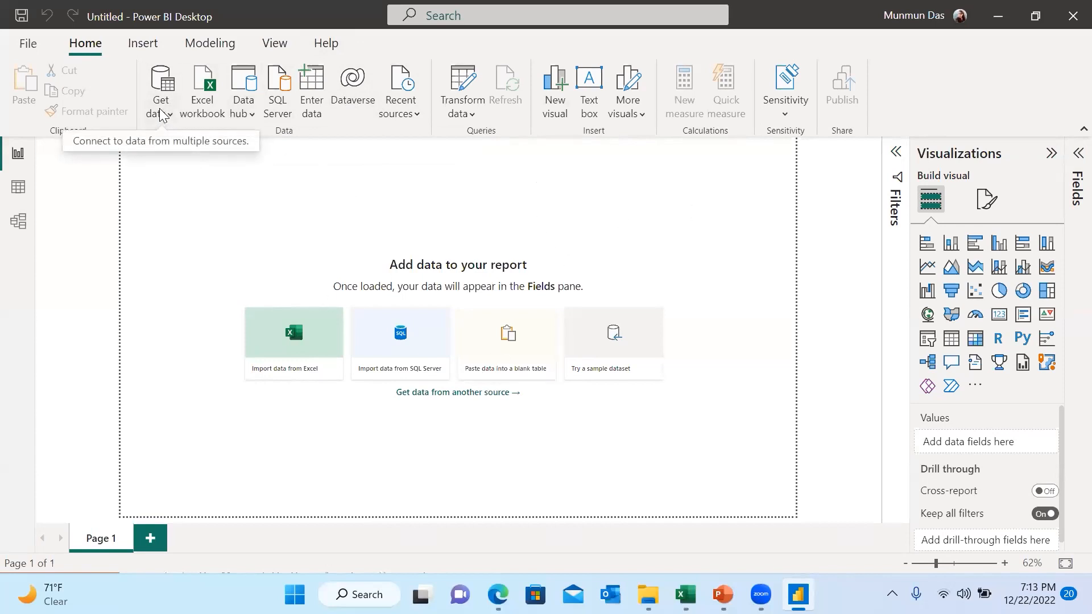
Connect to the text file InvoiceData.txt and open its data for transformation in Power Query Editor
left_click(166, 120)
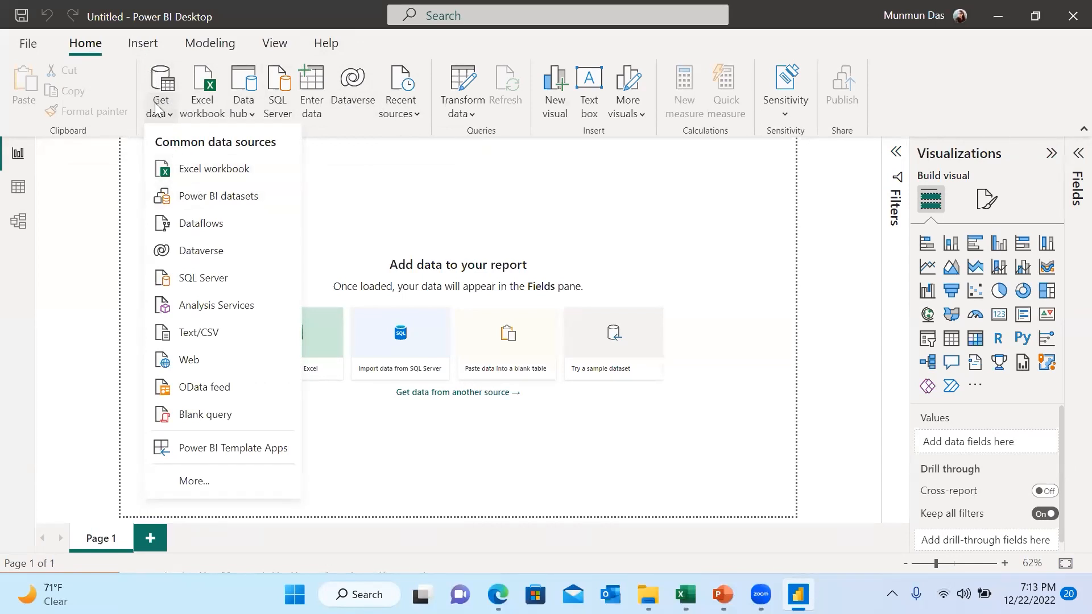
left_click(184, 337)
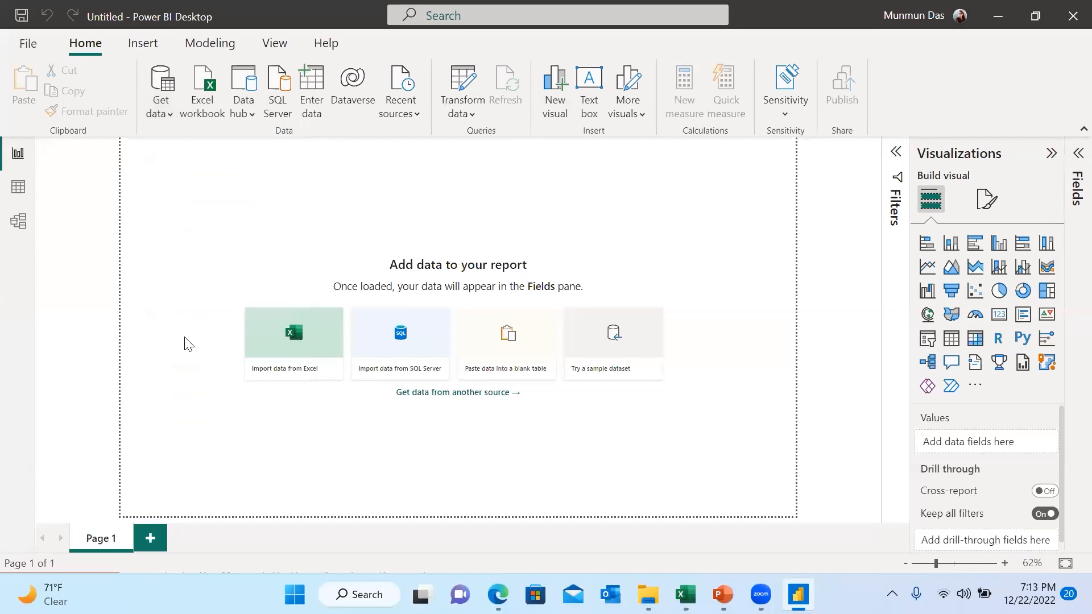
left_click(216, 142)
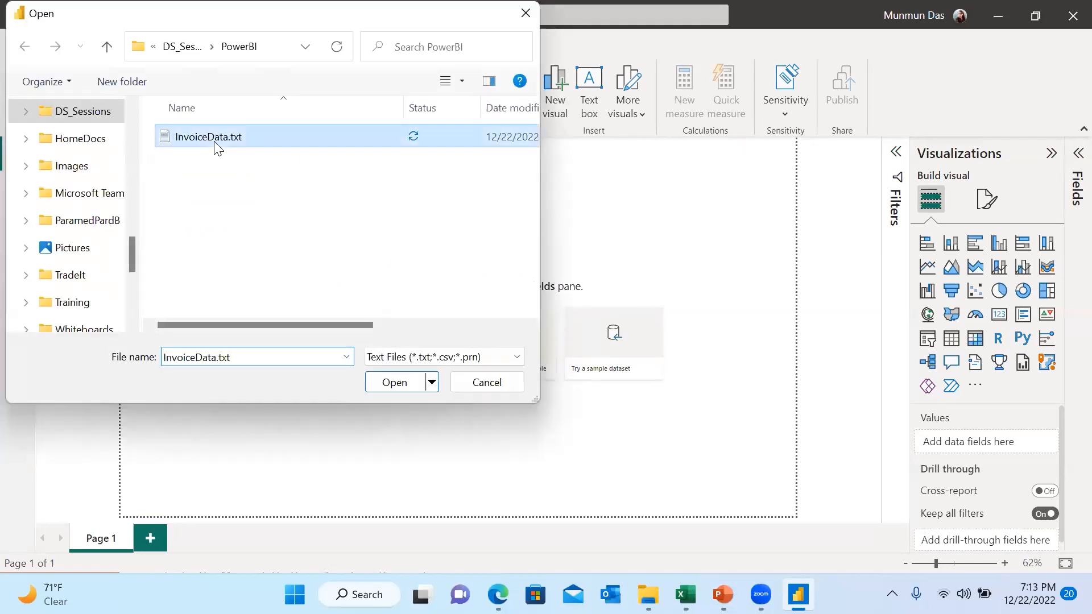
left_click(396, 382)
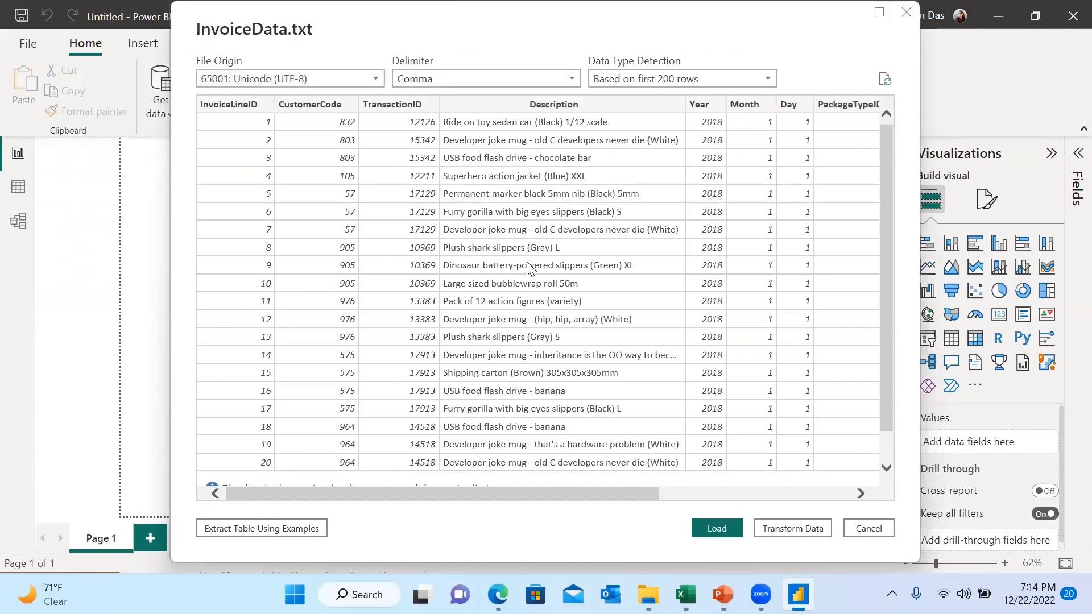
double_click(693, 10)
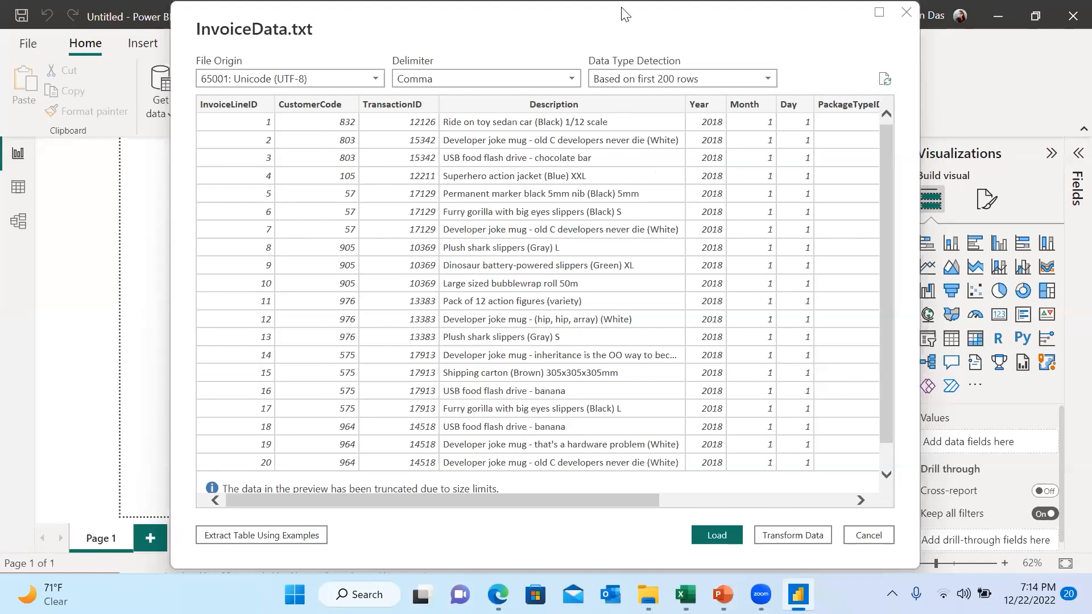
left_click_drag(626, 14, 626, 6)
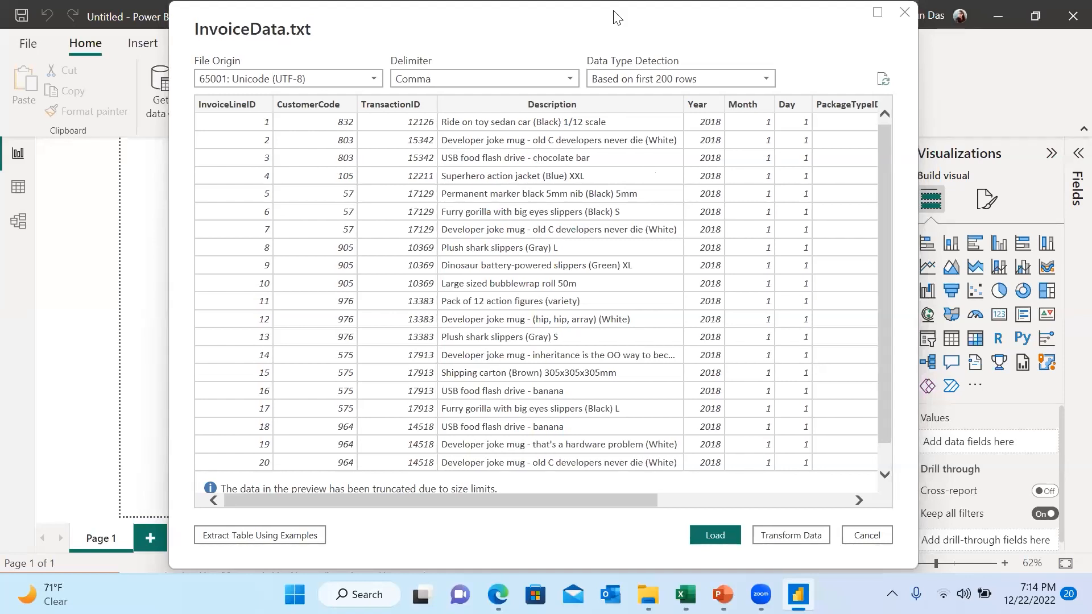
left_click_drag(617, 18, 642, 7)
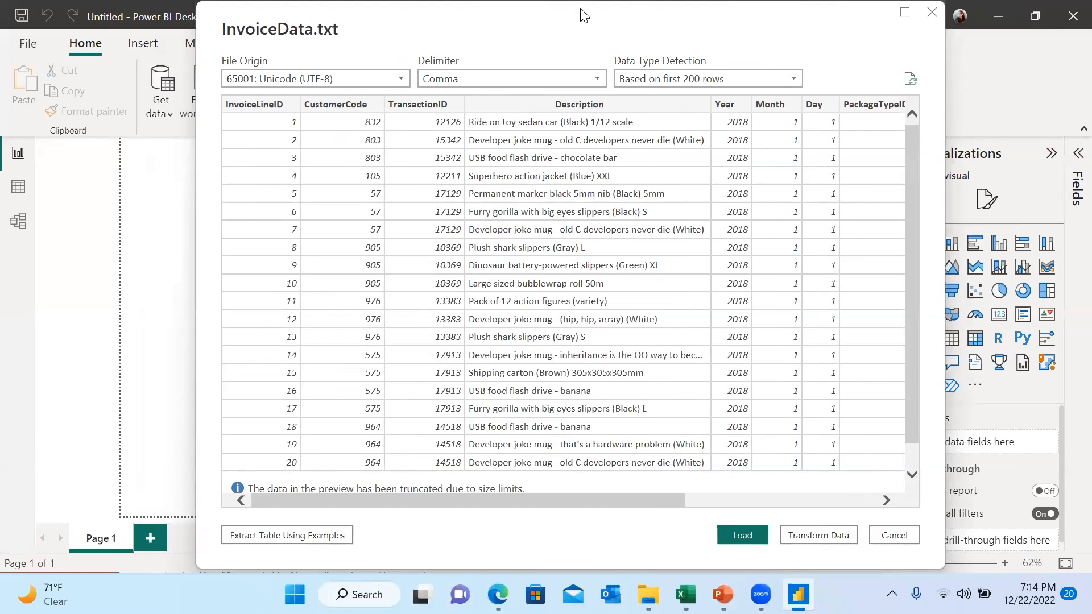
left_click_drag(584, 15, 584, 14)
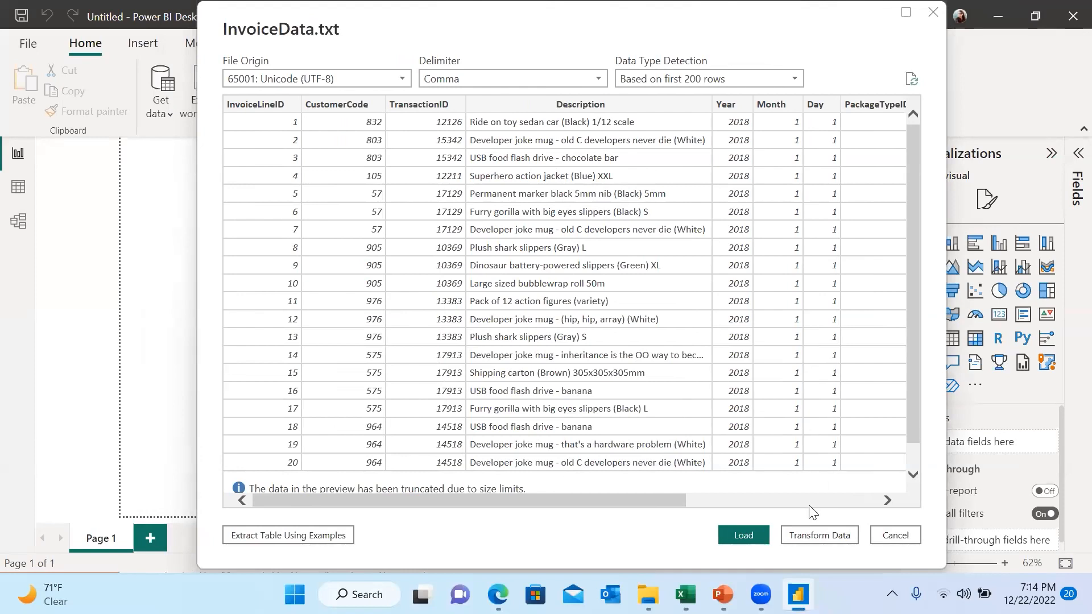
left_click(820, 534)
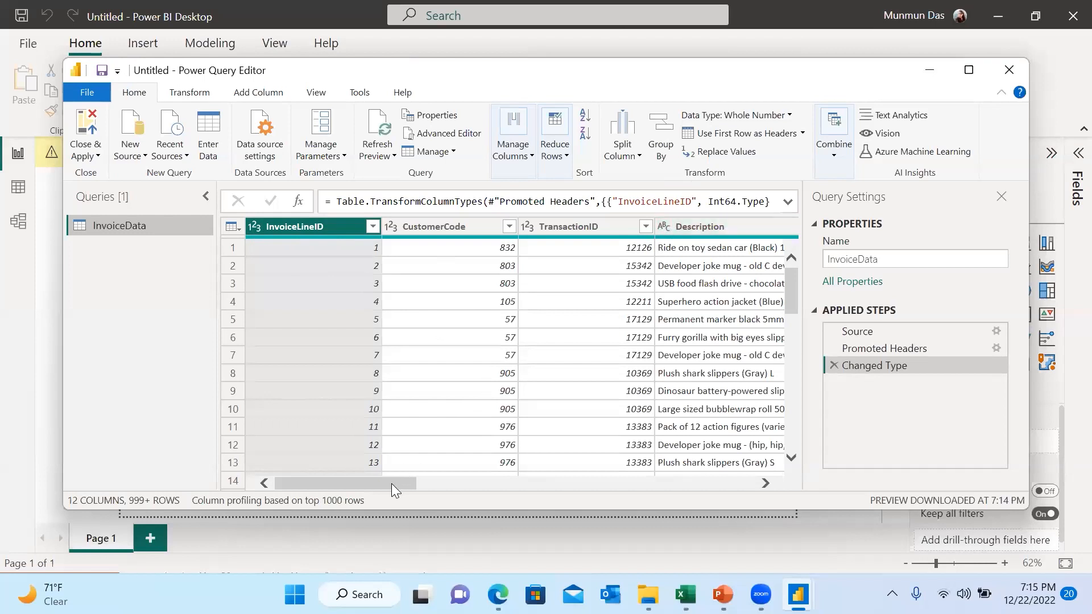
Merge the Month, Day and Year columns, in that order, with a custom "/" separator into a new column named Date
left_click_drag(391, 483, 564, 483)
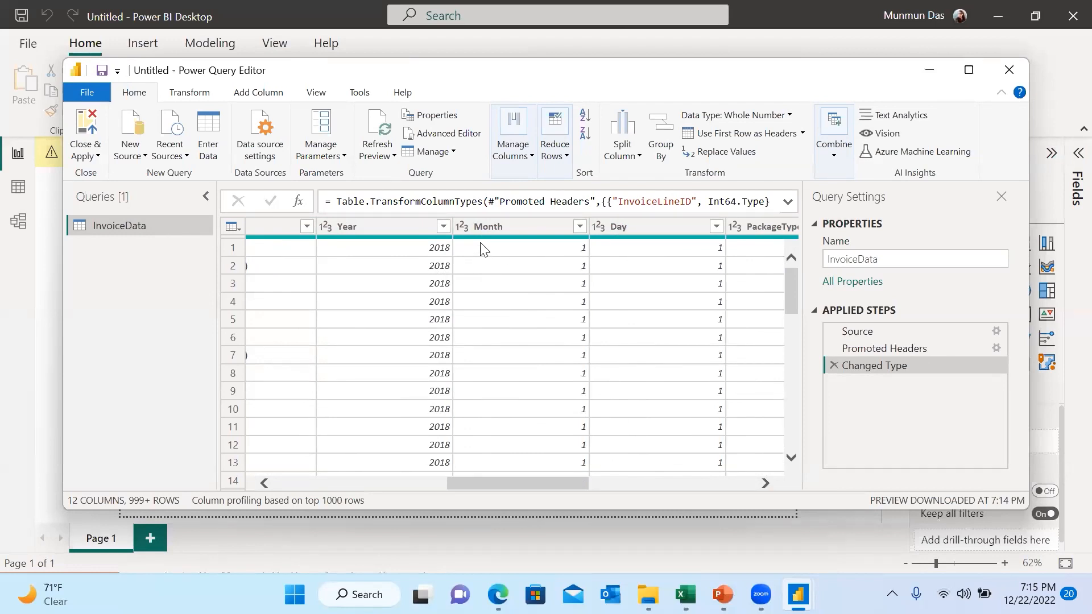
left_click(508, 226)
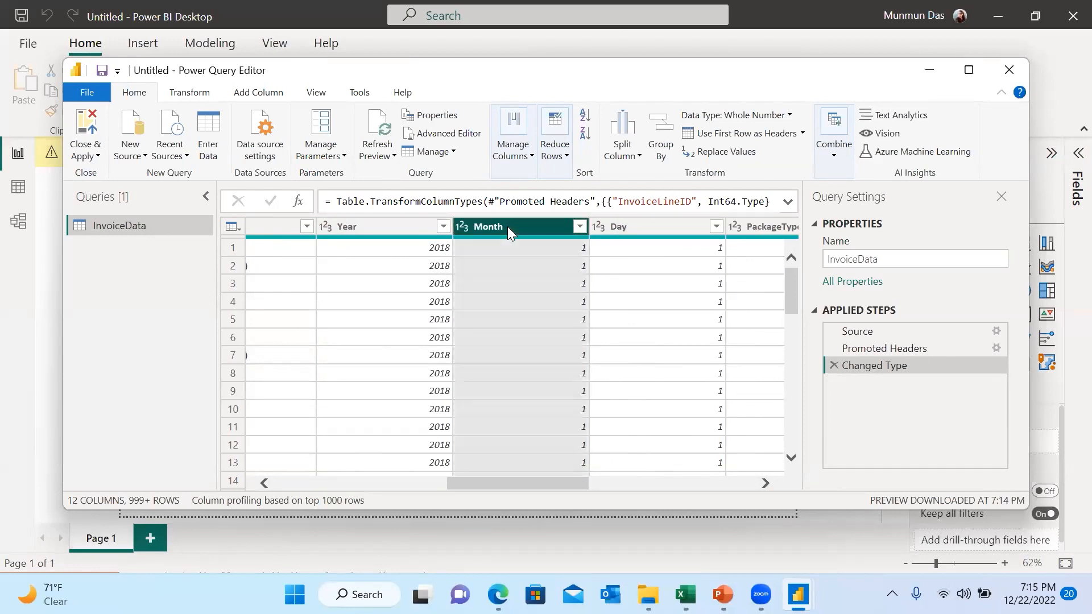
left_click(656, 225, "ctrl")
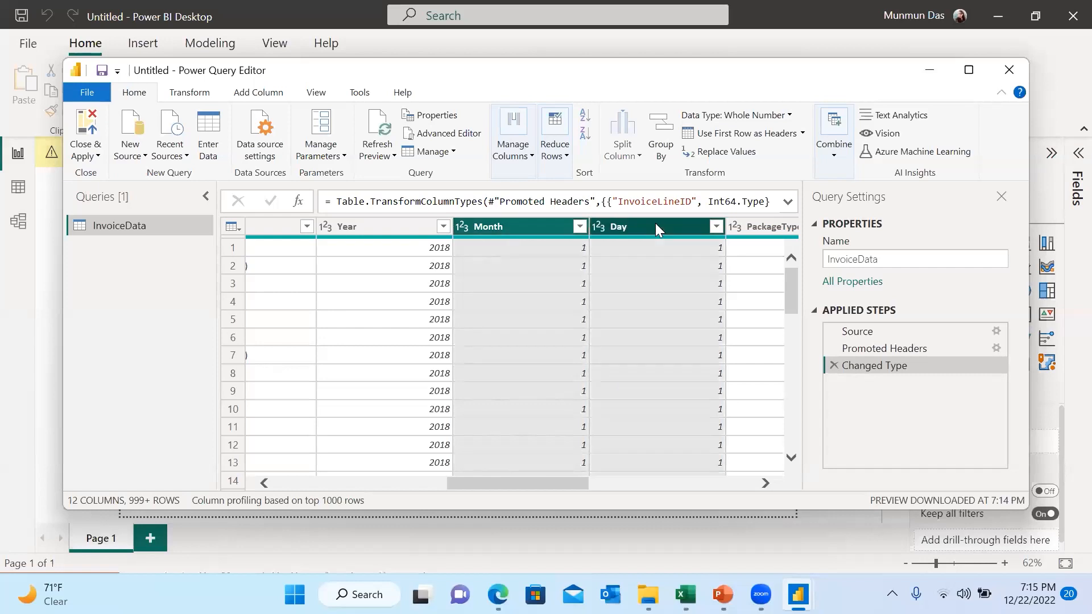
left_click(374, 226, "ctrl")
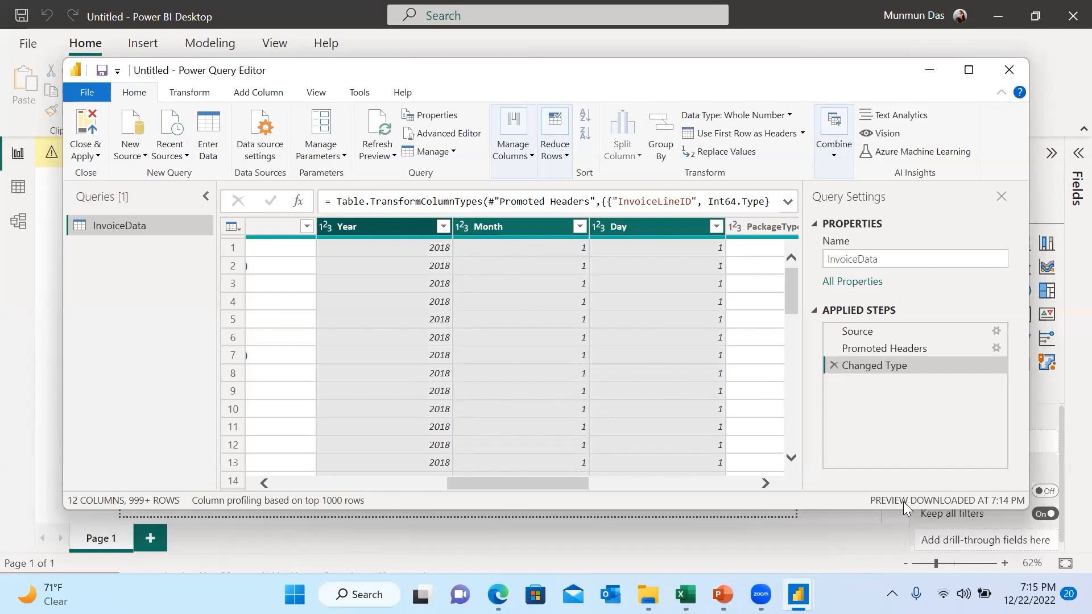
right_click(514, 228)
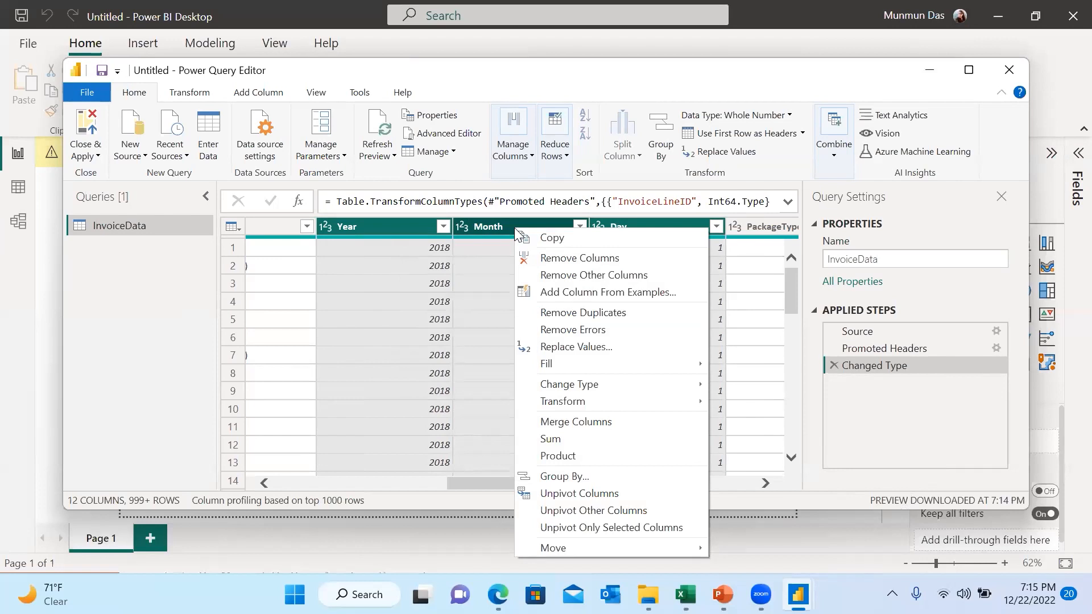
left_click(577, 422)
left_click(460, 281)
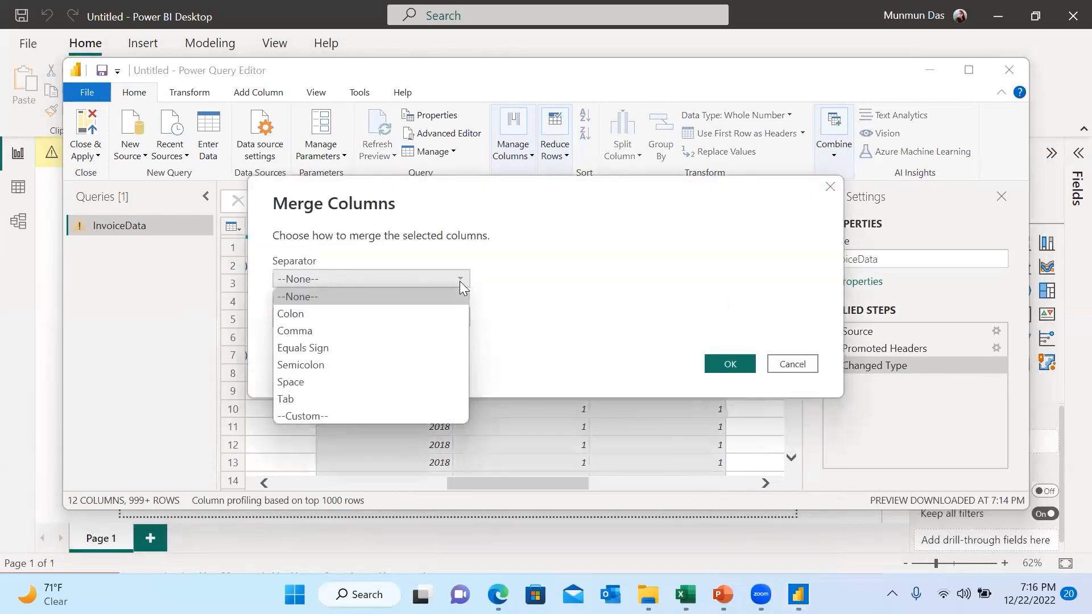
left_click(298, 416)
left_click(319, 306)
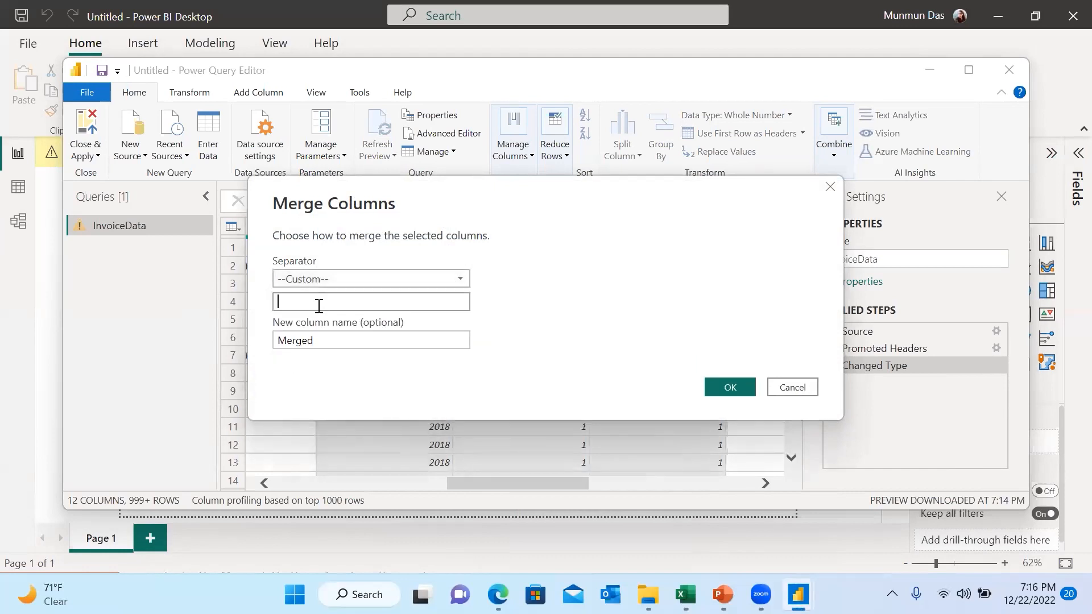
type("/")
left_click(325, 341)
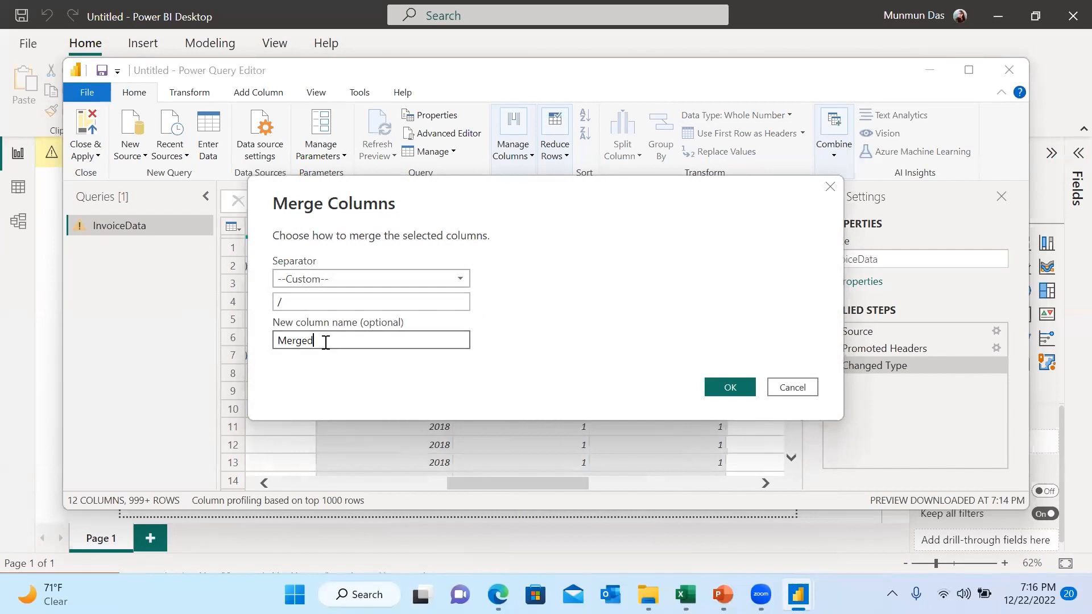
key("ctrl+a")
key("BackSpace")
type("Date")
key("Return")
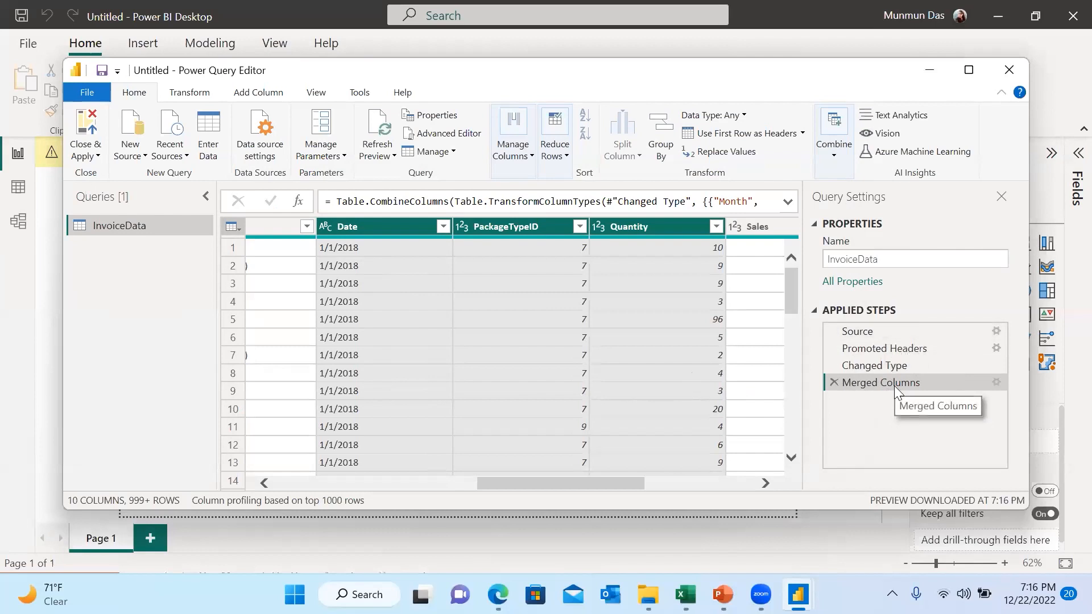
Change the data type of the merged Date column to Date
left_click(346, 228)
right_click(346, 228)
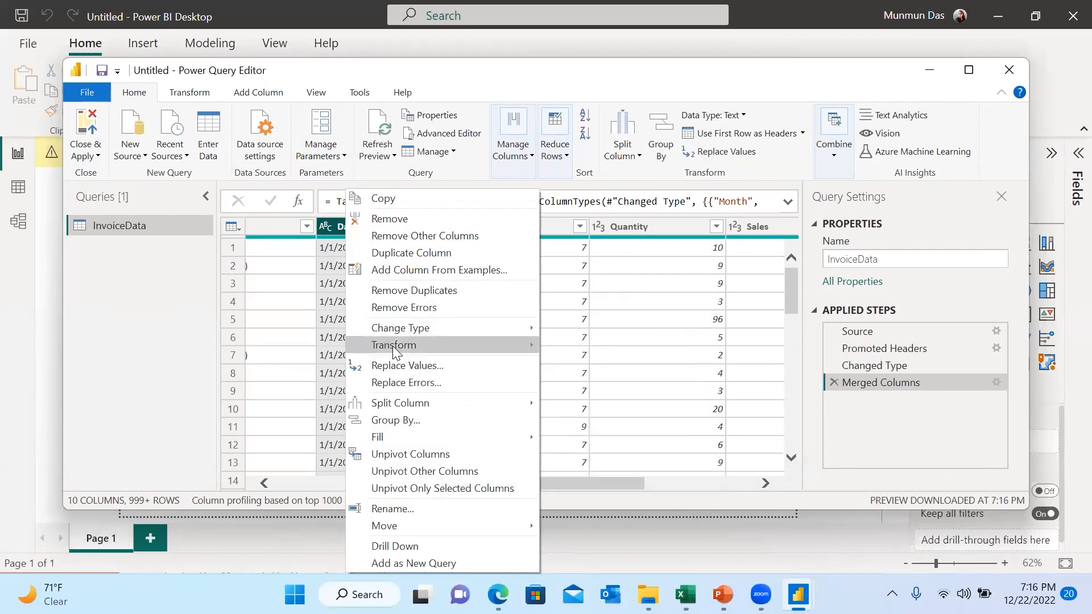
mouse_move(445, 327)
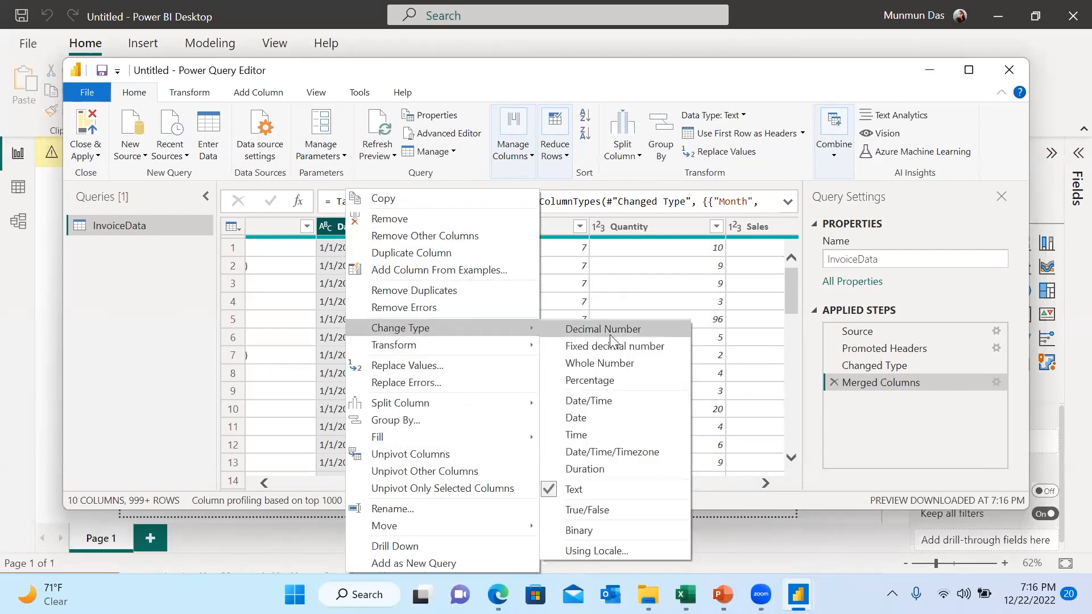
left_click(578, 424)
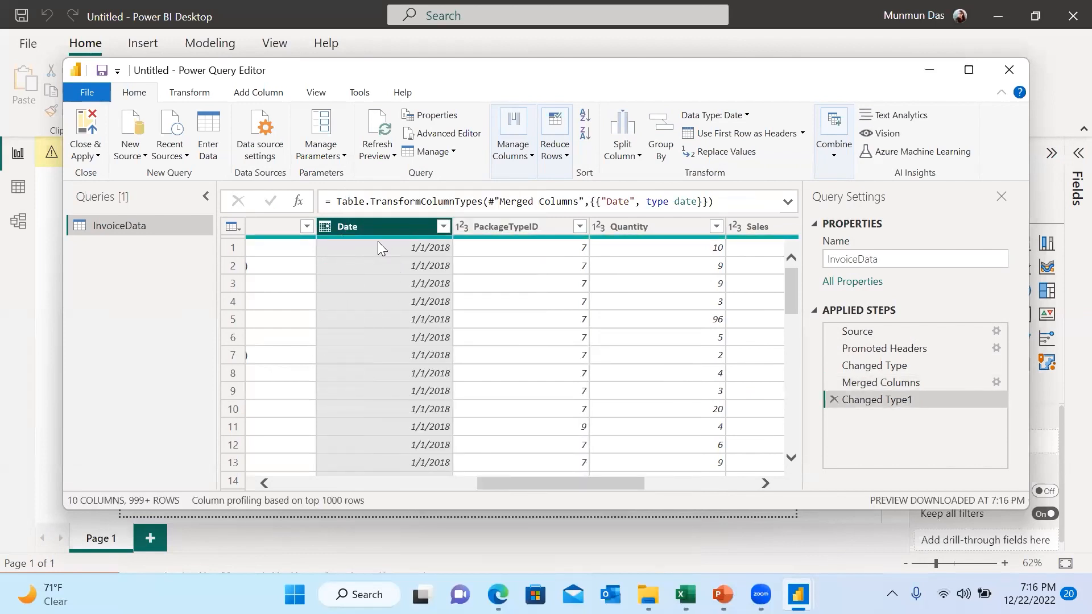
Change the data type of the Sales column to Fixed decimal number
left_click_drag(539, 479, 397, 481)
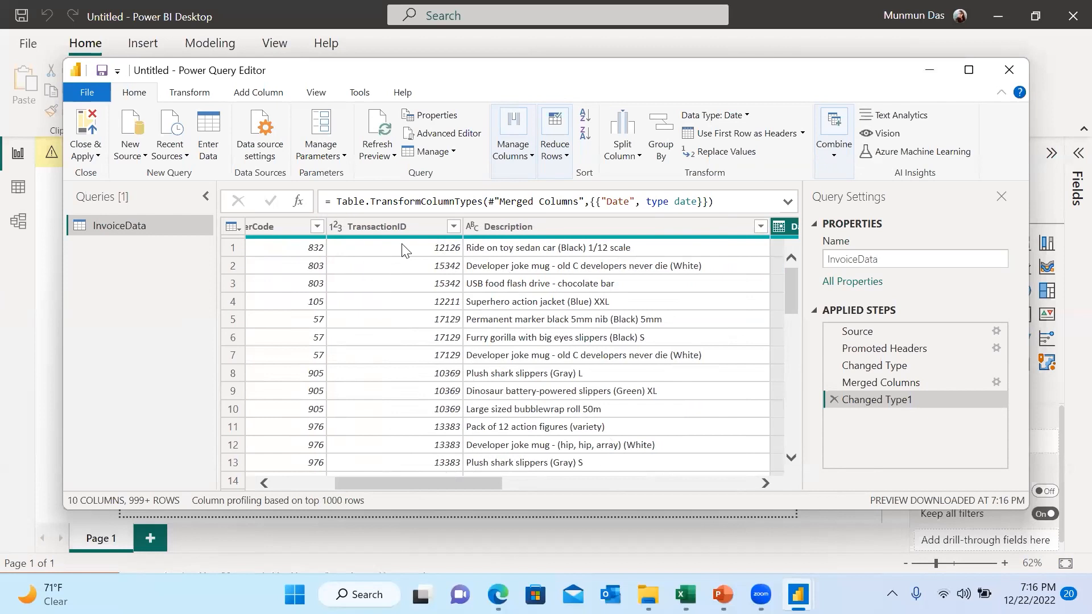
left_click_drag(475, 482, 670, 485)
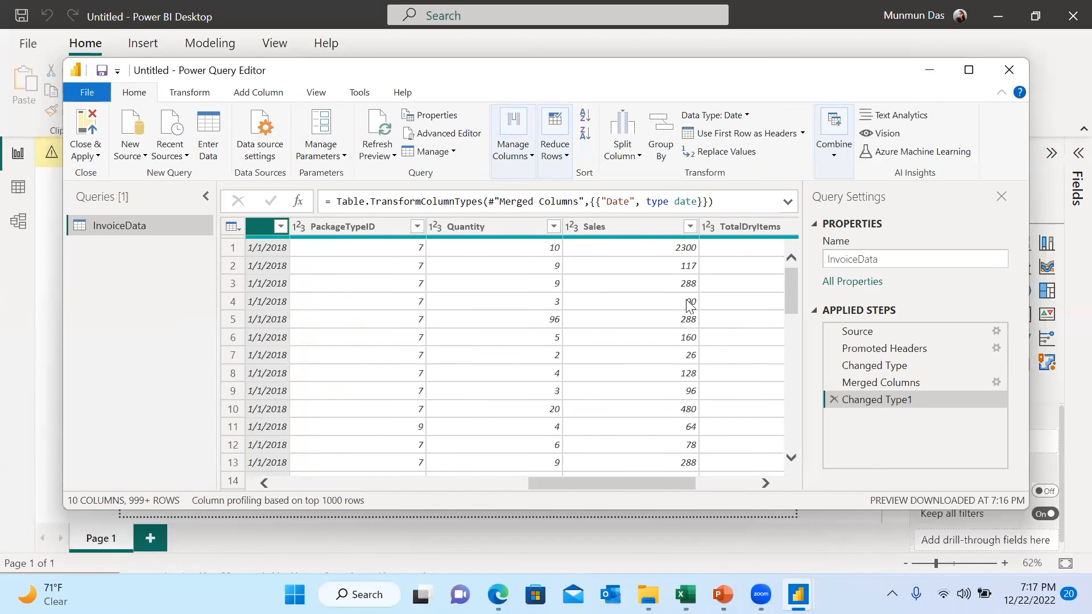
left_click(629, 228)
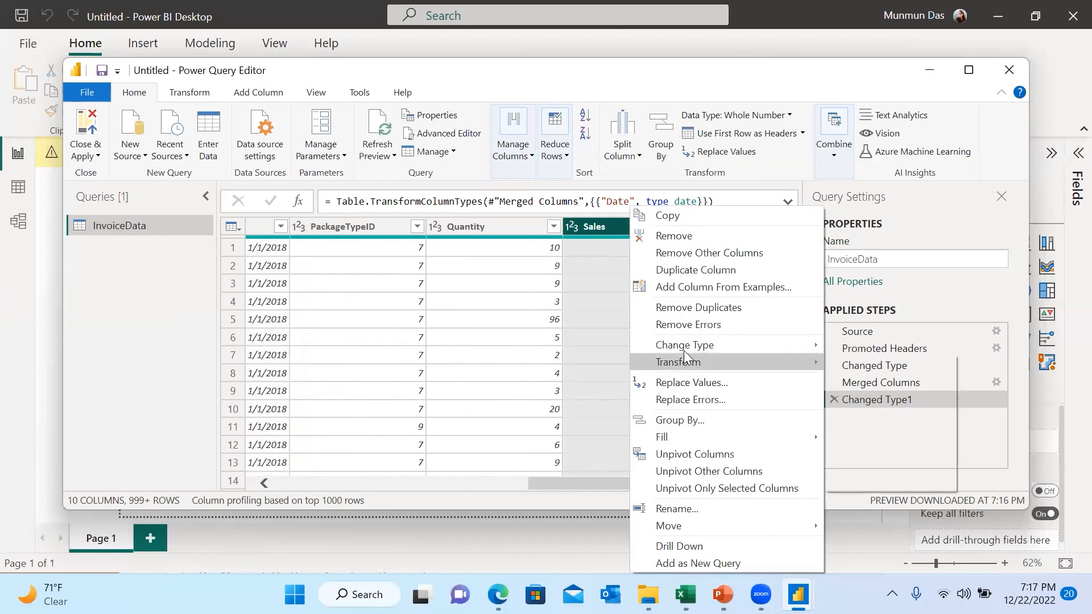
mouse_move(676, 361)
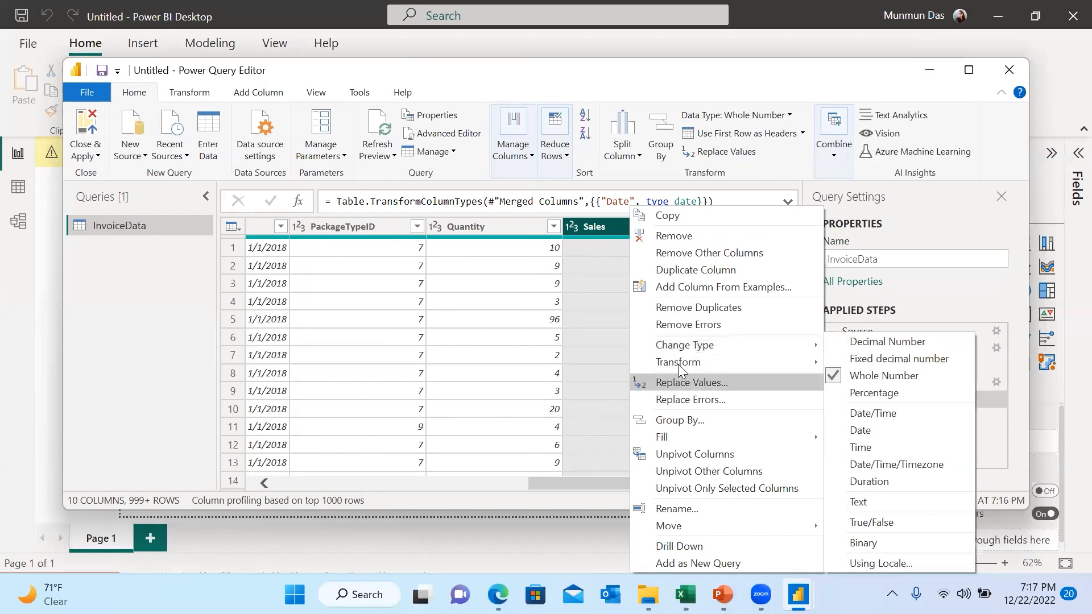
mouse_move(729, 338)
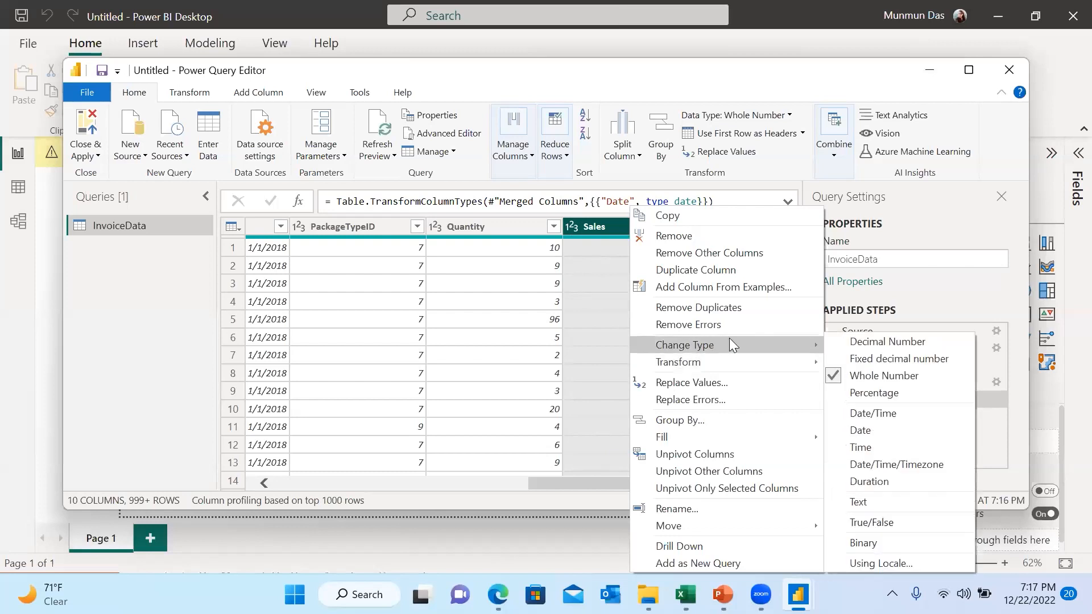
left_click(891, 360)
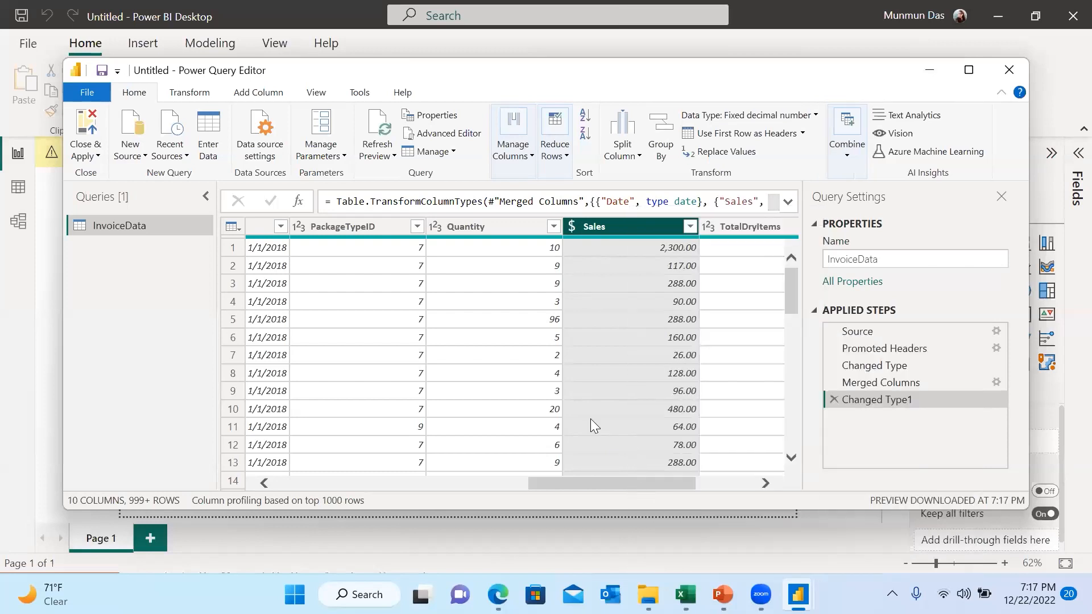
left_click_drag(639, 483, 579, 471)
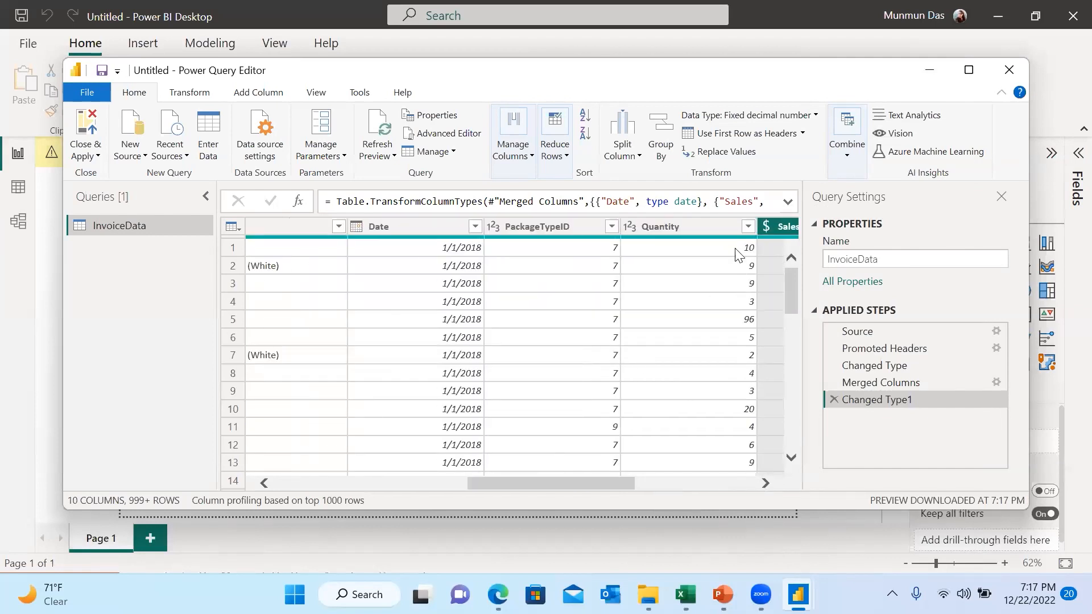
left_click_drag(621, 481, 380, 487)
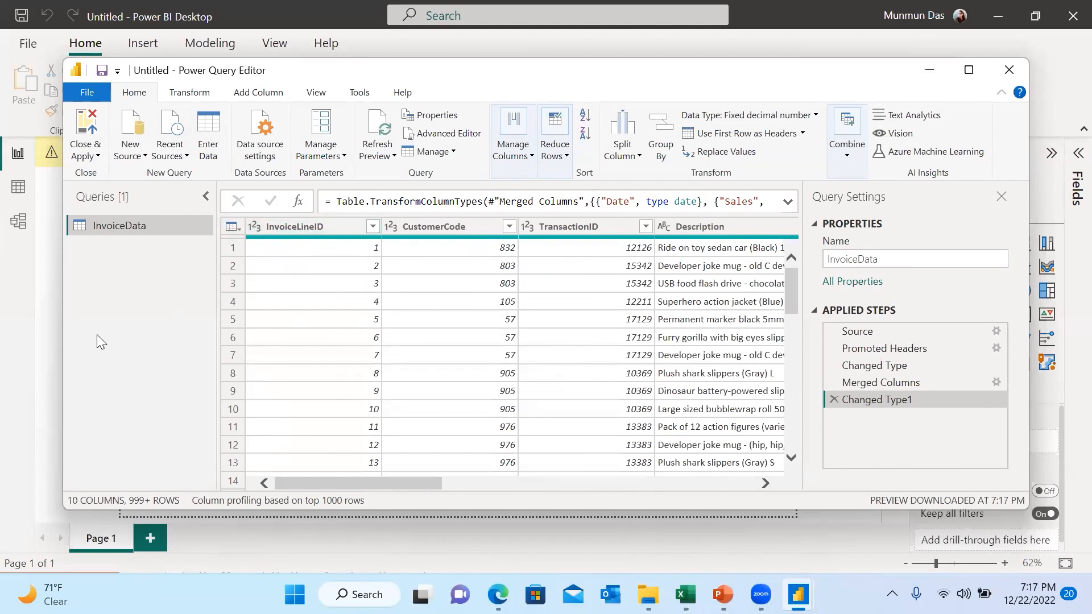
right_click(129, 259)
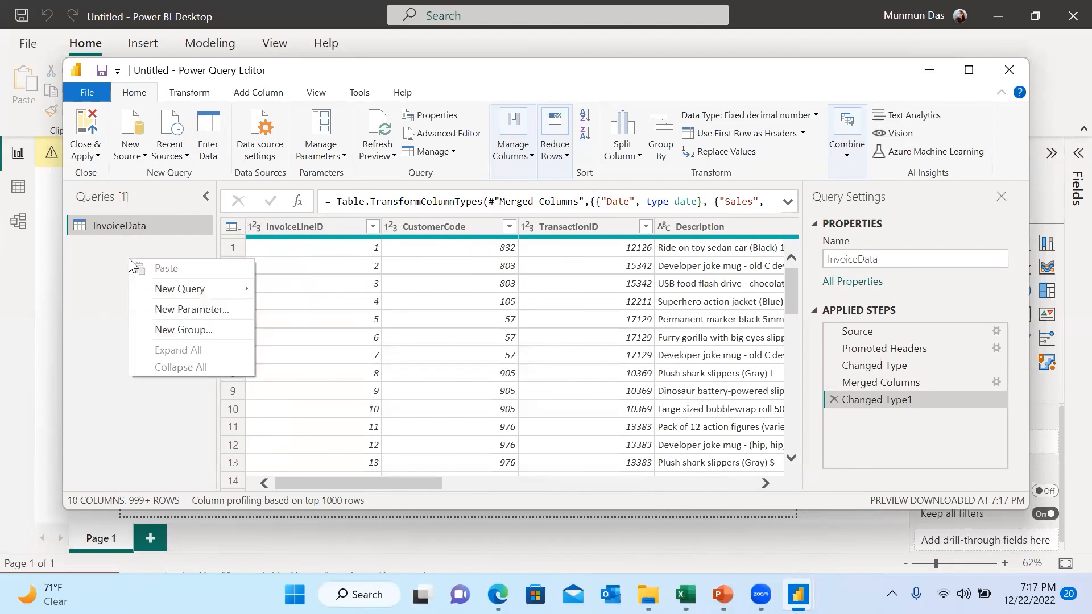
mouse_move(197, 290)
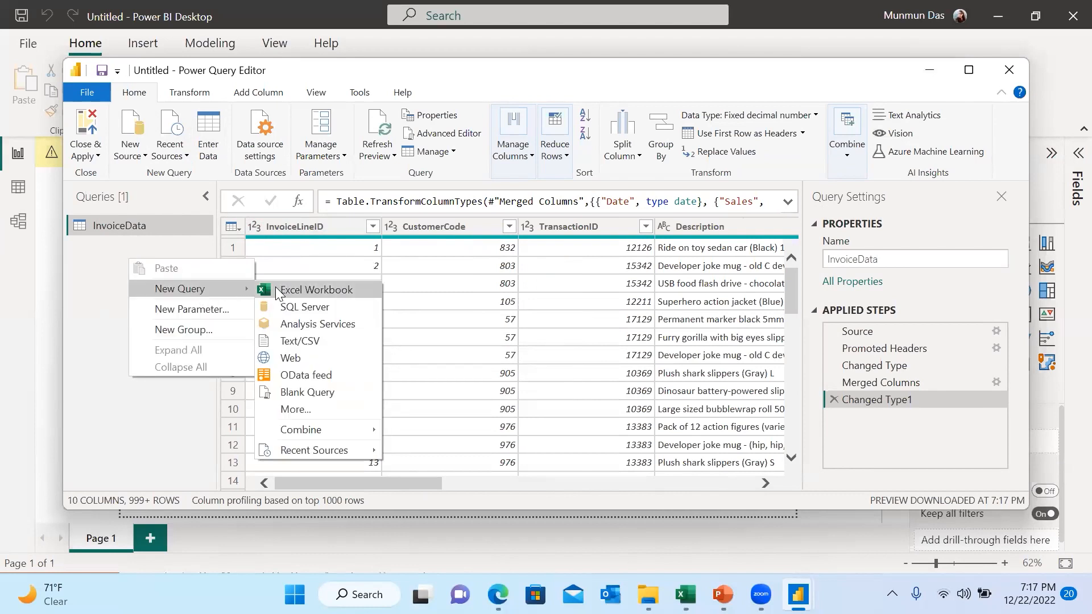
left_click(86, 275)
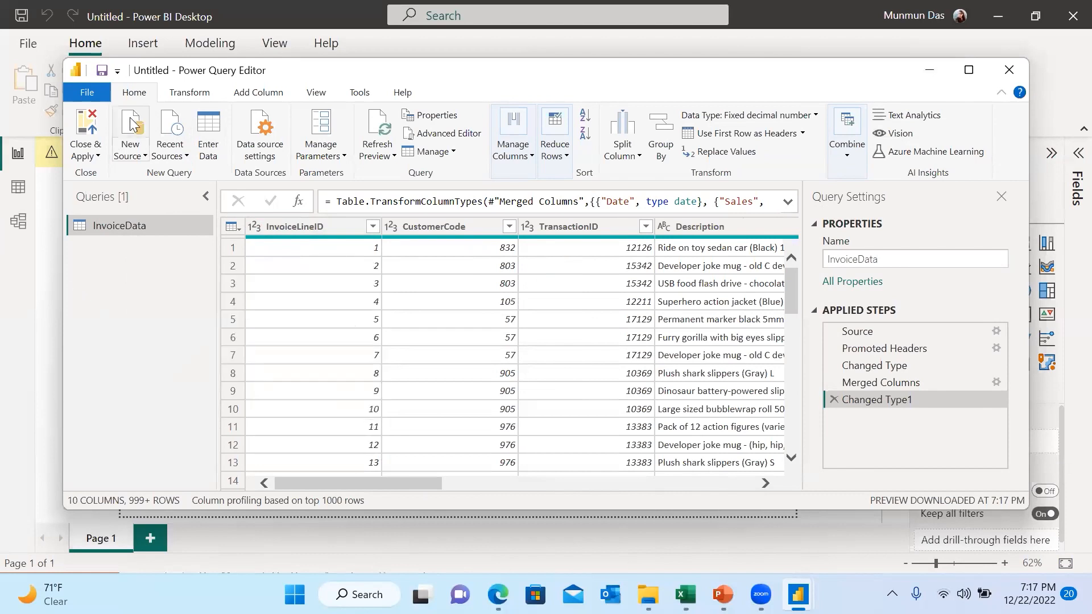
Load the MasterCustomer1 table from the Excel workbook CustomerMaster.xlsx as a new query
left_click(140, 158)
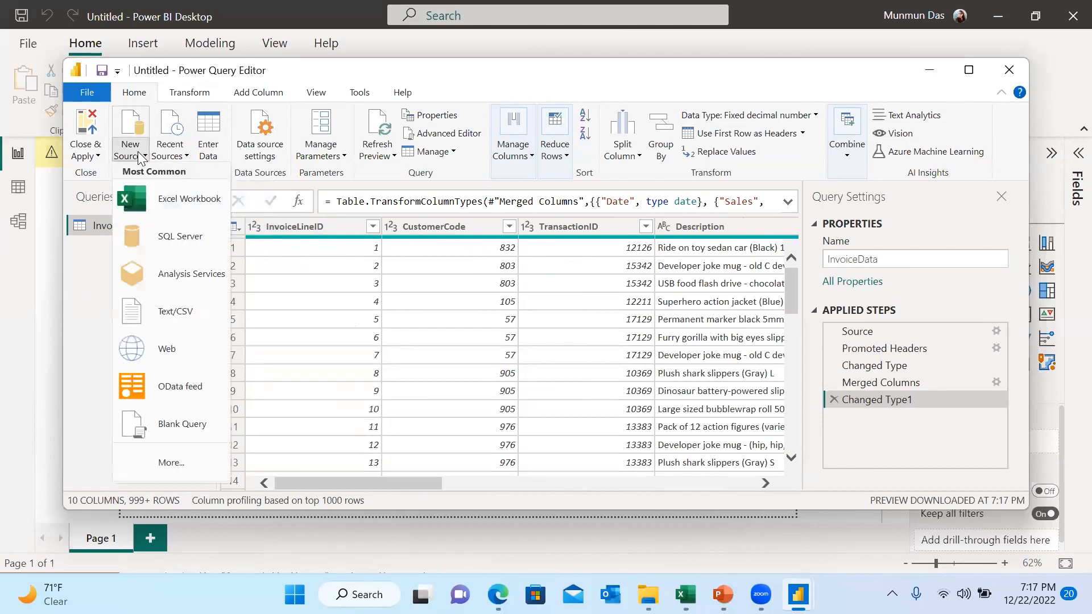
left_click(168, 200)
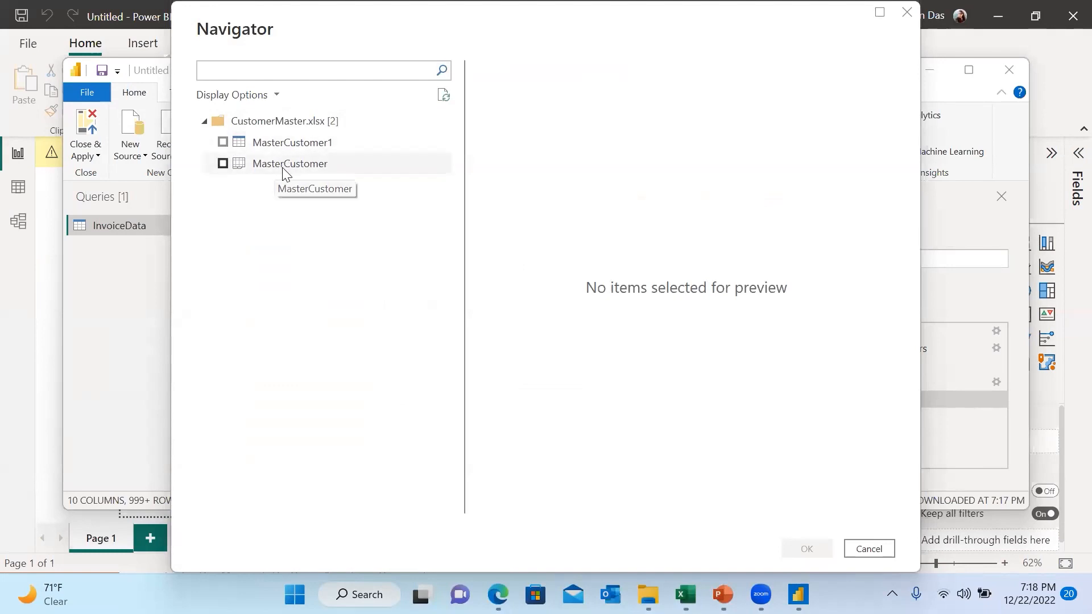
left_click(223, 143)
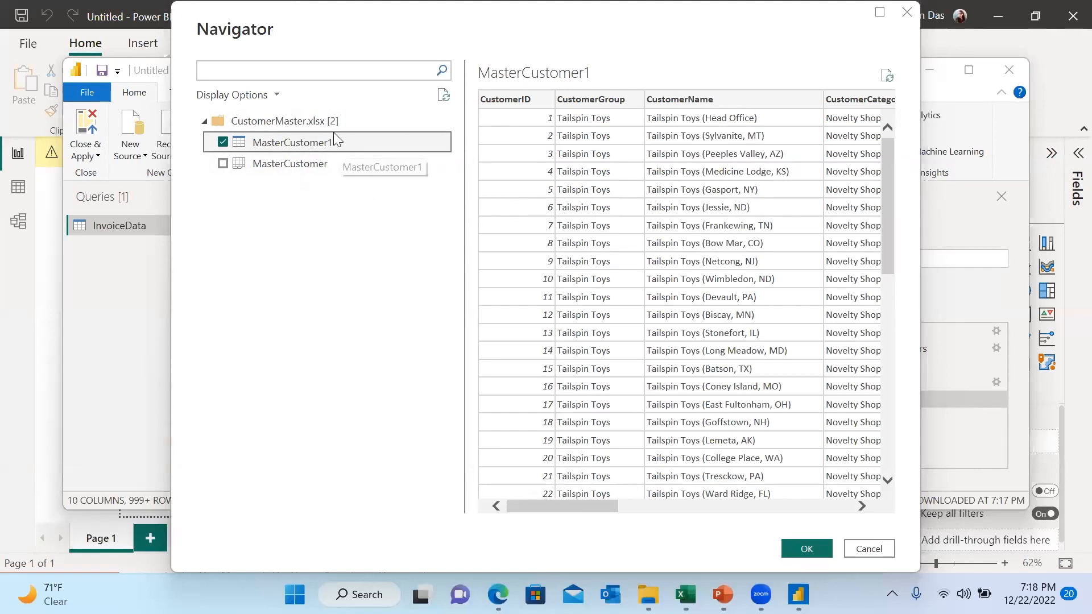
left_click(807, 549)
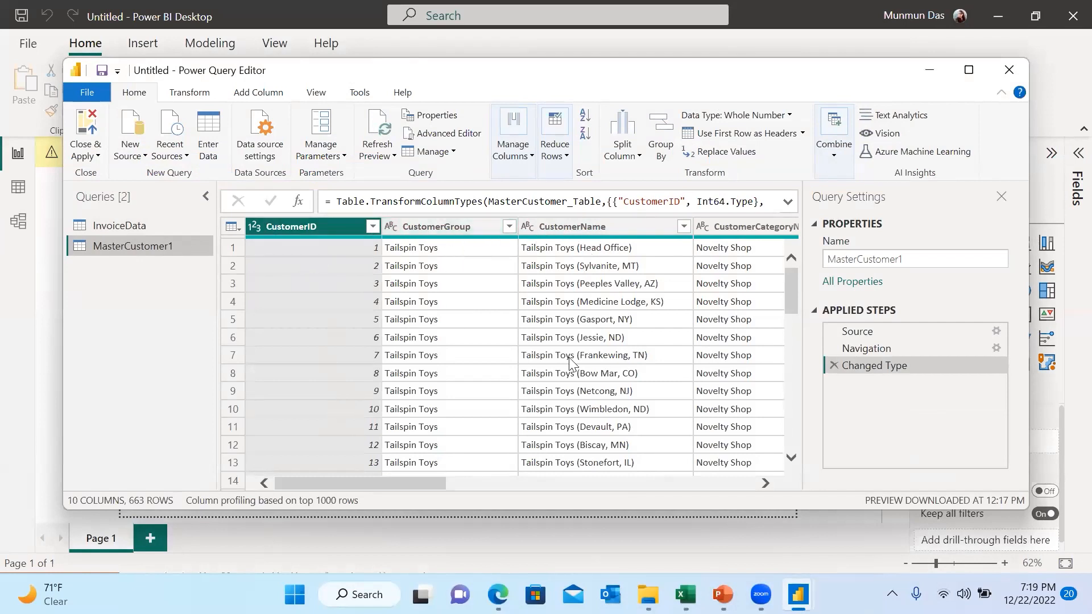
Examine the MasterCustomer1 columns from CustomerGroup through CityProvince to judge which ones are needed
left_click_drag(412, 482, 752, 503)
left_click_drag(565, 495, 434, 493)
left_click(553, 483)
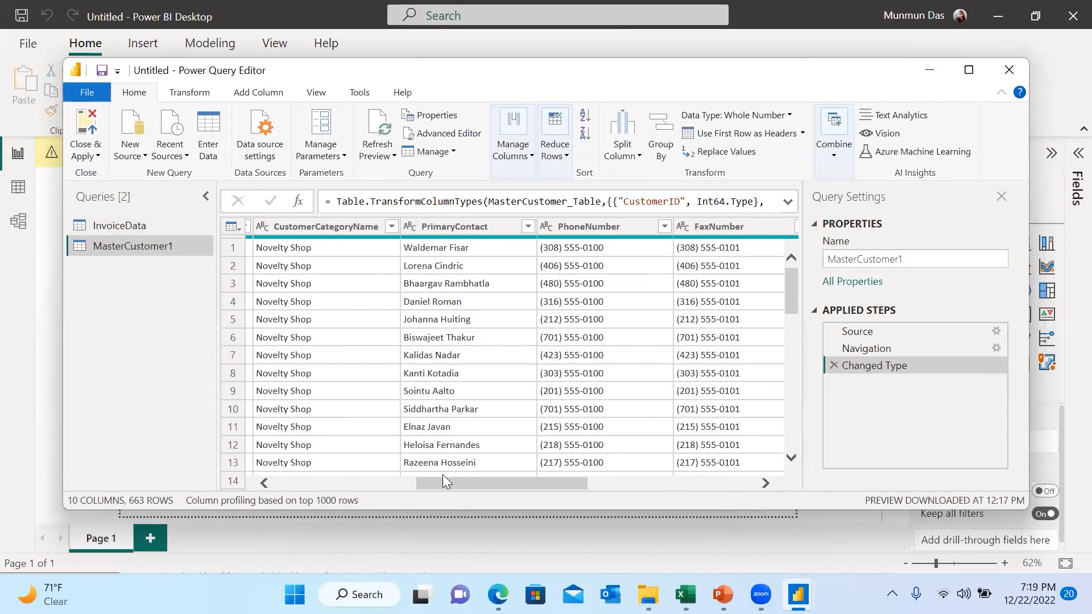
left_click_drag(441, 481, 287, 465)
left_click_drag(413, 483, 551, 484)
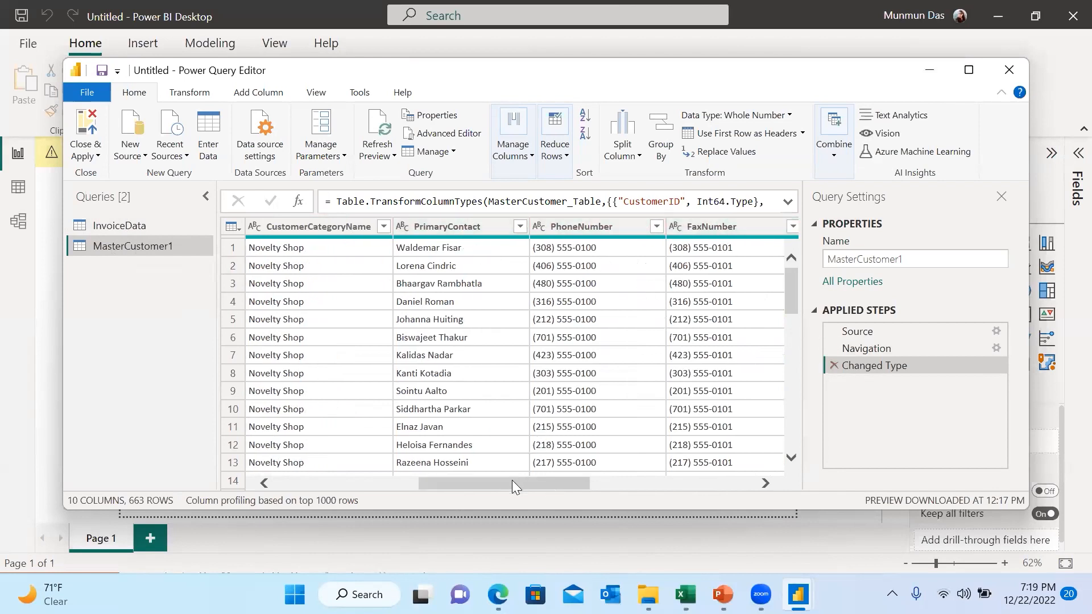
left_click_drag(559, 480, 625, 483)
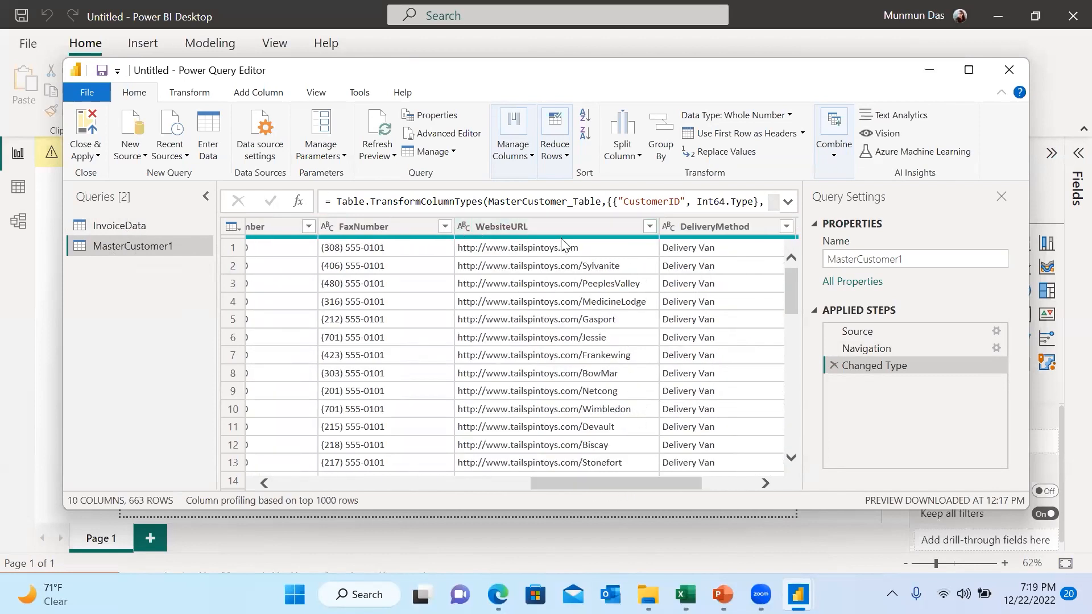
left_click_drag(632, 486, 675, 483)
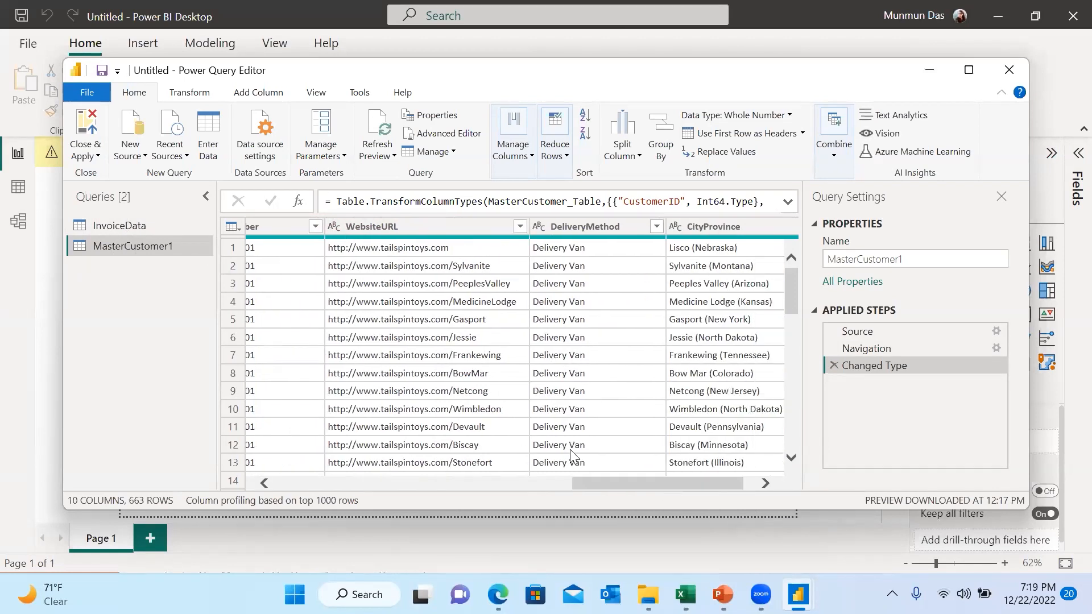
left_click_drag(589, 482, 408, 471)
left_click(537, 227)
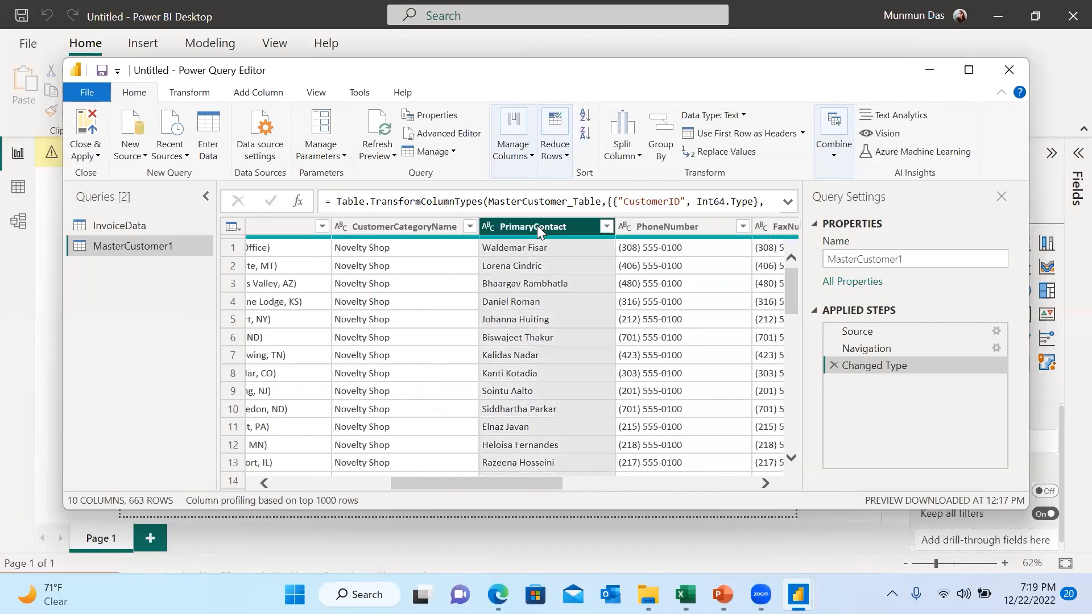
key("shift+Right")
key("shift+Right")
key("shift+Right")
key("shift+Right")
right_click(491, 225)
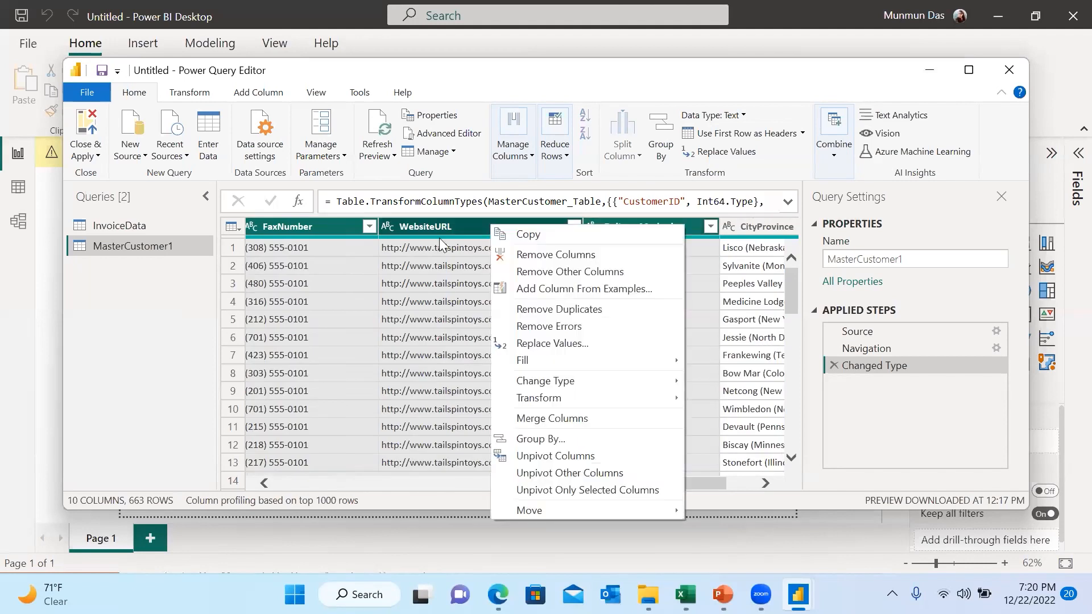
left_click(335, 321)
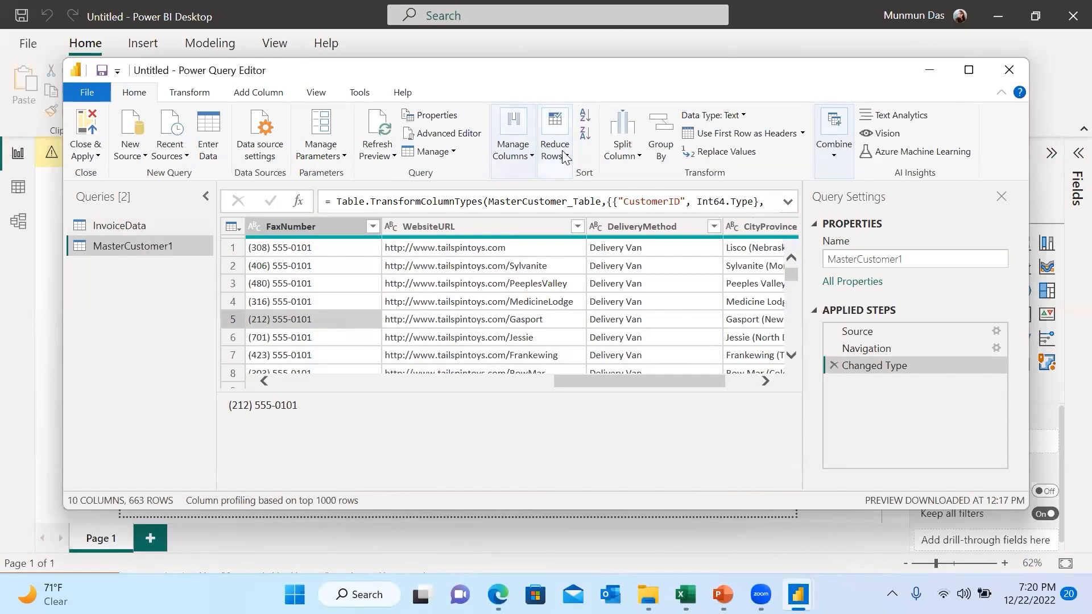
Use Choose Columns to drop PrimaryContact, PhoneNumber, FaxNumber, WebsiteURL and DeliveryMethod from MasterCustomer1, keeping all other columns
left_click(531, 157)
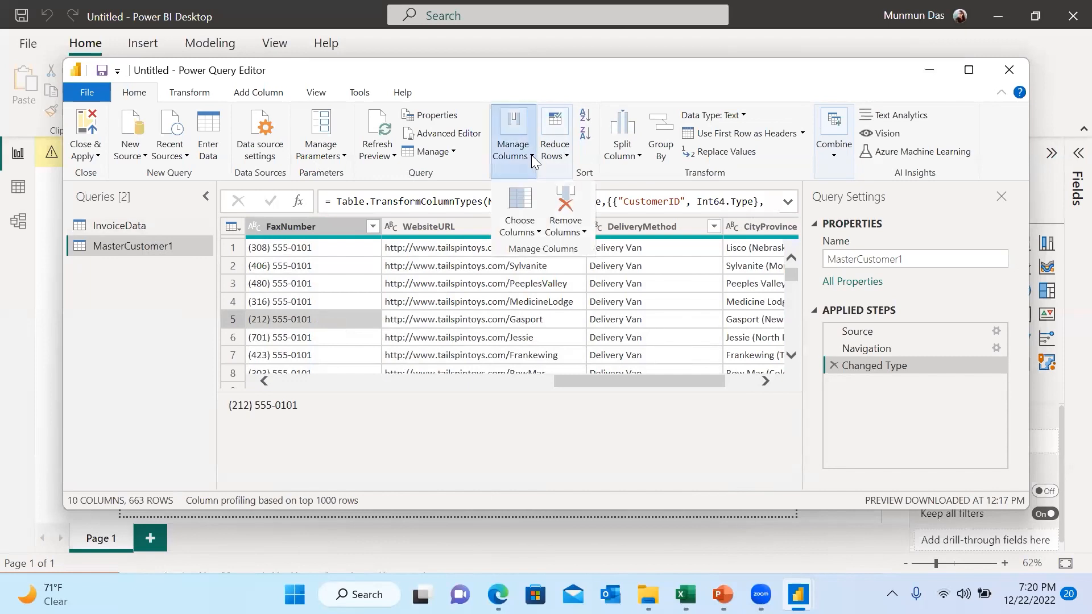
left_click(529, 226)
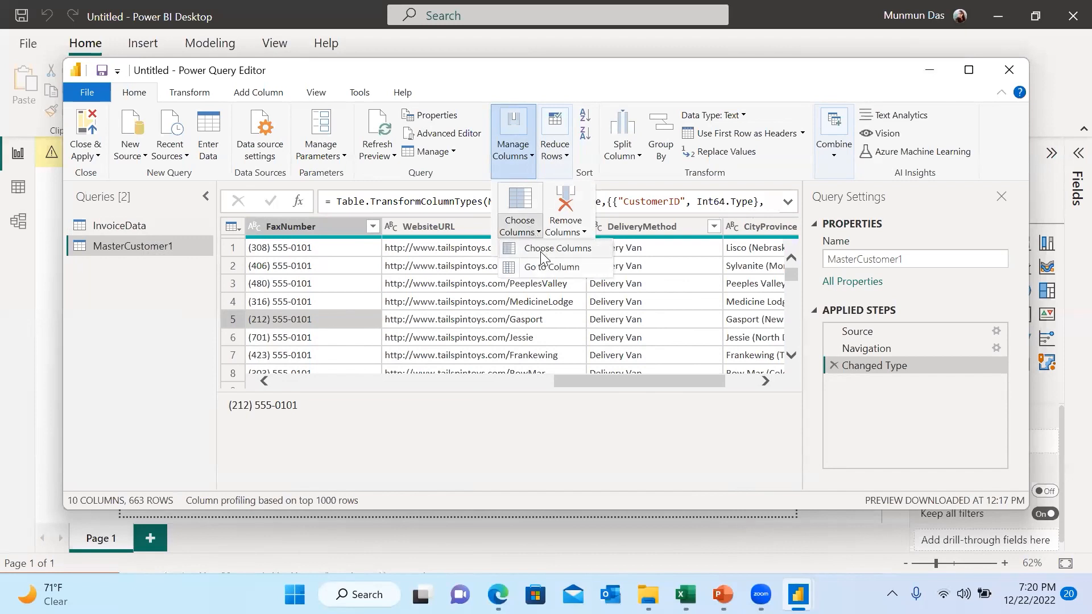
left_click(540, 251)
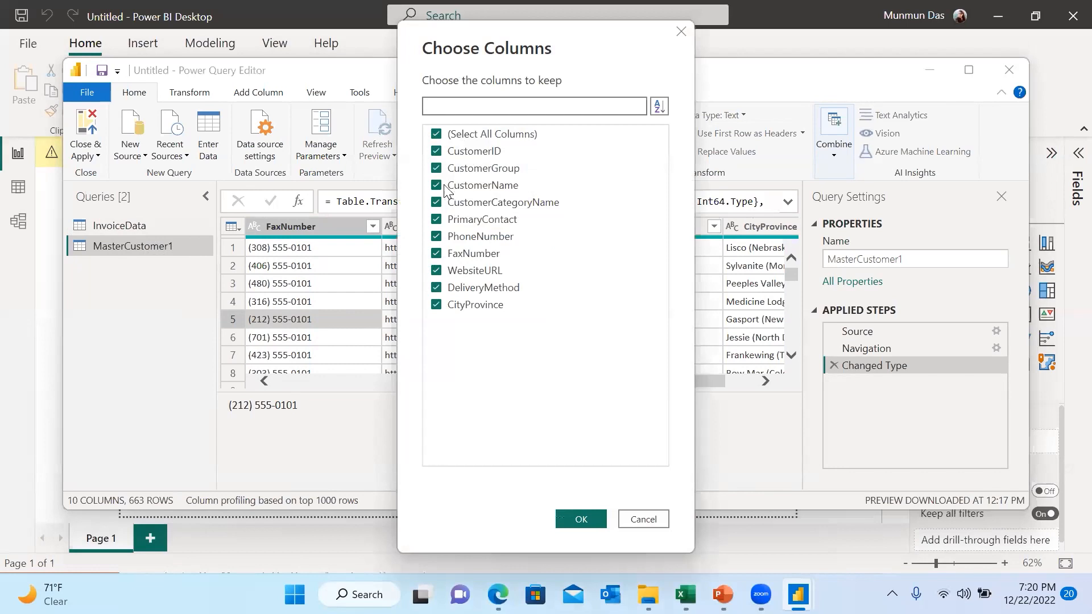
left_click(436, 222)
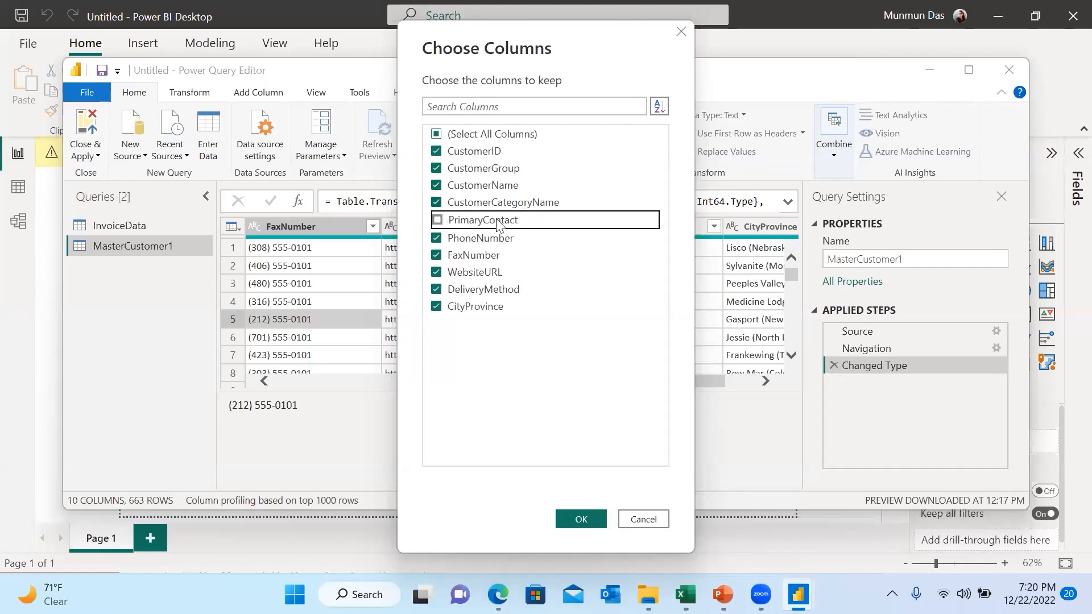
left_click(436, 239)
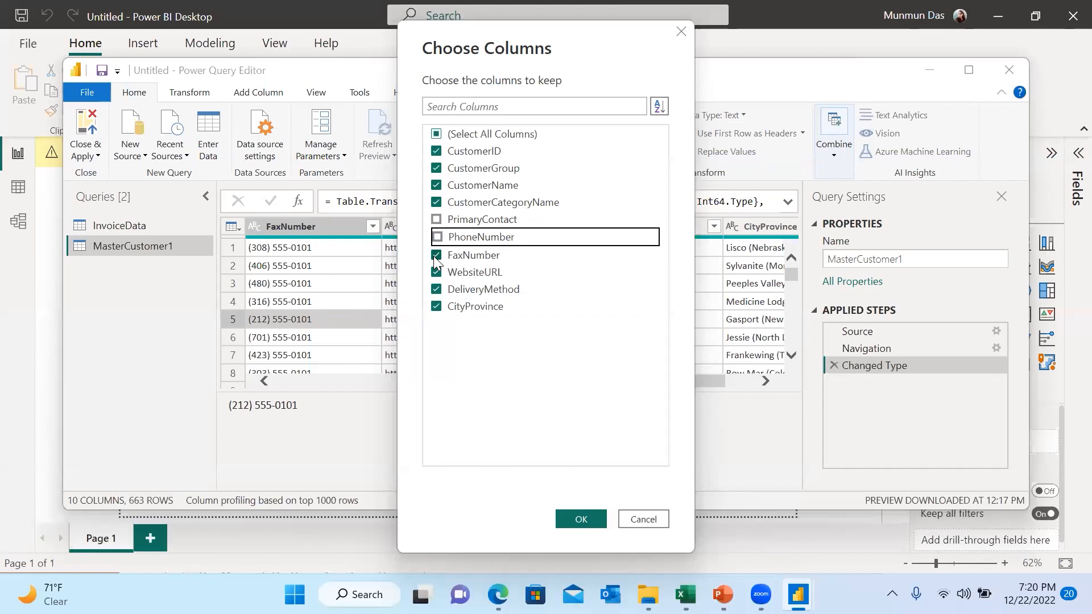
left_click(438, 257)
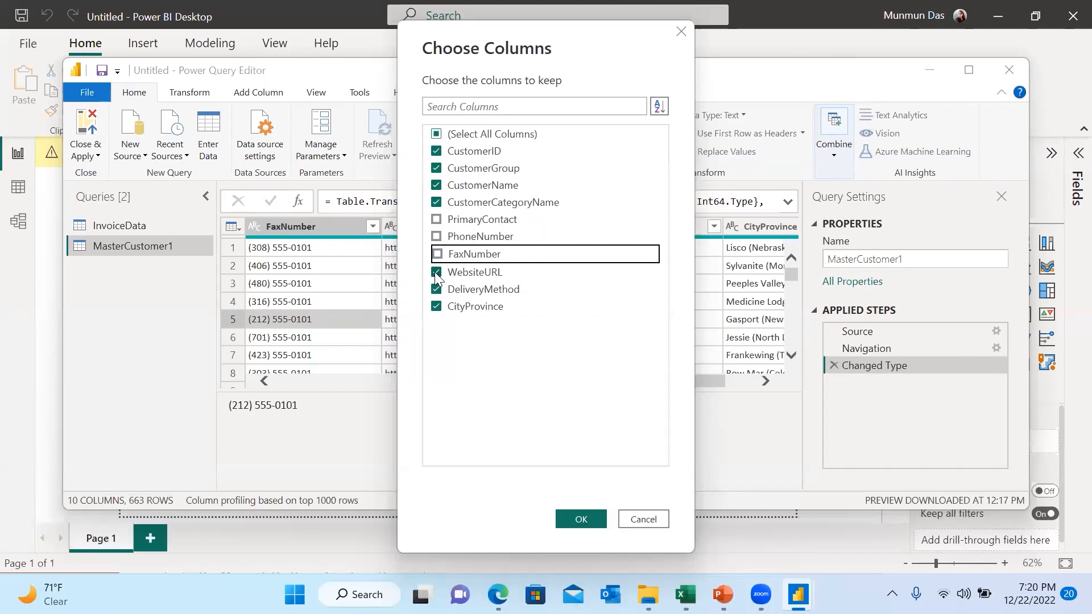
left_click(437, 275)
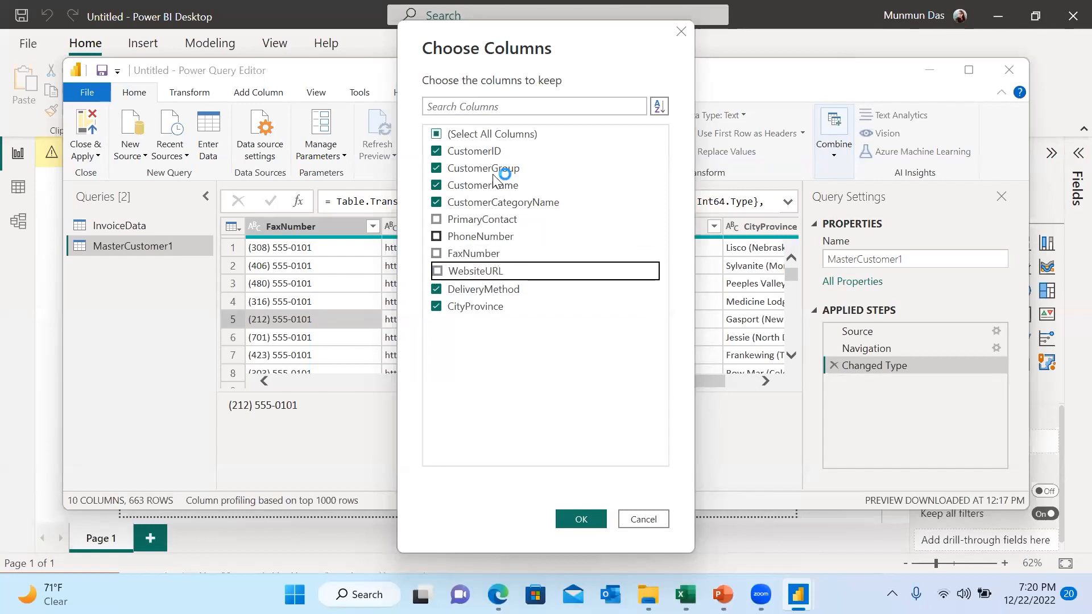
left_click(436, 289)
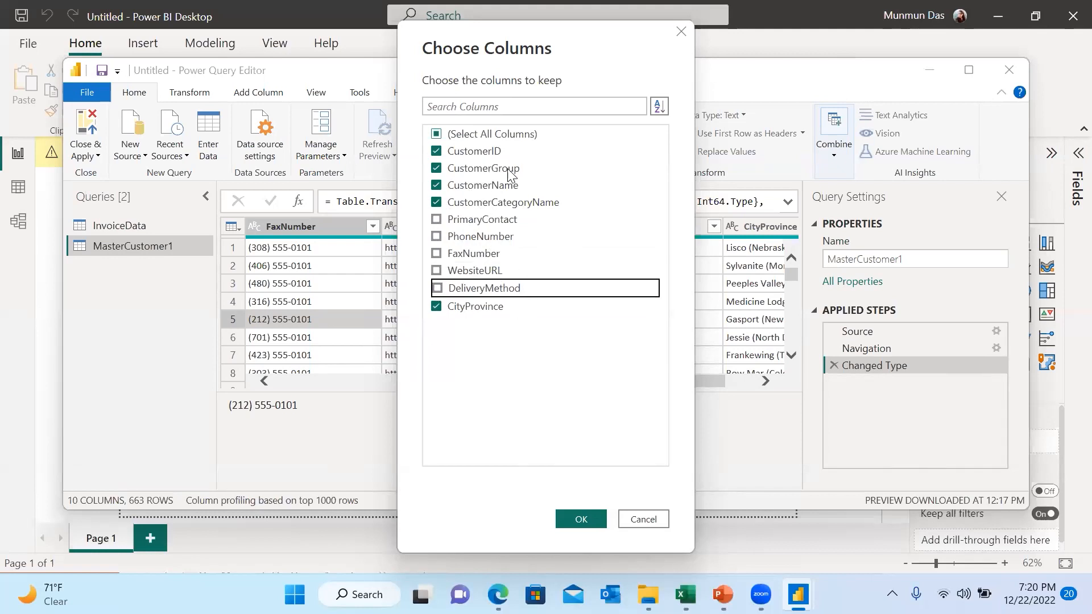
left_click(581, 519)
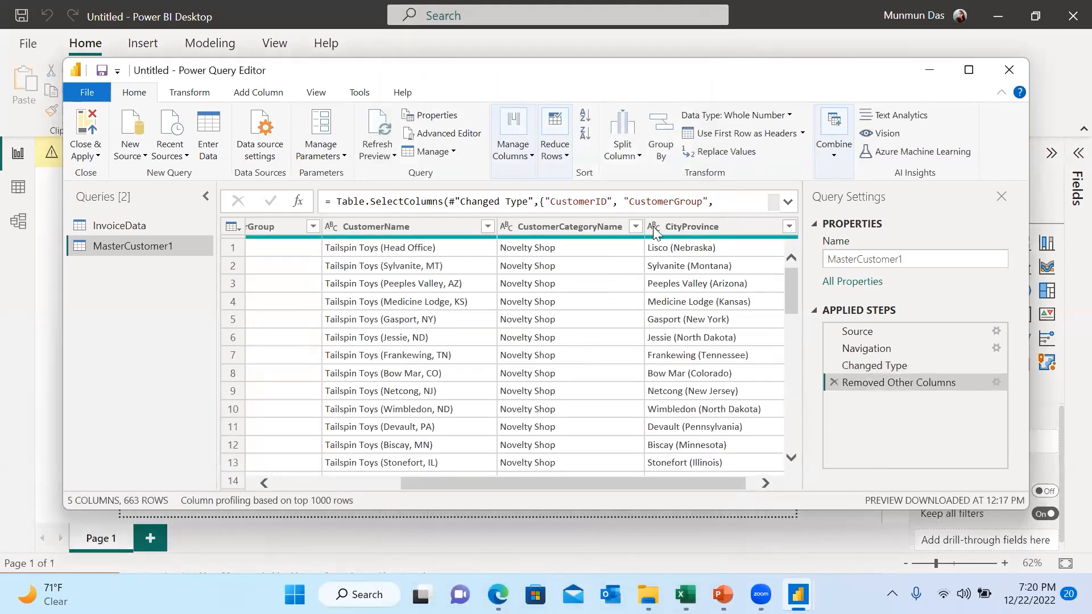
Split the CityProvince column by the custom delimiter "(" at the left-most delimiter
left_click_drag(879, 368, 903, 387)
scroll(647, 479, "right", 1)
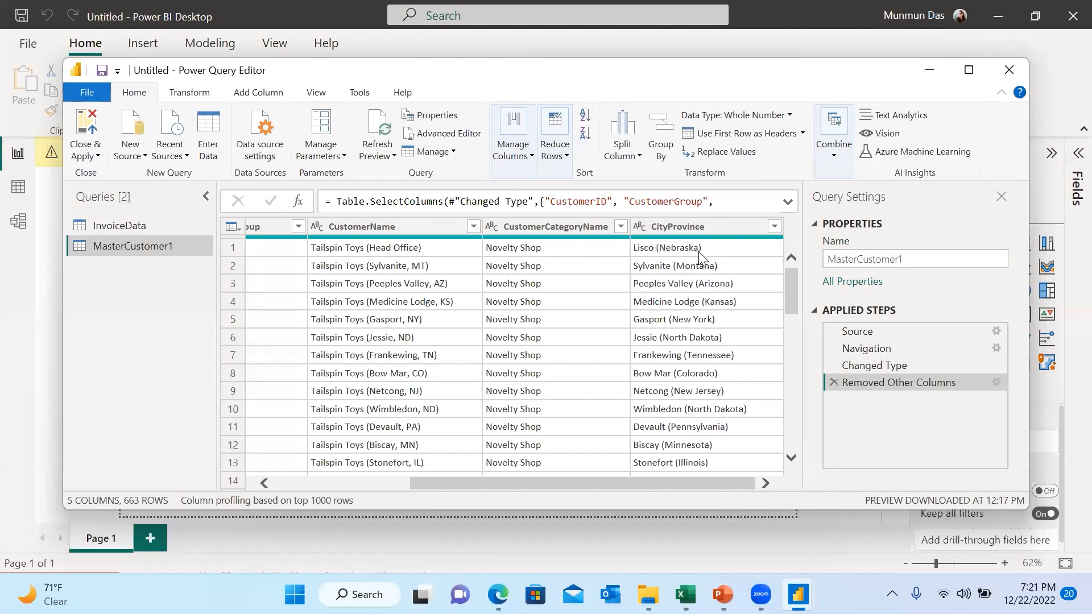
left_click(695, 228)
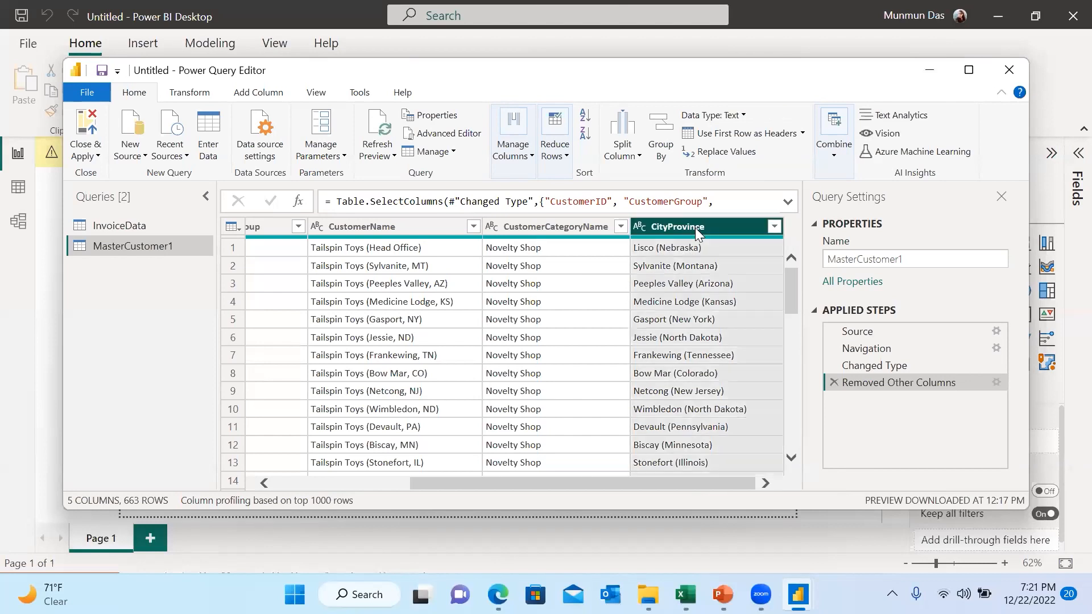
right_click(695, 227)
mouse_move(757, 404)
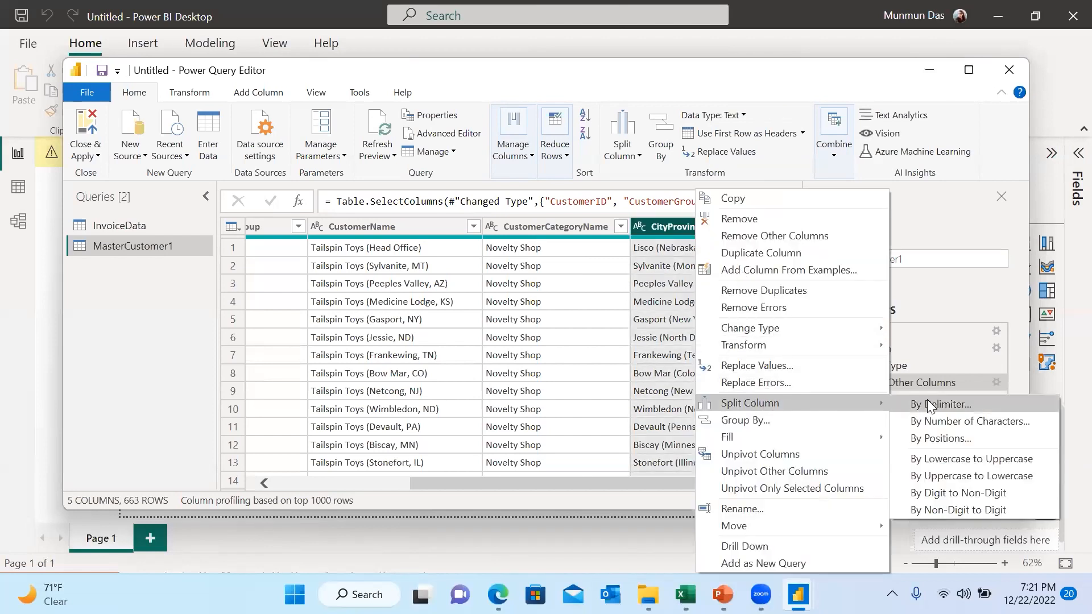
left_click(927, 404)
left_click(292, 211)
type("(")
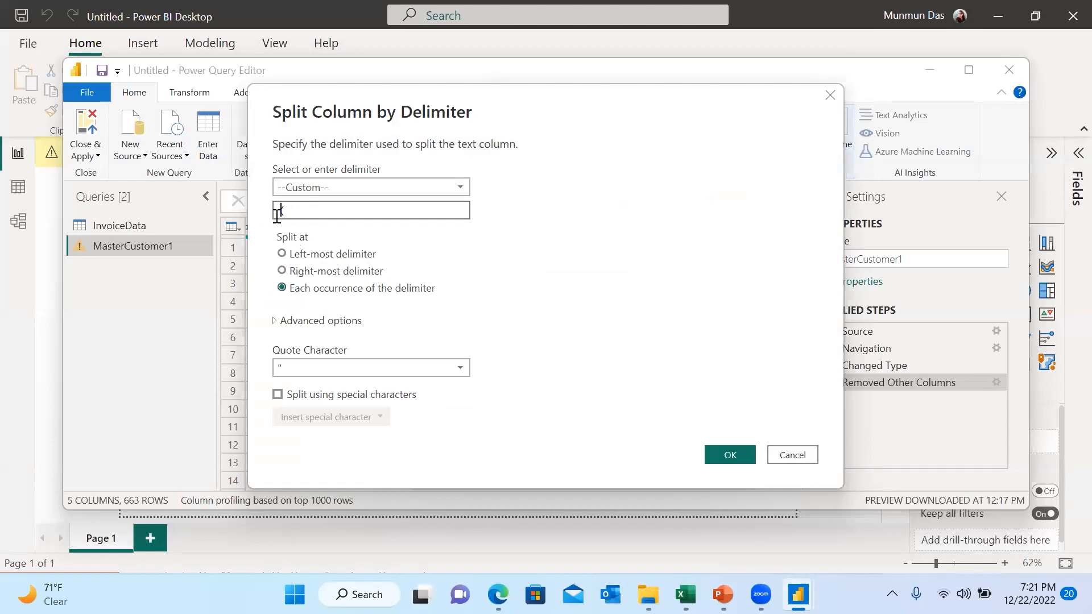
left_click(282, 254)
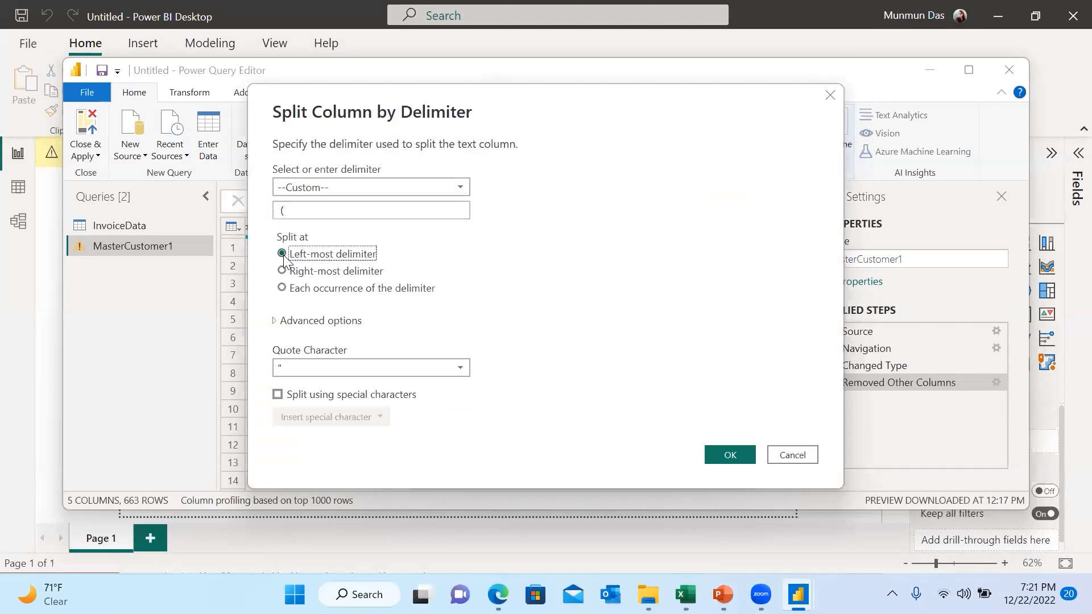
left_click(281, 211)
left_click(719, 453)
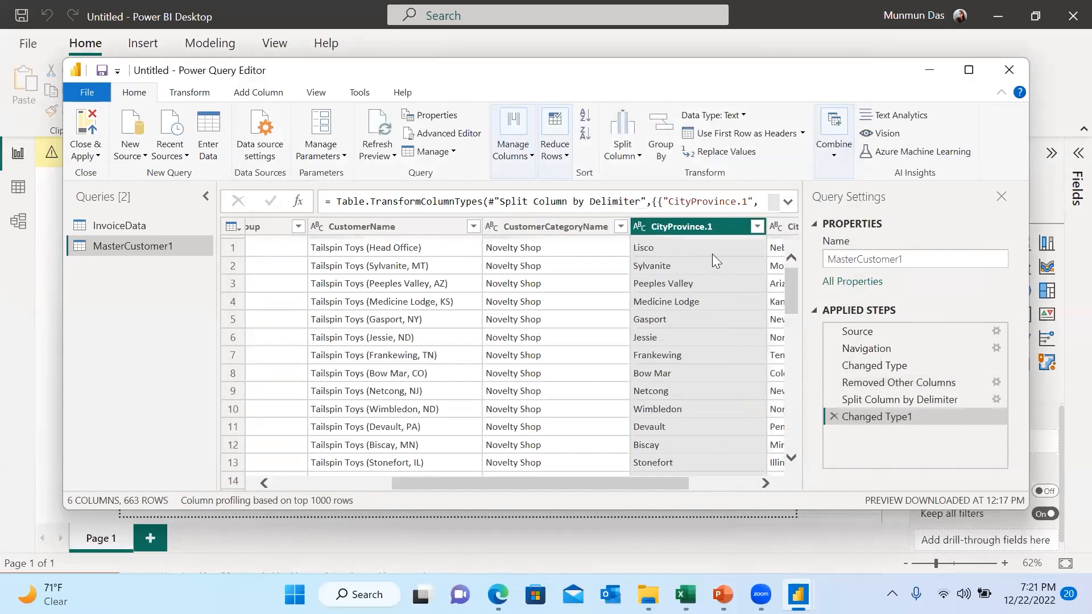
Rename the CityProvince.1 column as City
left_click_drag(669, 484, 741, 482)
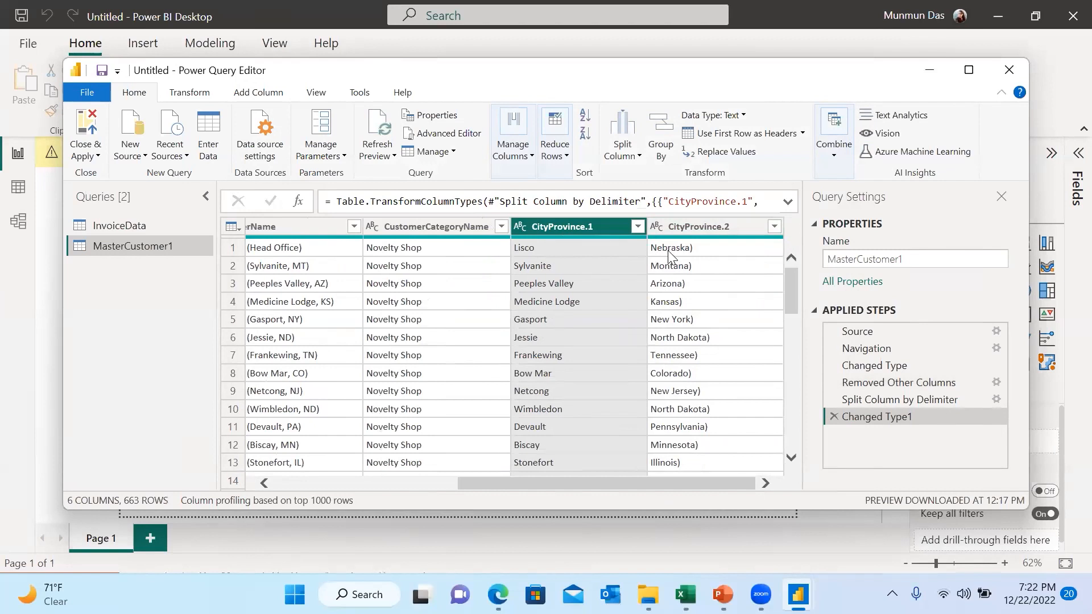
double_click(600, 223)
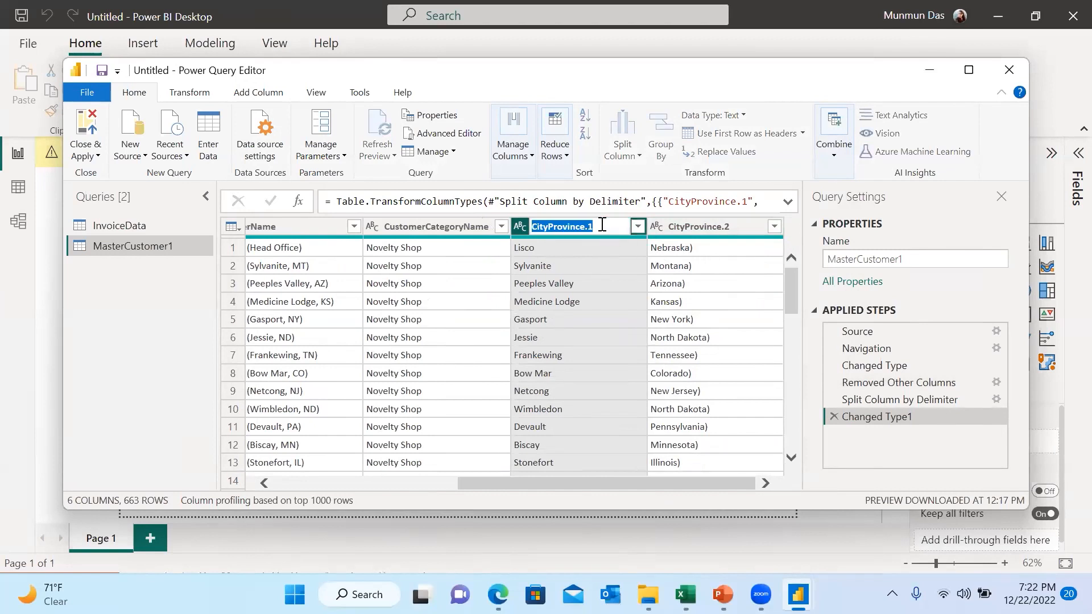
key("BackSpace")
key("BackSpace")
key("BackSpace")
key("BackSpace")
key("BackSpace")
key("BackSpace")
key("BackSpace")
key("BackSpace")
key("BackSpace")
key("BackSpace")
key("Return")
Rename the CityProvince.2 column as Province
double_click(751, 227)
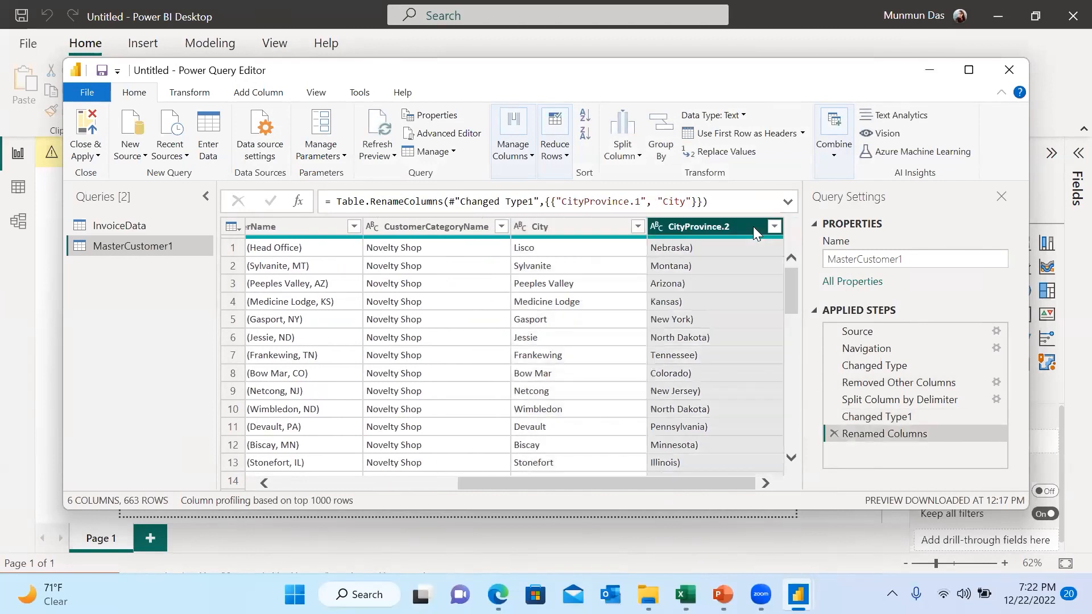
left_click(749, 225)
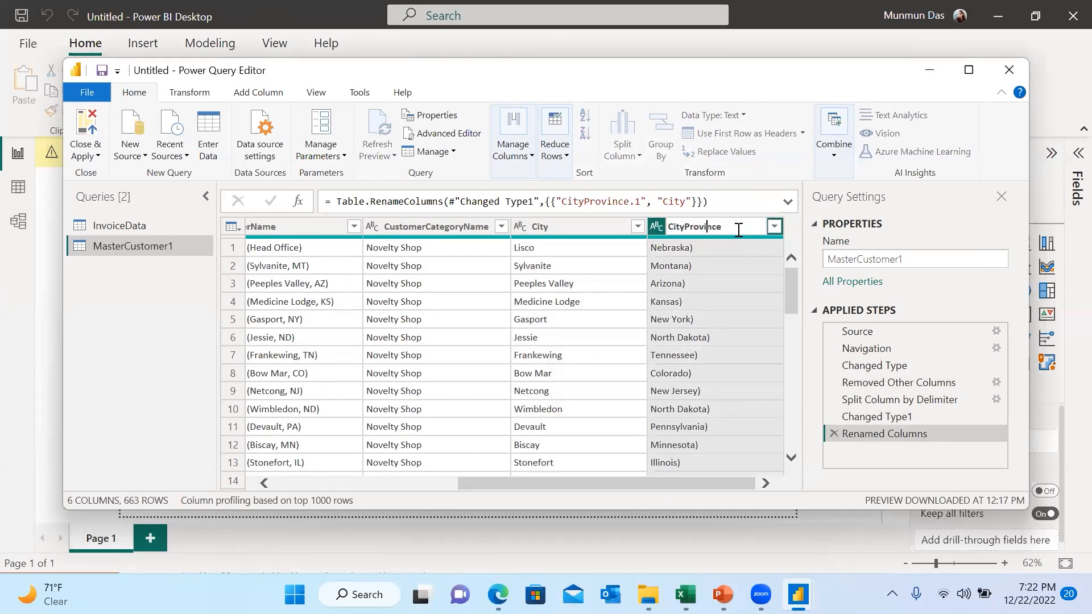
key("BackSpace")
key("BackSpace")
key("BackSpace")
key("BackSpace")
key("Return")
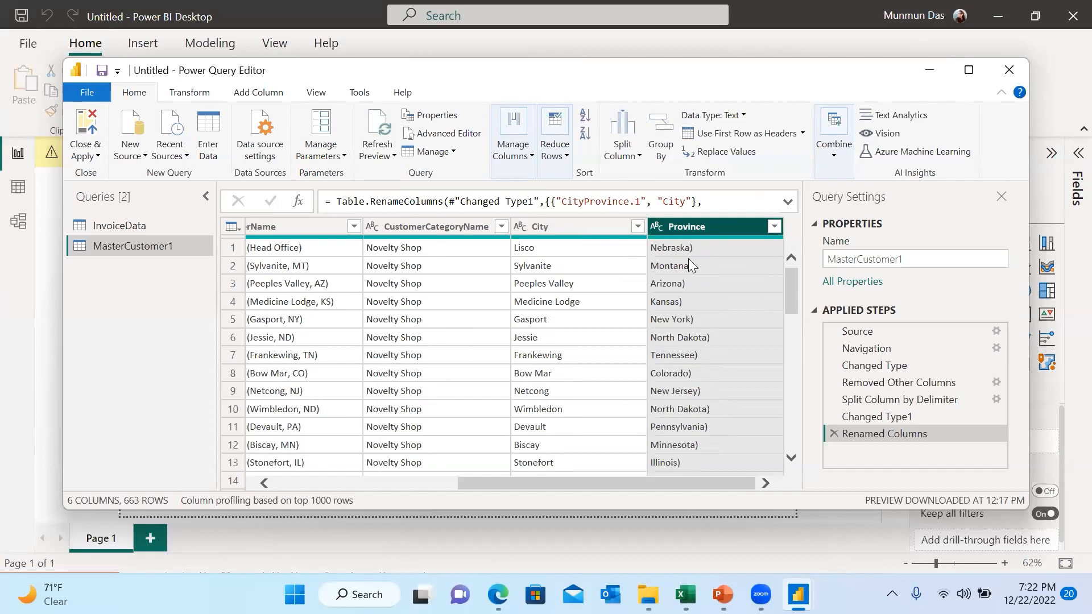
Replace every ")" in the Province column with an empty value
right_click(690, 228)
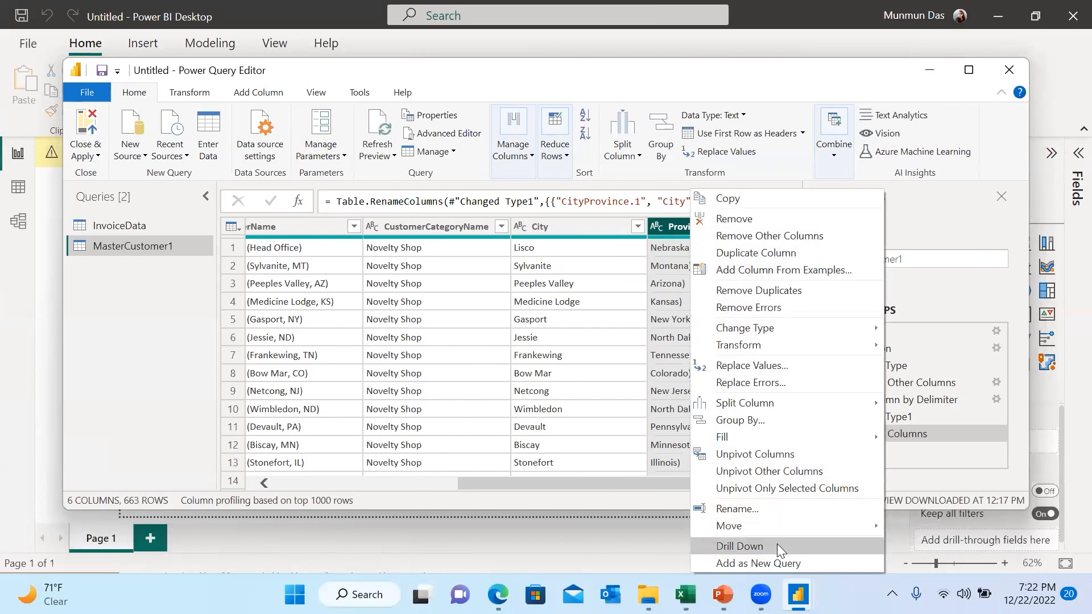
left_click(772, 368)
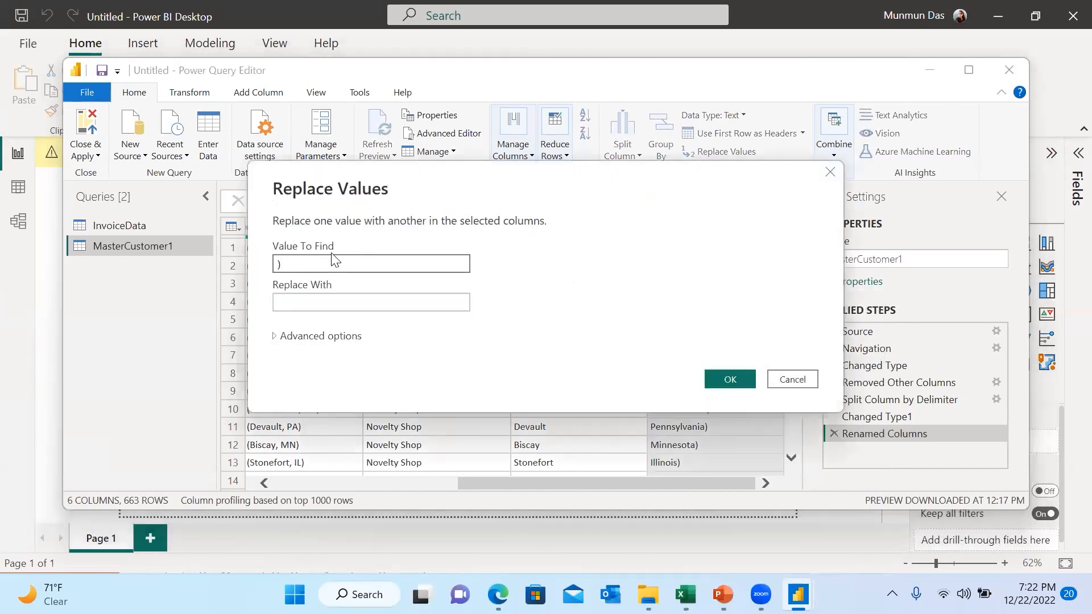
left_click(309, 298)
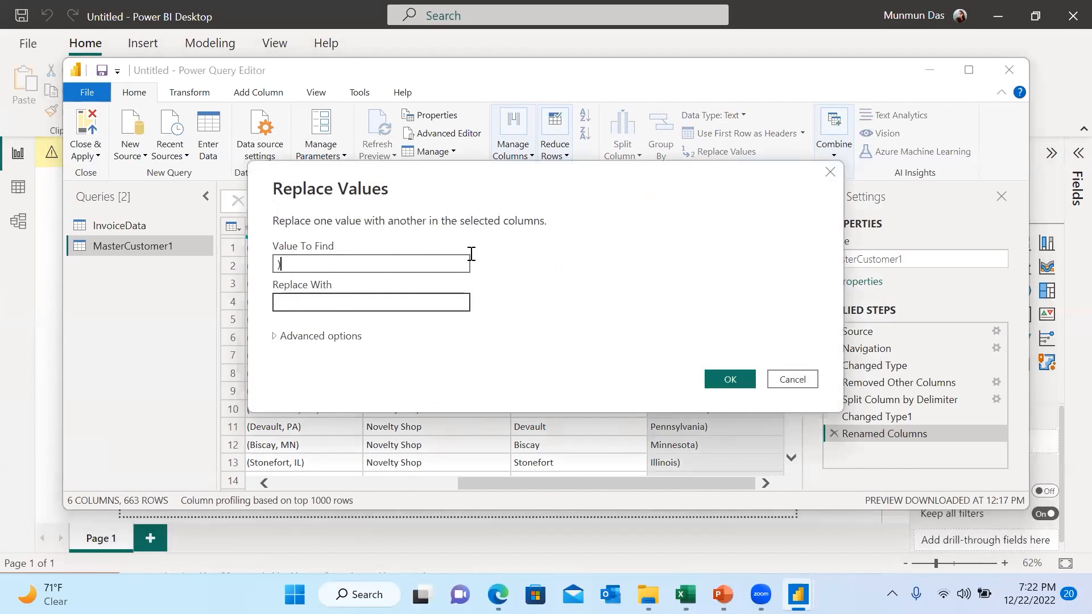
left_click(721, 379)
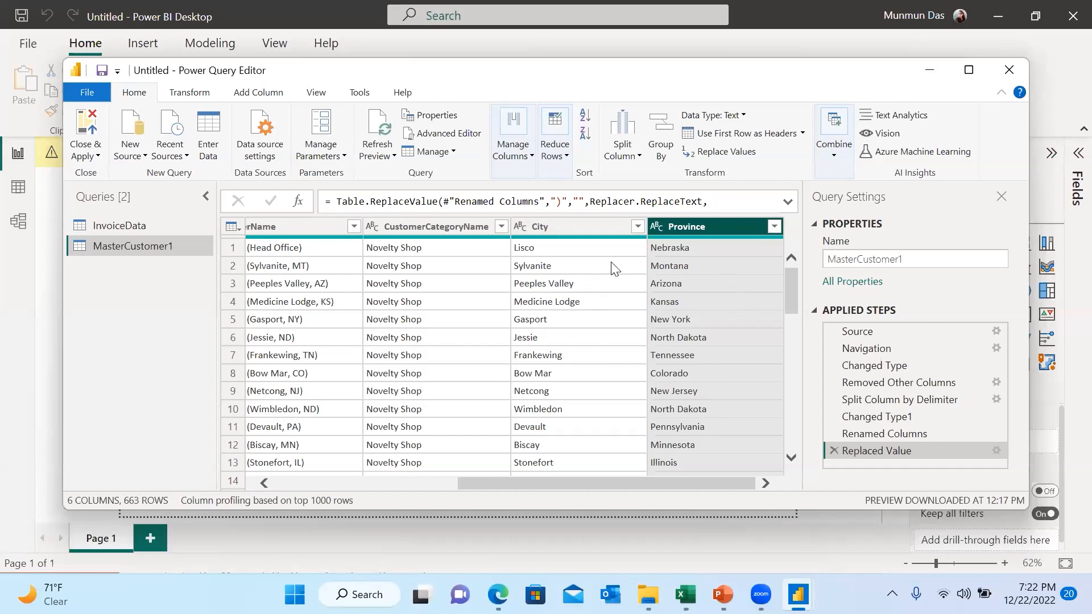
Rename the MasterCustomer1 query as MasterCustomer, and apply the query changes to load both tables into the report
left_click_drag(656, 489, 462, 466)
left_click_drag(395, 468, 397, 466)
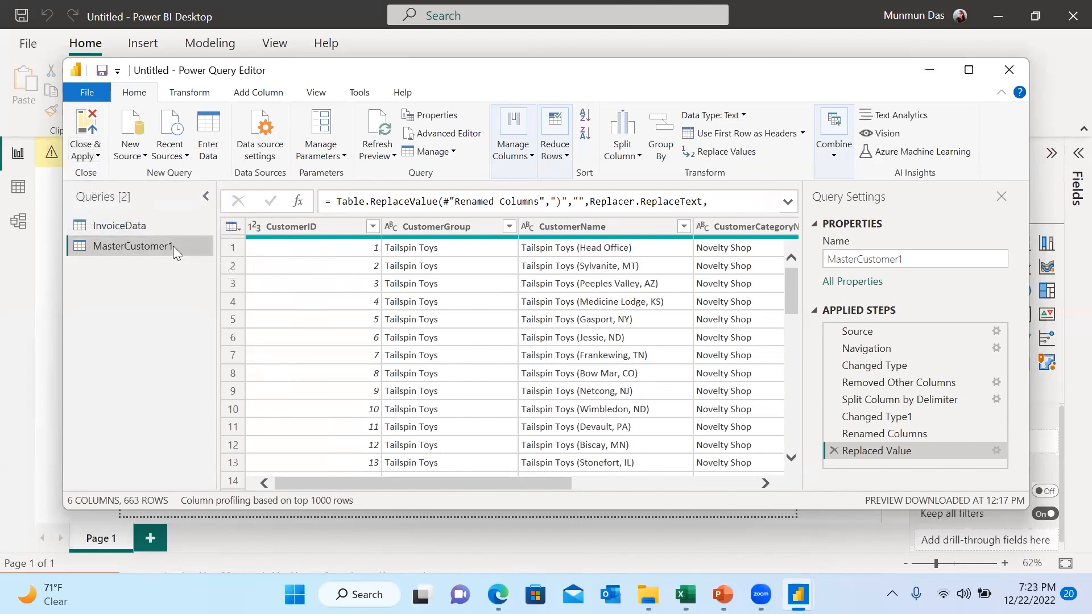
left_click(918, 260)
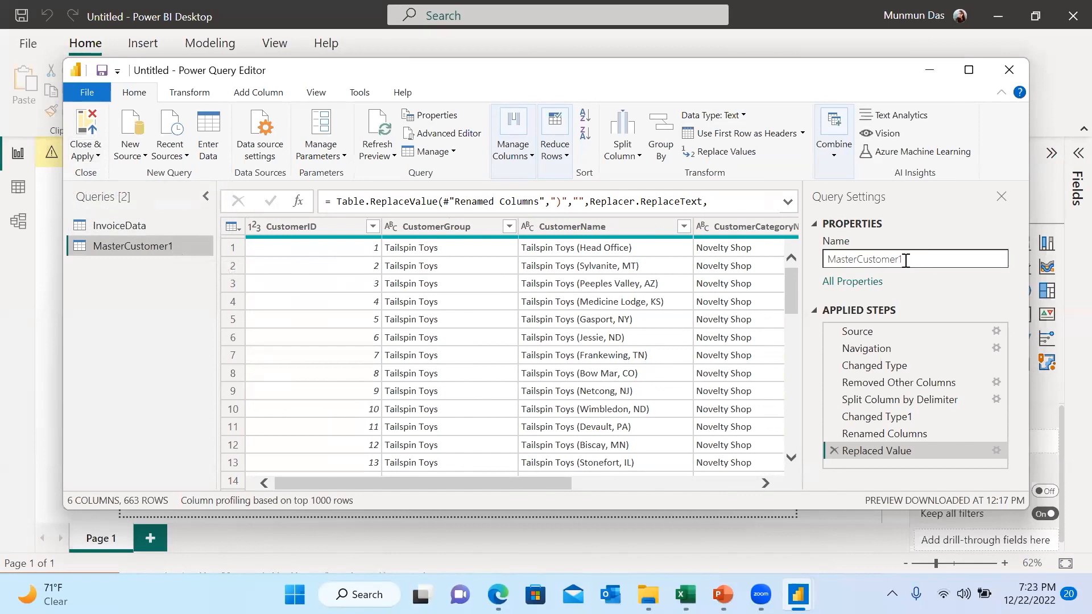
left_click(914, 257)
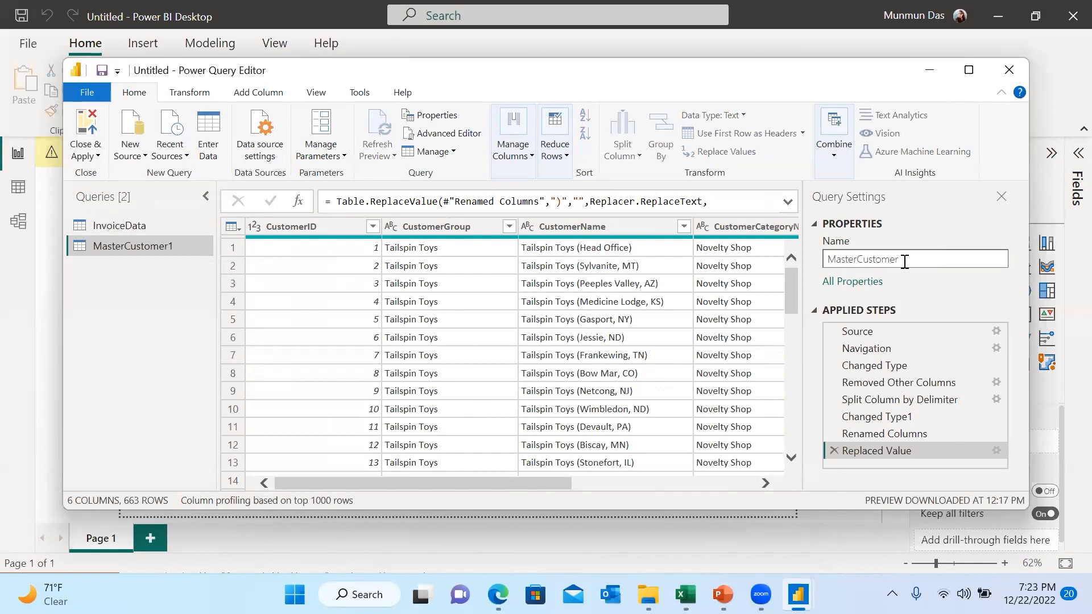
left_click(90, 133)
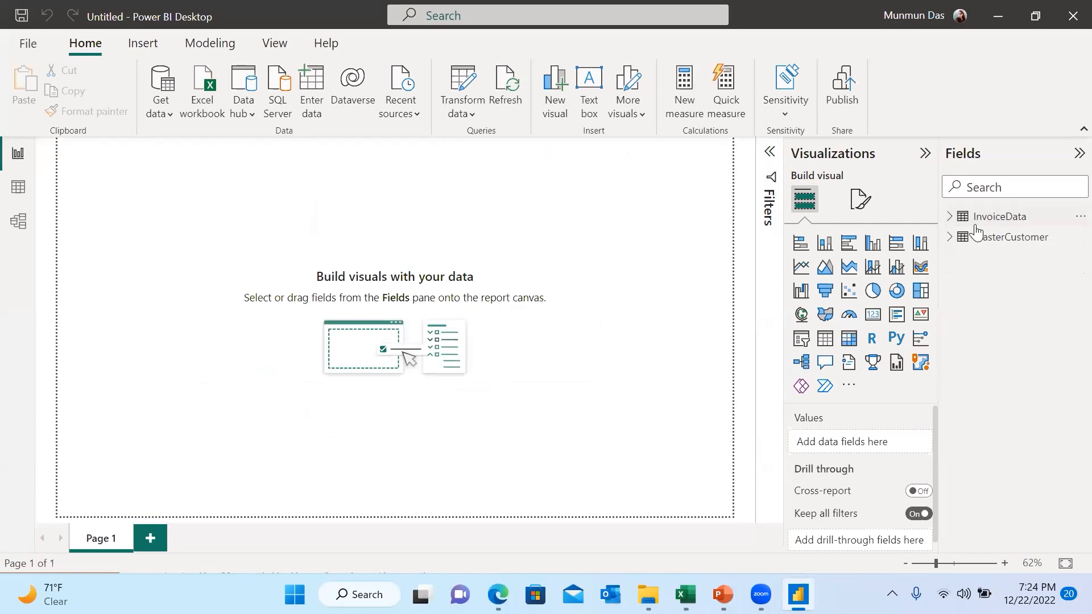
Expand the InvoiceData and MasterCustomer tables and the Date hierarchy to examine their available fields
left_click(950, 217)
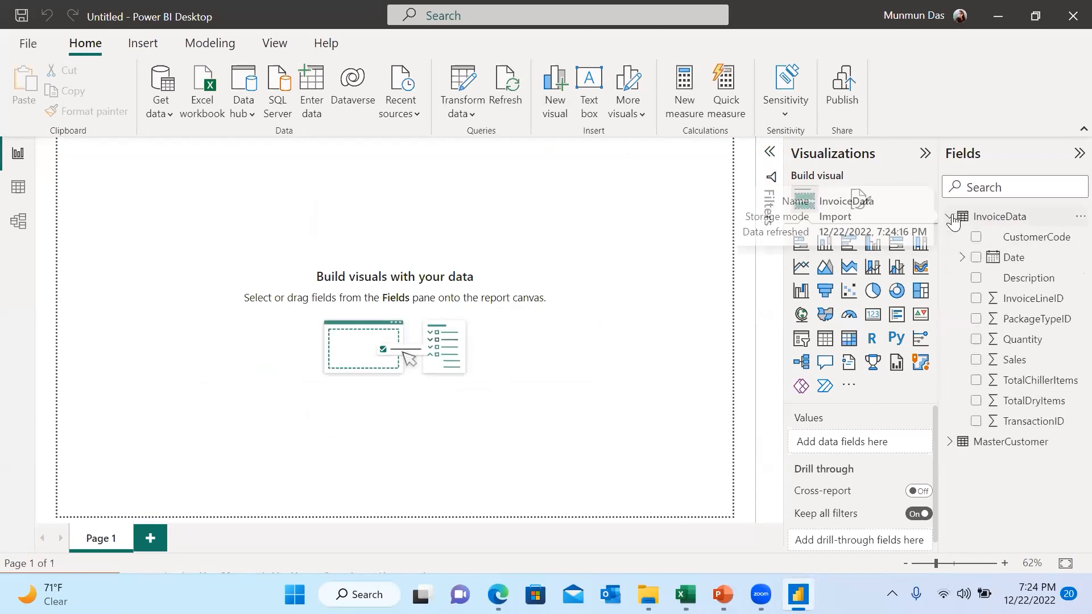
left_click(949, 442)
scroll(1065, 441, "down", 1)
scroll(1067, 370, "up", 1)
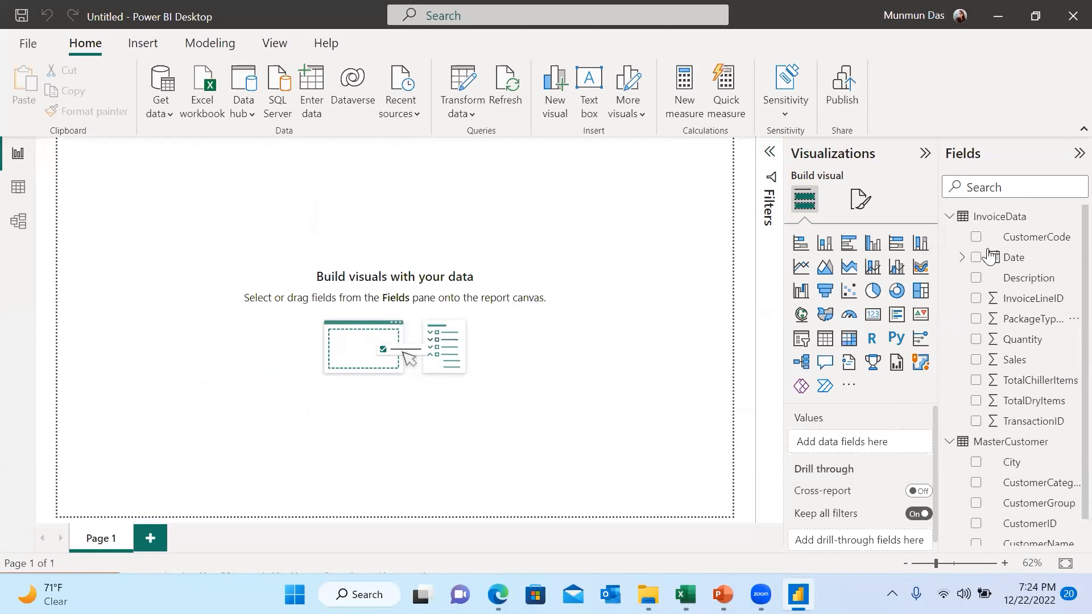
left_click(962, 257)
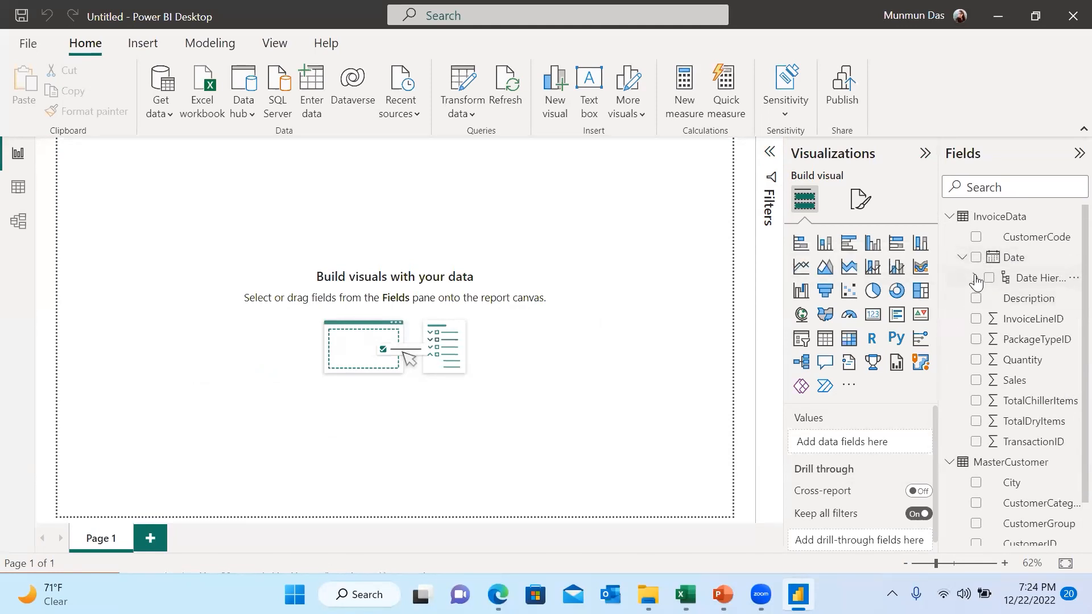
left_click(975, 279)
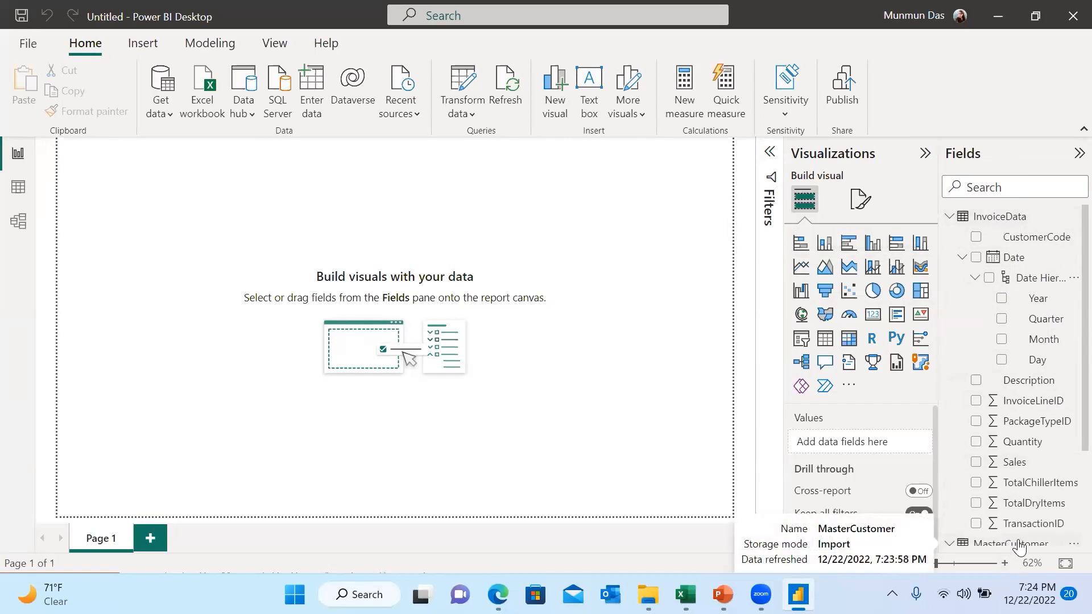
In the data model diagram, place the MasterCustomer table beside the InvoiceData table
left_click(18, 231)
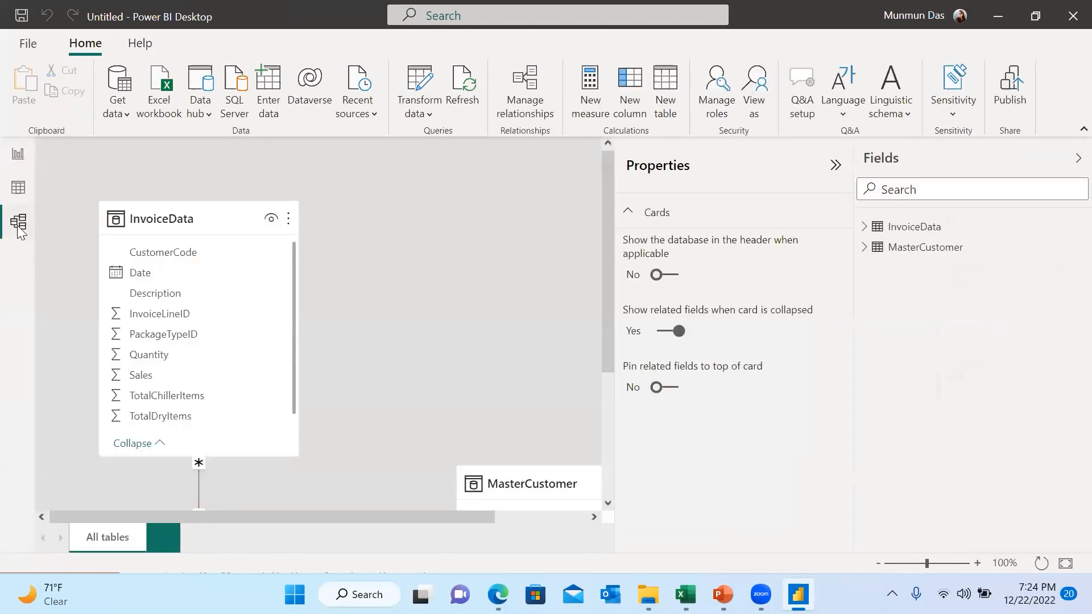
left_click_drag(515, 475, 457, 206)
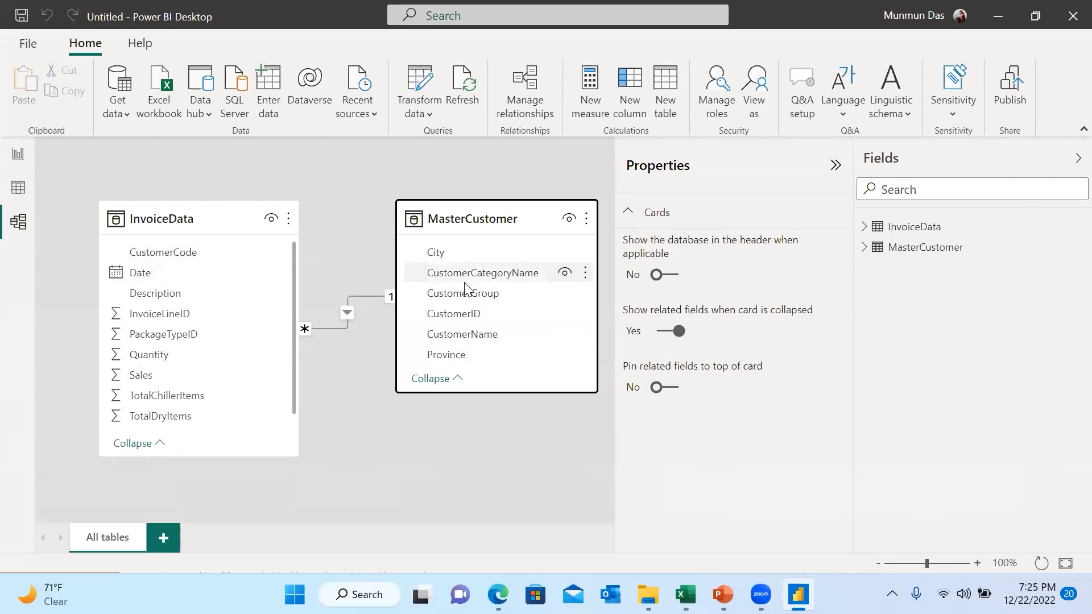
Check the relationship detection settings in the current file's Data Load options, and leave the options without saving
left_click(29, 45)
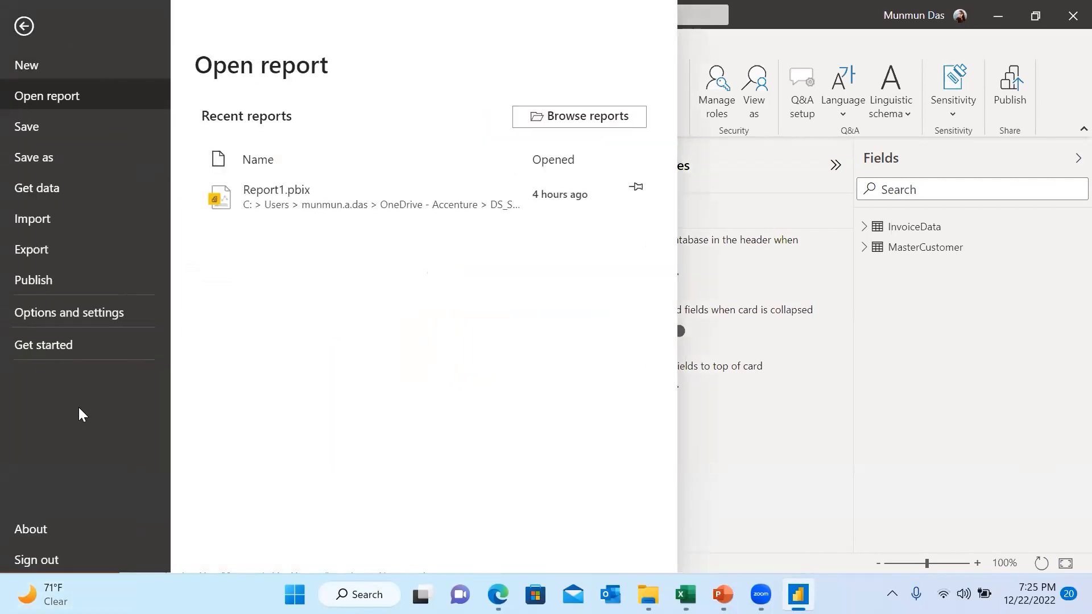
left_click(71, 314)
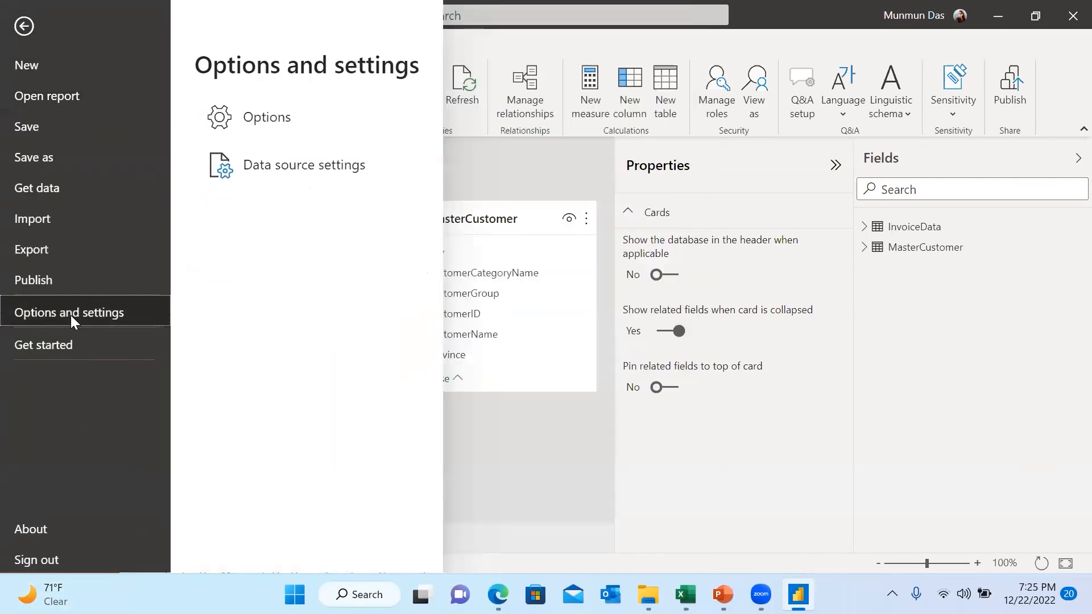
left_click(256, 132)
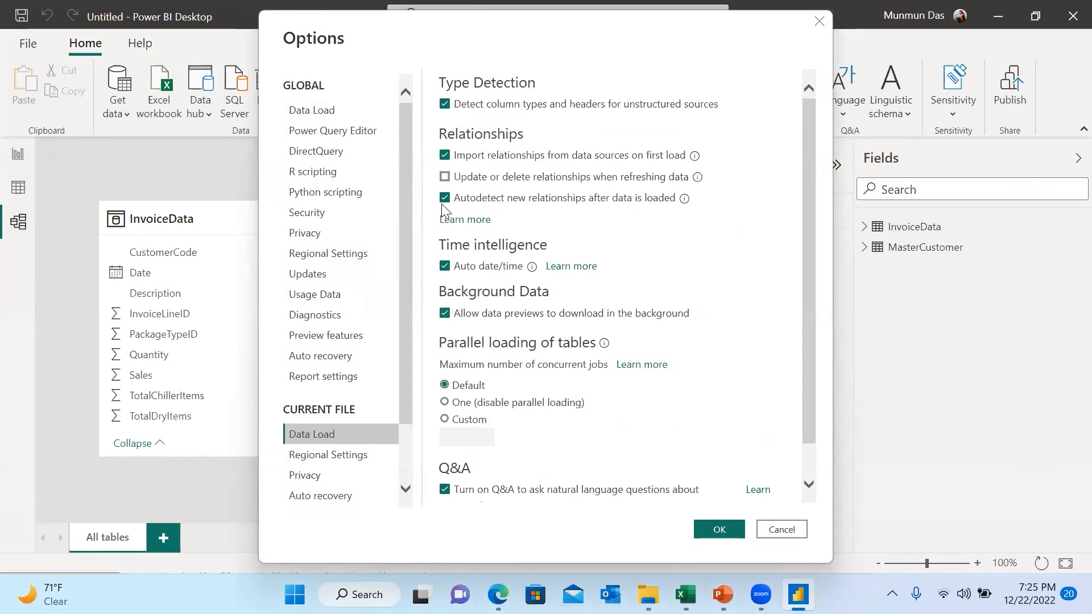
left_click(782, 530)
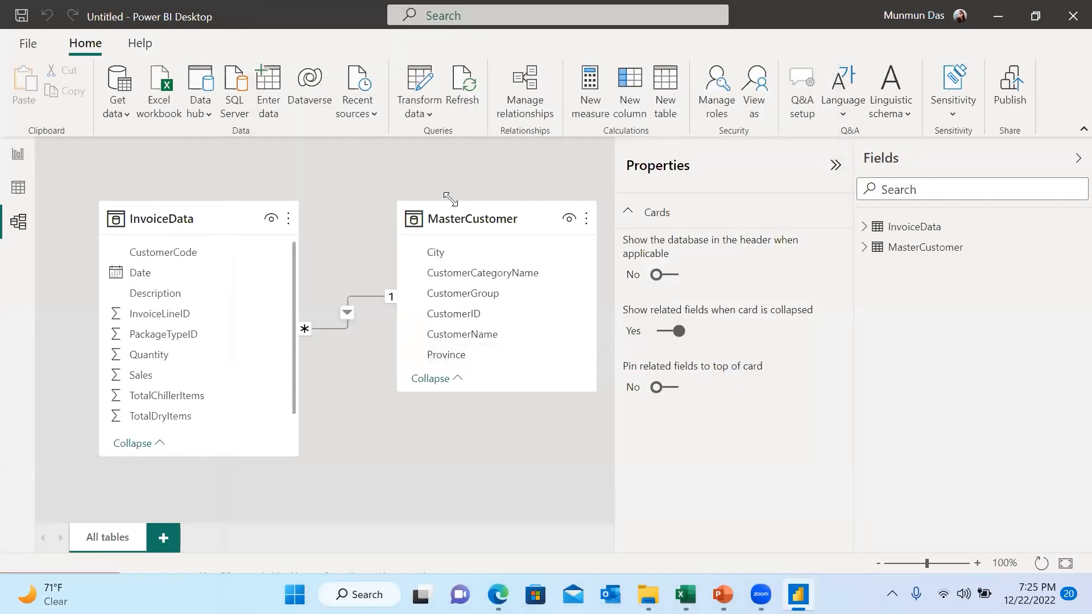
Create a clustered column chart of Sales by CustomerCategoryName on the report page and move it slightly down from the page's corner
left_click(19, 162)
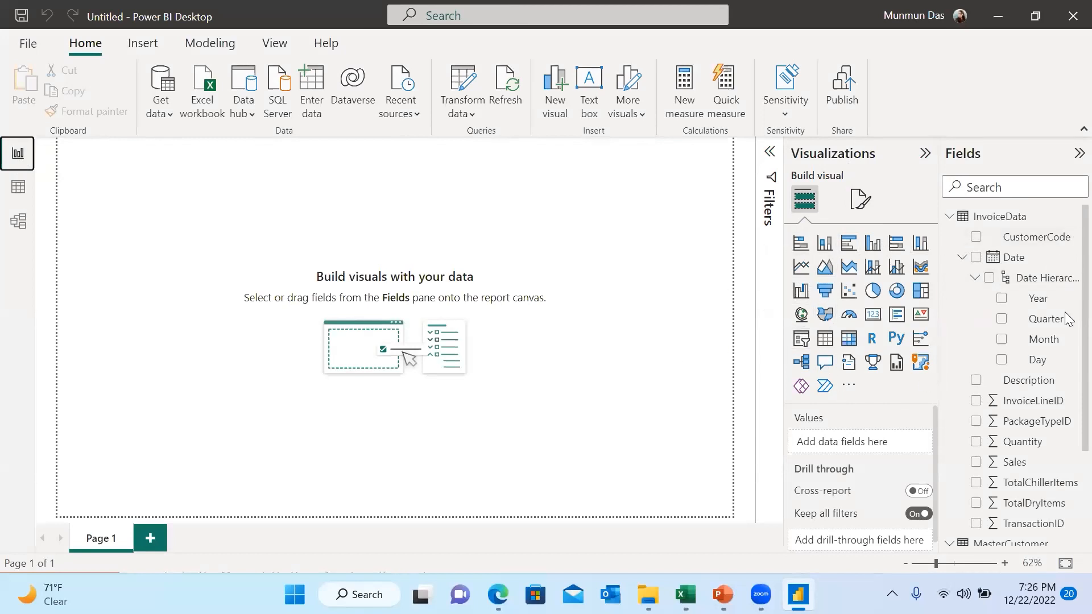
scroll(1067, 365, "down", 1)
scroll(1067, 365, "down", 1)
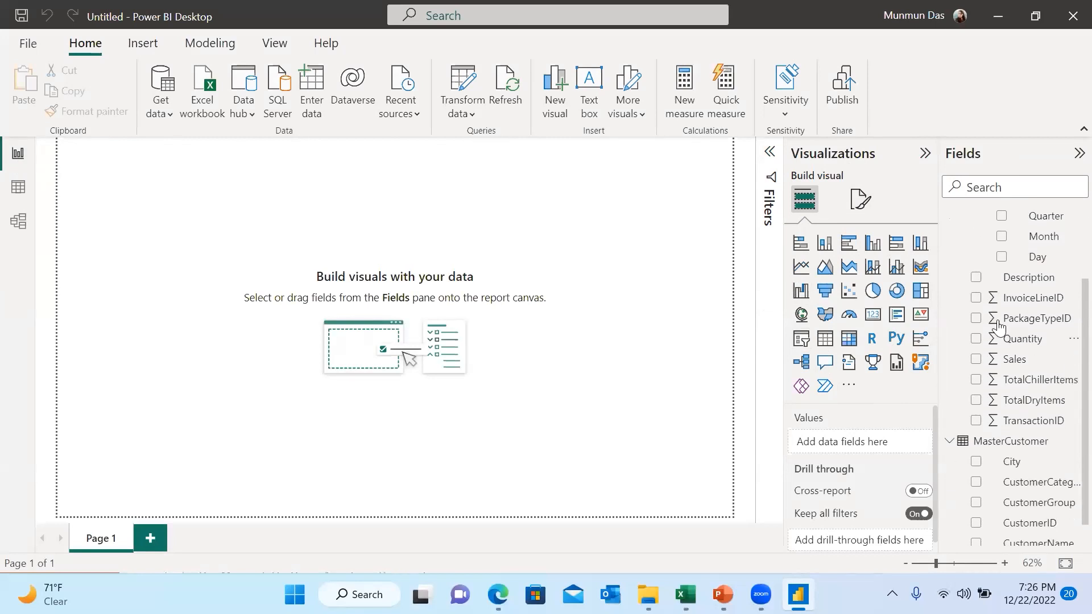
left_click(977, 359)
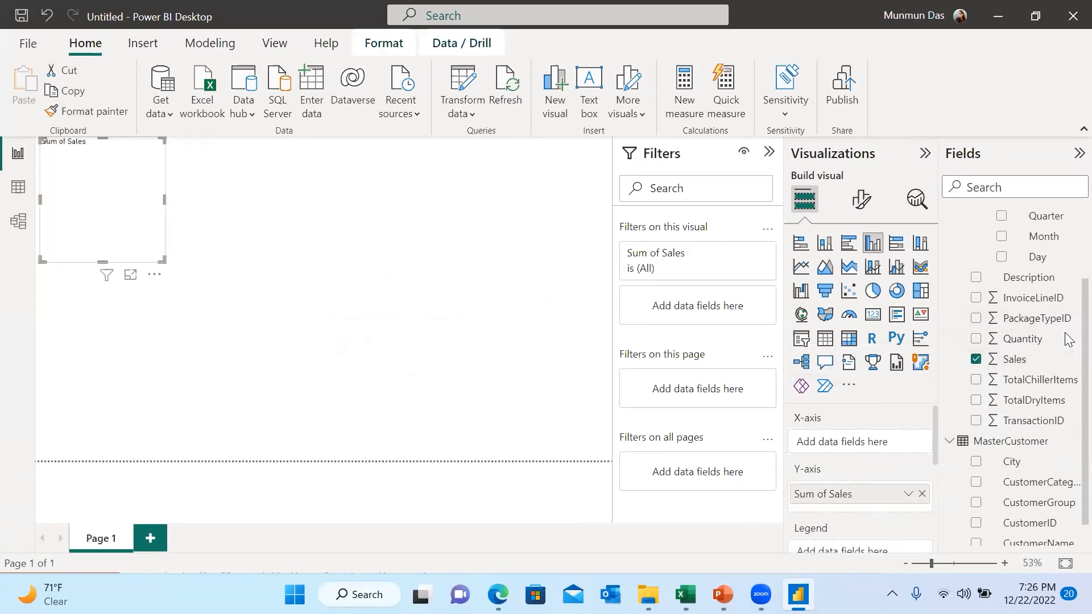
scroll(1066, 383, "down", 1)
left_click(976, 458)
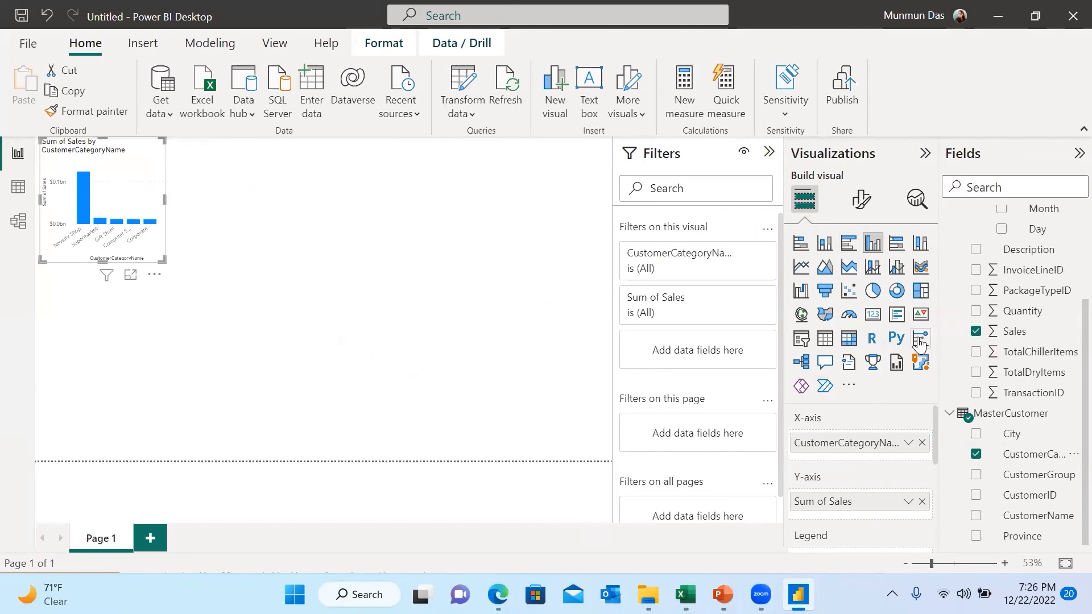
left_click(849, 245)
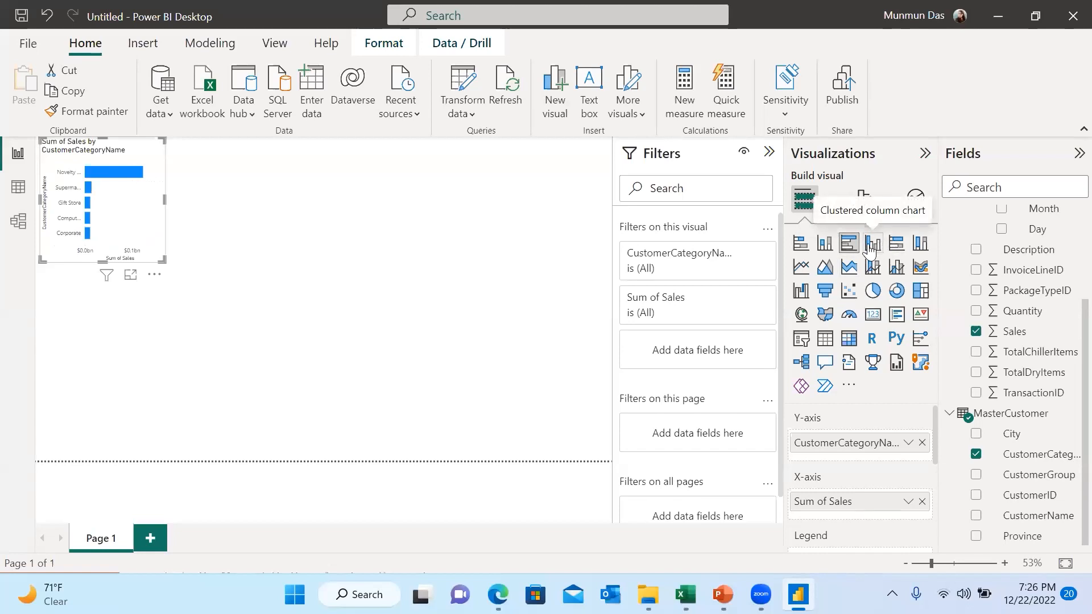
left_click(871, 246)
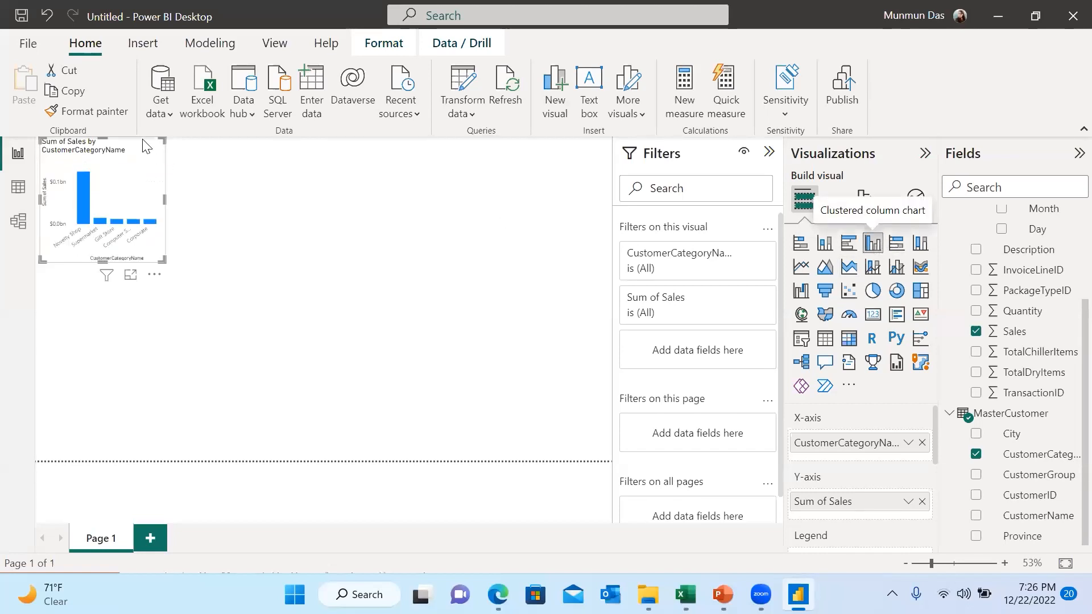
mouse_move(159, 170)
left_mouse_down()
mouse_move(201, 236)
mouse_move(159, 188)
left_mouse_up()
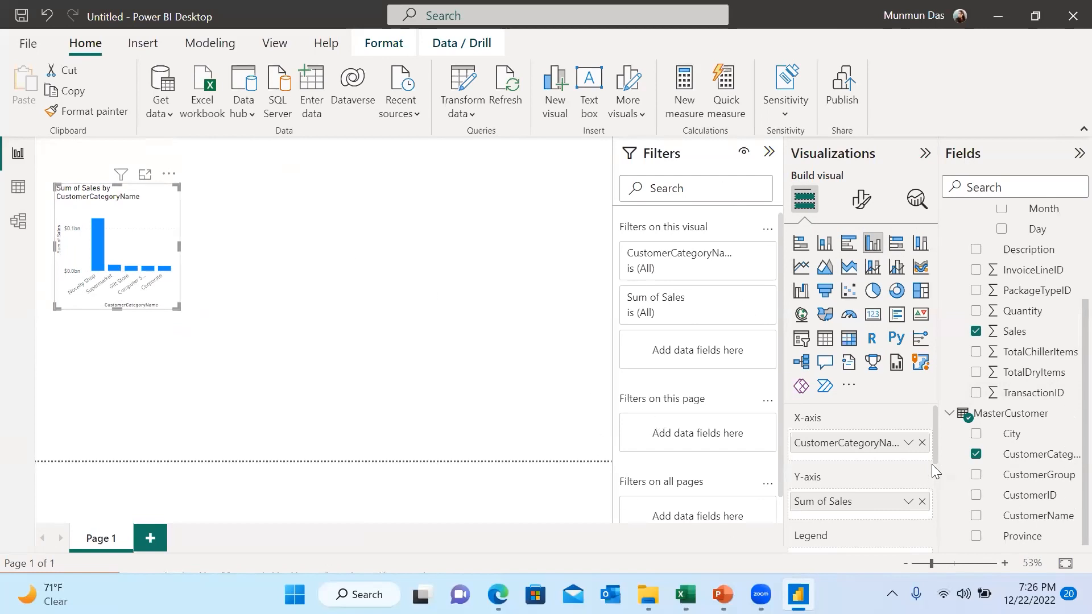
Turn off the X-axis title and the Y-axis title of the column chart
mouse_move(935, 447)
left_mouse_down()
mouse_move(937, 532)
mouse_move(936, 434)
left_mouse_up()
left_click(863, 201)
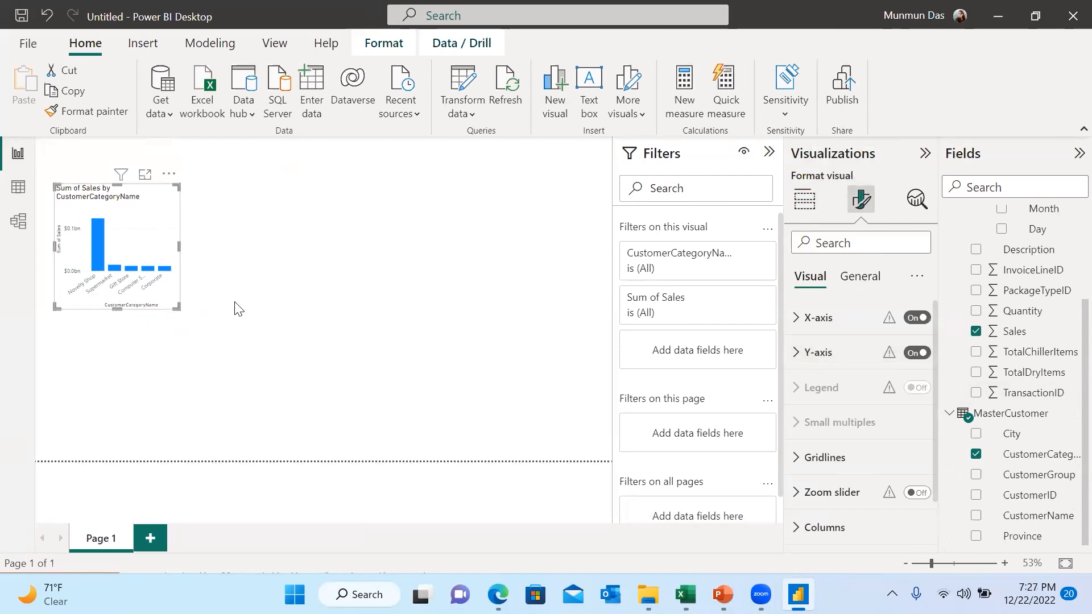
left_click(795, 318)
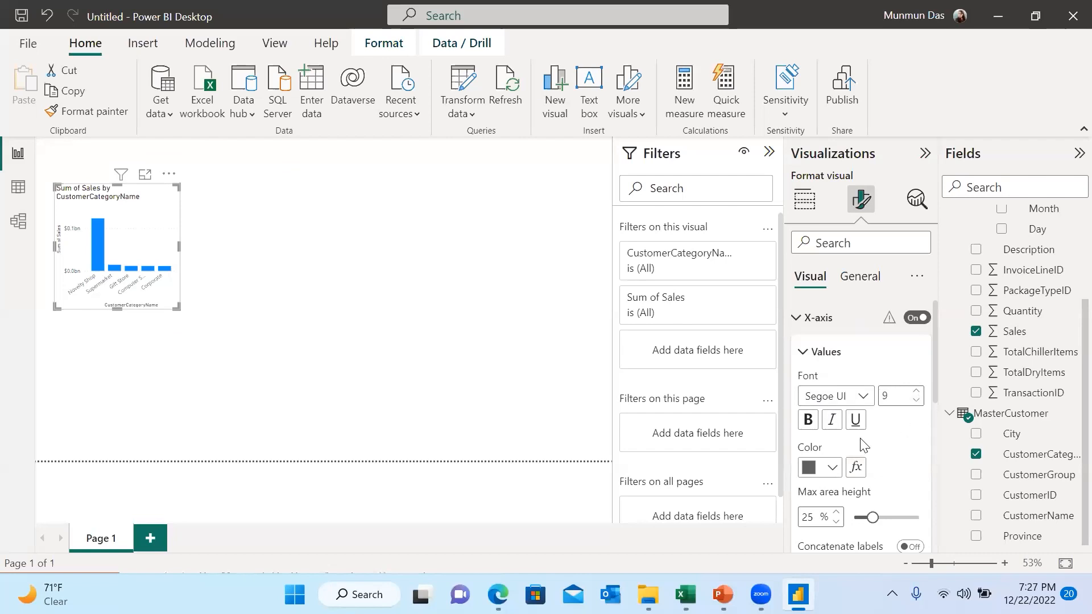
left_click_drag(934, 389, 936, 463)
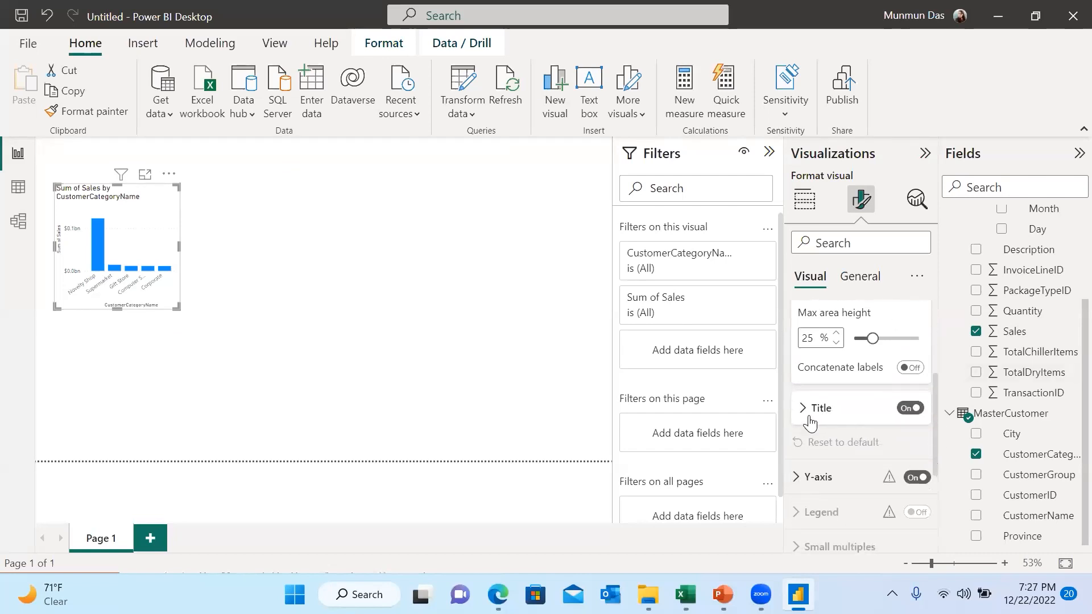
left_click(909, 409)
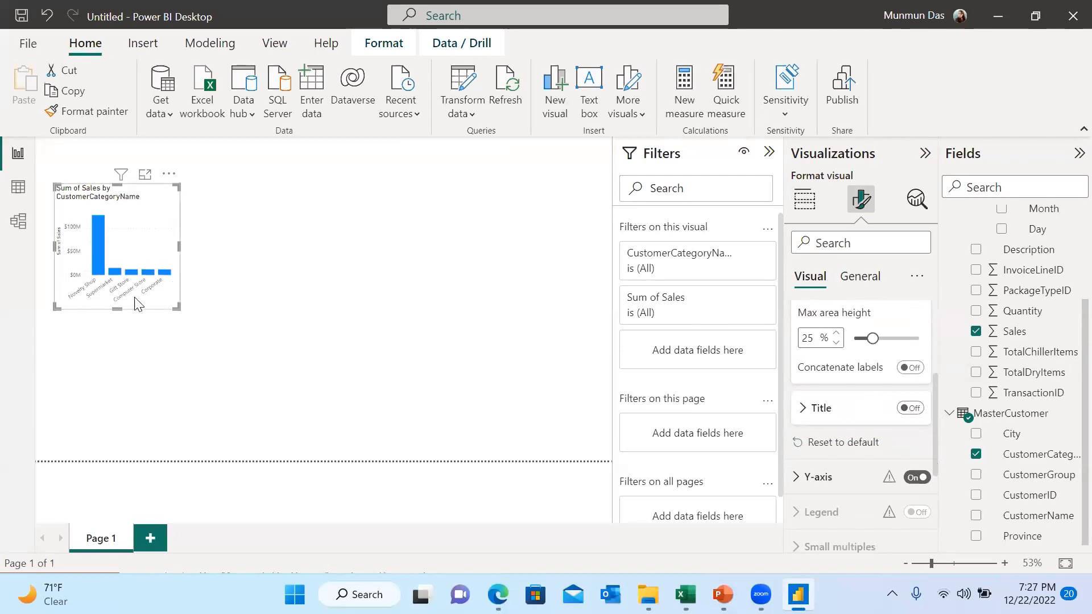
left_click(796, 478)
left_click_drag(936, 387, 942, 447)
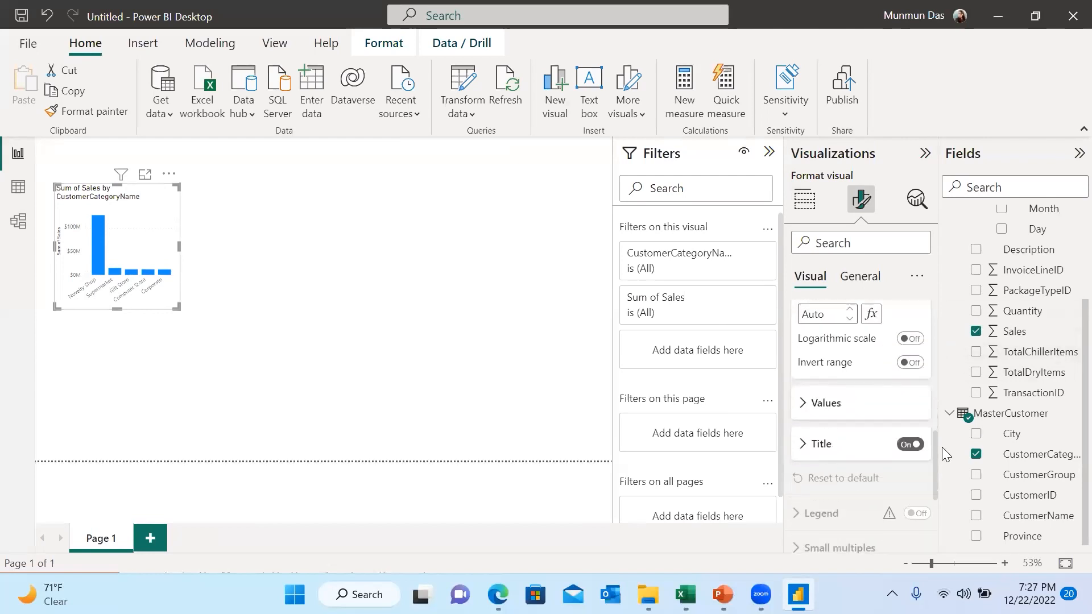
left_click(911, 442)
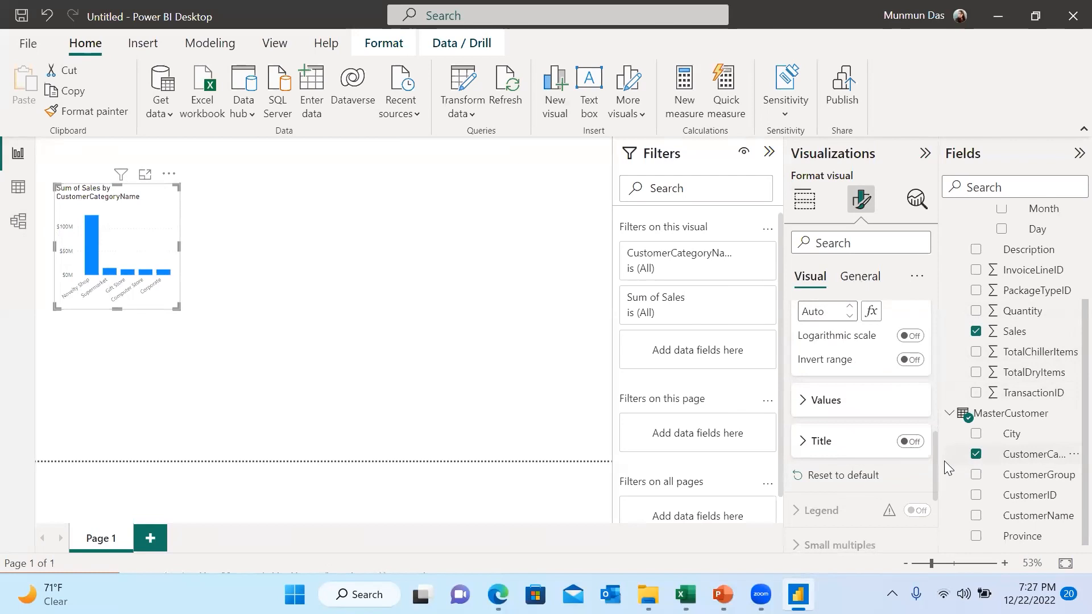
Set the default column color of the chart to light purple
left_click_drag(934, 470, 934, 516)
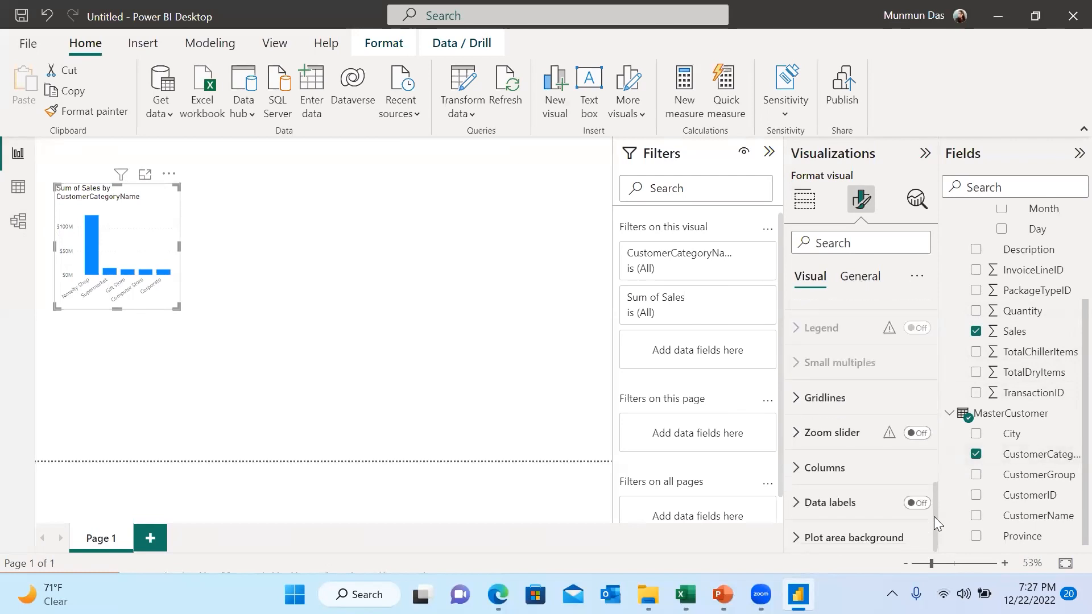
left_click(796, 474)
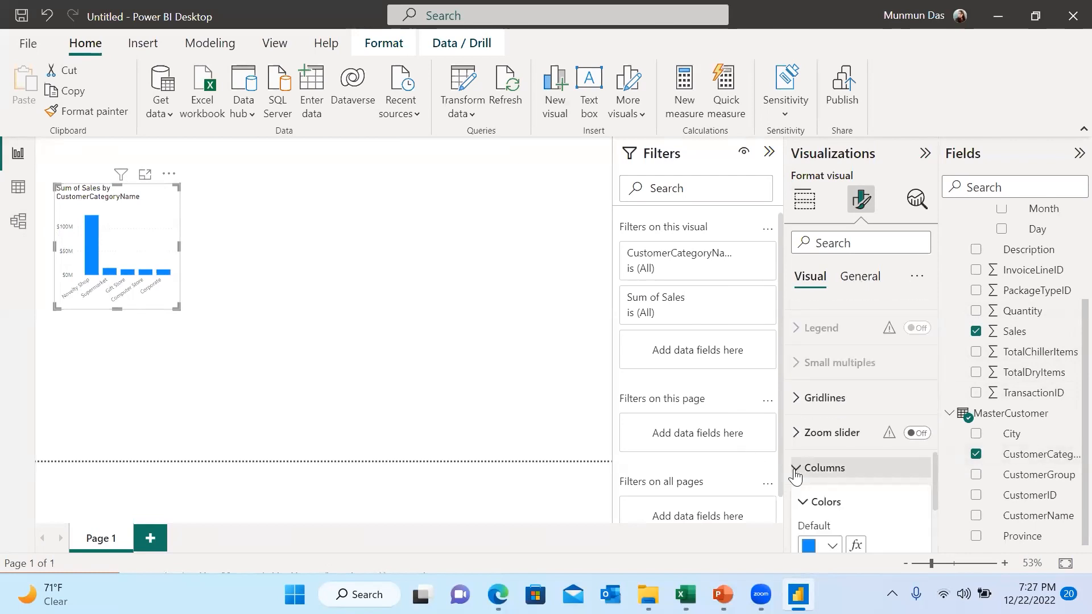
scroll(855, 401, "down", 3)
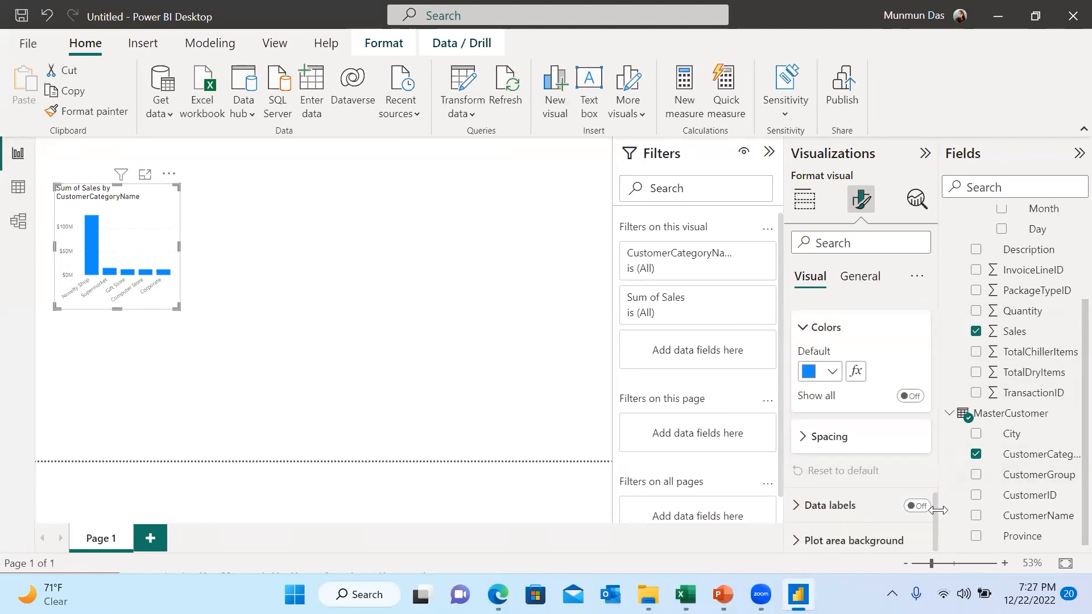
left_click(834, 373)
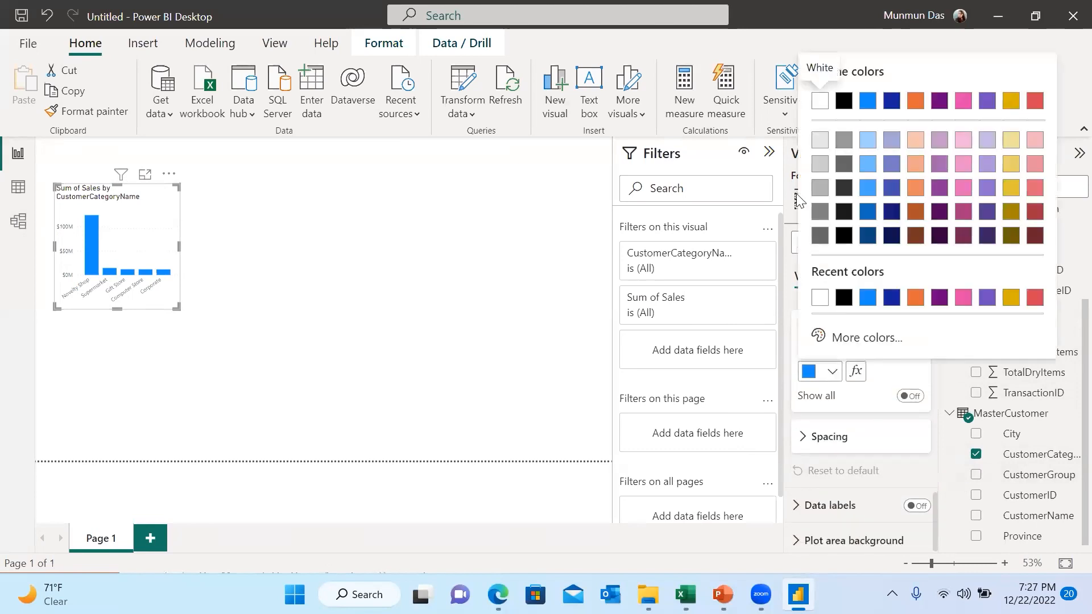
left_click(941, 140)
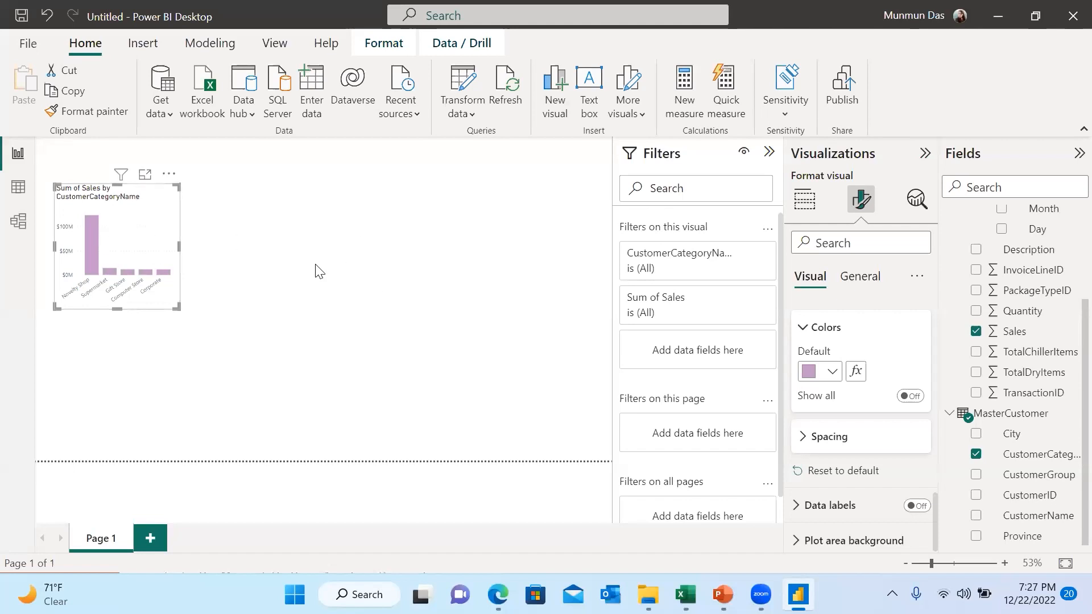
Insert a table visual beside the chart showing the Date hierarchy's Month and the sum of Sales
left_click(290, 280)
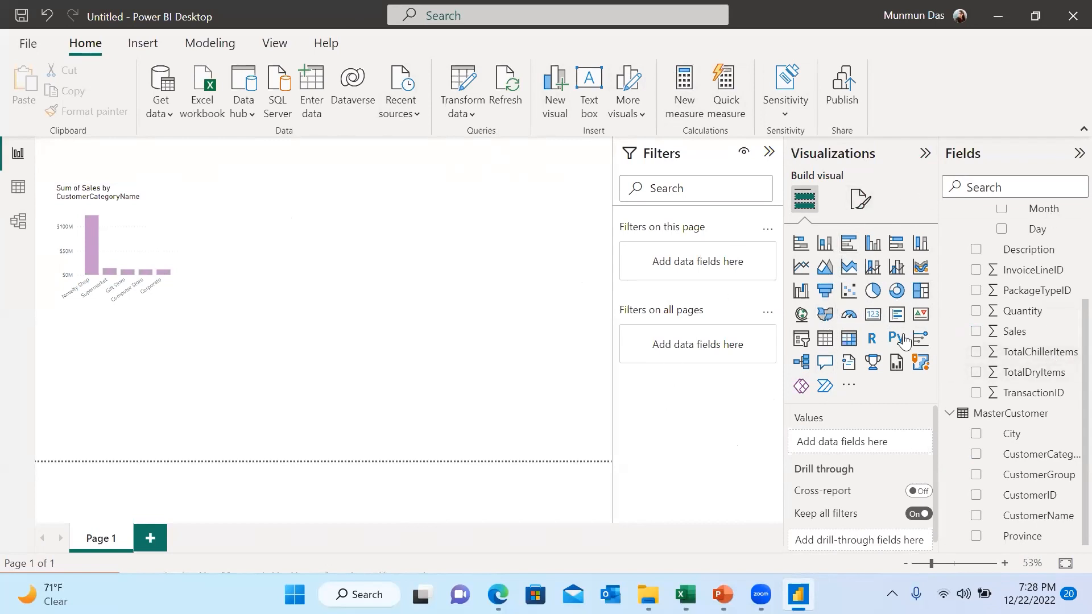
left_click(825, 339)
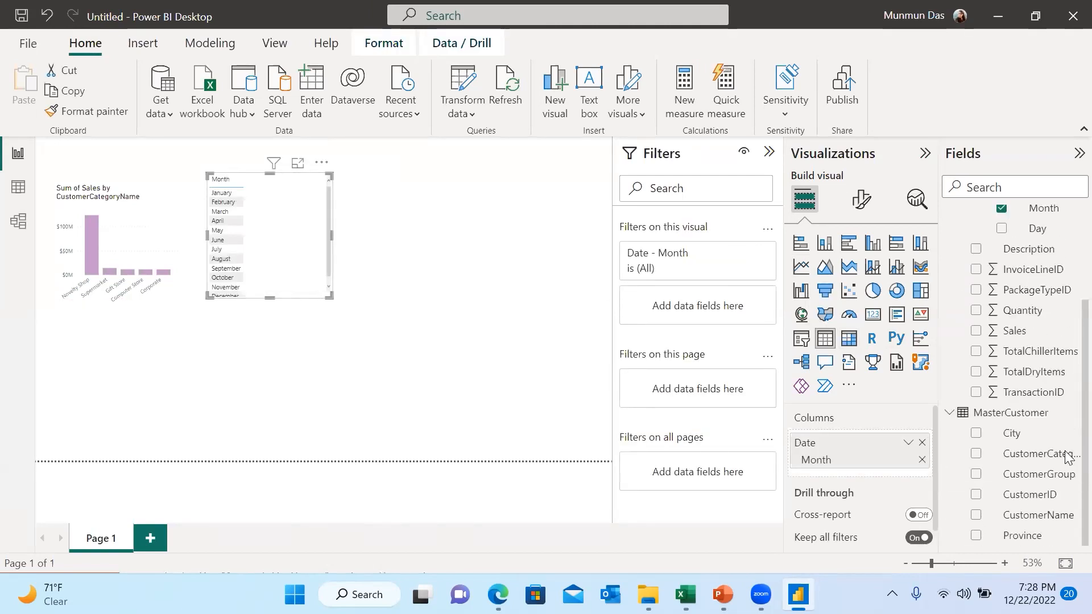
left_click(976, 332)
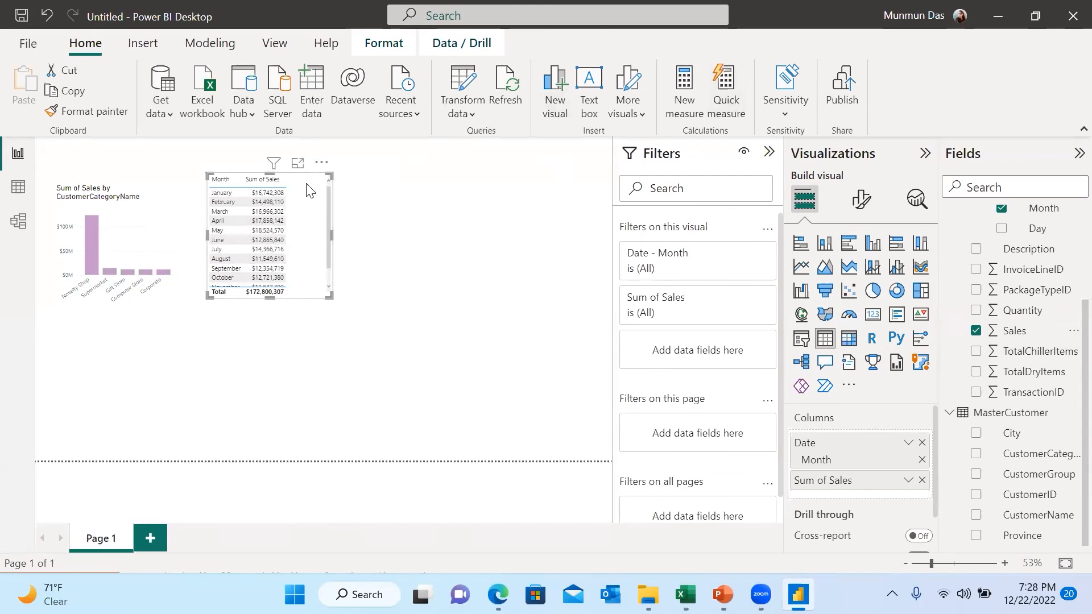
Create a year-over-year change quick measure using Sum of Sales as base value, the InvoiceData Date field and 1 period
left_click(731, 92)
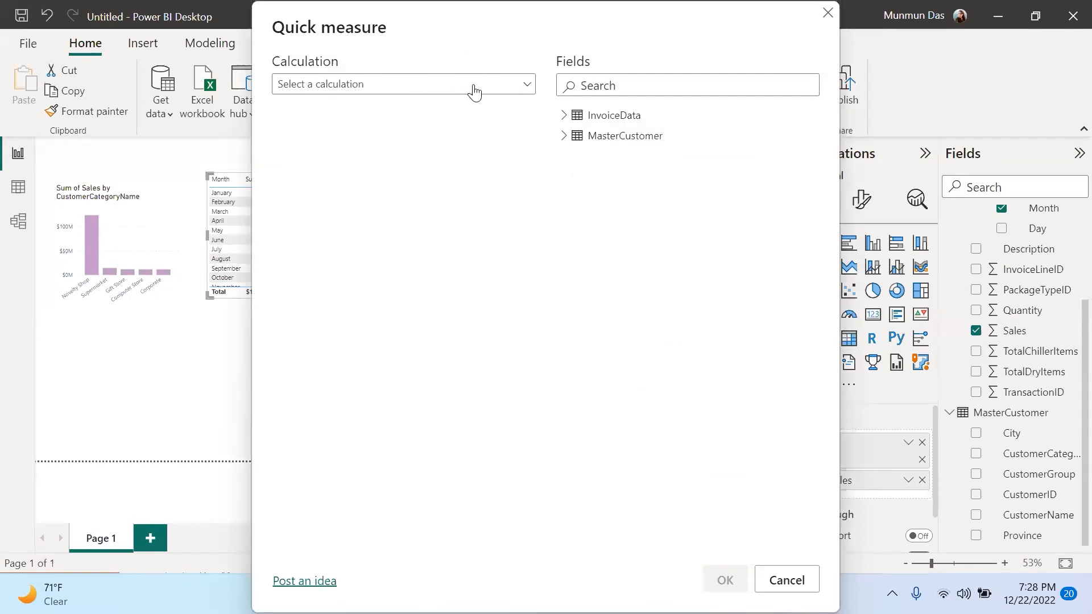
left_click(519, 90)
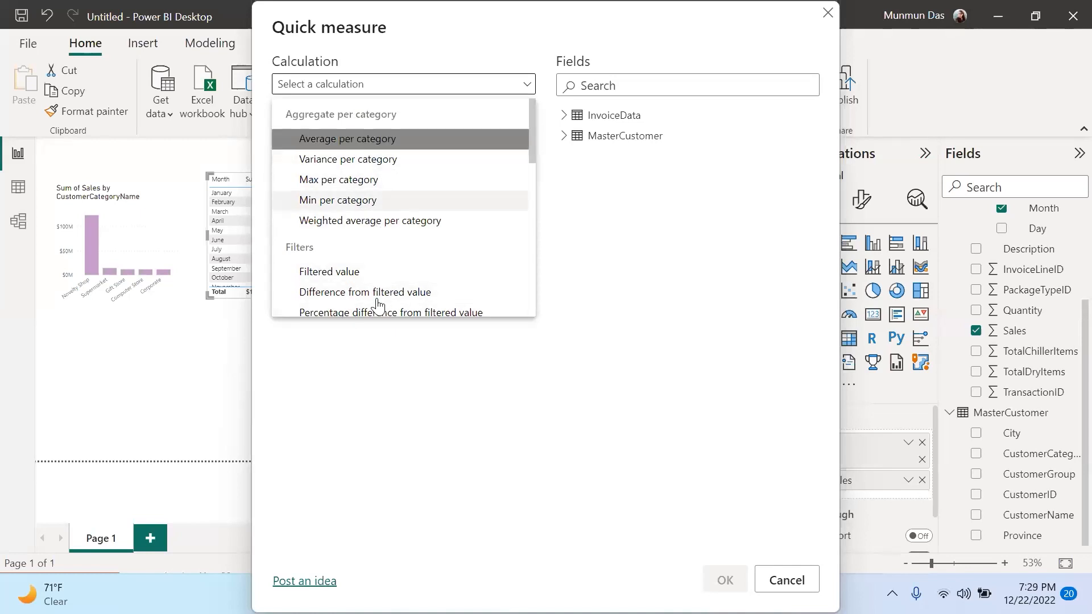
scroll(529, 185, "down", 1)
scroll(529, 188, "down", 6)
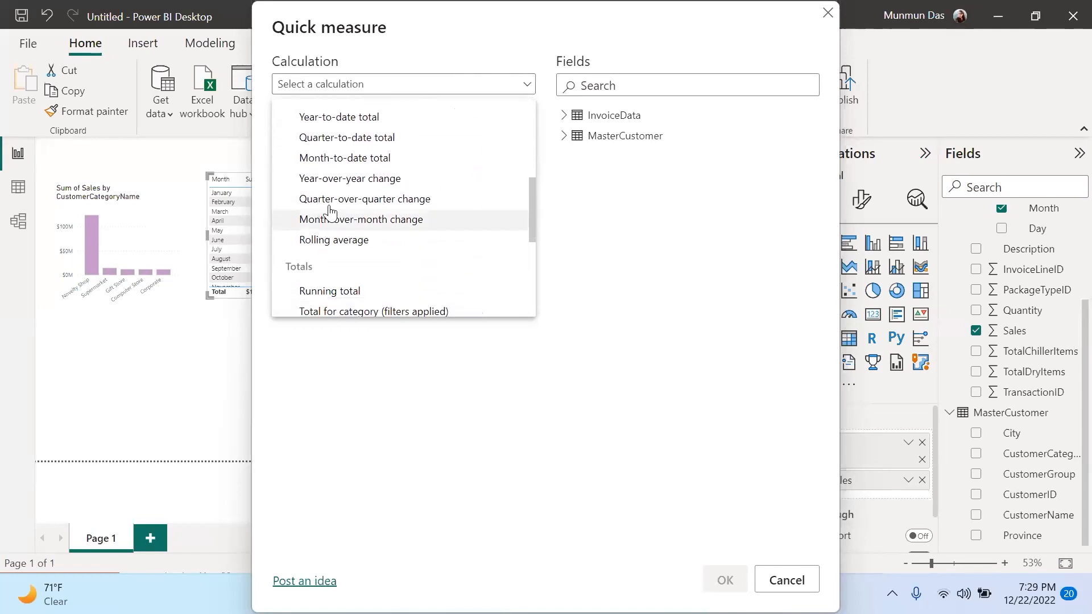
left_click(361, 181)
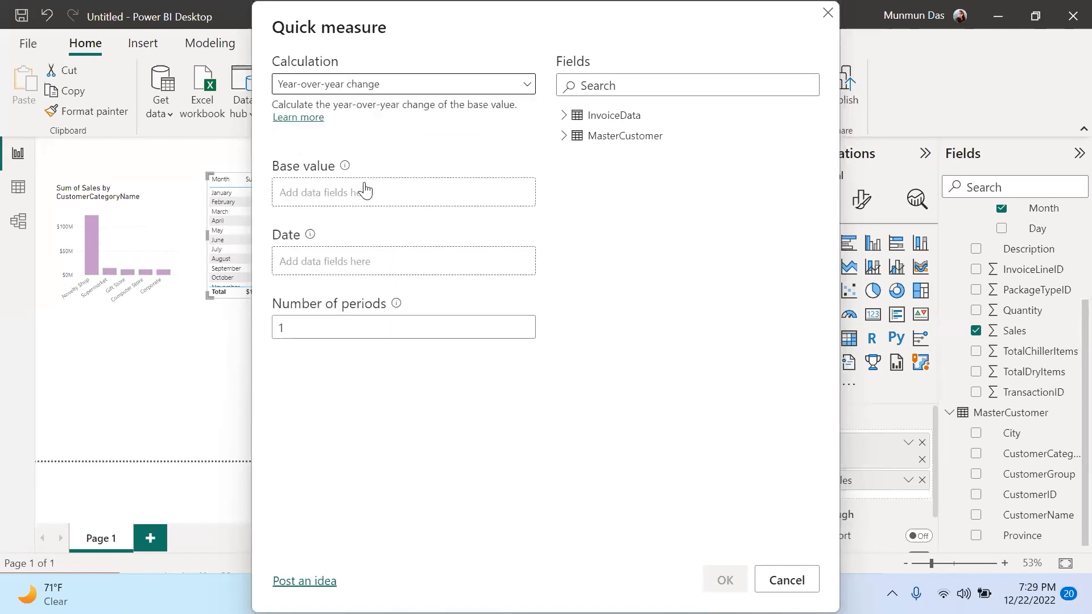
left_click(567, 117)
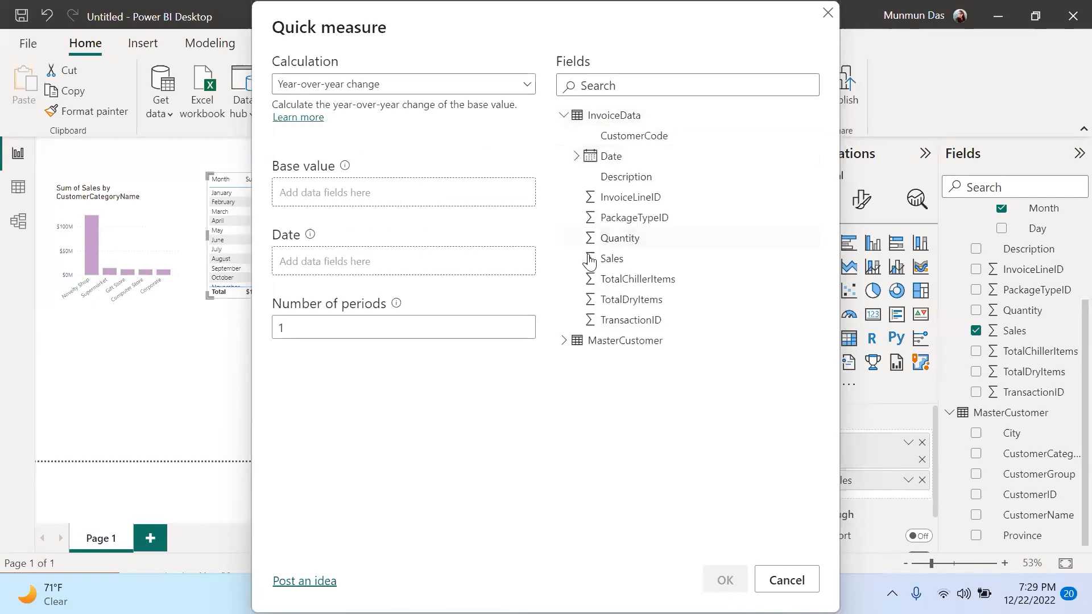
left_click_drag(613, 259, 393, 265)
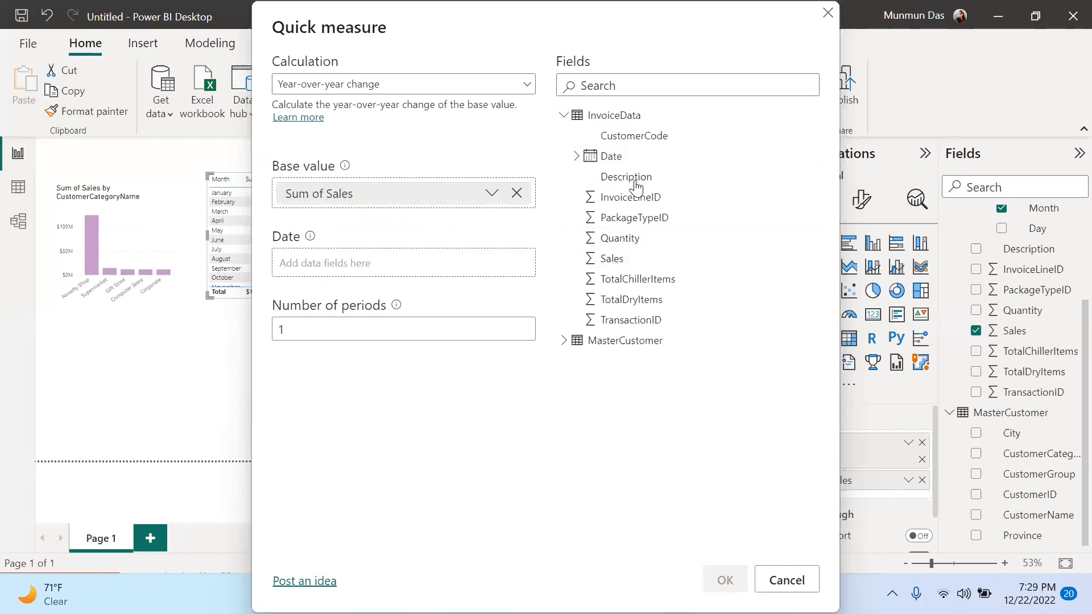
left_click_drag(608, 159, 337, 267)
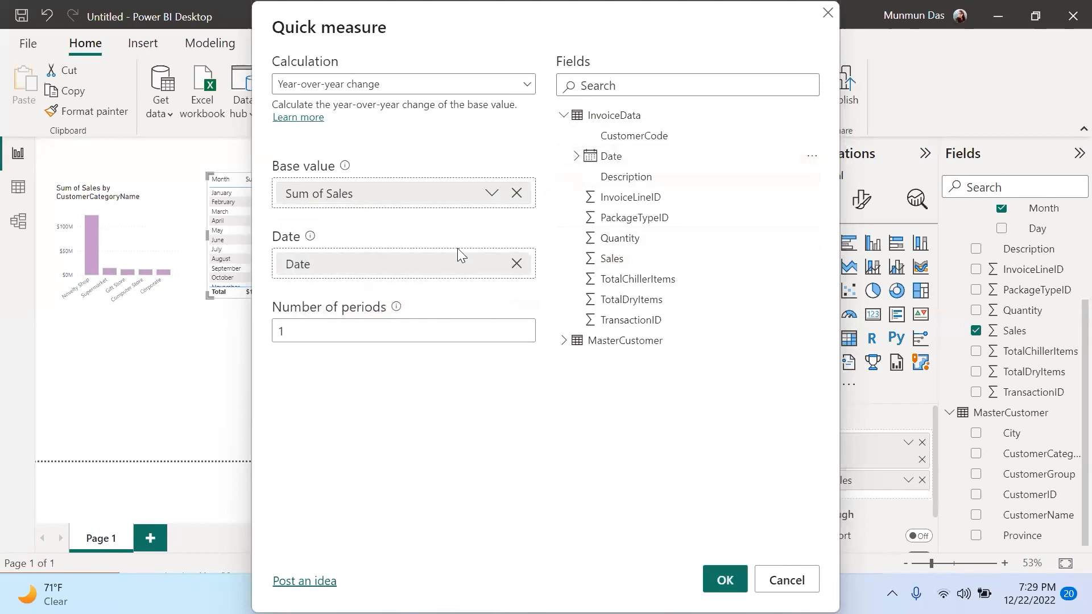
left_click(724, 580)
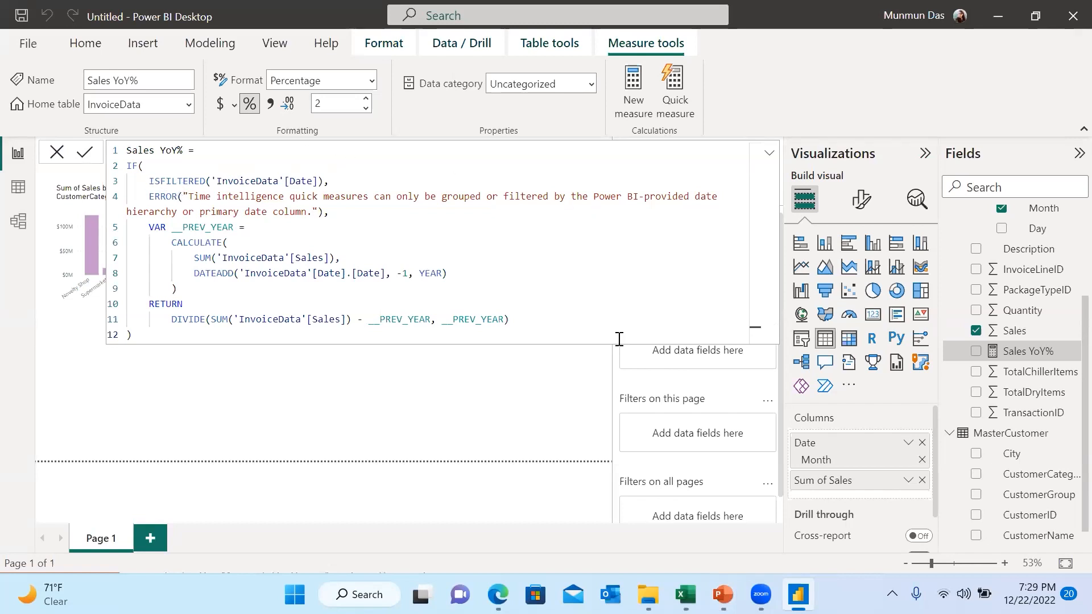
Add the Sales YoY% measure to the monthly sales table and widen the table visual
left_click(769, 155)
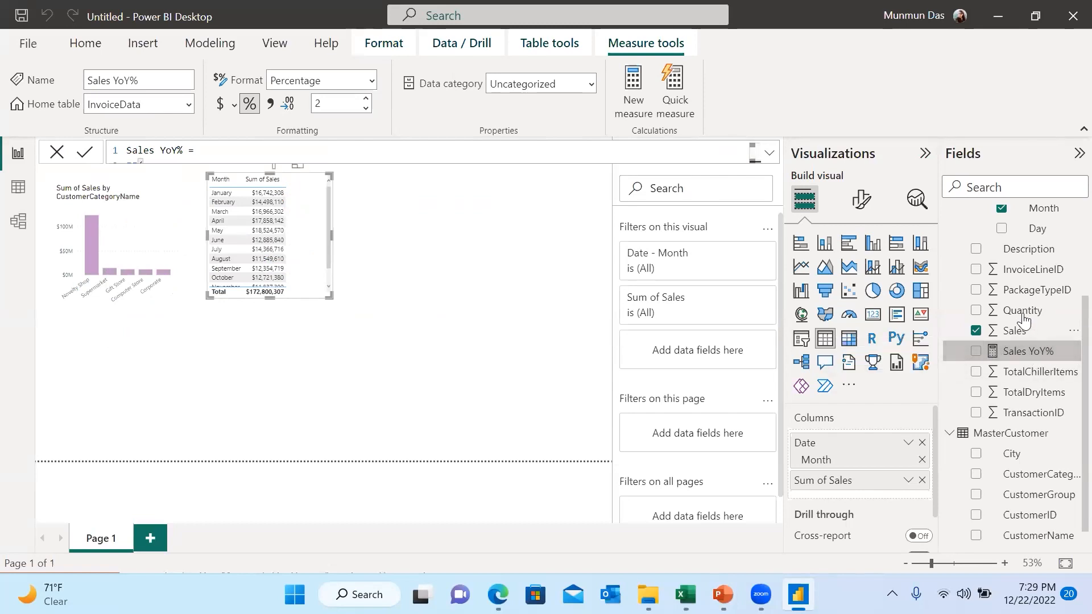
left_click(976, 352)
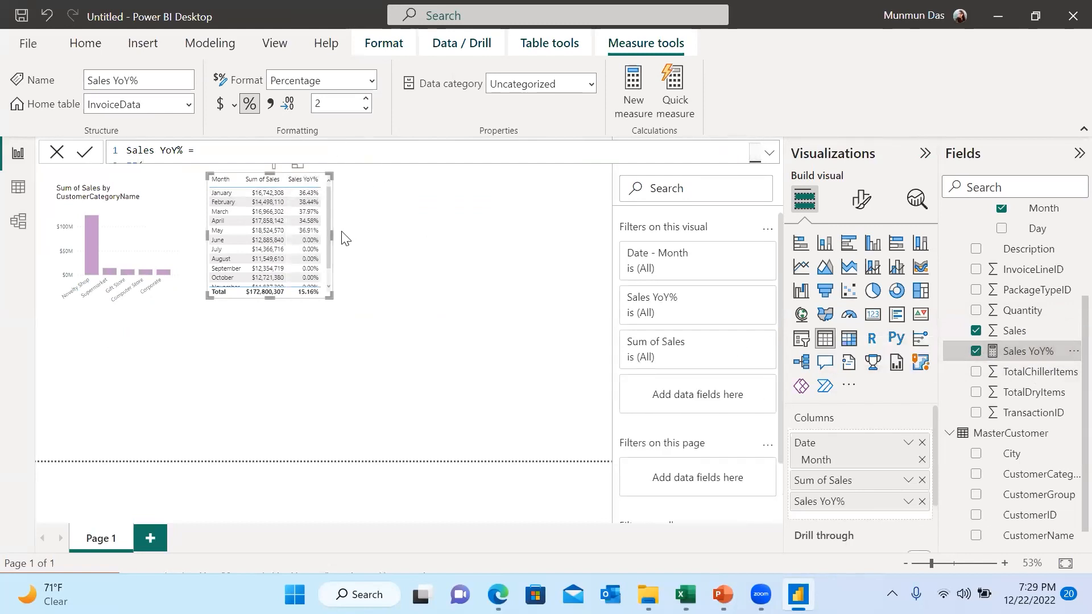
left_click_drag(332, 235, 392, 235)
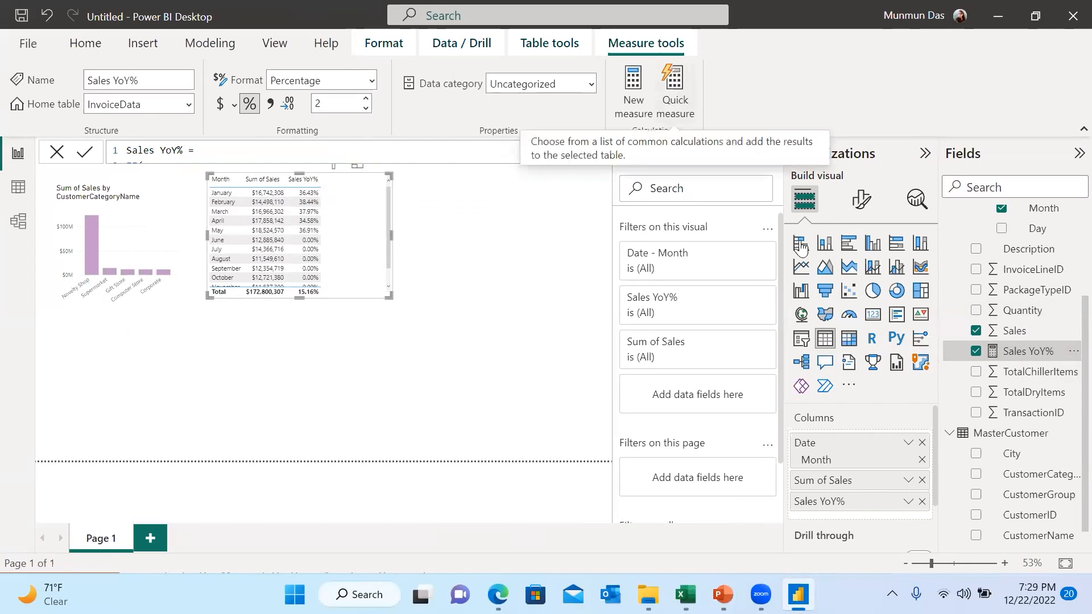
Create a year-to-date total quick measure from the Sales field, with the InvoiceData Date field as its date
left_click(1017, 335)
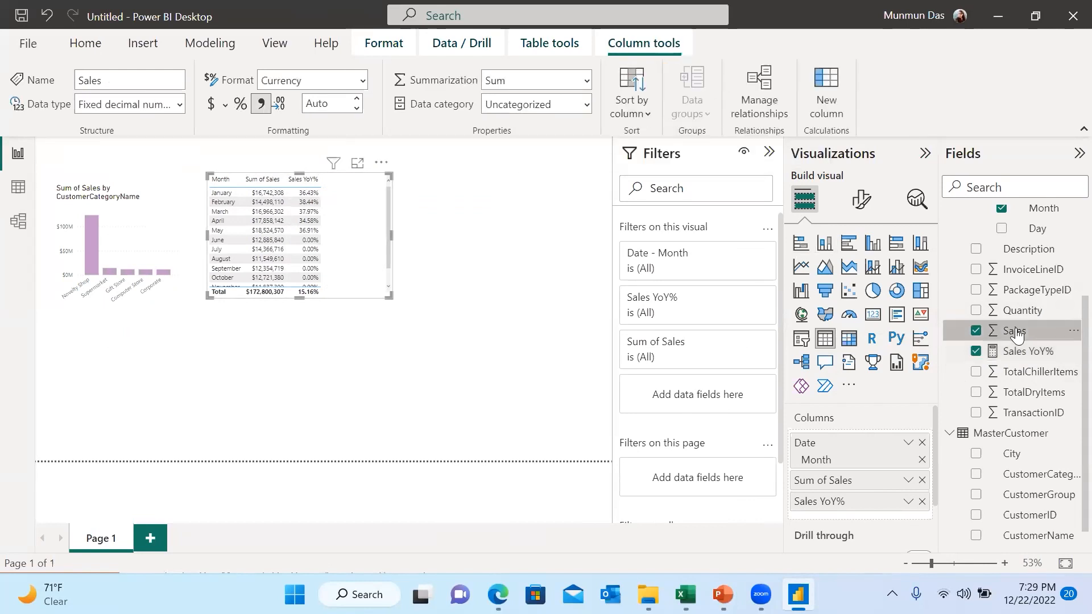
right_click(1017, 335)
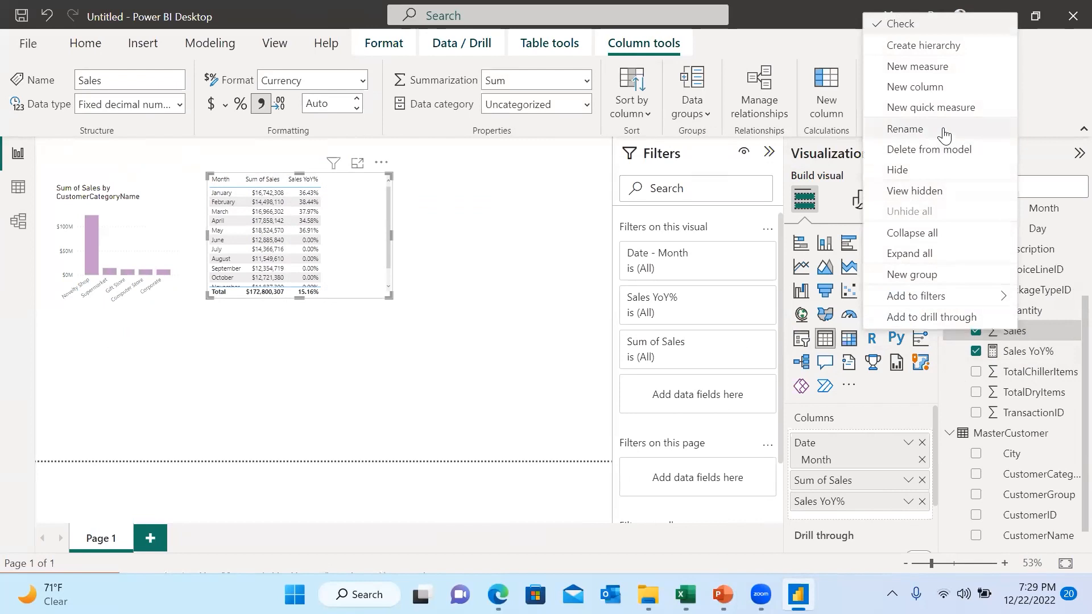
left_click(938, 110)
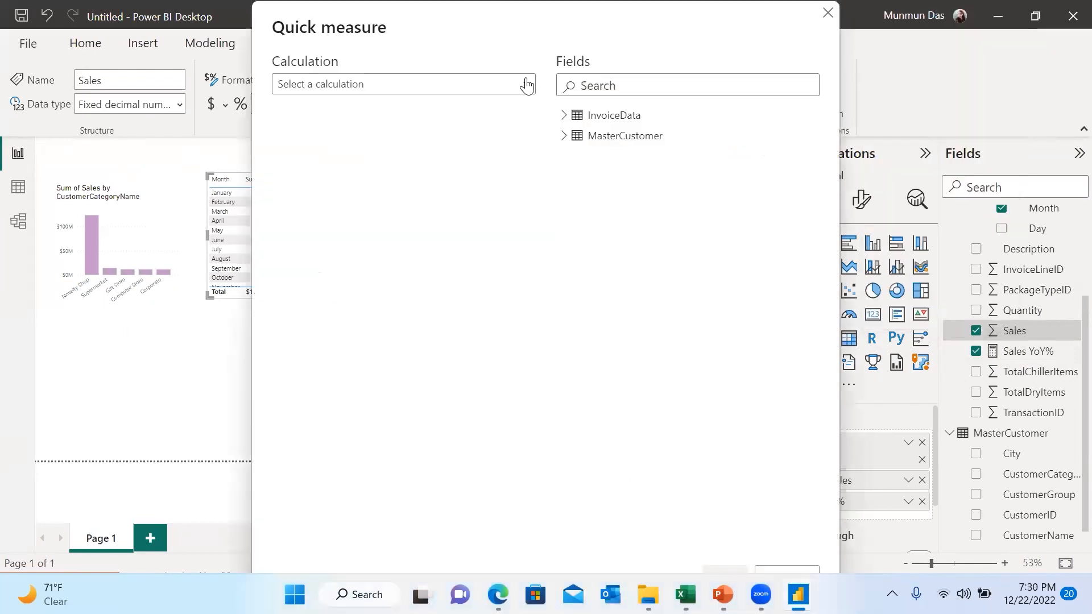
left_click(528, 85)
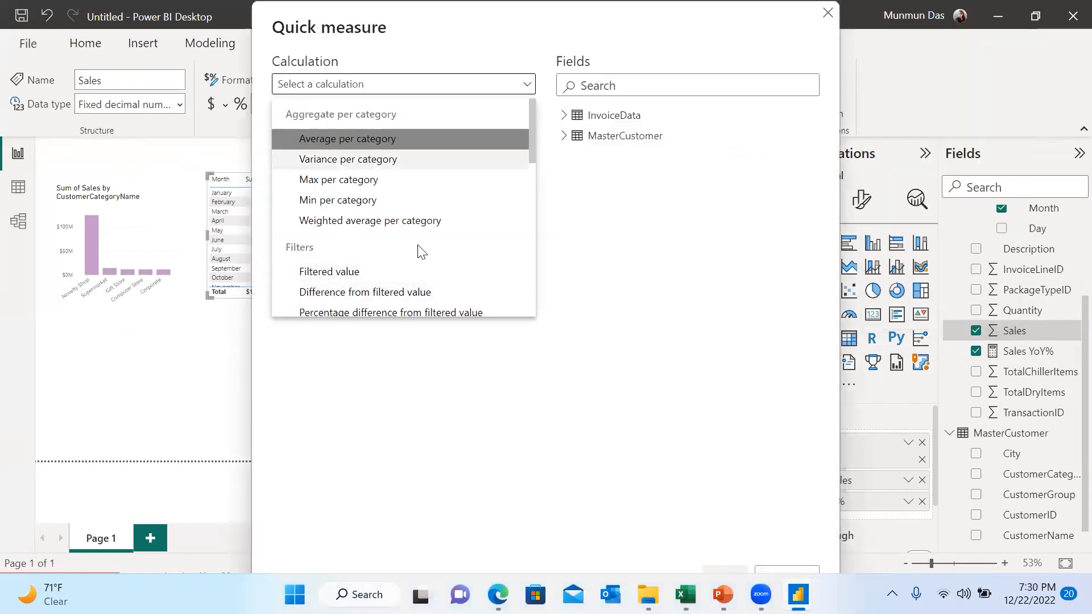
scroll(533, 194, "down", 5)
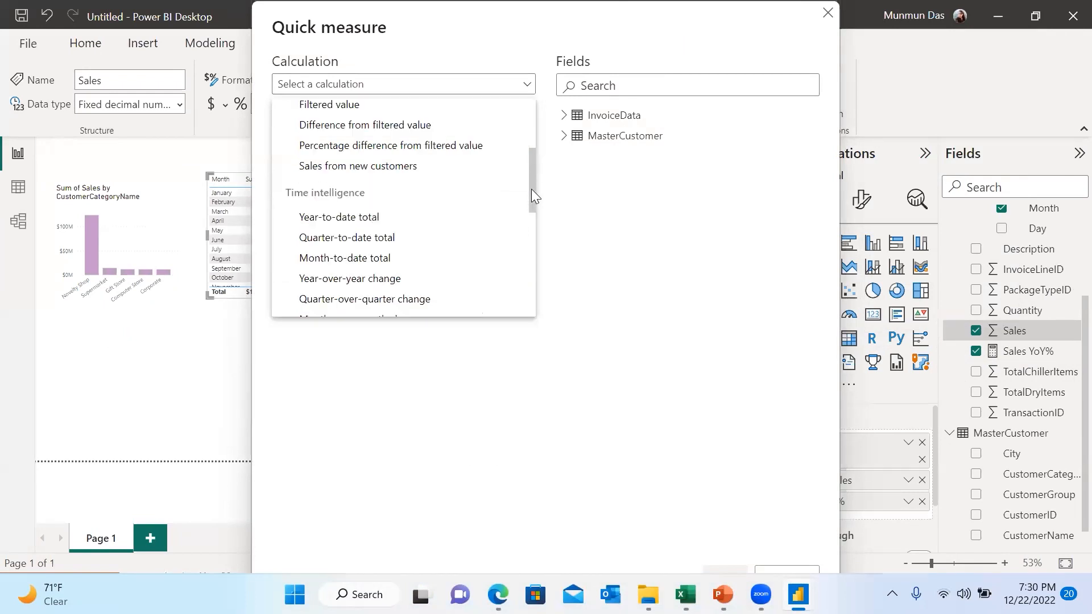
left_click(364, 163)
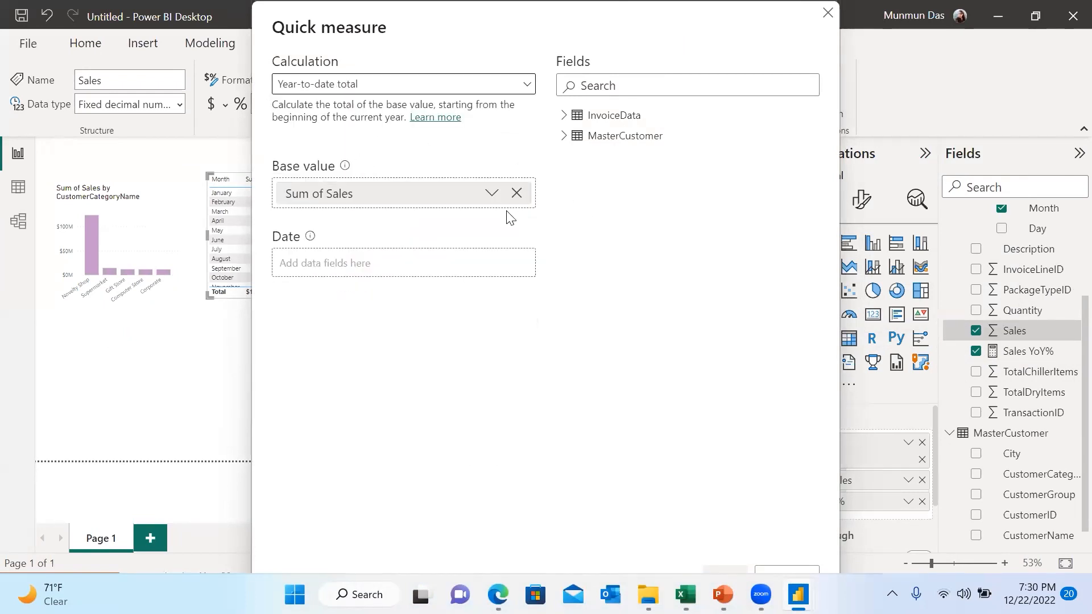
left_click(565, 116)
left_click(610, 156)
left_click_drag(610, 156, 366, 275)
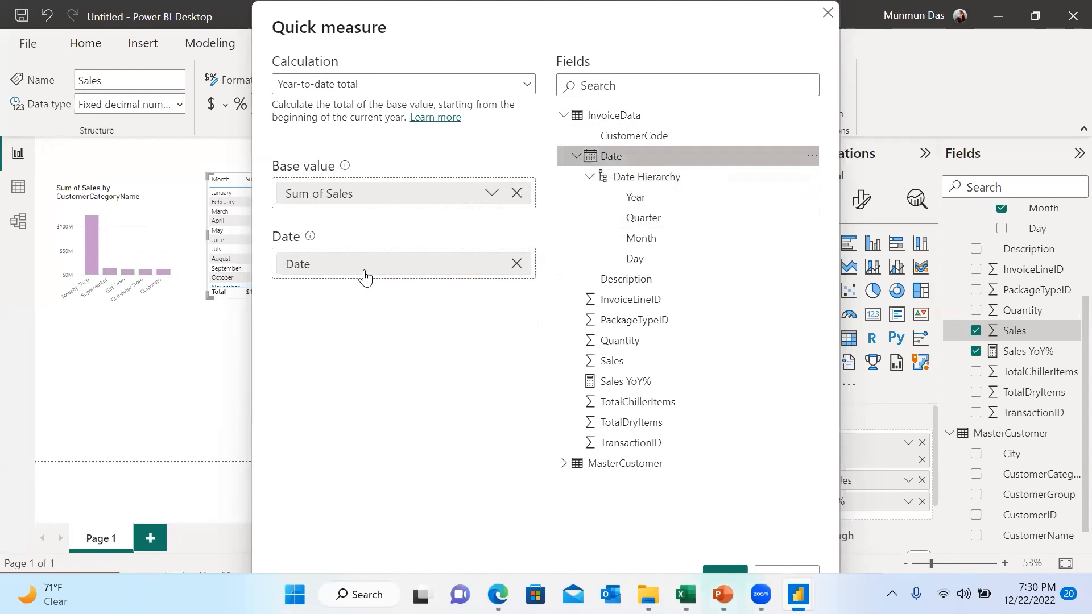
left_click(731, 570)
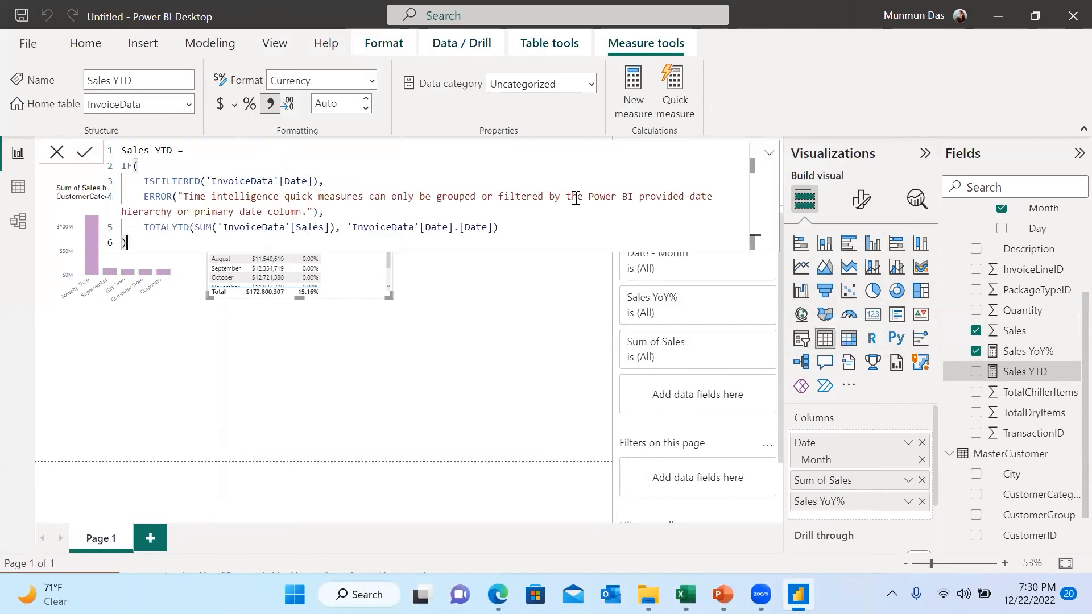
Add the Sales YTD measure to the monthly sales table and dismiss the meeting notification
left_click(770, 156)
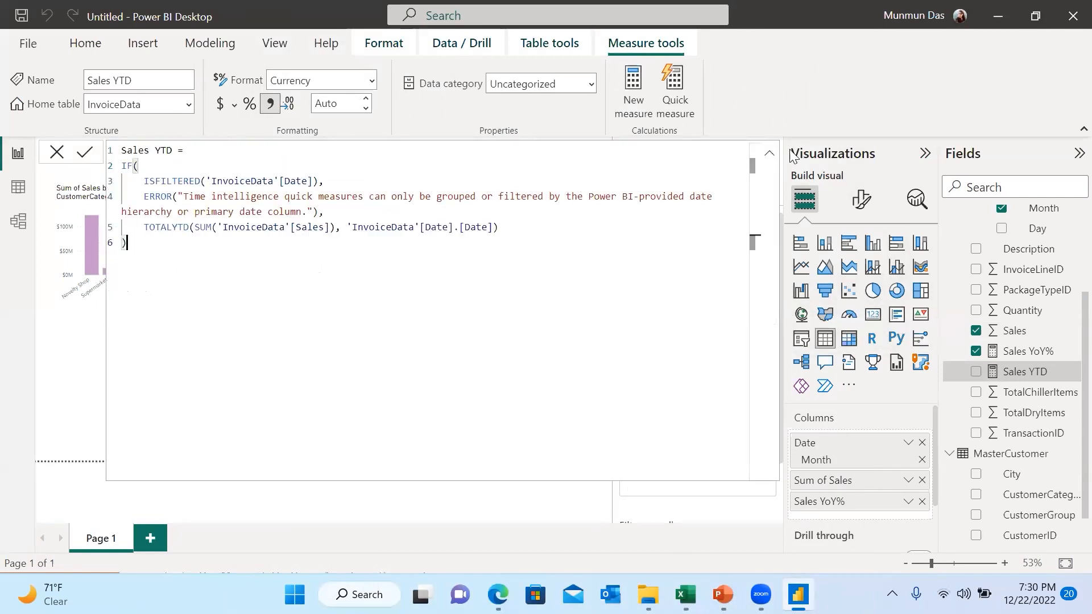
left_click(976, 375)
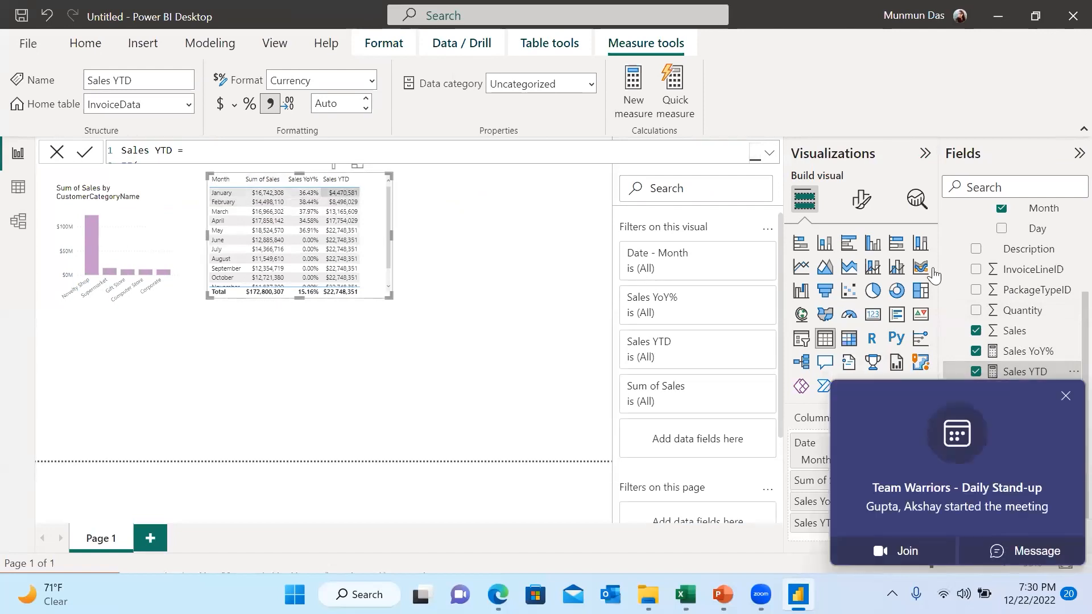
left_click(1066, 397)
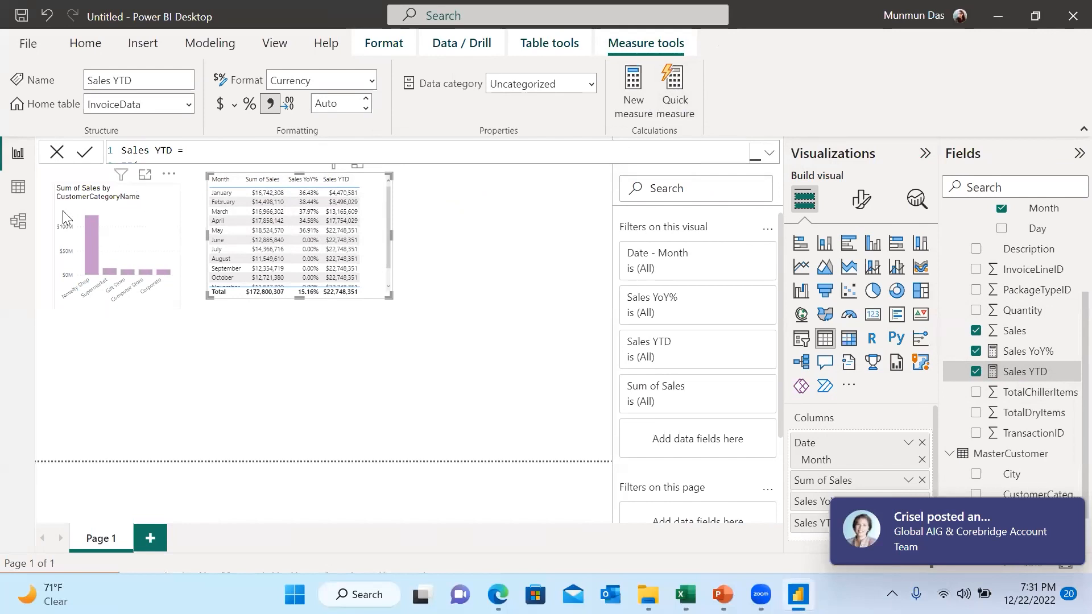
left_click(91, 226)
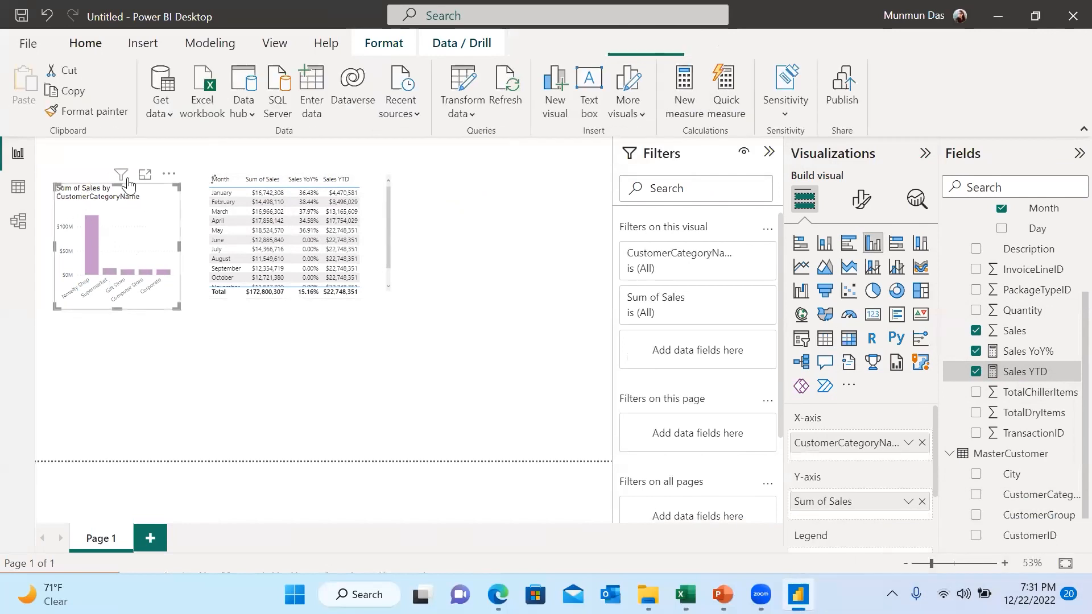
mouse_move(123, 174)
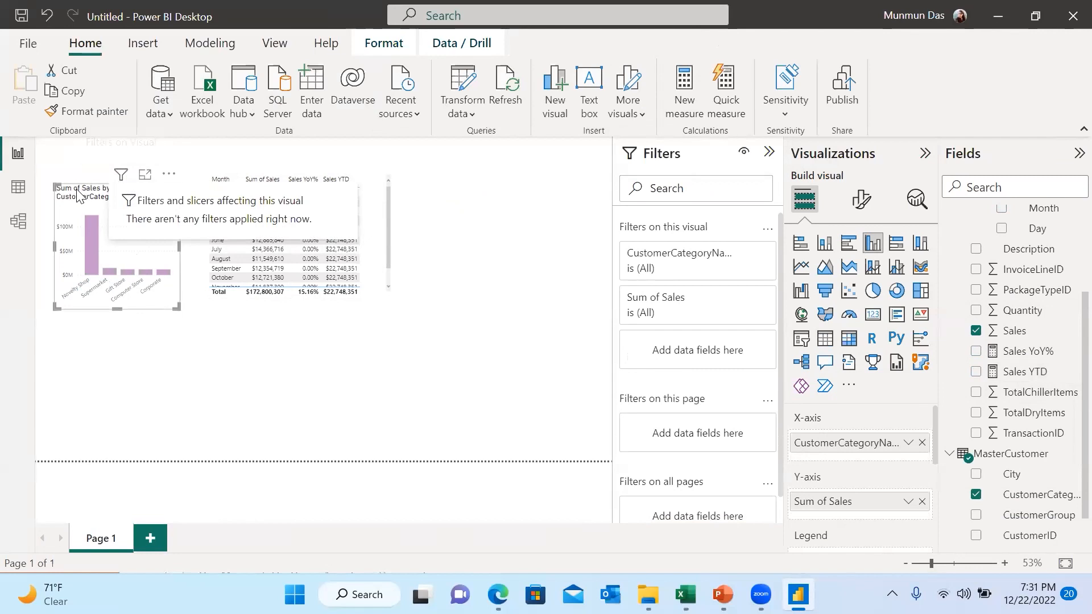
Insert a slicer beside the table, reduce its height from the upper edge, and fill it with the Date hierarchy's Year
left_click(480, 290)
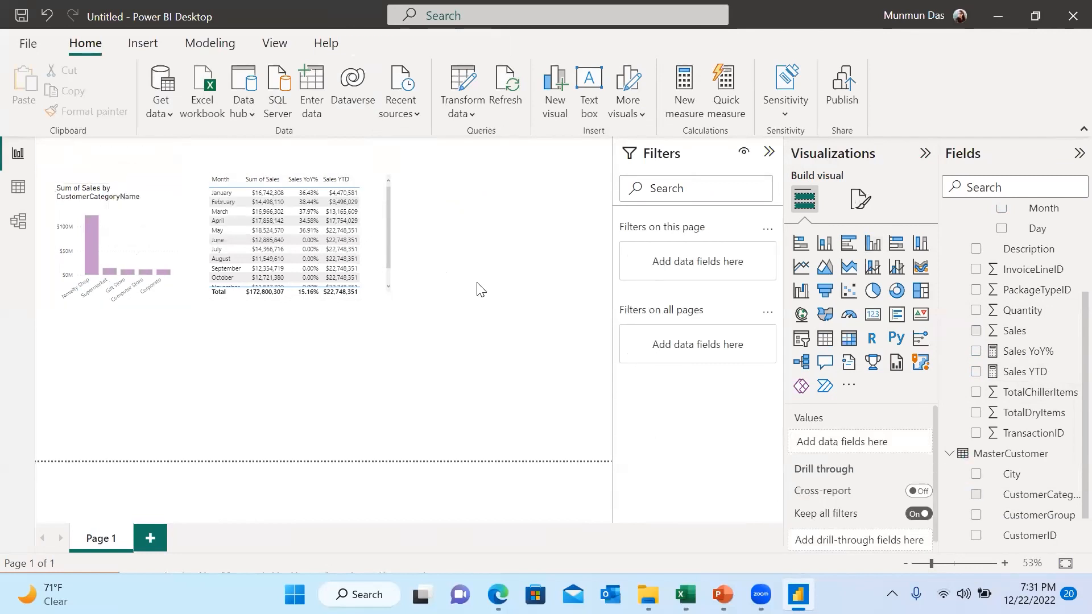
left_click(801, 340)
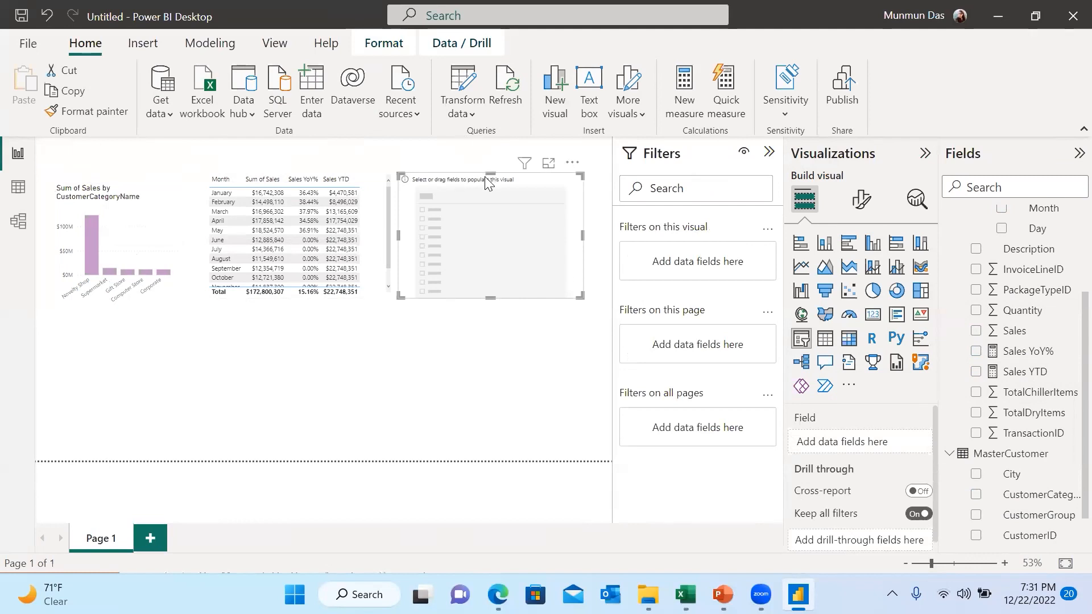
left_click_drag(488, 175, 488, 200)
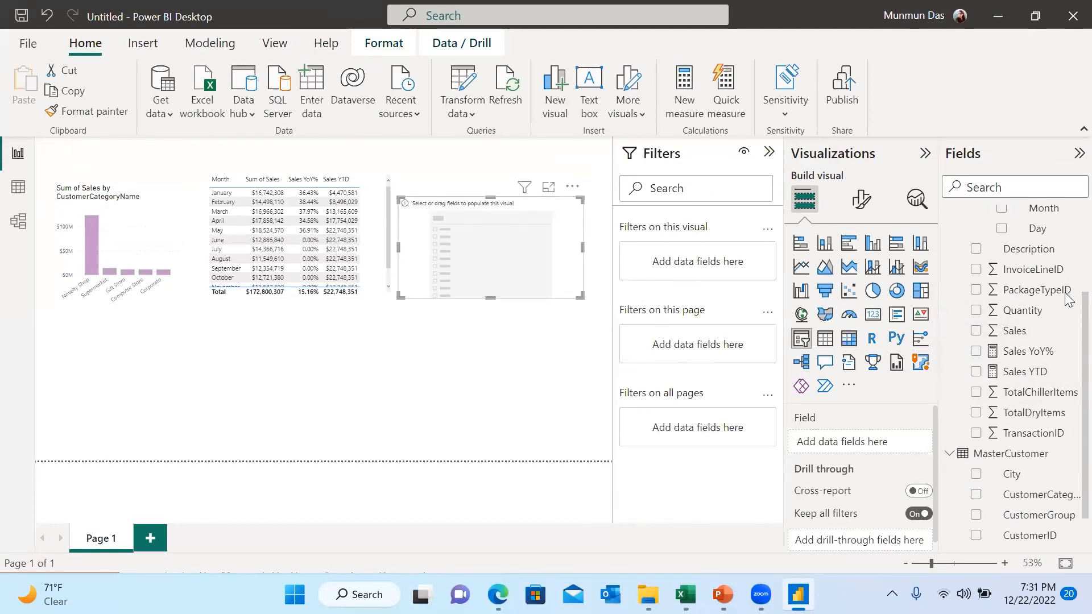
scroll(1066, 301, "up", 3)
left_click(1000, 300)
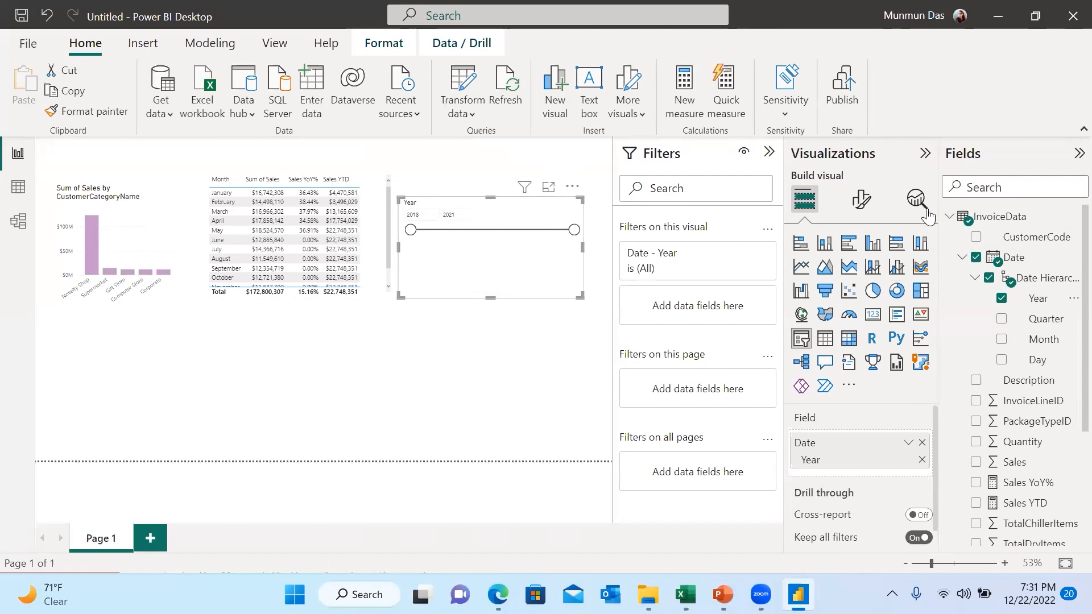
Set the Year slicer's style to Dropdown and check its list of years
left_click(861, 200)
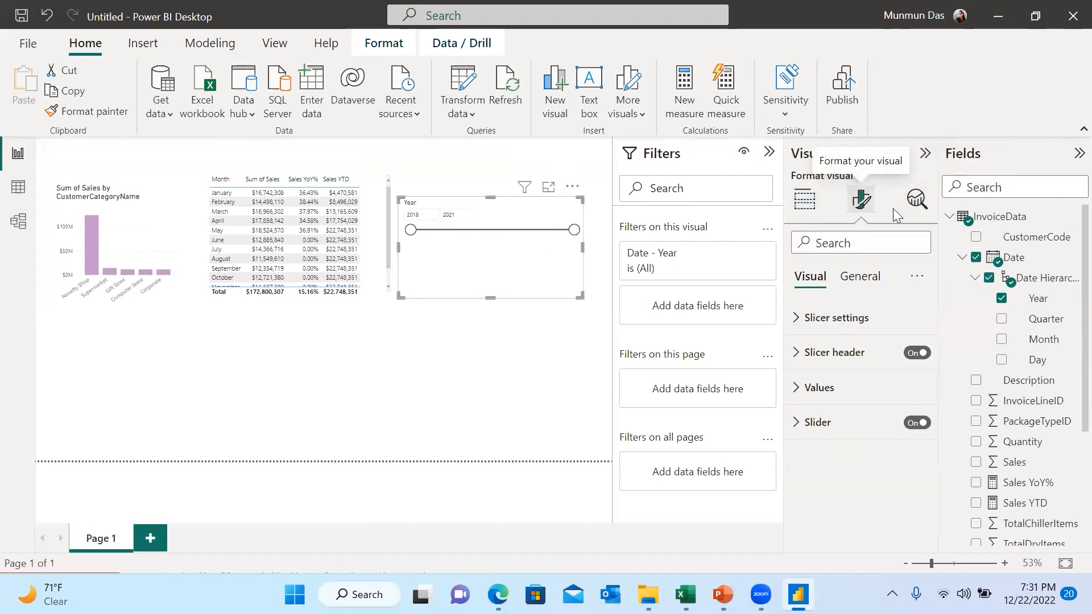
left_click(798, 319)
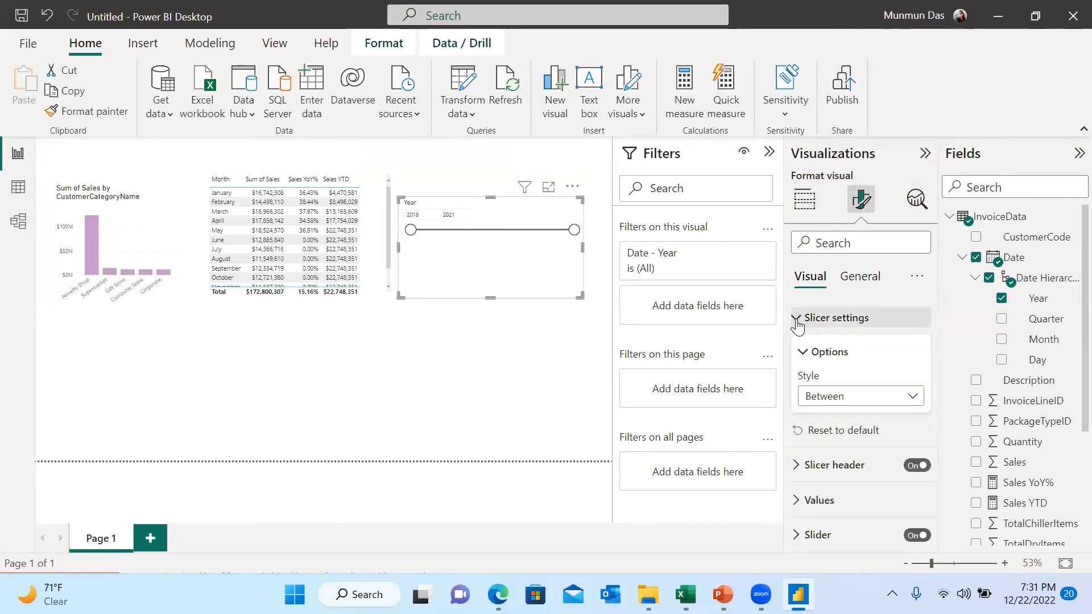
left_click(918, 398)
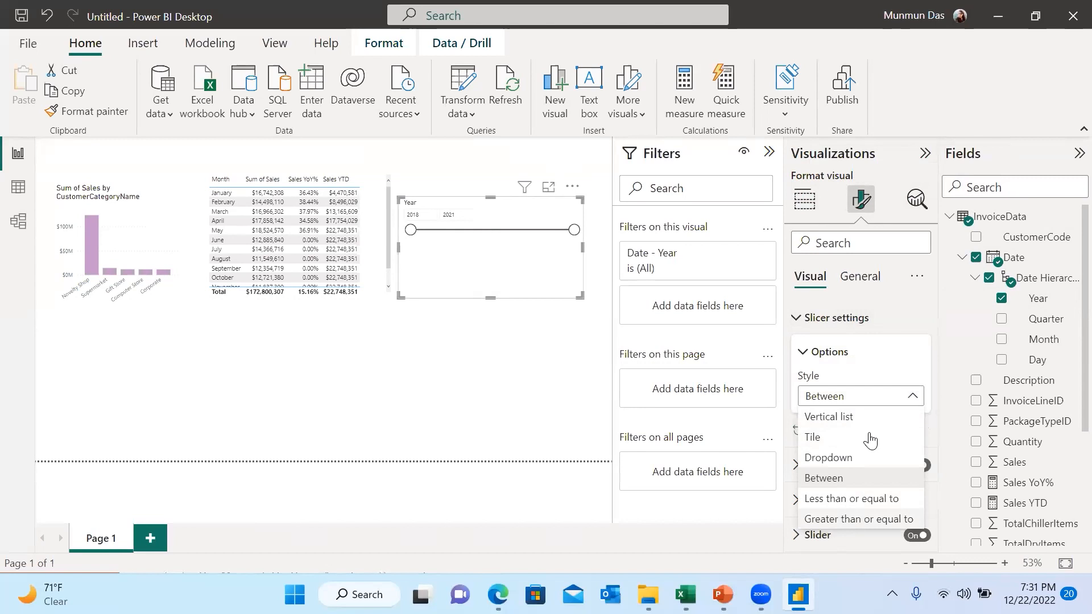
left_click(840, 459)
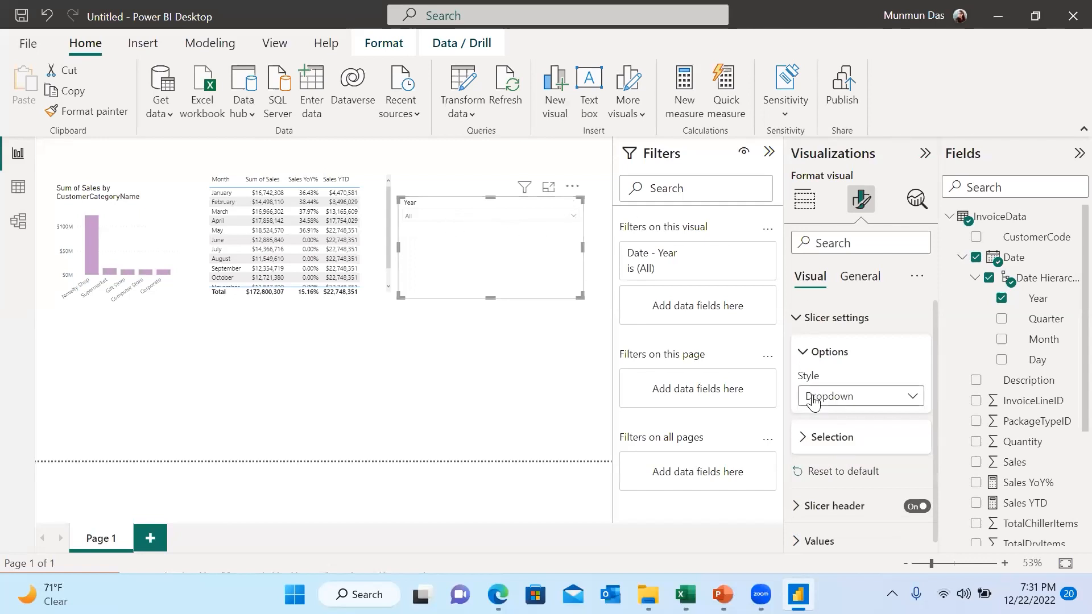
left_click(575, 222)
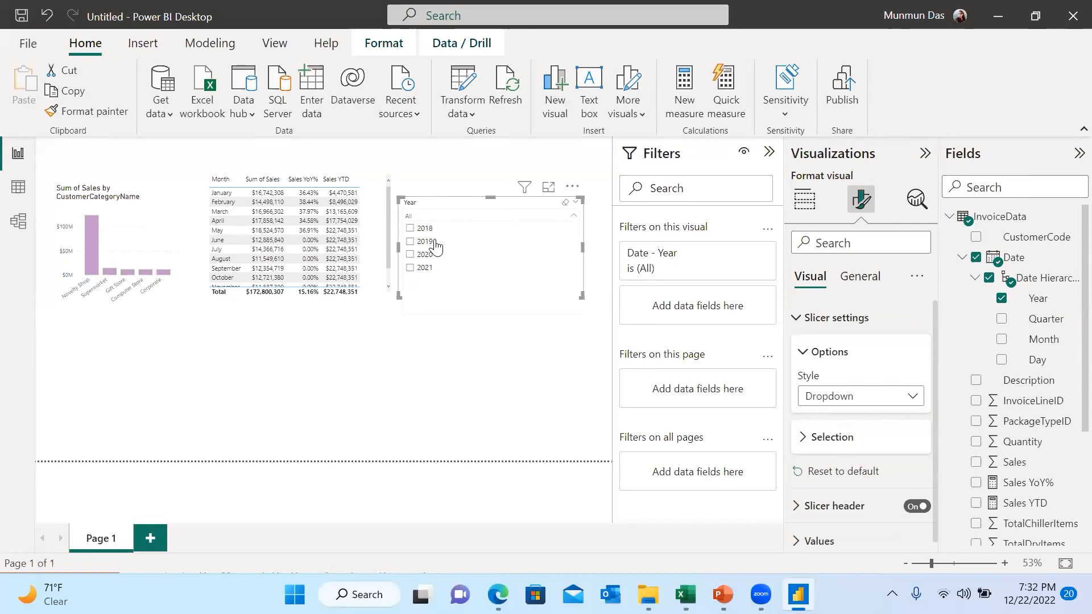
left_click(575, 222)
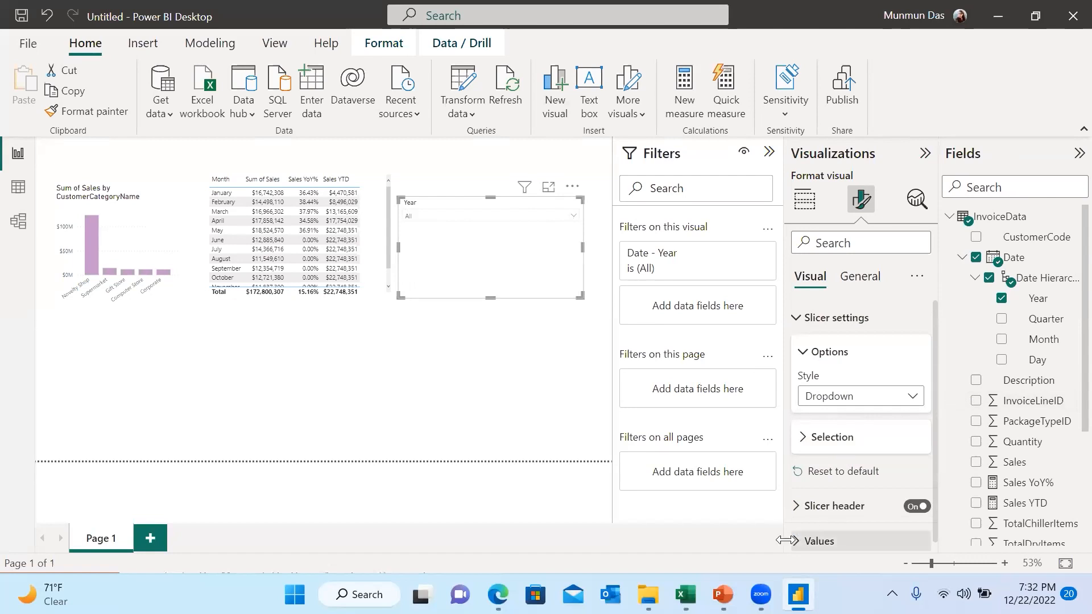
Turn on the Select all option in the Year slicer's selection settings and check its list of years
scroll(805, 348, "down", 2)
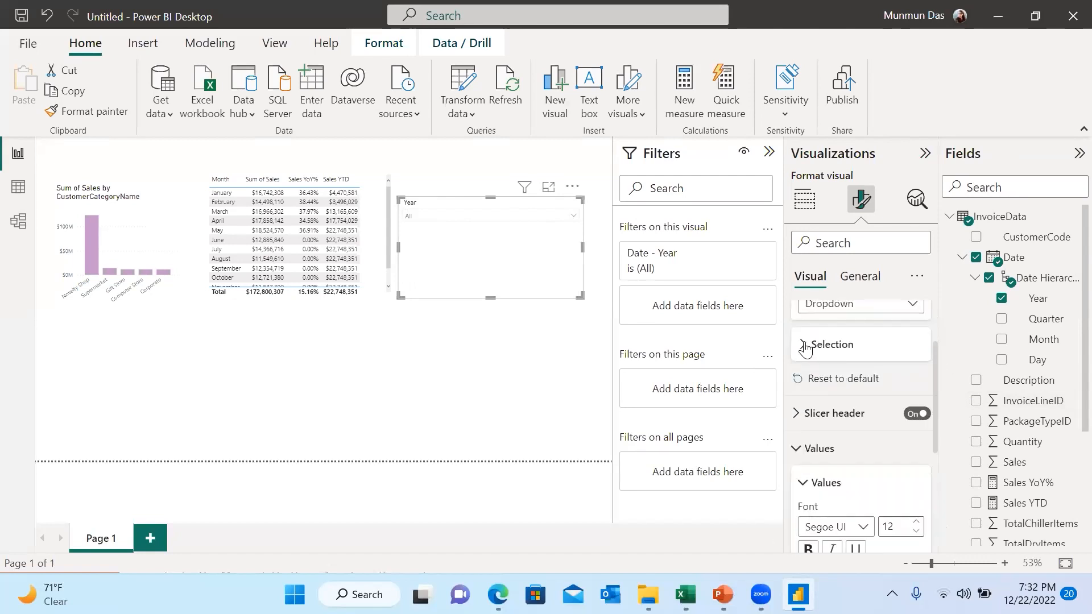
left_click(805, 345)
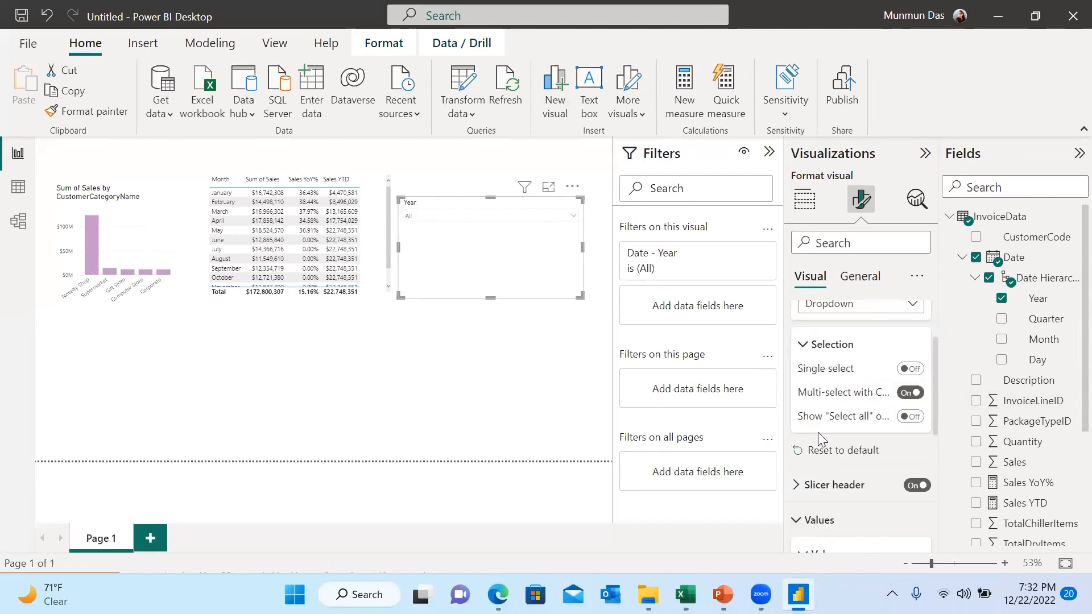
left_click(912, 420)
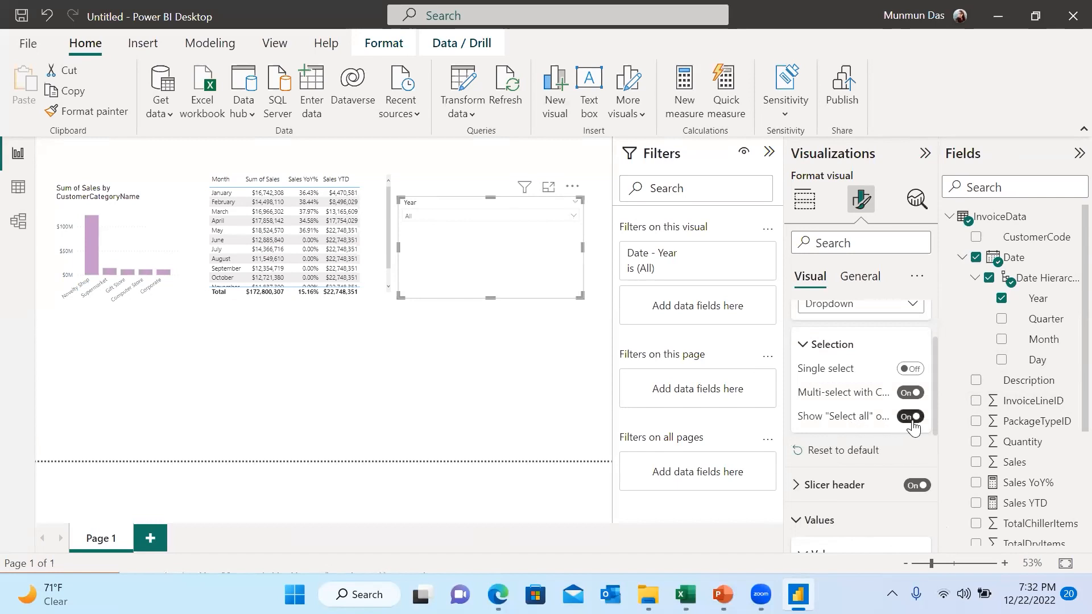
left_click(573, 219)
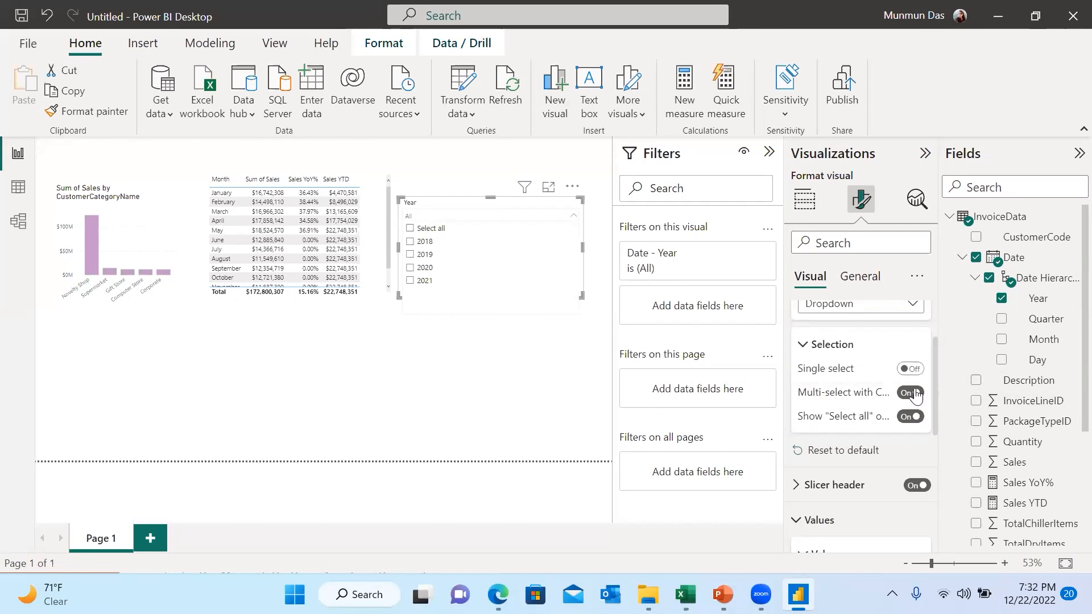
left_click(447, 350)
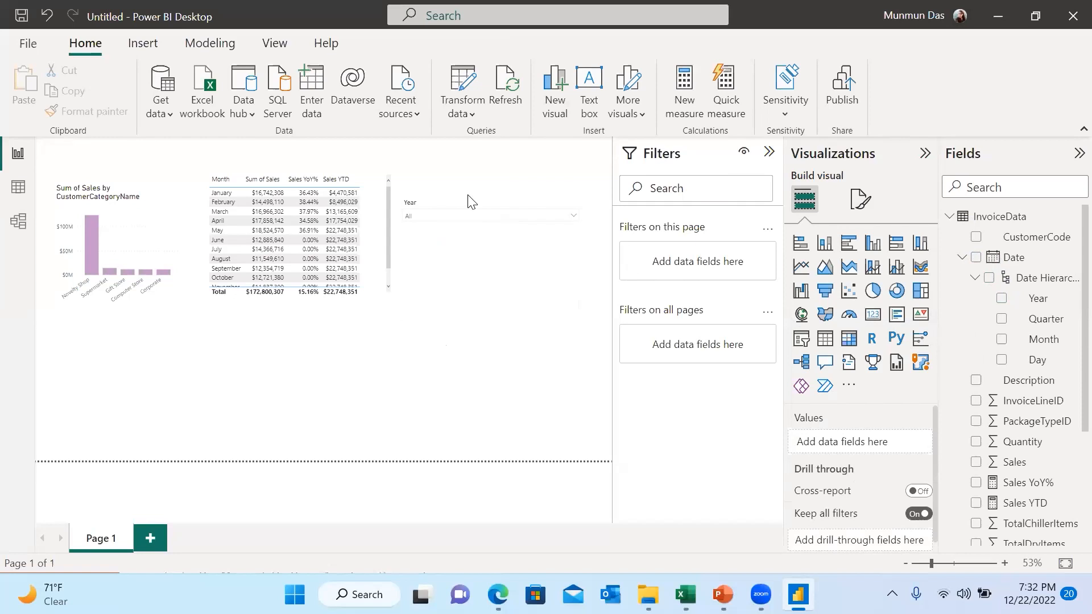
Shorten the Year slicer from its lower edge and place it above the column chart and the monthly table
left_click(455, 202)
left_click_drag(490, 290, 484, 234)
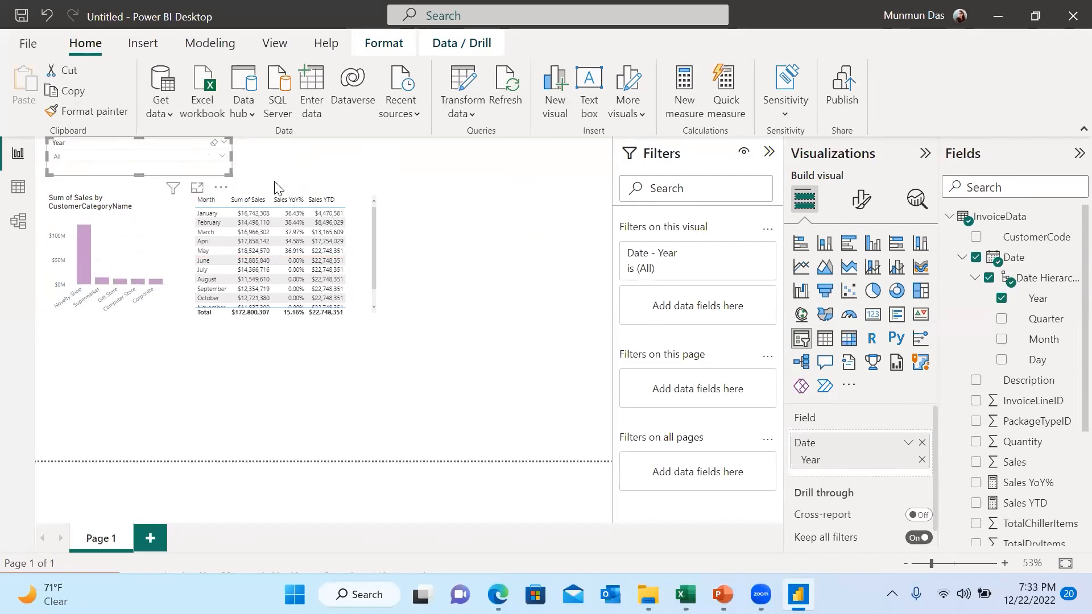
left_click(336, 168)
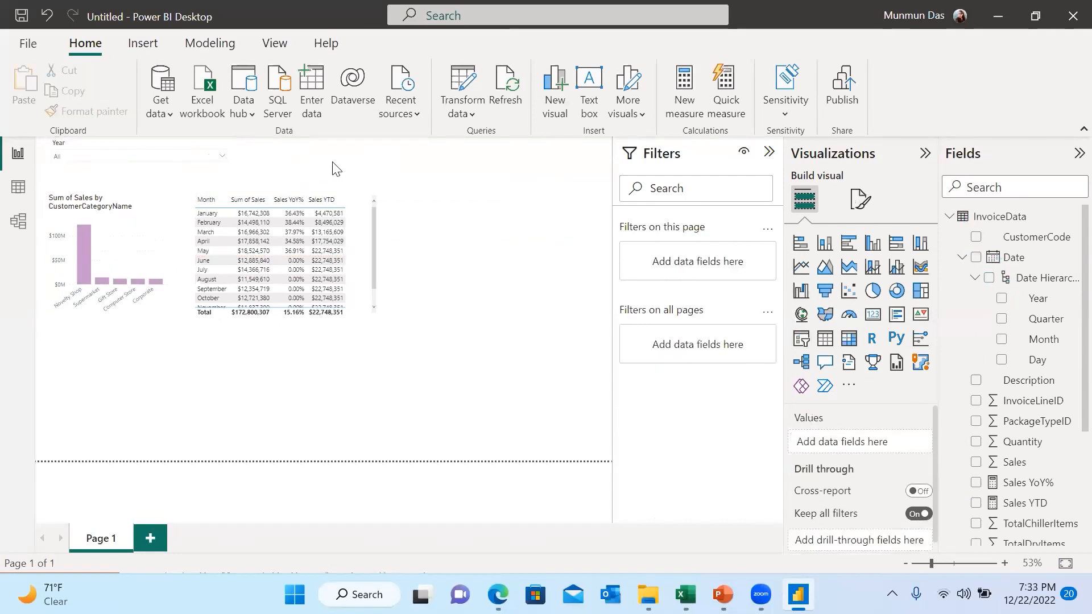
Filter the page with the Year slicer by selecting all years and clearing 2018, 2021 and 2019
left_click(221, 158)
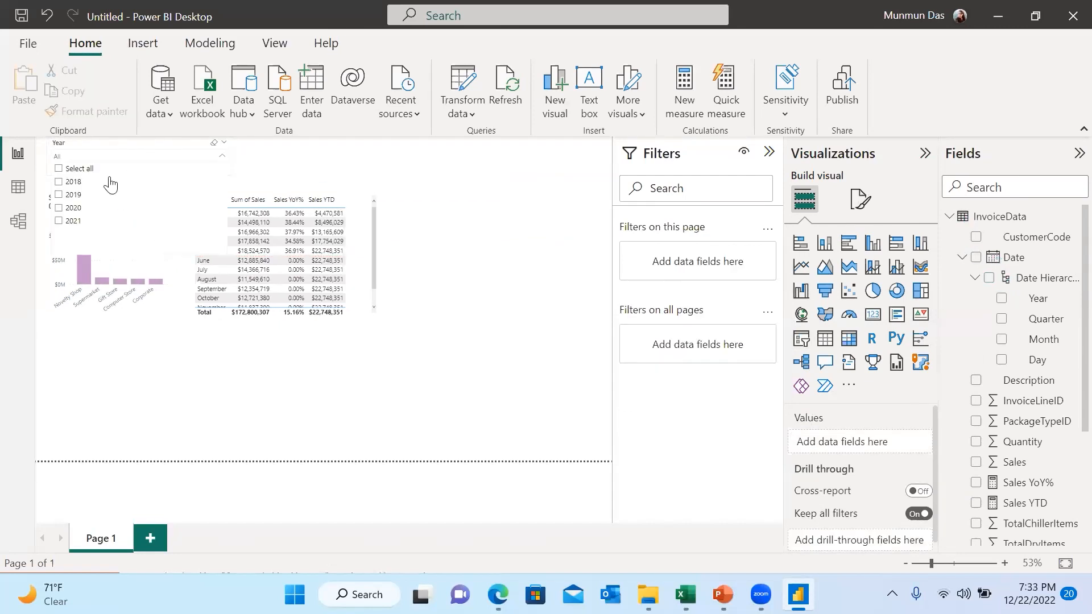
left_click(58, 169)
left_click(58, 182)
left_click(58, 222)
left_click(173, 382)
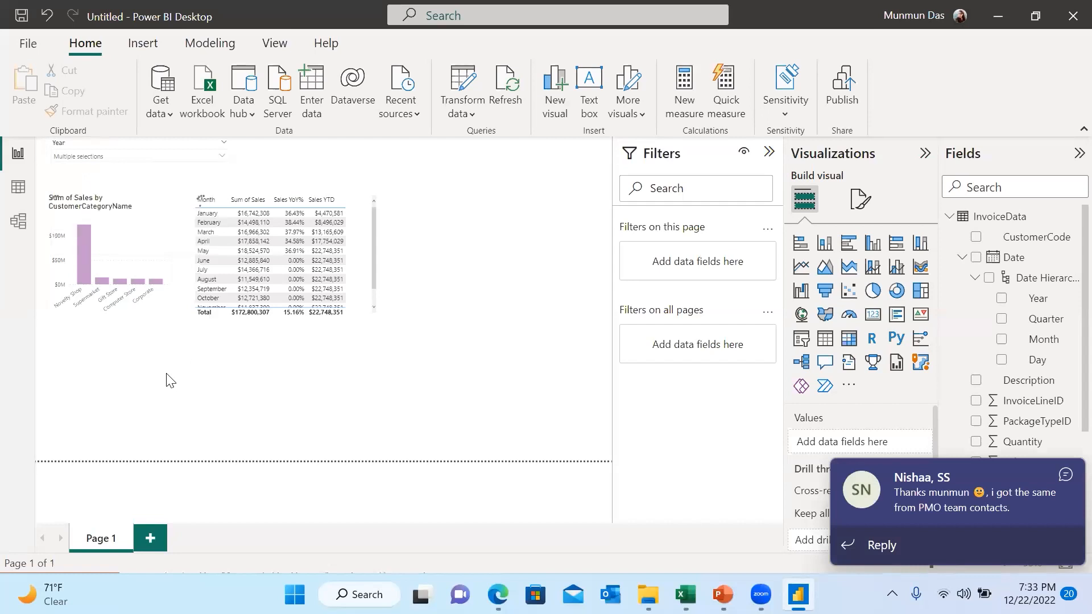
left_click(222, 157)
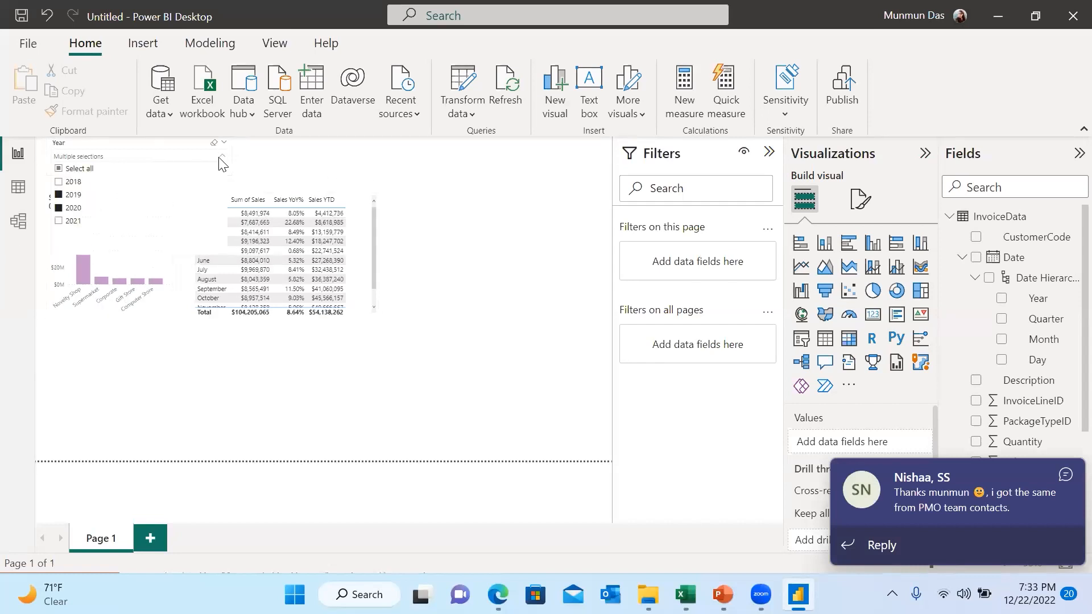
left_click(58, 195)
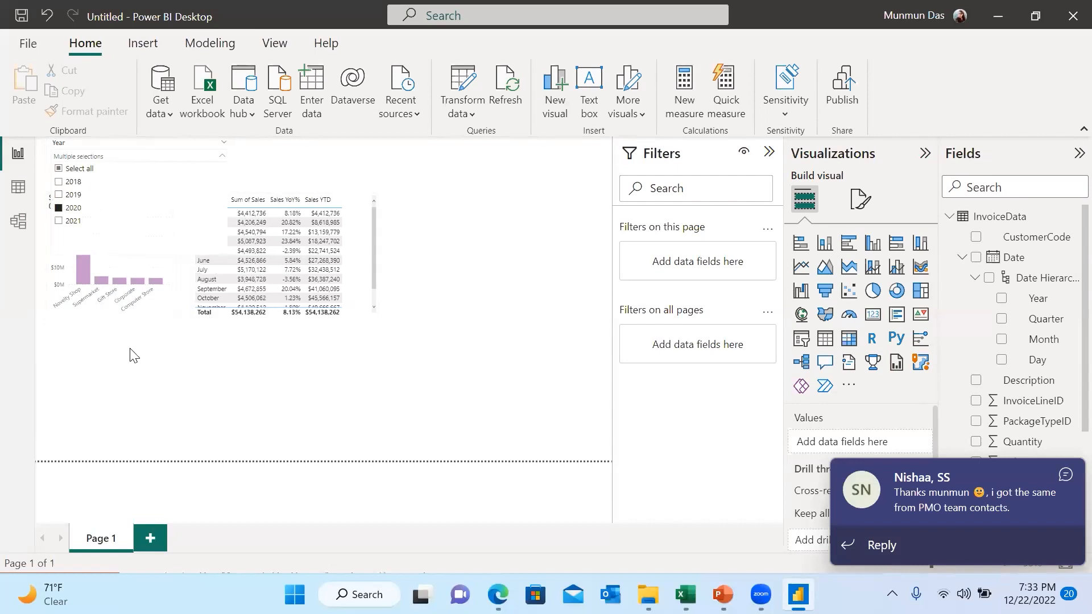
left_click(129, 368)
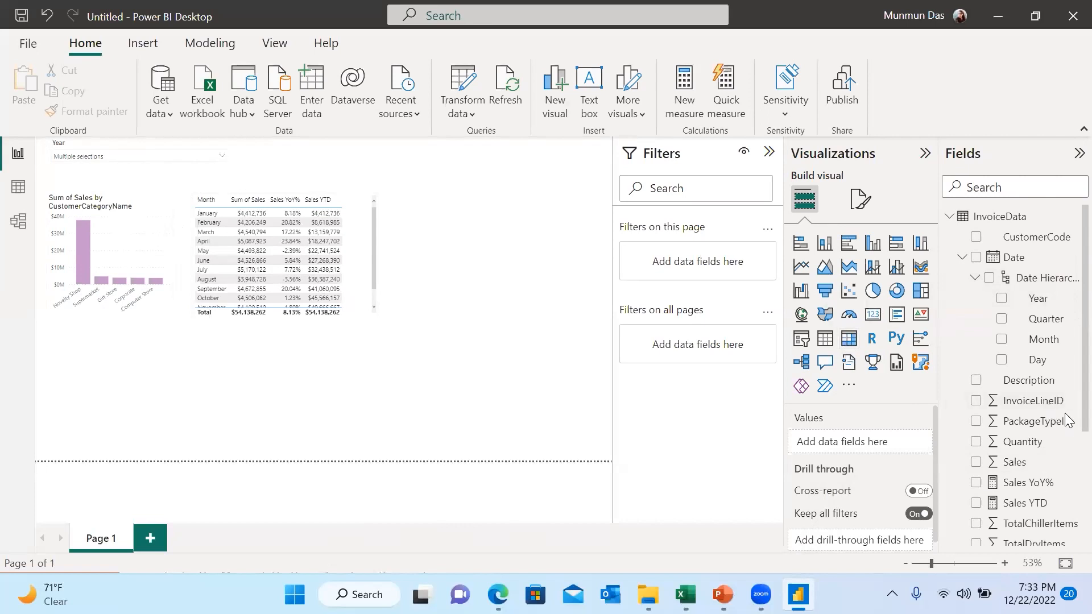
Insert a filled map below the column chart, showing Sales with Province as the location
left_click(825, 314)
mouse_move(286, 401)
left_mouse_down()
mouse_move(328, 404)
mouse_move(303, 394)
left_mouse_up()
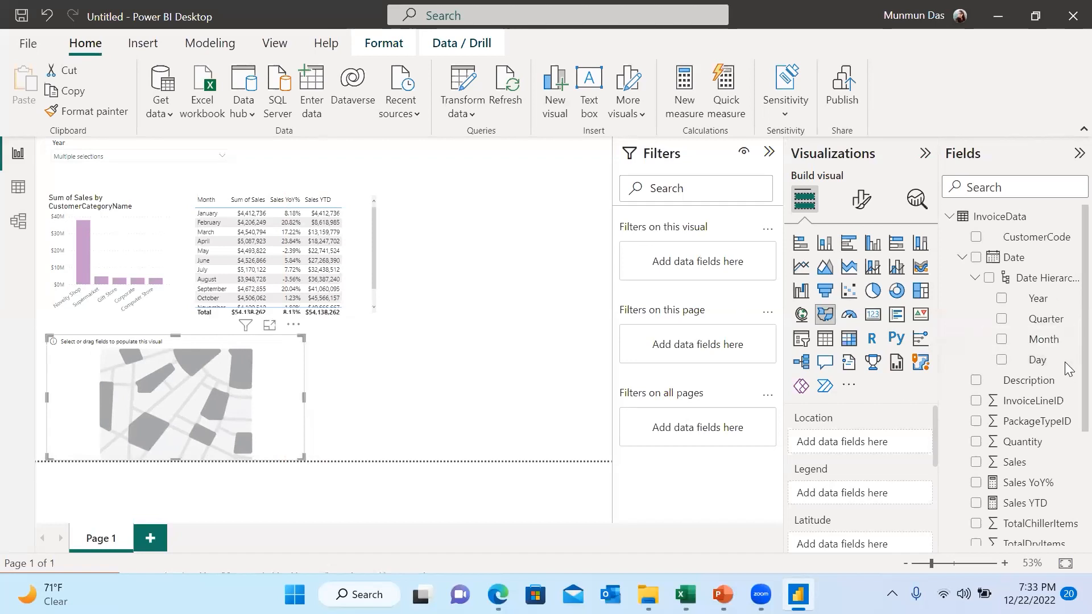
scroll(1067, 393, "down", 5)
scroll(1065, 438, "up", 1)
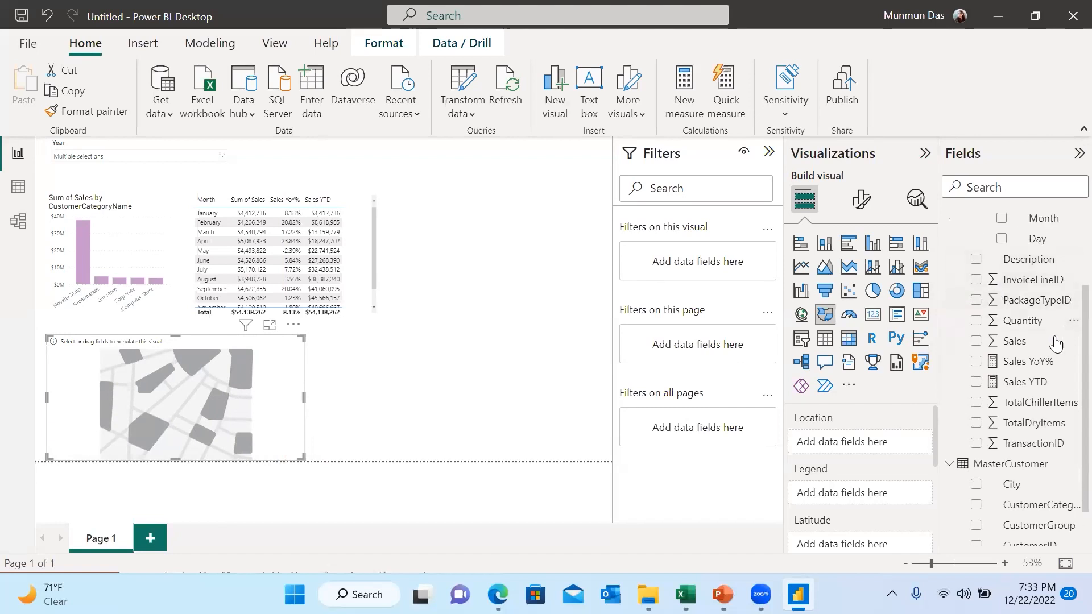
left_click(976, 340)
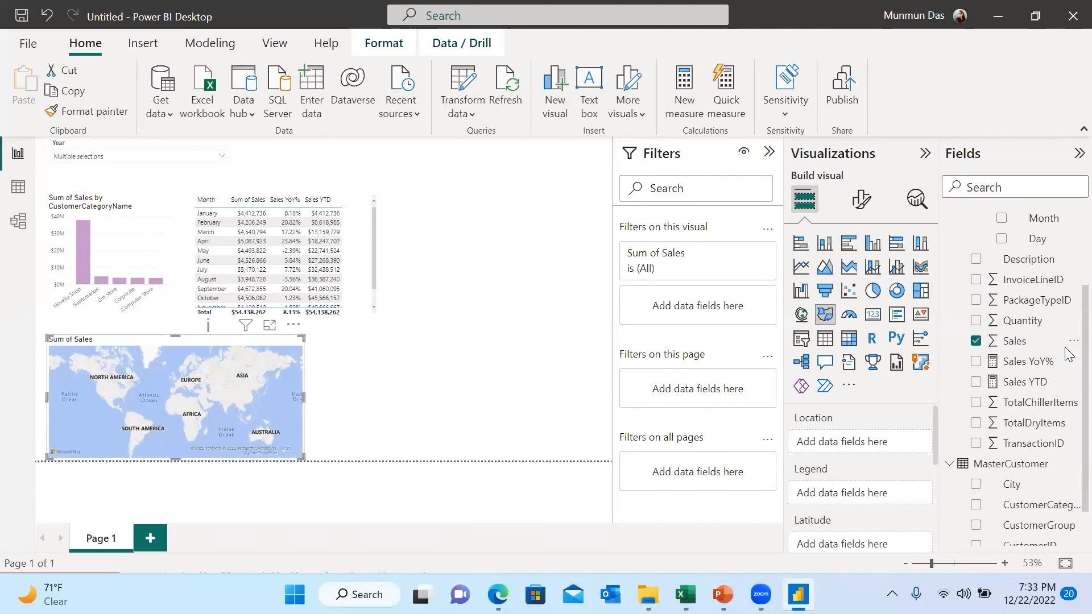
scroll(1065, 347, "down", 2)
left_click(977, 535)
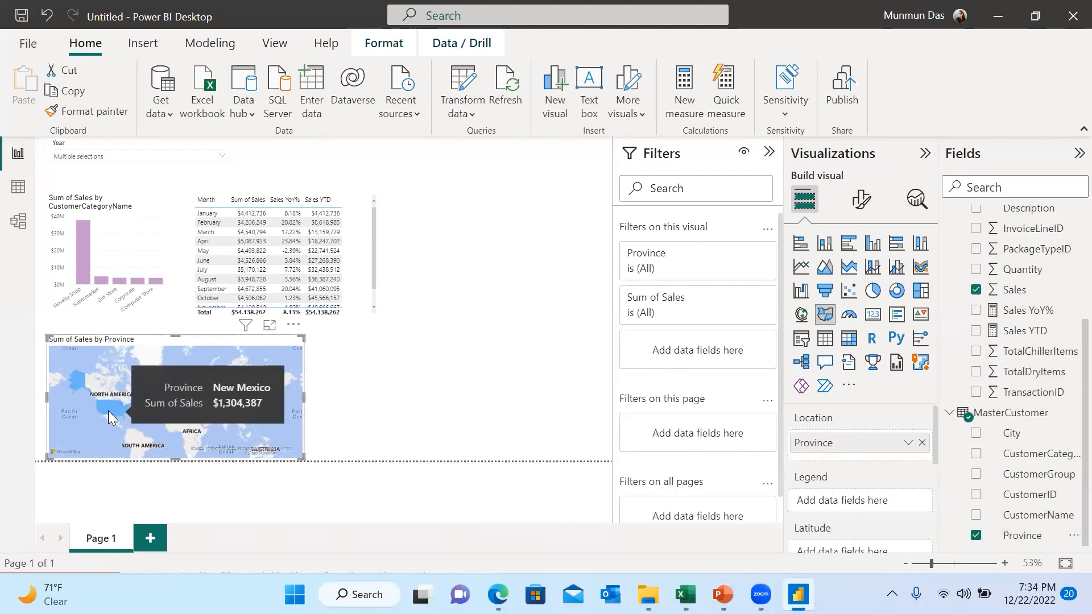
Examine the province map up close, selecting Montana and Washington to check how the column chart and table respond
scroll(108, 411, "up", 2)
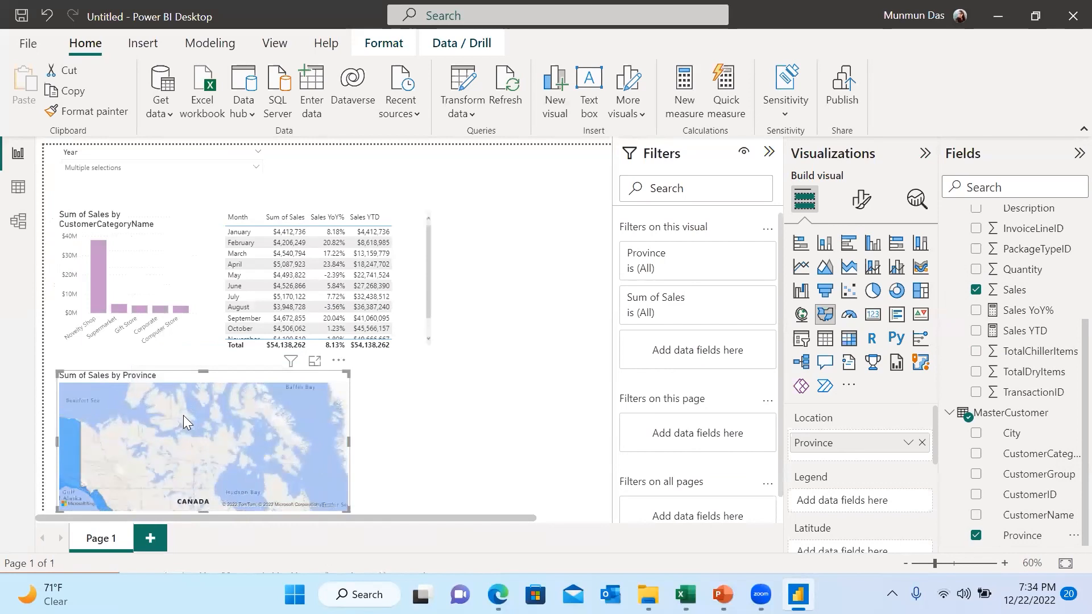
scroll(183, 415, "up", 1)
scroll(166, 464, "up", 2)
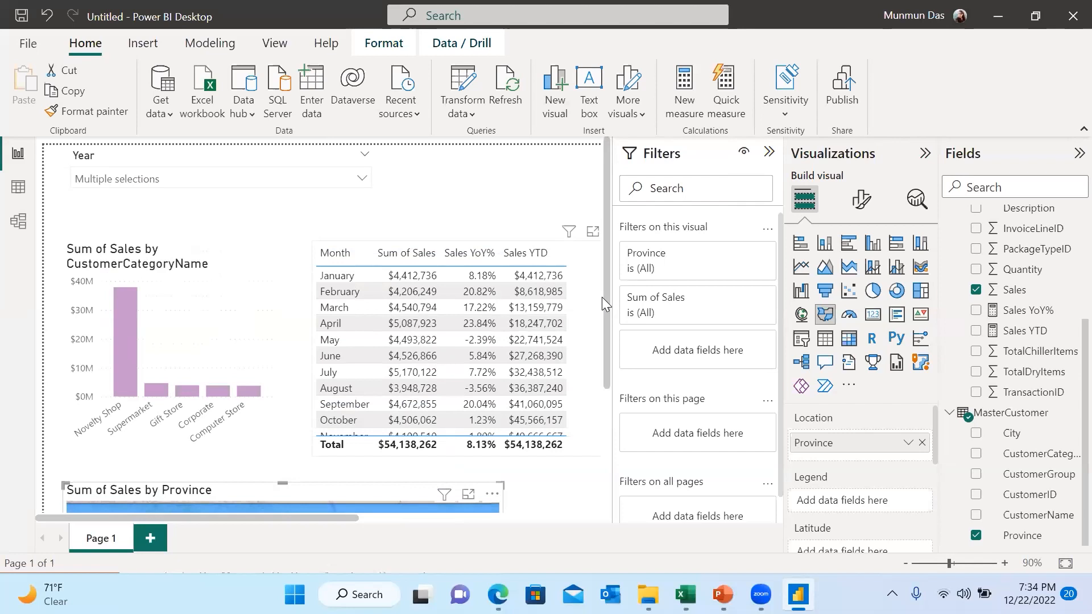
scroll(606, 301, "down", 2)
scroll(187, 361, "down", 2)
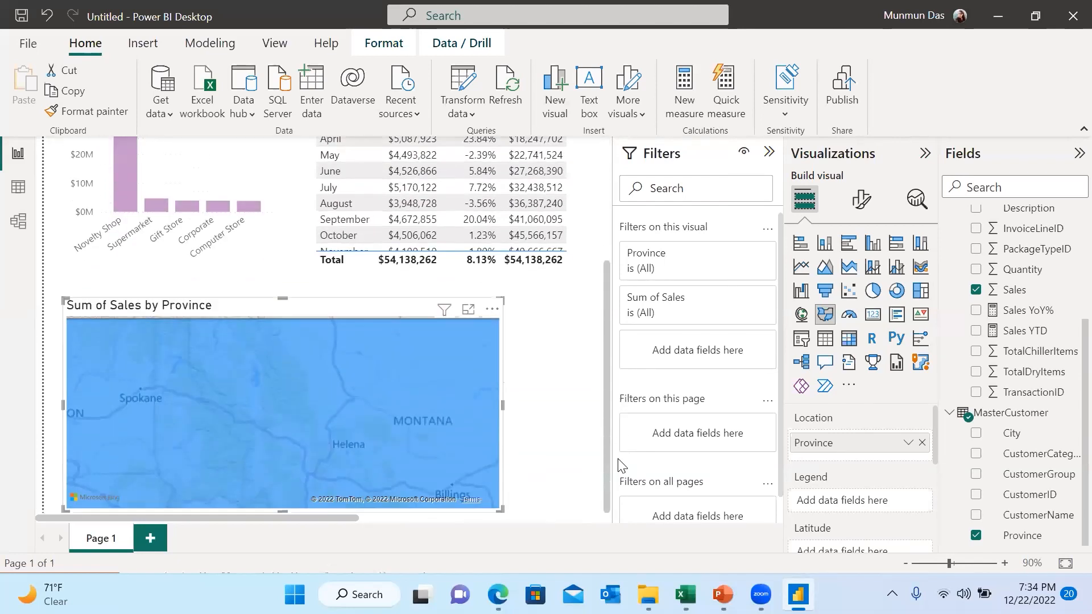
mouse_move(429, 420)
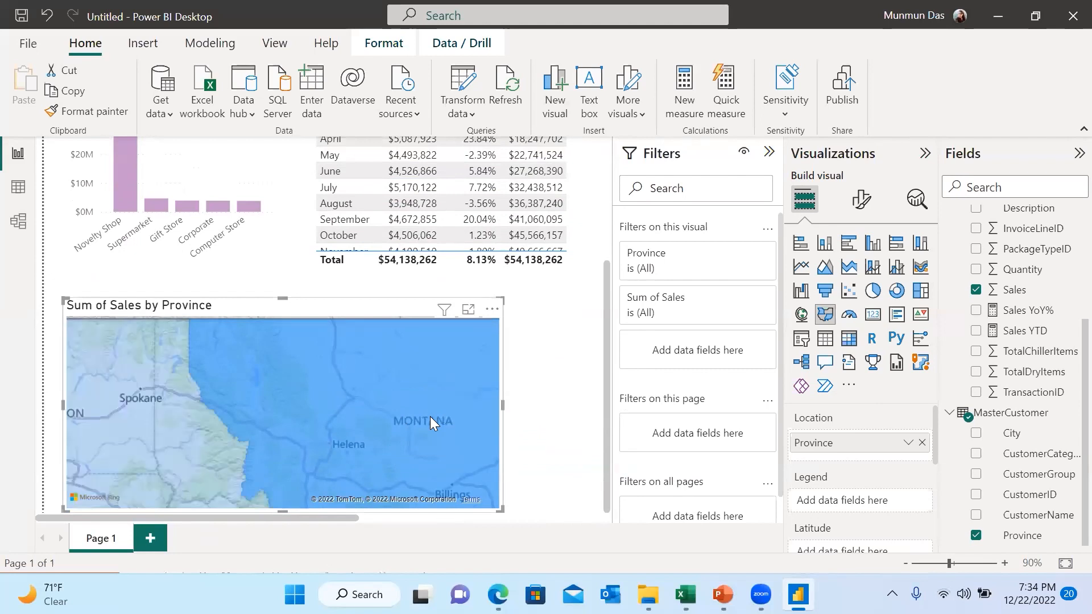
left_click(430, 421)
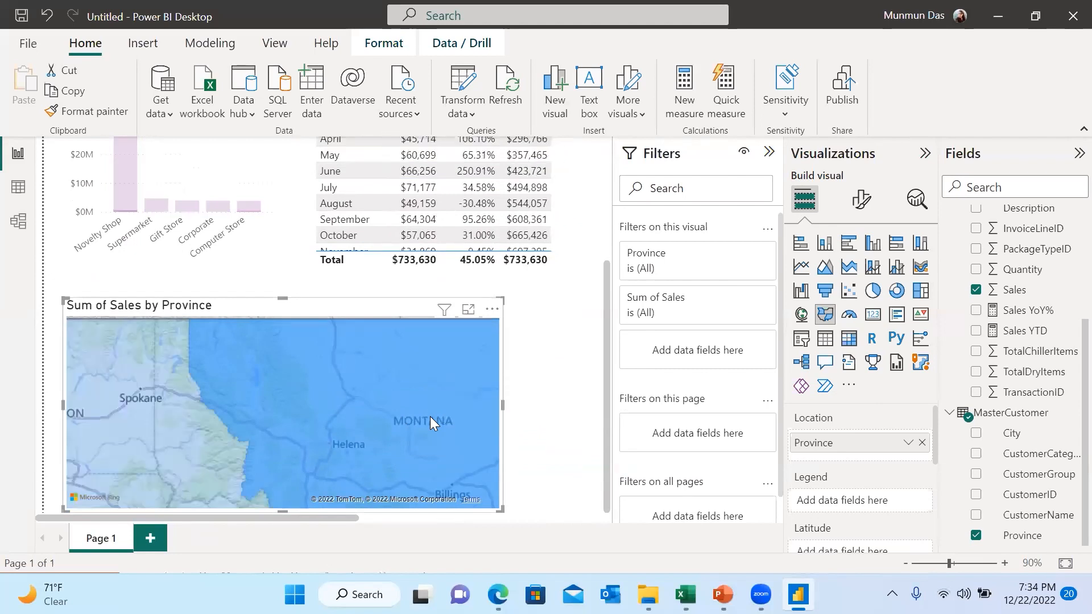
left_click(101, 431)
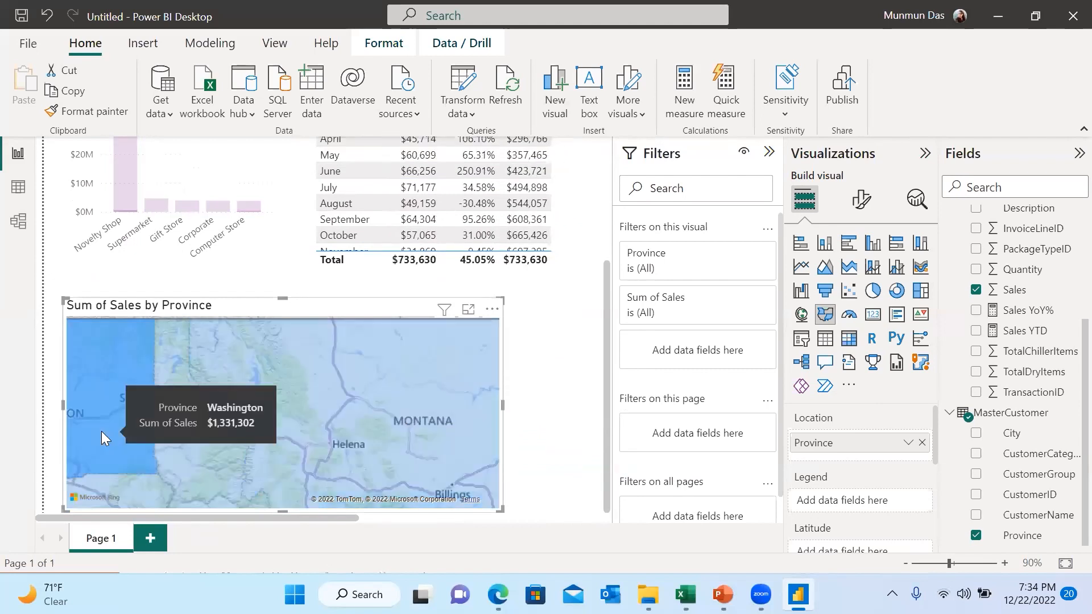
left_click(115, 367)
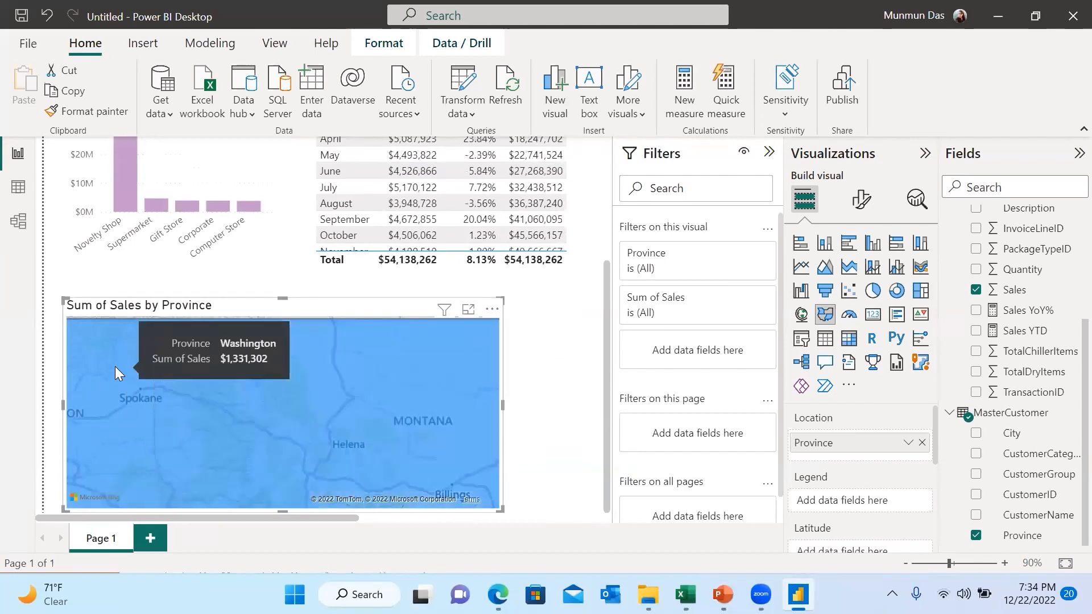
left_click(422, 349)
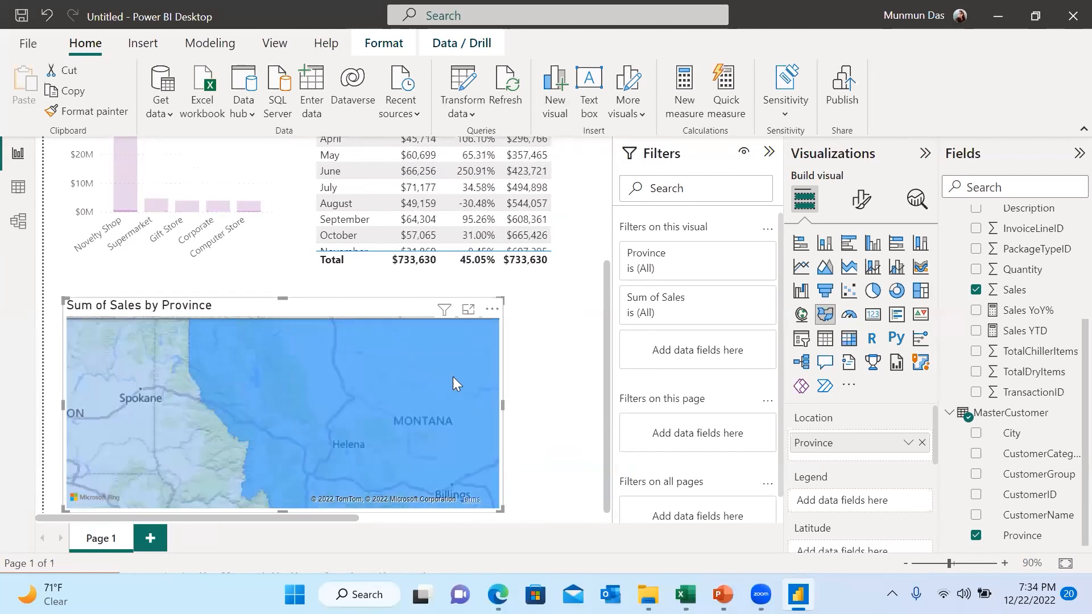
Reposition the monthly sales table beside the column chart, above the province map
scroll(418, 377, "down", 4)
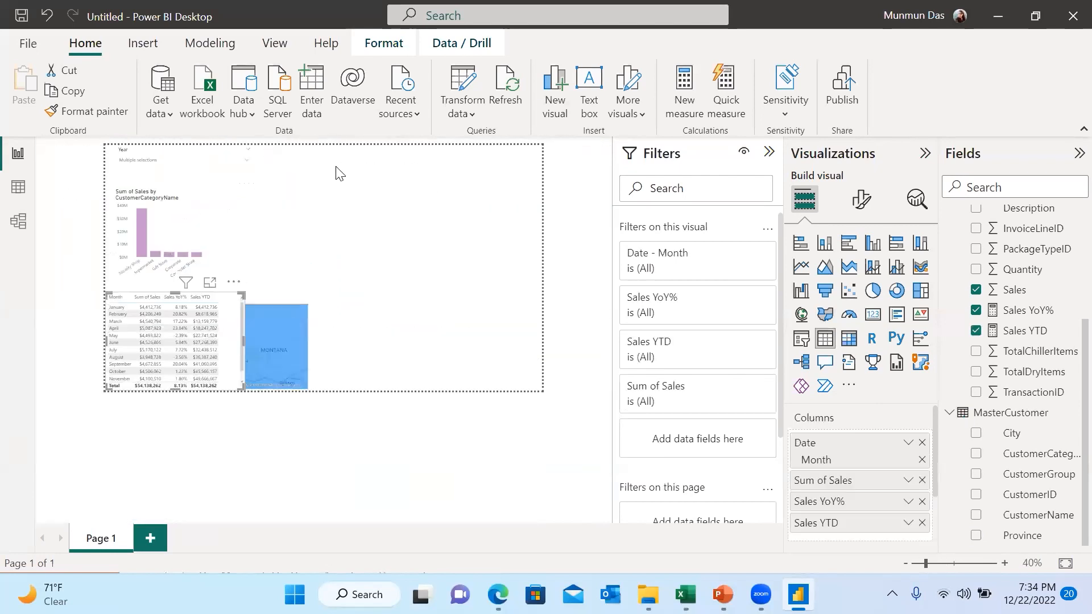
scroll(336, 173, "up", 5)
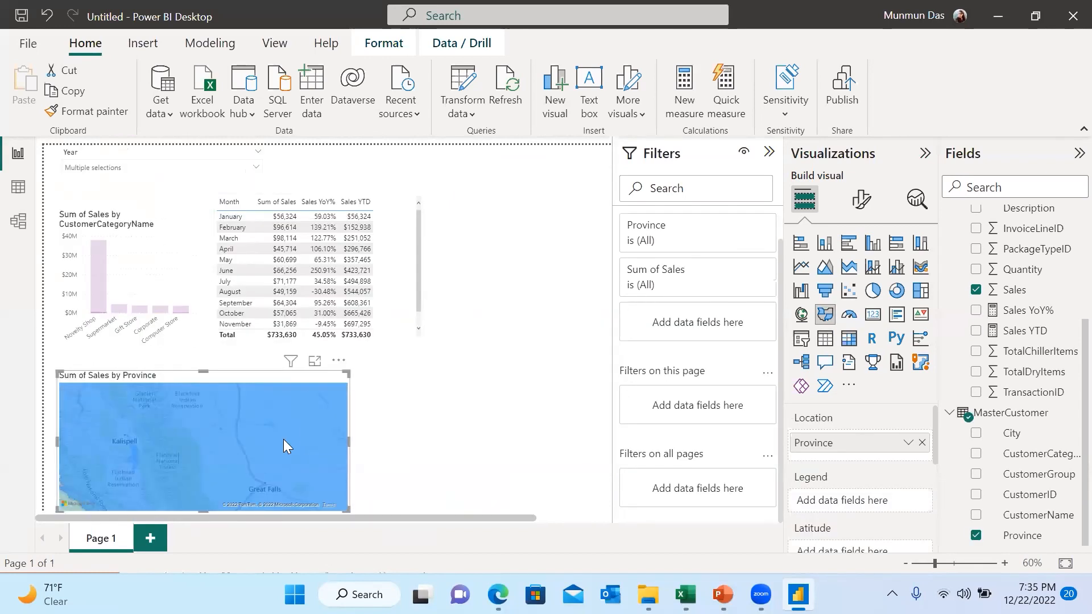
mouse_move(283, 439)
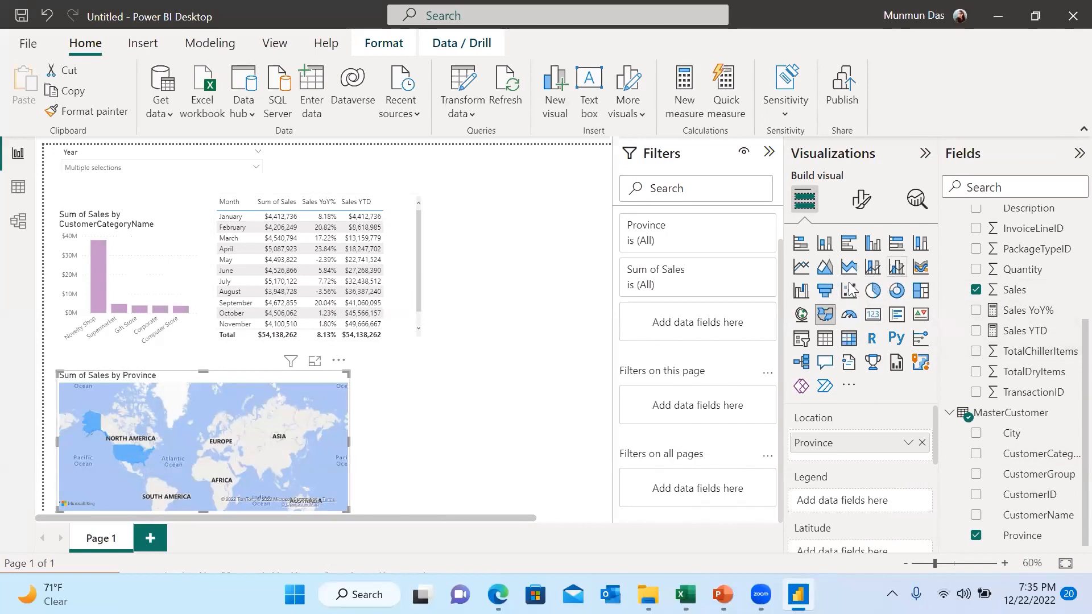
Try converting the province map to a line chart and undo the change
left_click(802, 267)
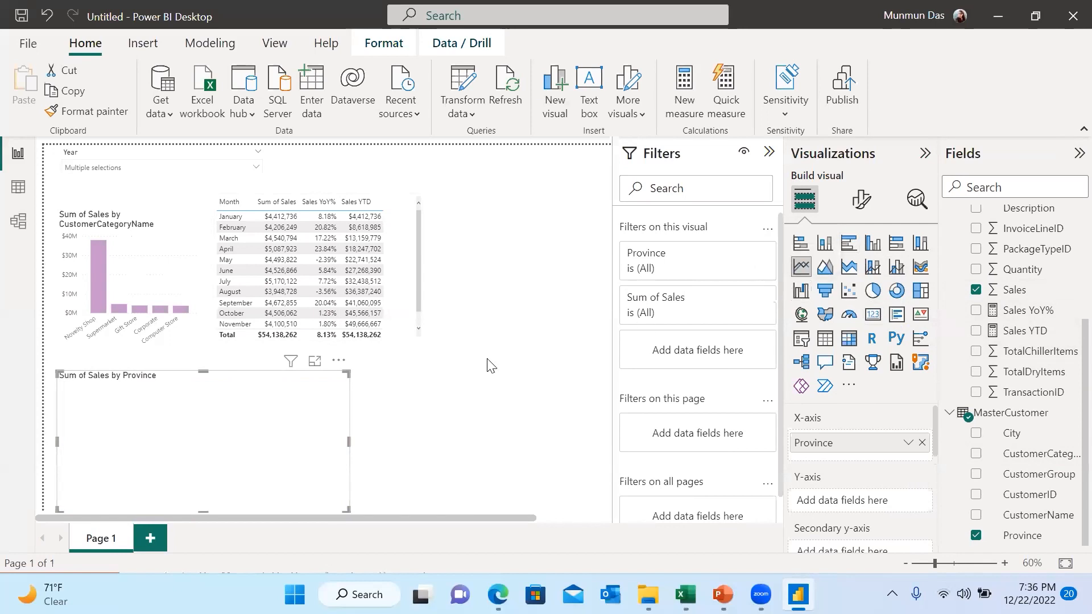
key("ctrl+z")
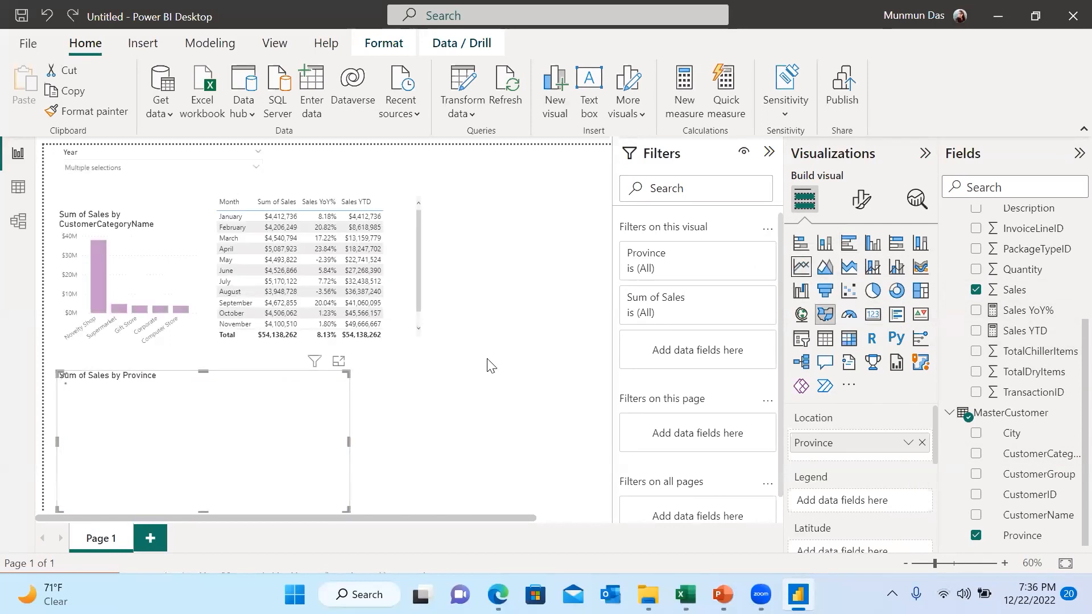
Insert a separate line chart beside the map, showing Quantity by the Date hierarchy's Month
left_click(444, 378)
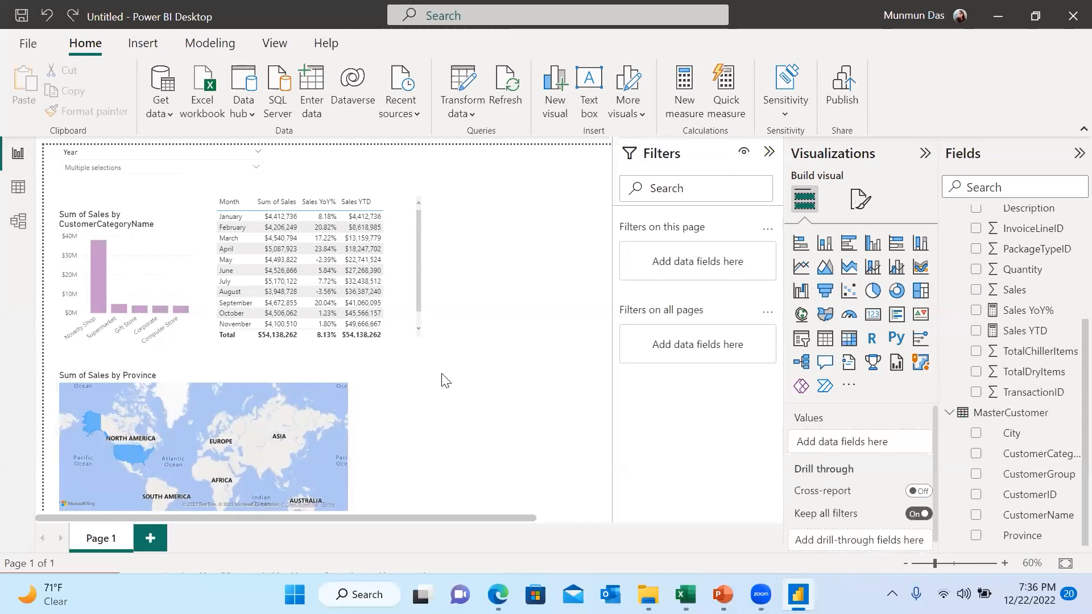
left_click(800, 270)
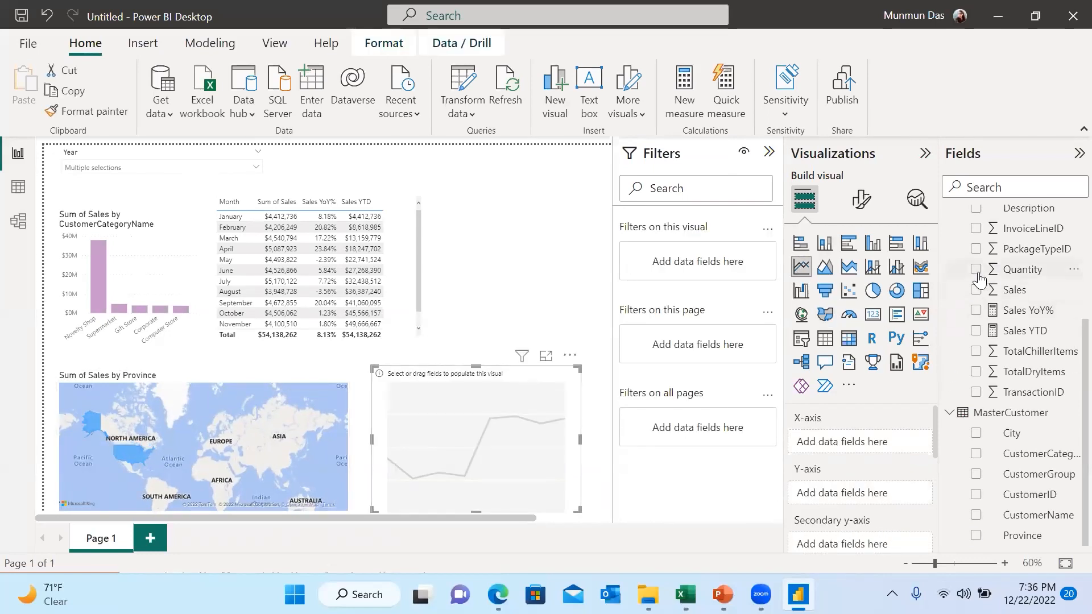
left_click(986, 272)
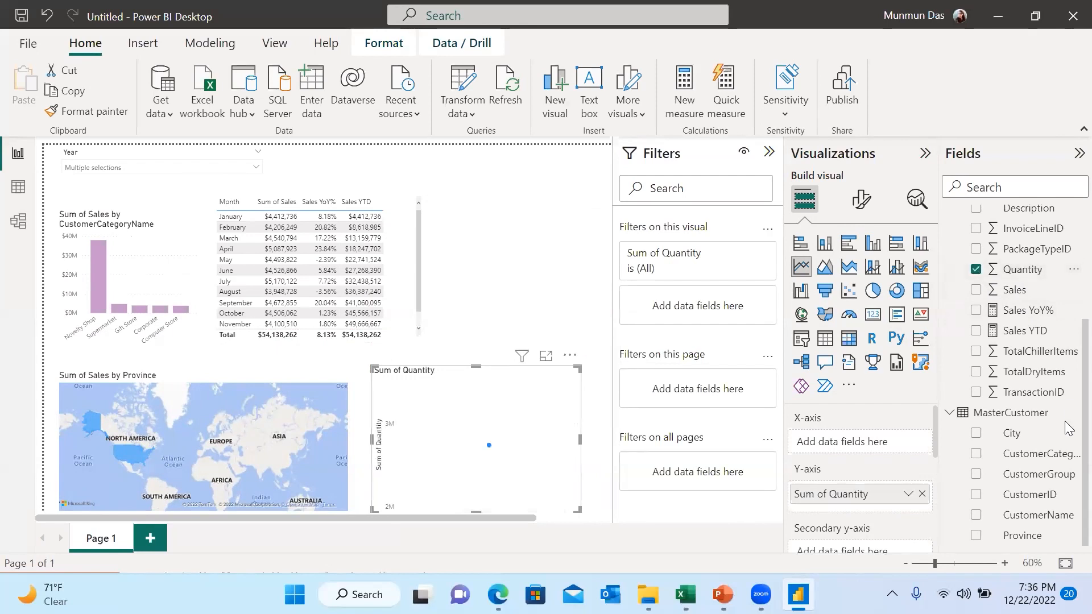
scroll(1066, 433, "up", 2)
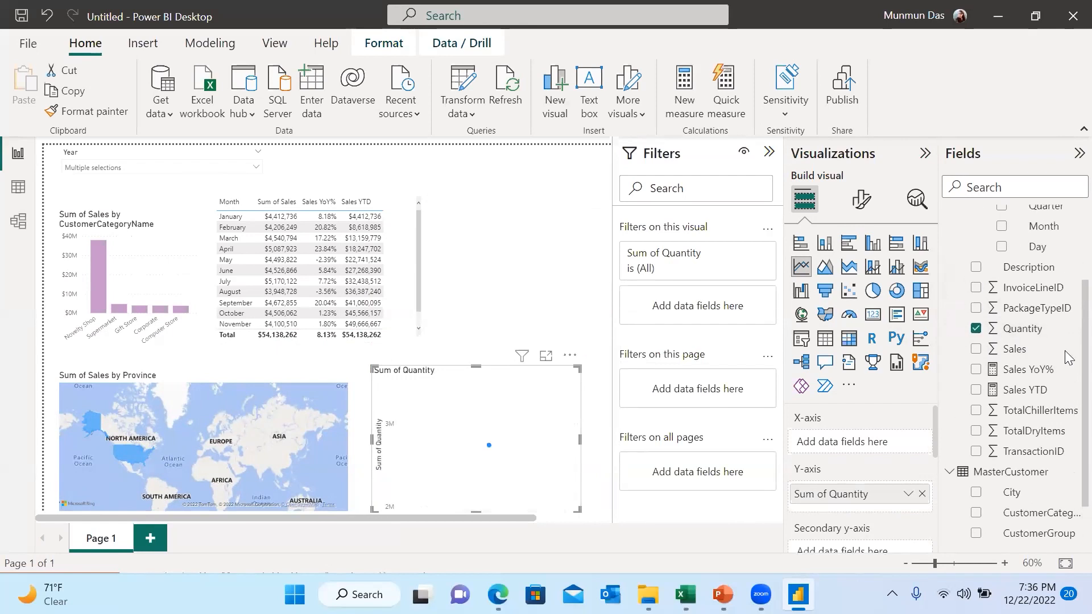
scroll(1065, 307, "up", 4)
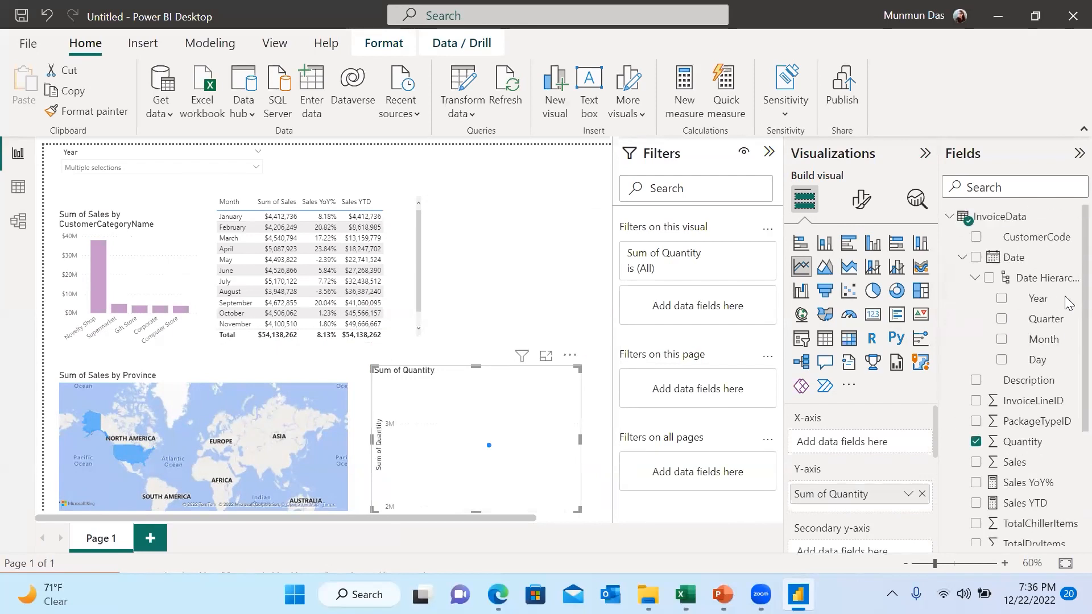
left_click(1002, 340)
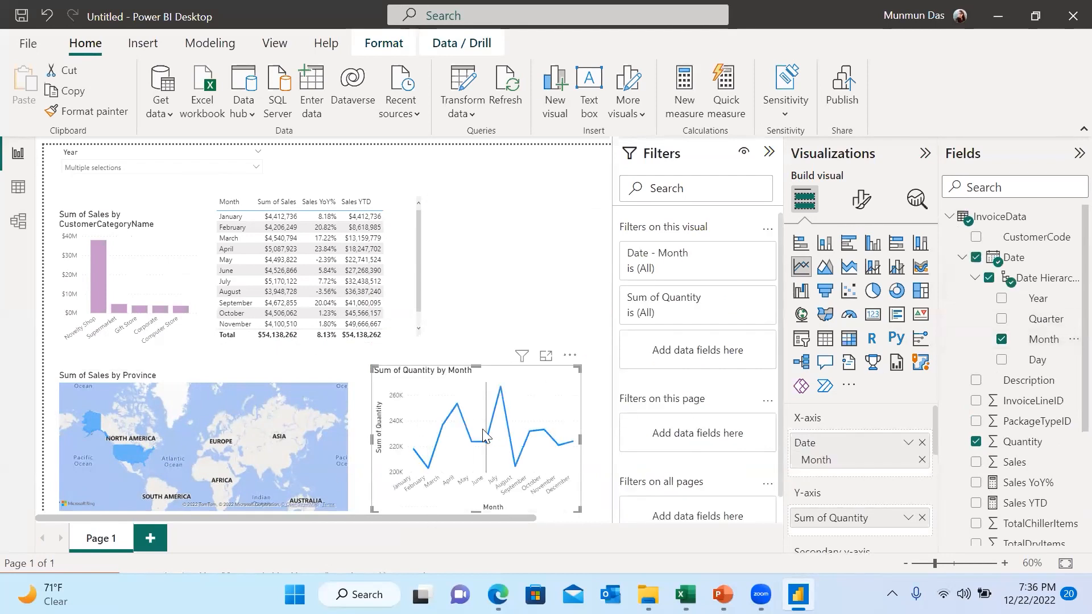
Insert a pie chart of Sales by the Date hierarchy's Year beside the monthly sales table
left_click(864, 202)
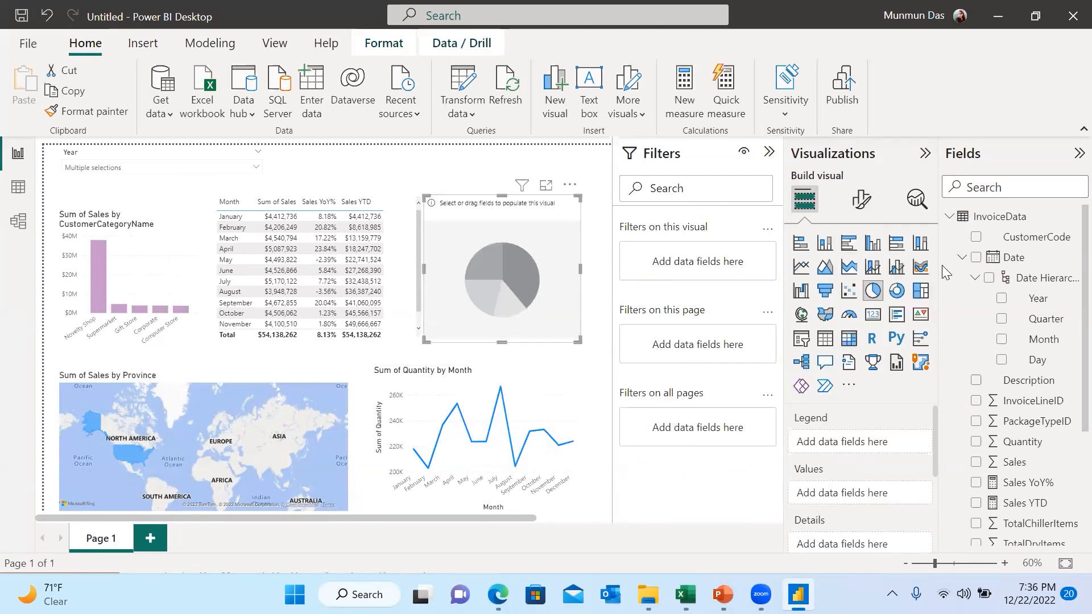
left_click(1002, 299)
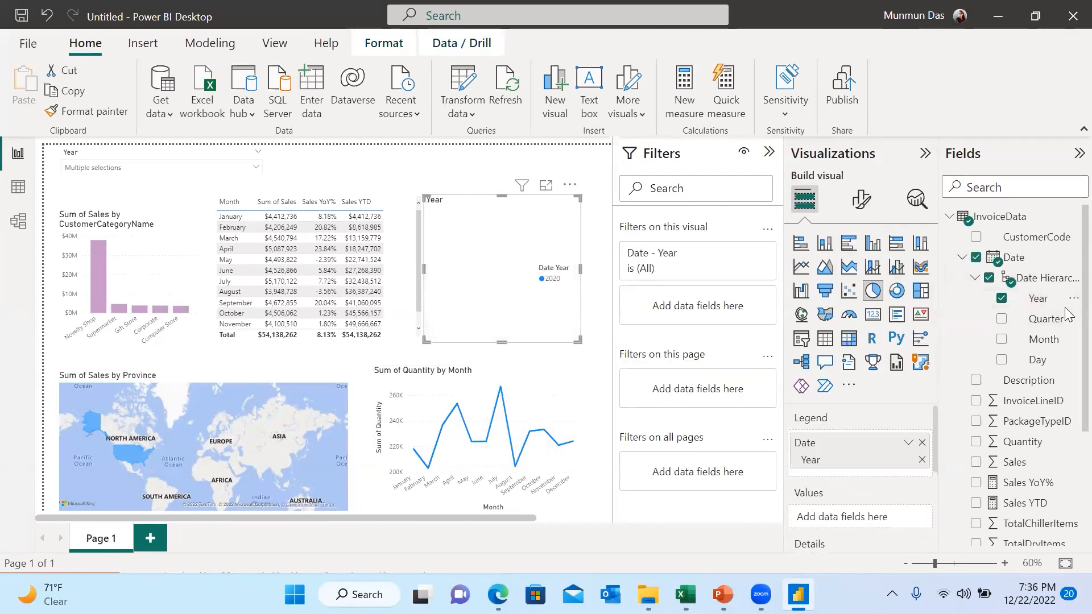
scroll(1069, 387, "down", 3)
left_click(976, 356)
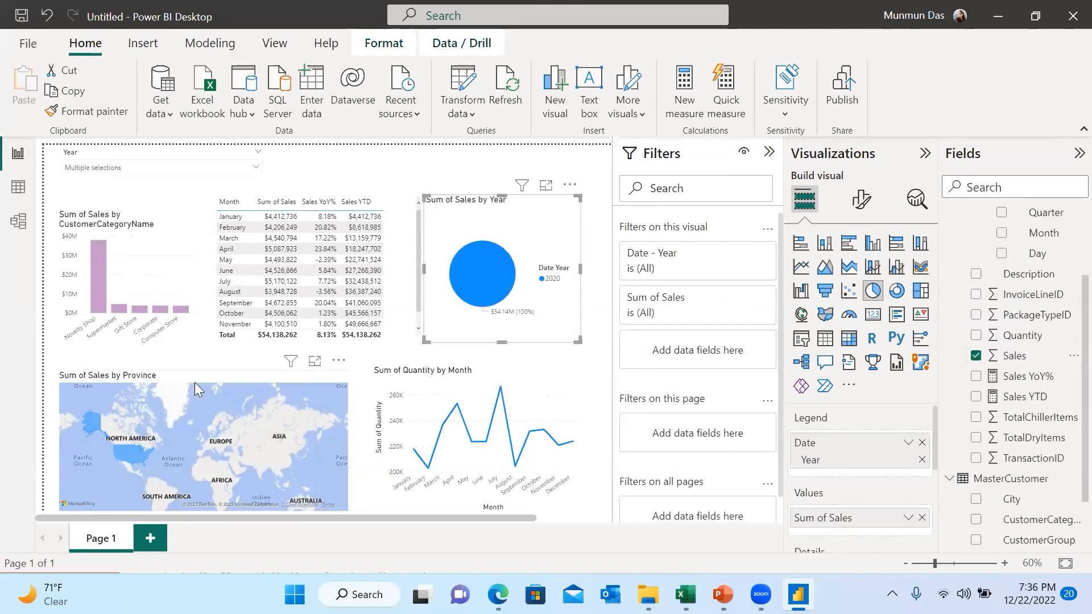
Set the Year slicer to include all years so the pie chart can compare them
left_click(257, 168)
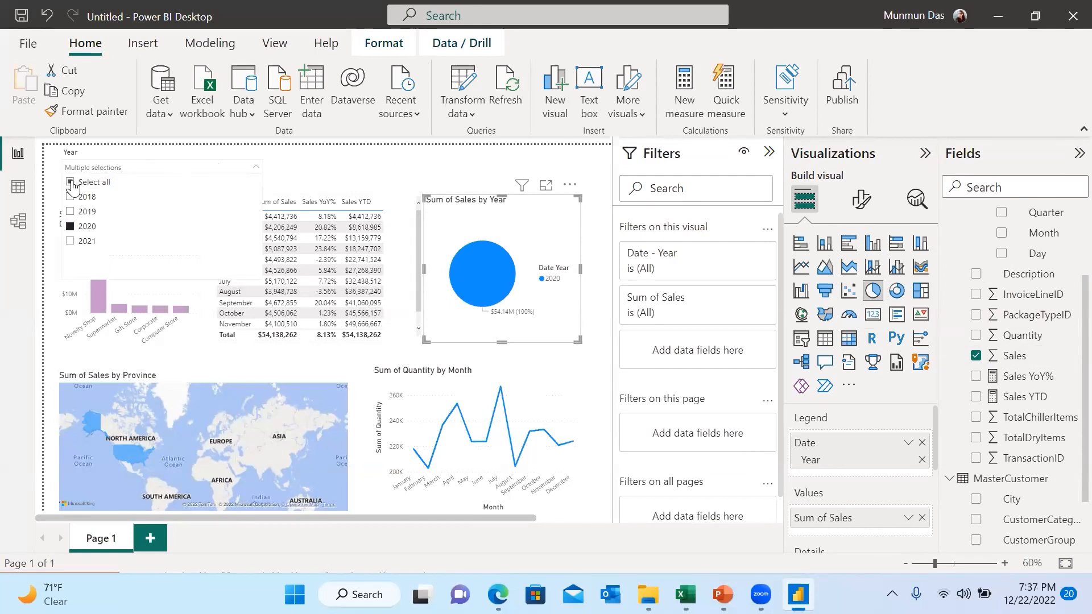
left_click(71, 182)
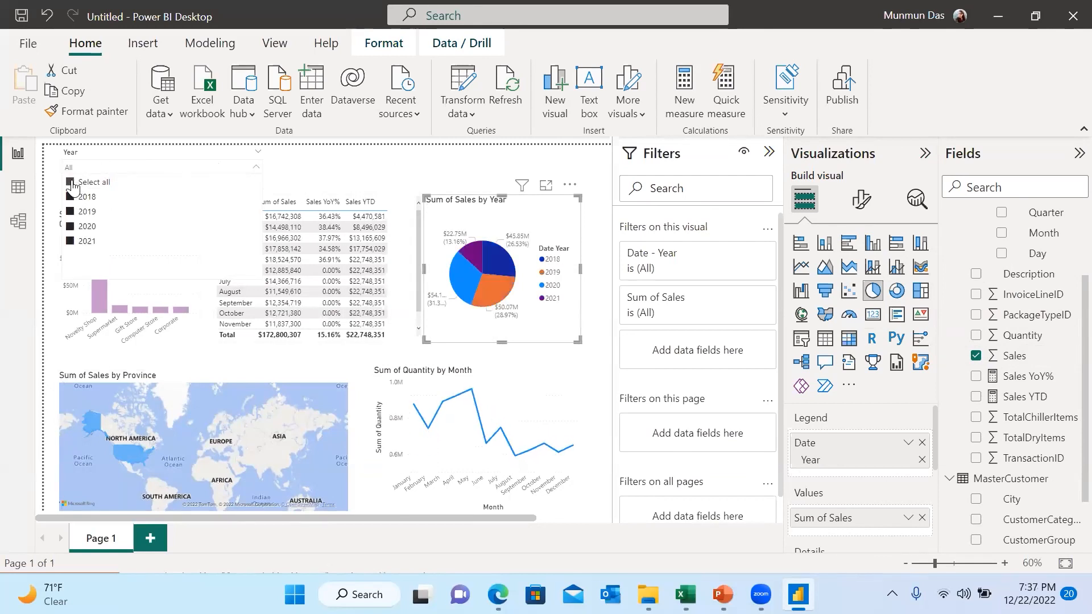
left_click(368, 163)
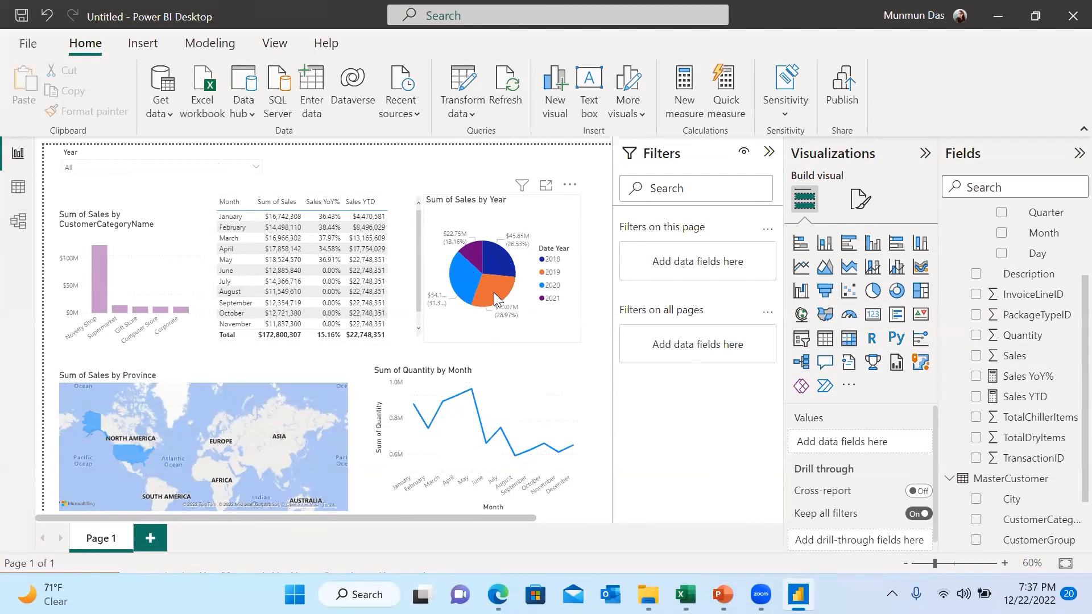
mouse_move(448, 308)
Add City as a page-level filter and restrict it to Abbottsburg, Absecon and Accomac
scroll(1067, 401, "down", 1)
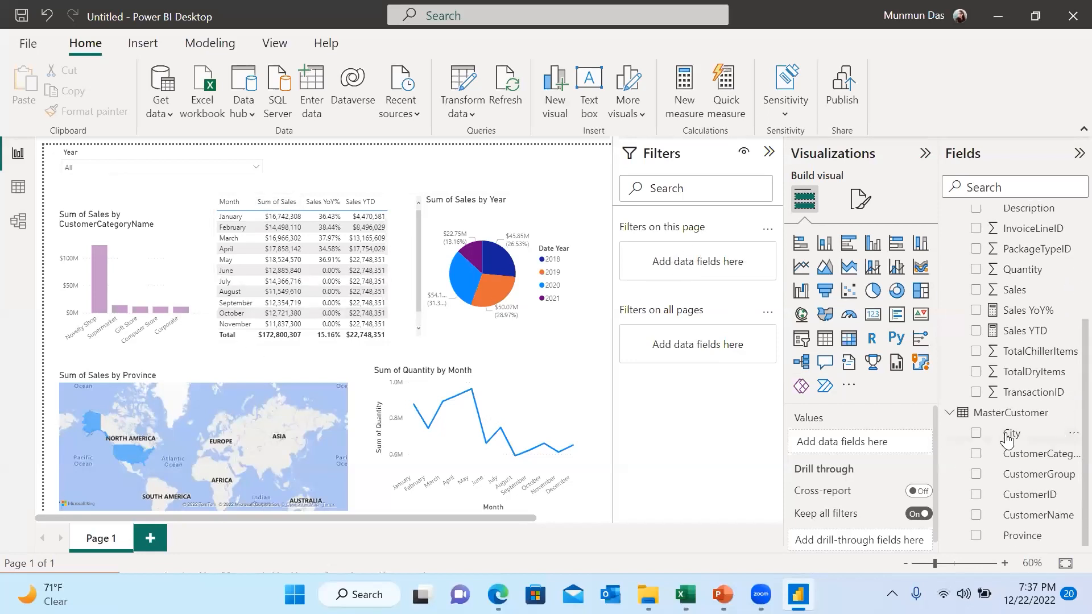
left_click_drag(1008, 438, 692, 267)
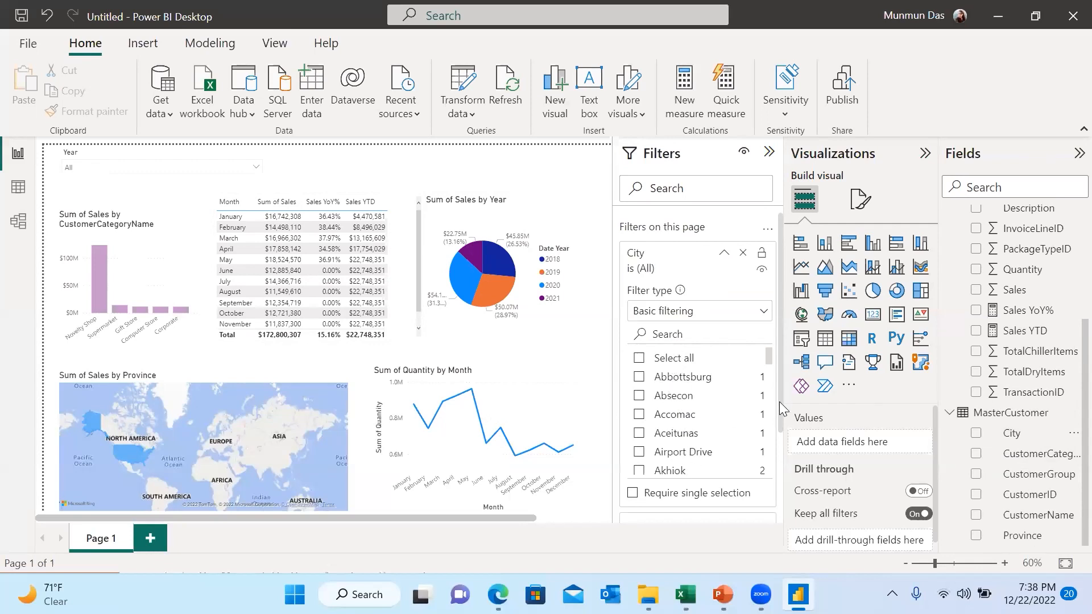
left_click_drag(779, 404, 777, 446)
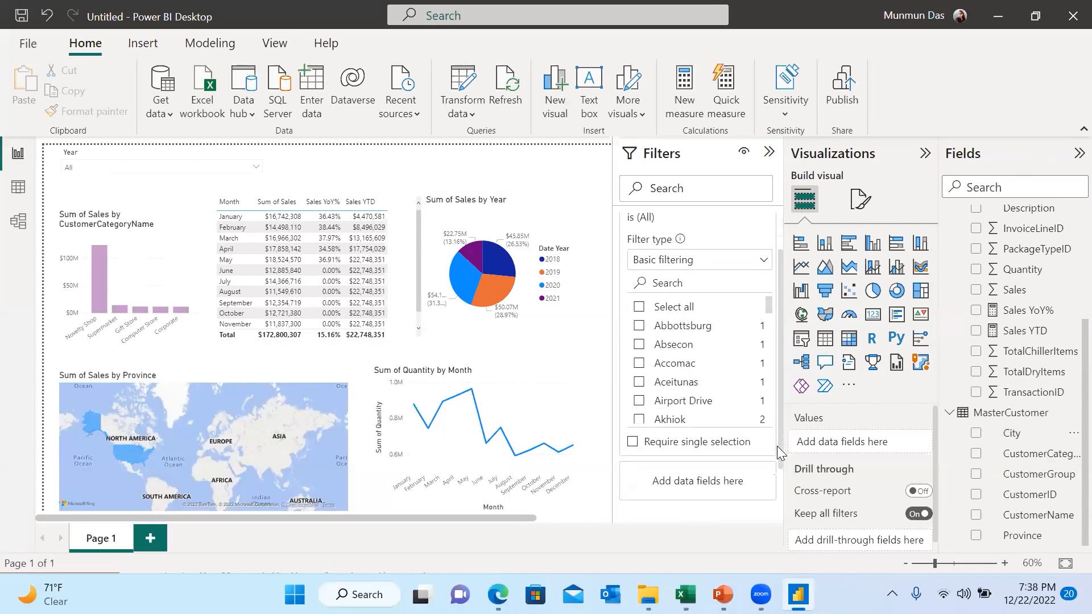
left_click(639, 321)
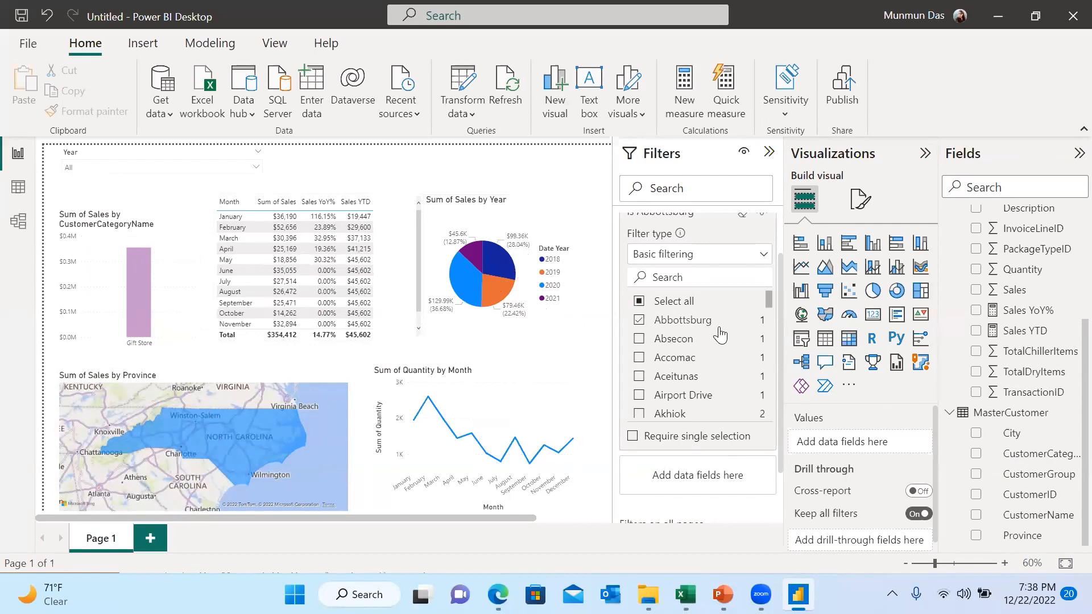
left_click(641, 341)
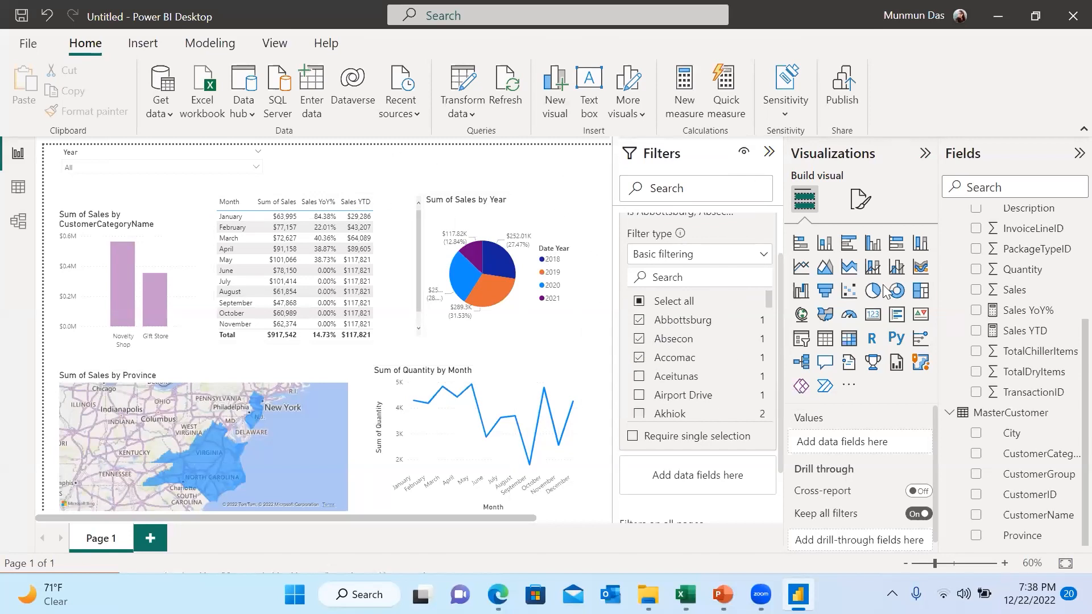
Insert a KPI visual with Quantity as the value and Year as the trend axis, collapsing the filter pane to make room
left_click(922, 315)
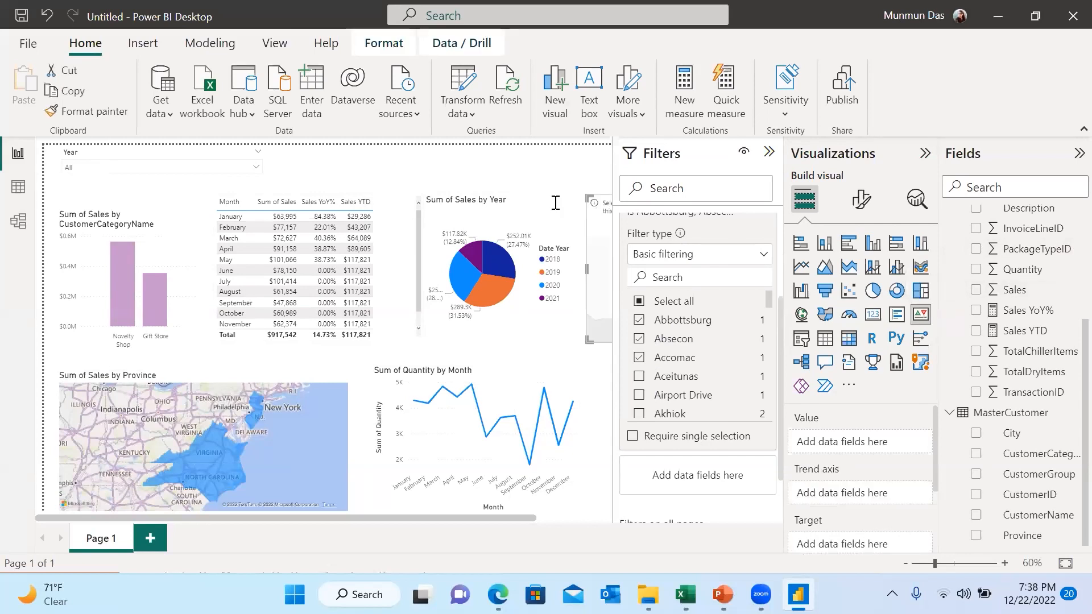
left_click(770, 152)
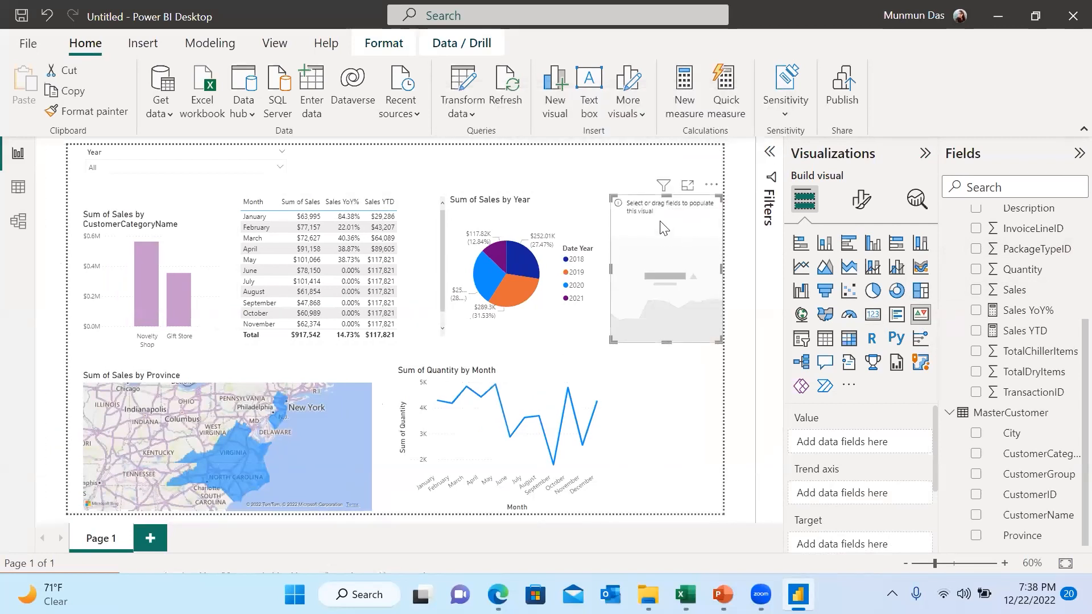
left_click(976, 270)
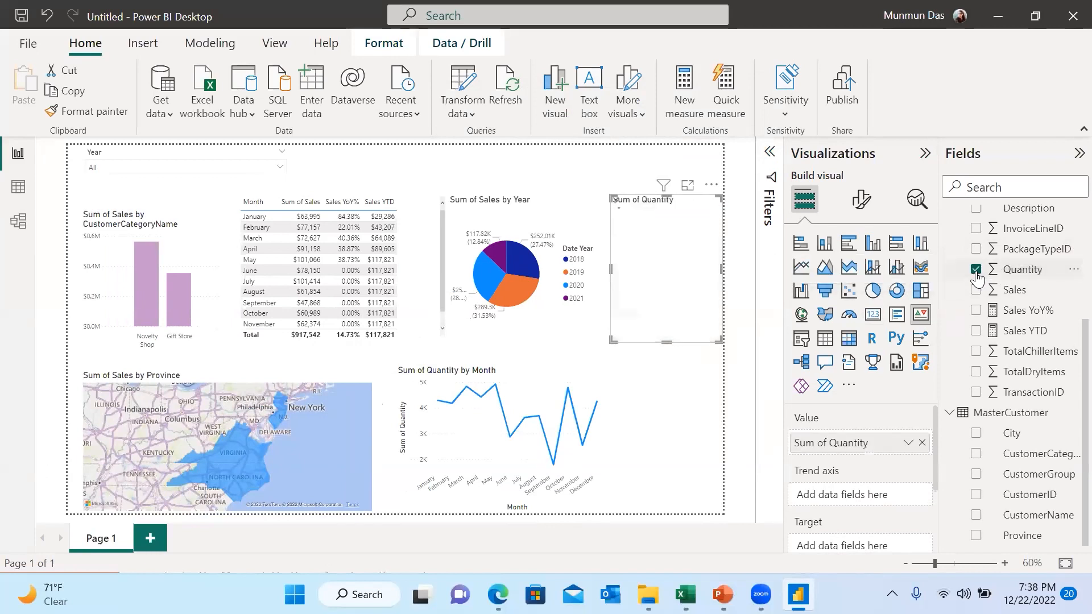
scroll(1069, 263, "up", 3)
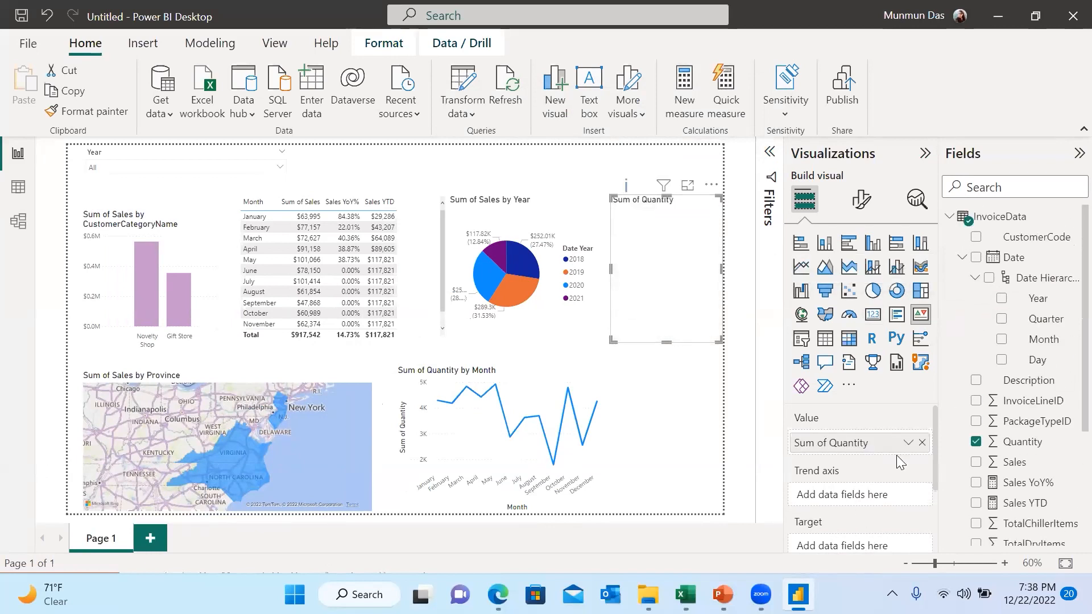
left_click(1002, 298)
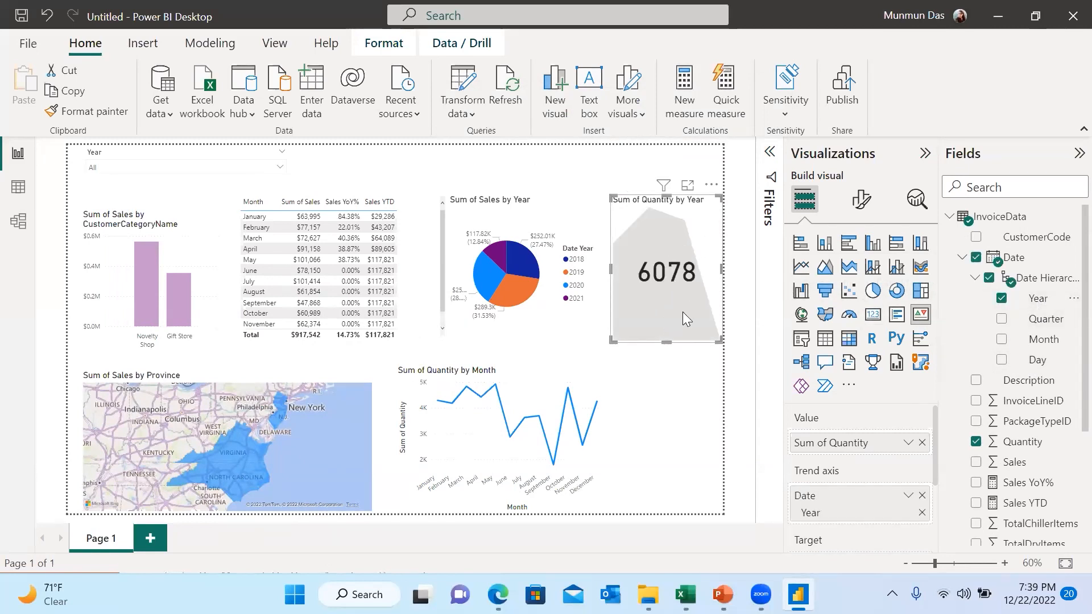
Show the KPI's Quantity value as a percent of grand total
scroll(1068, 418, "down", 2)
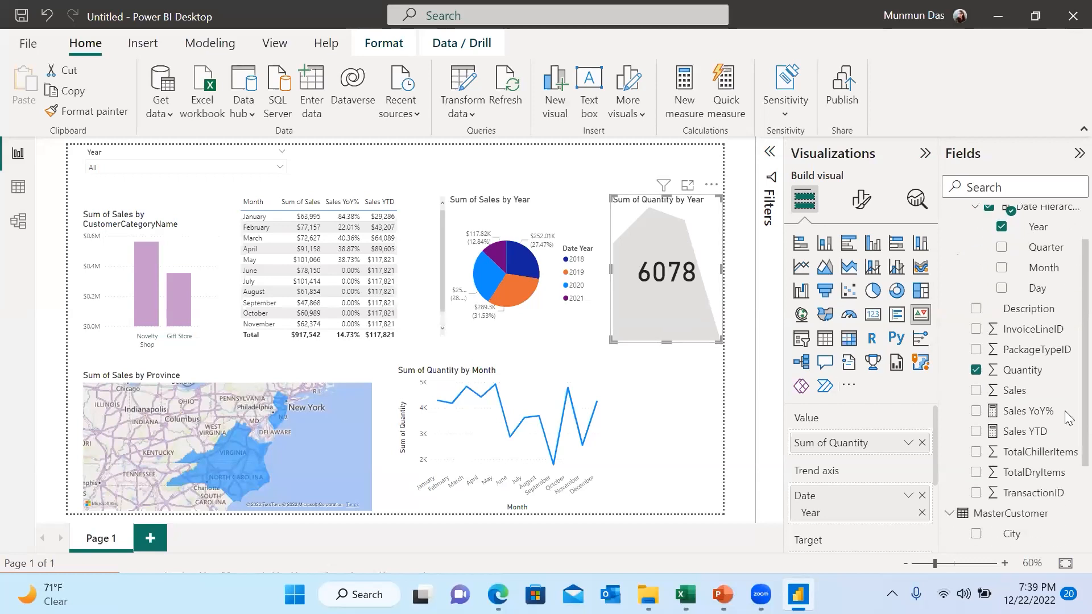
scroll(1068, 418, "down", 2)
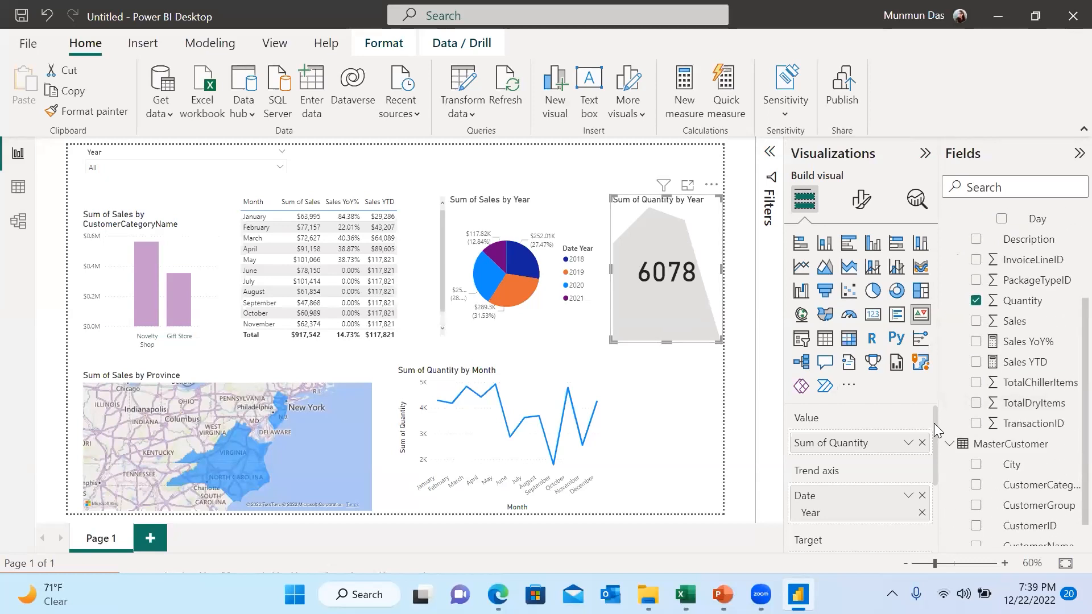
scroll(937, 484, "down", 3)
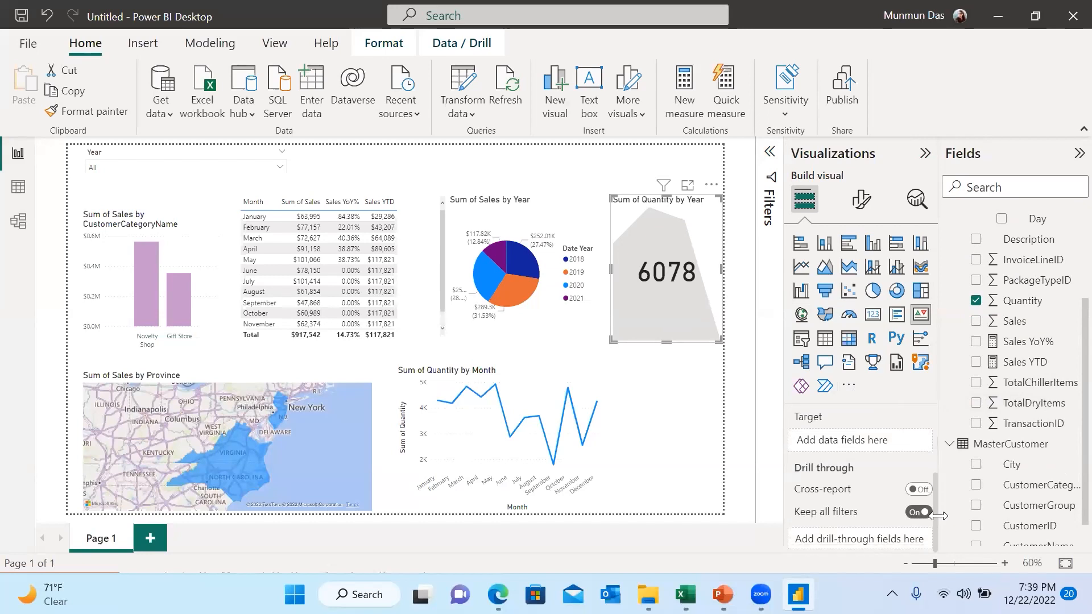
scroll(939, 445, "up", 3)
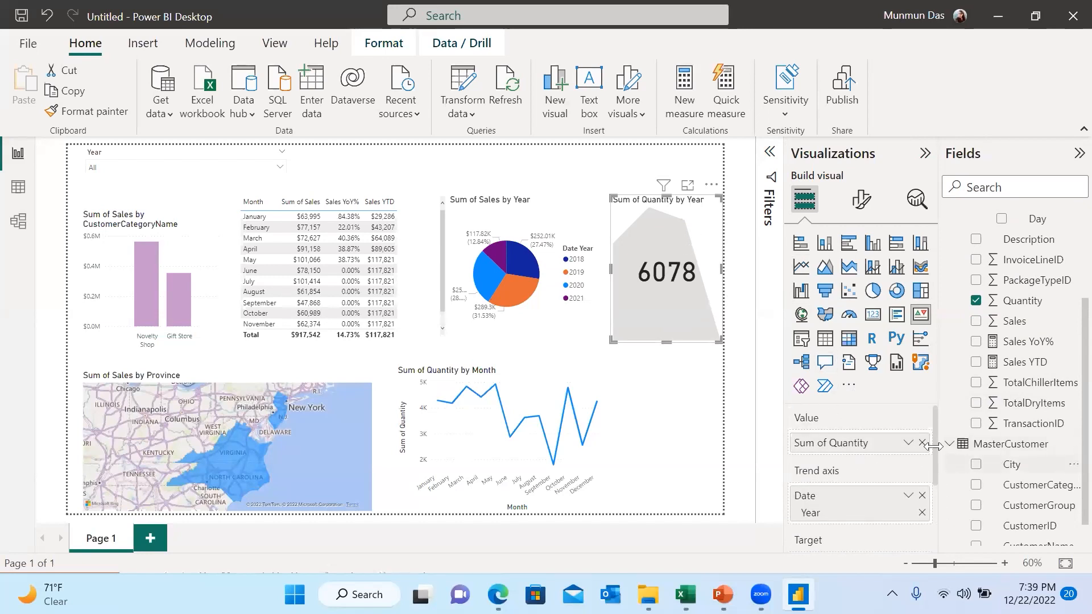
left_click(908, 443)
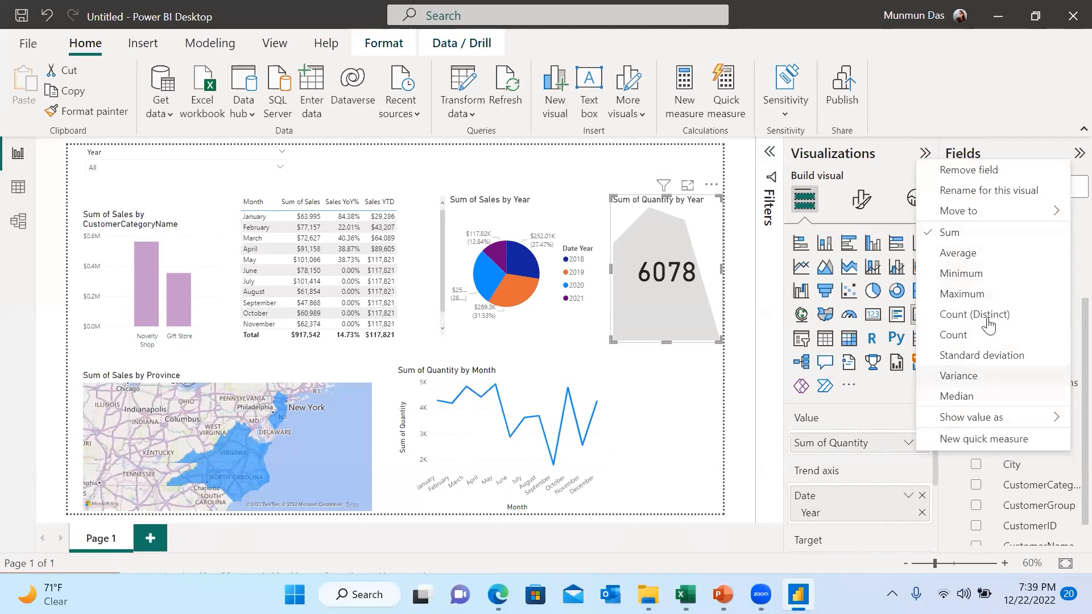
mouse_move(936, 418)
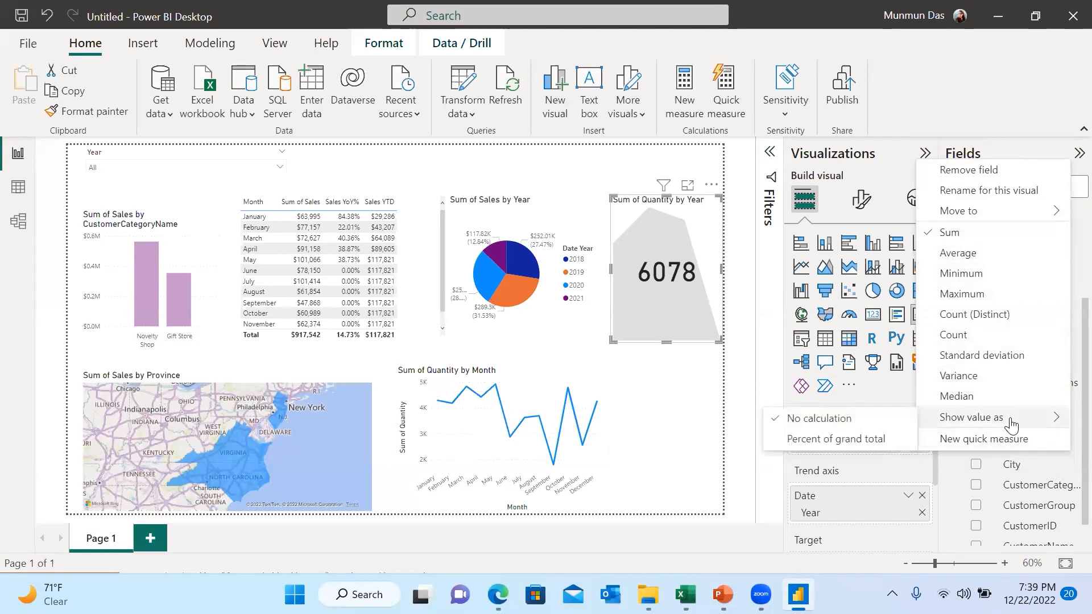
left_click(862, 441)
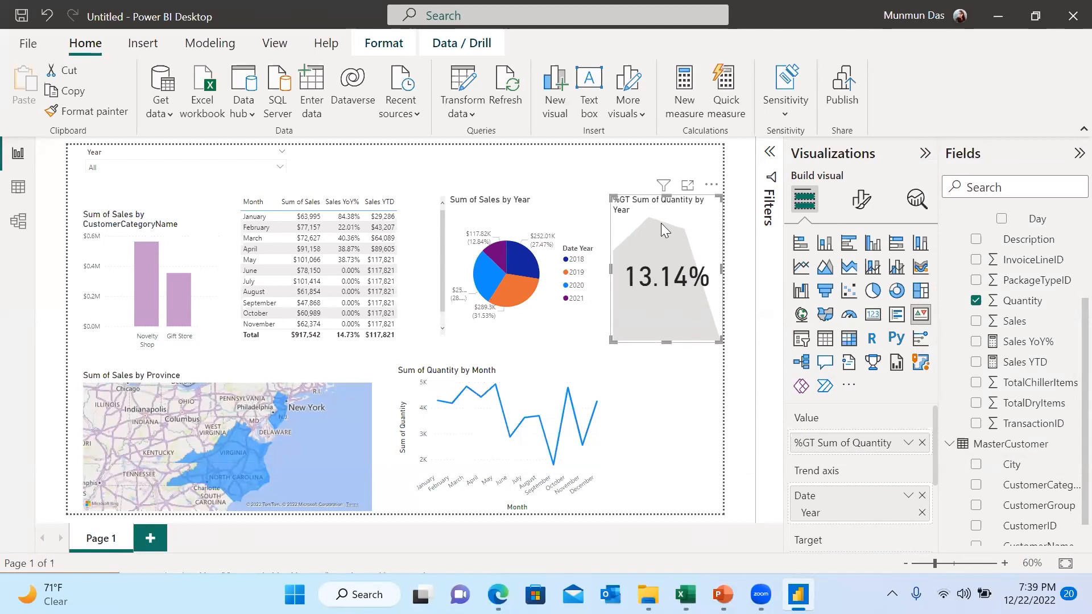
Give the Quantity KPI a blue theme-color background
left_click(863, 202)
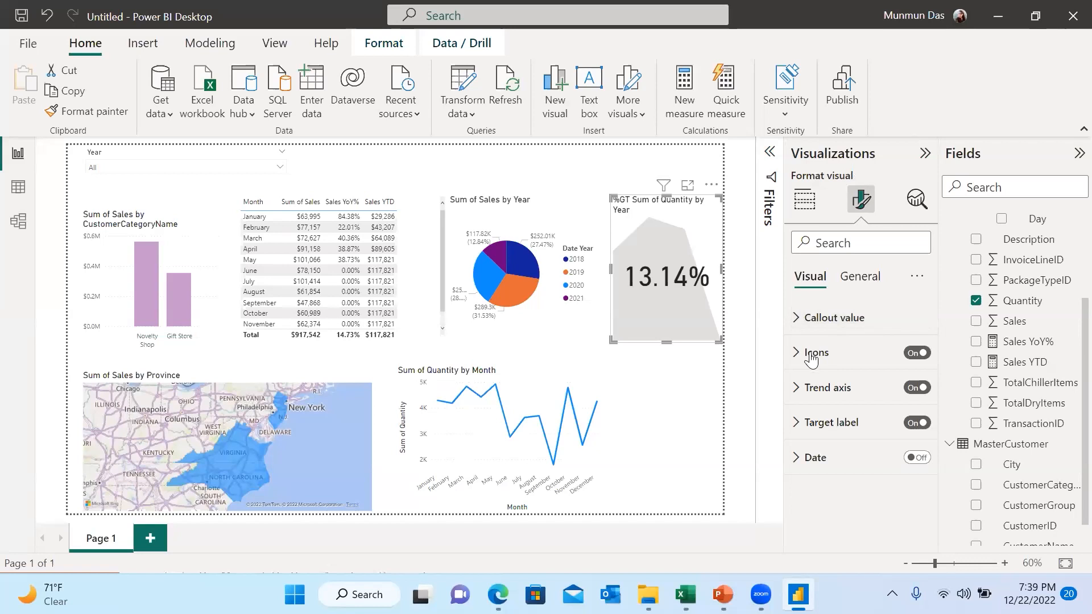
left_click(860, 279)
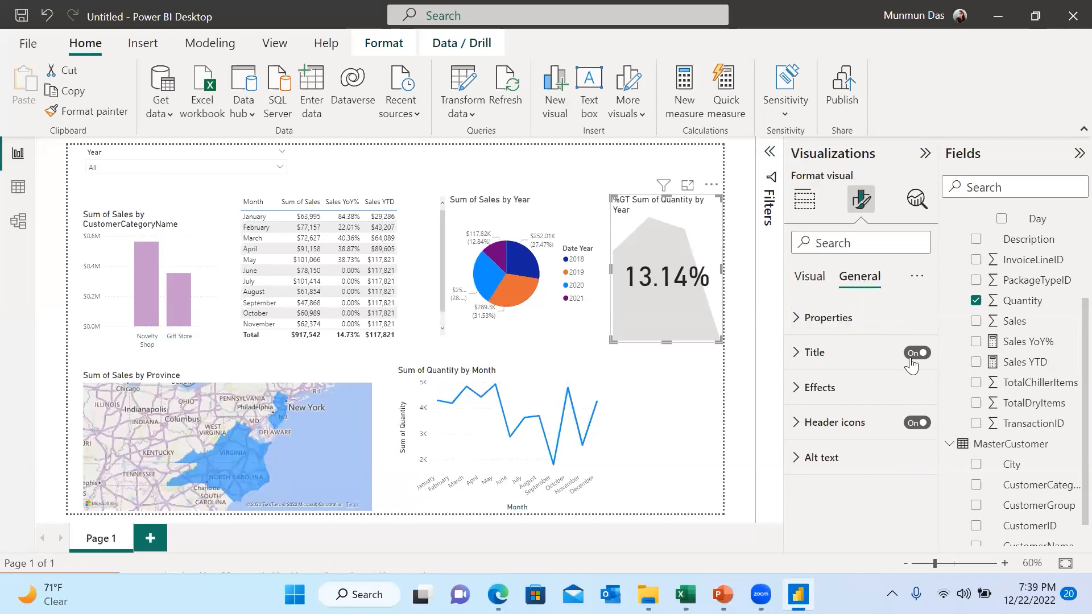
left_click(797, 388)
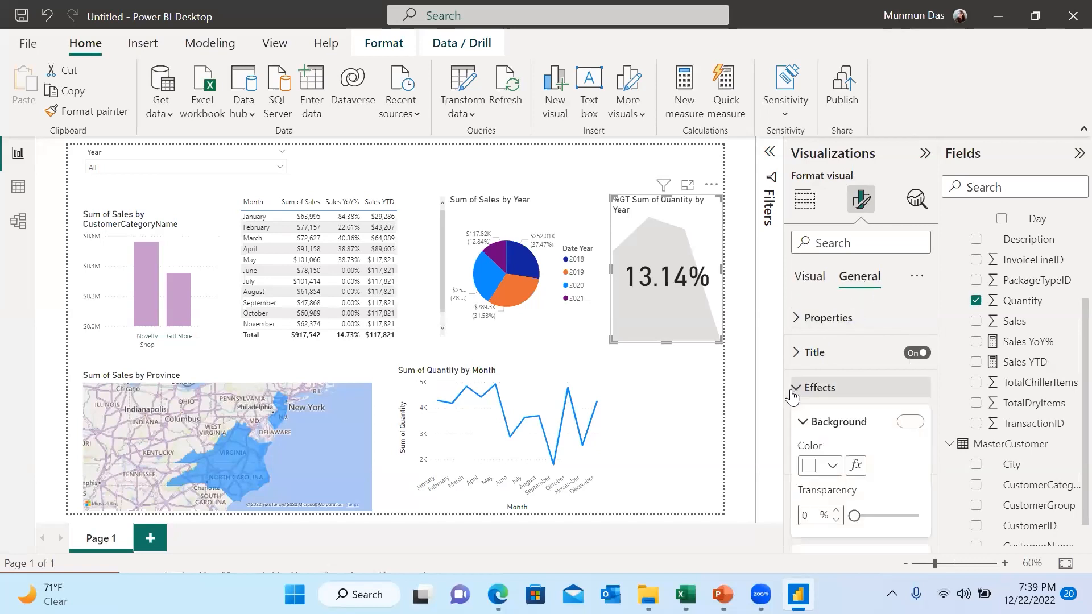
left_click(832, 468)
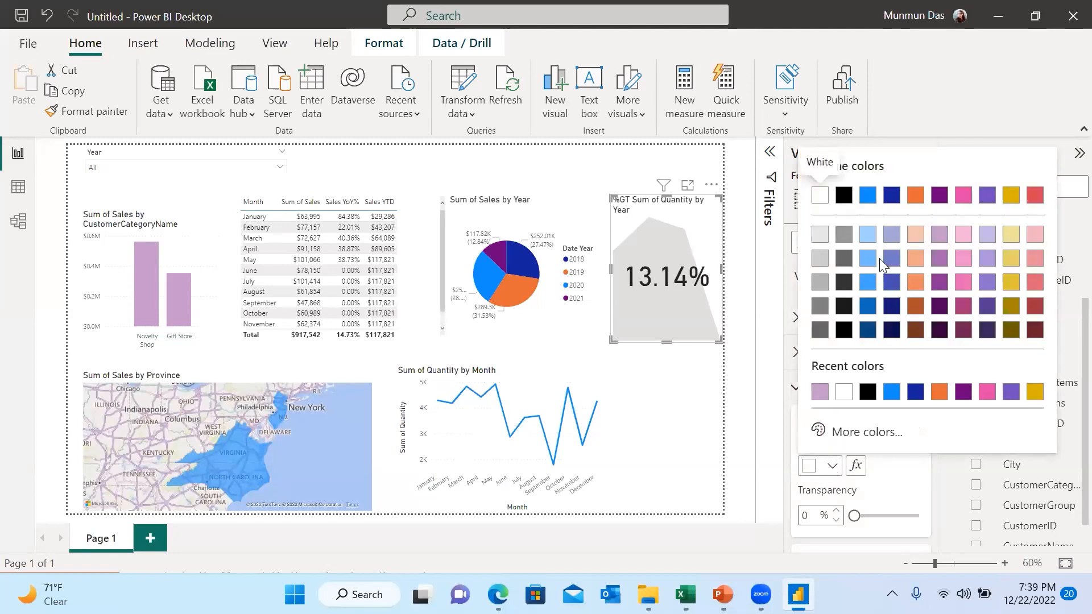
left_click(868, 196)
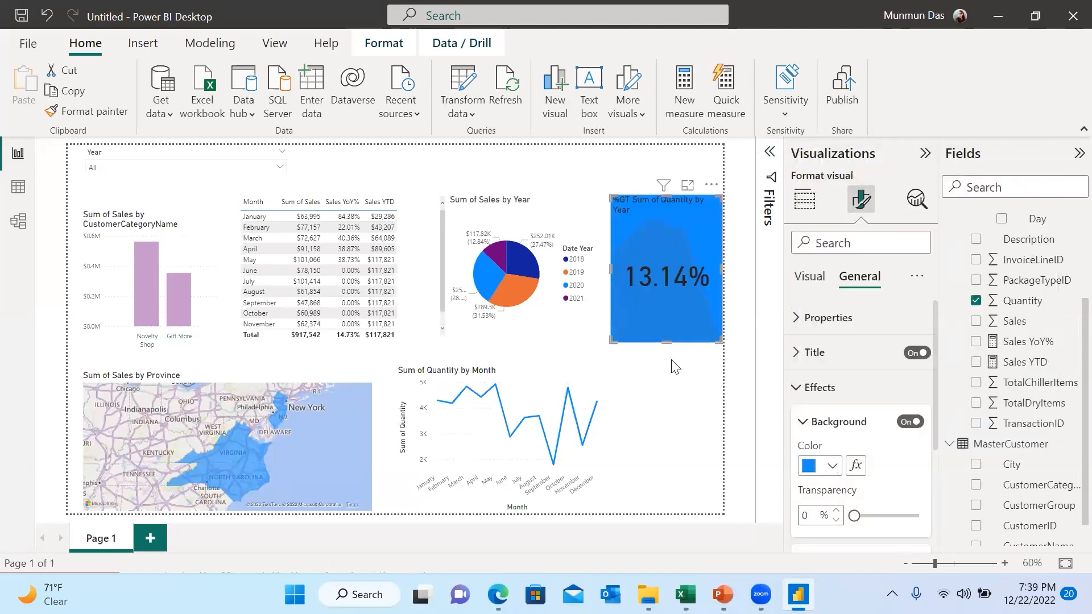
Shrink the Quantity KPI's height and place it above the monthly sales table, beside the Year slicer
left_click_drag(666, 343, 663, 245)
left_click_drag(465, 161, 389, 155)
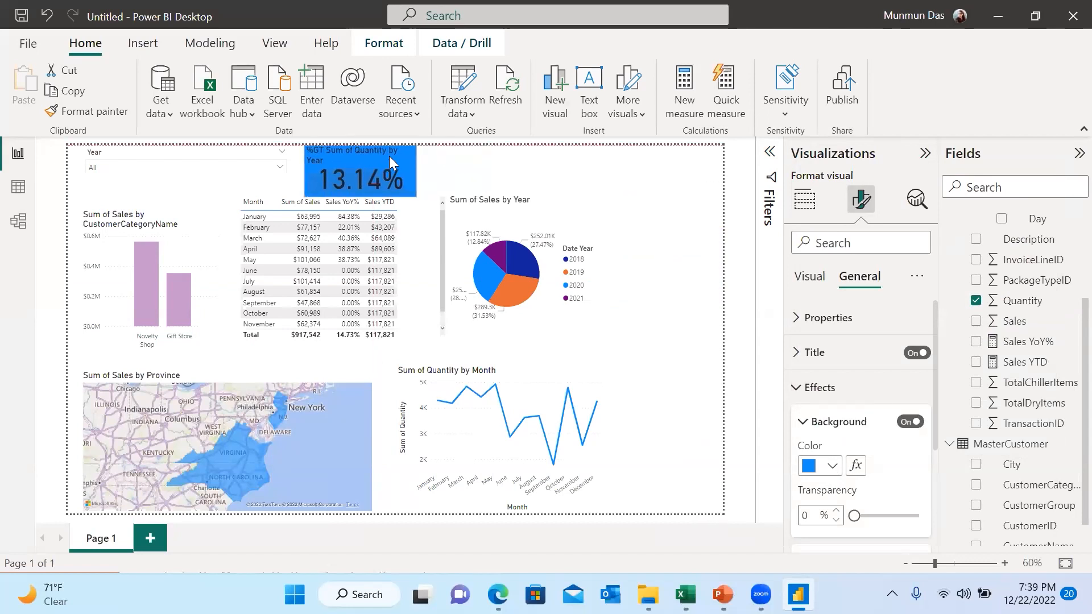
left_click_drag(361, 195, 360, 176)
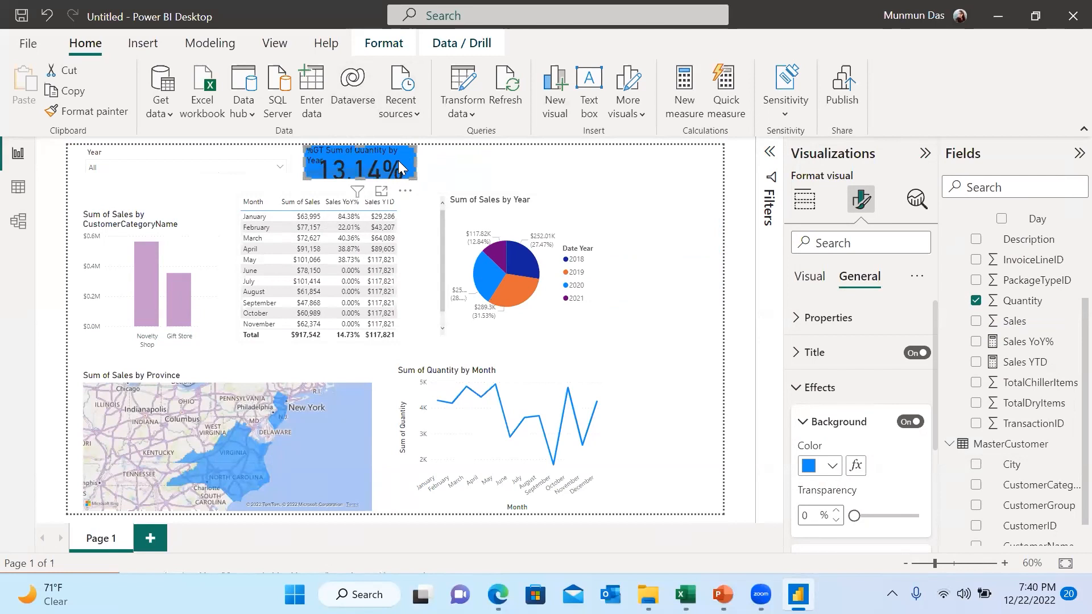
left_click(430, 169)
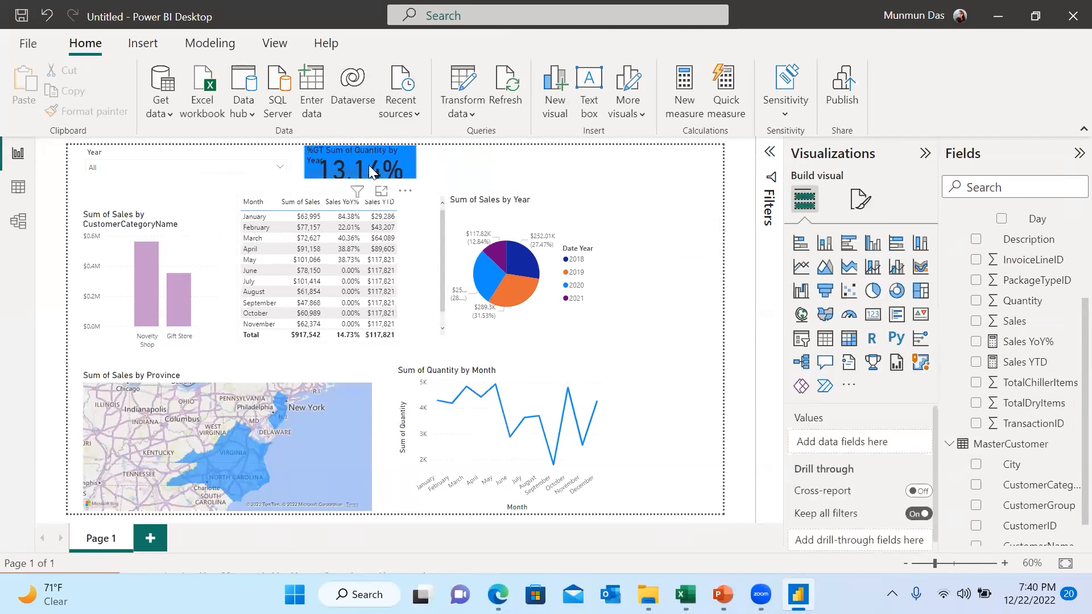
Insert a second KPI visual with Sales as the value and the Date hierarchy's Year as the trend axis
left_click(921, 314)
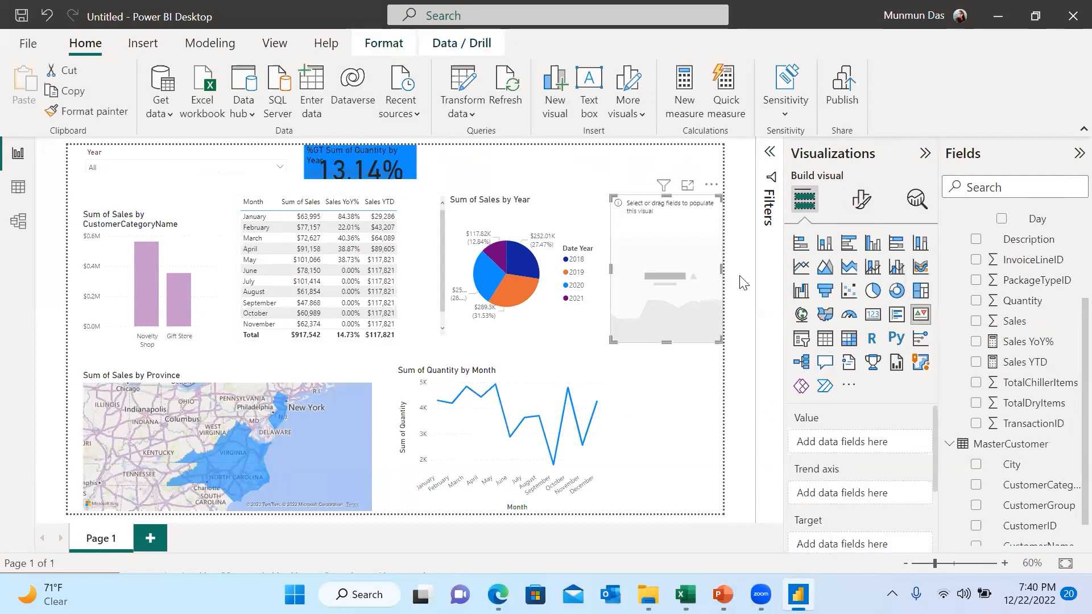
left_click(983, 323)
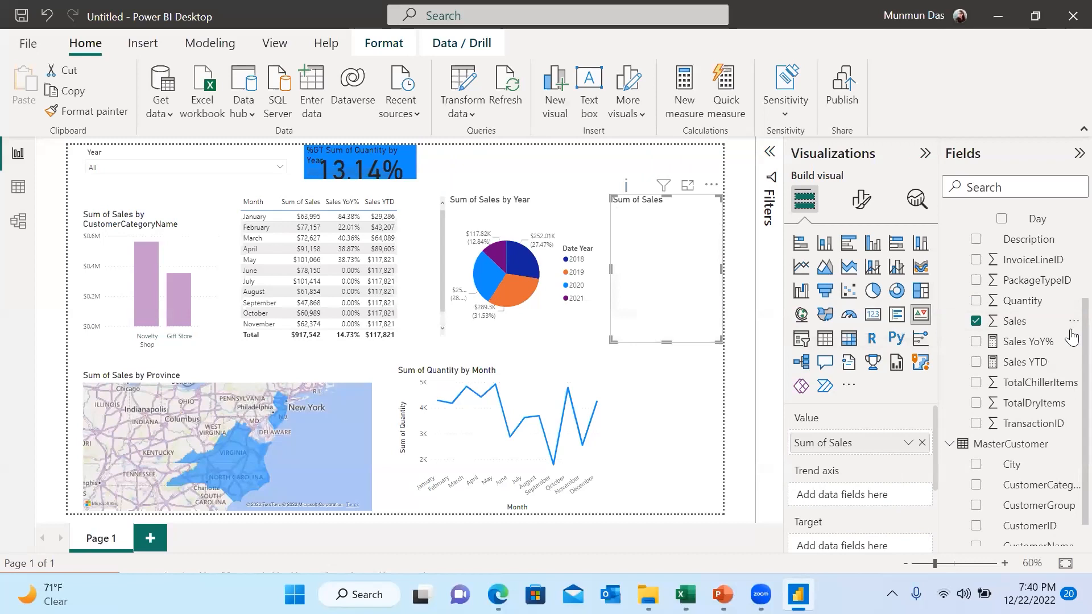
scroll(1066, 284, "up", 3)
left_click_drag(1041, 288, 902, 499)
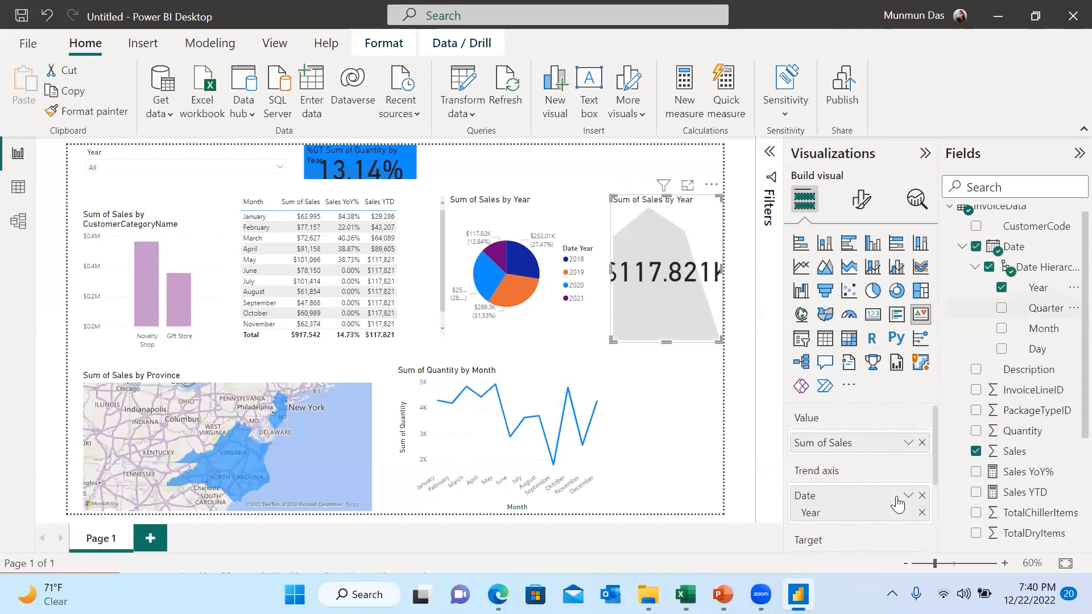
Open the Show value as options for the new KPI's Sales value
left_click(909, 443)
mouse_move(970, 418)
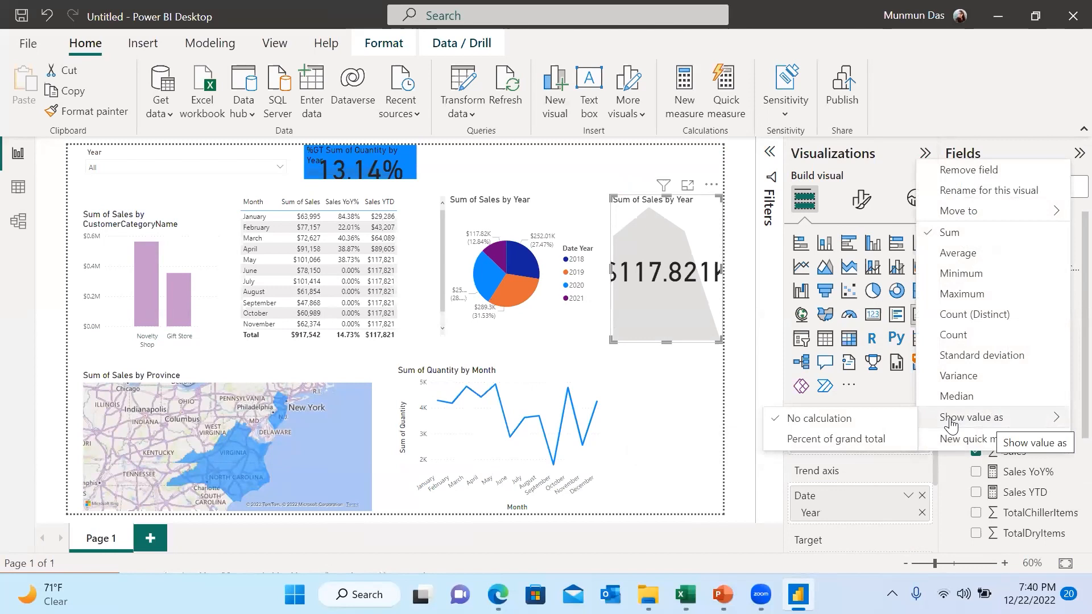
Show the sales KPI as percent of grand total, and shrink and place it beside the blue quantity KPI
left_click(881, 439)
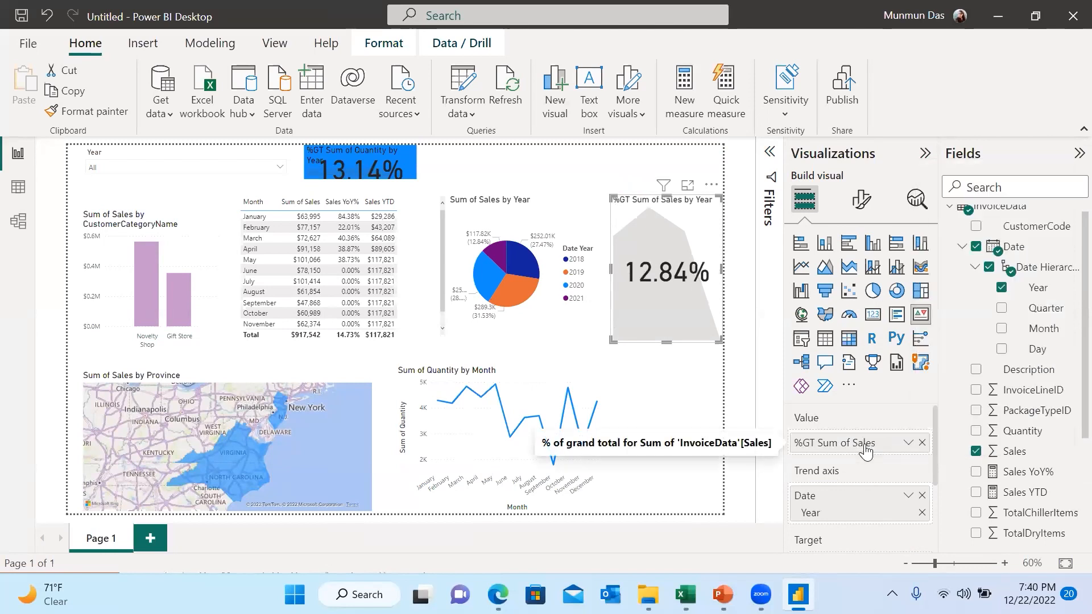
left_click_drag(669, 296, 532, 165)
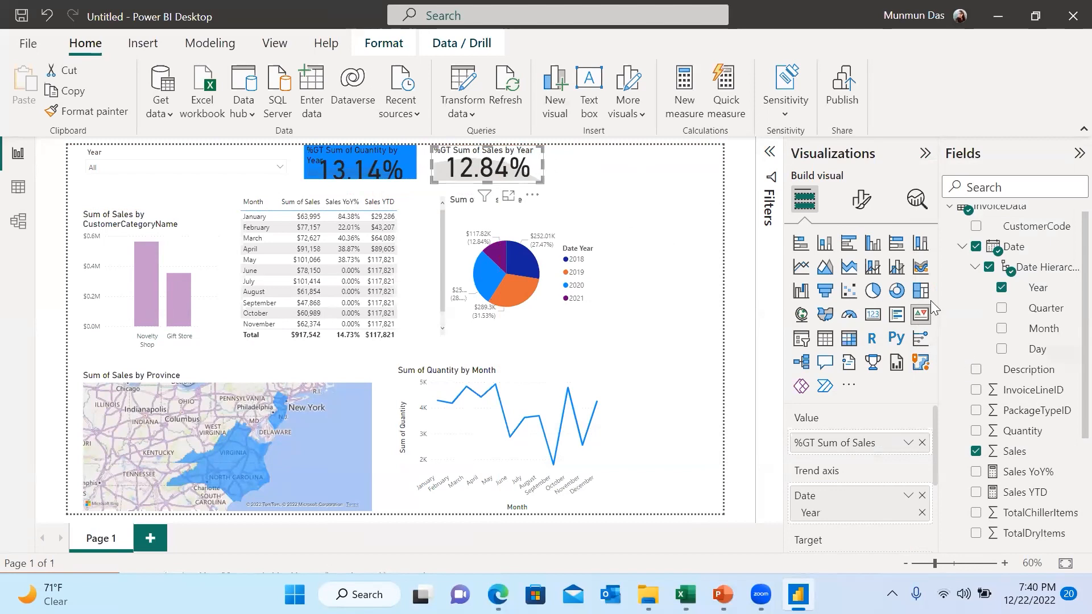
Give the sales KPI card a light orange background color
left_click(863, 201)
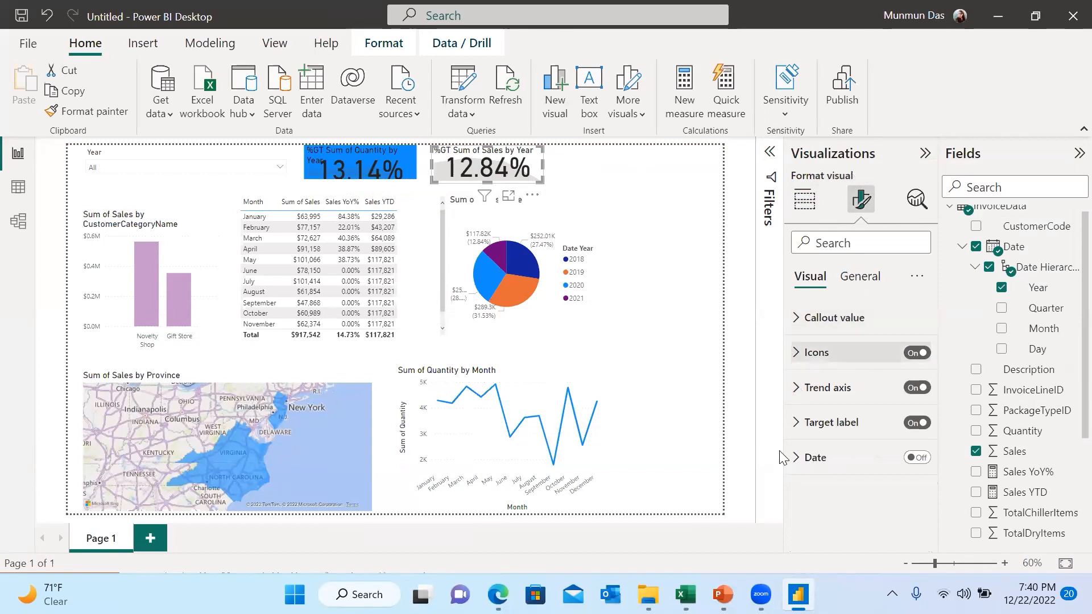
left_click(860, 279)
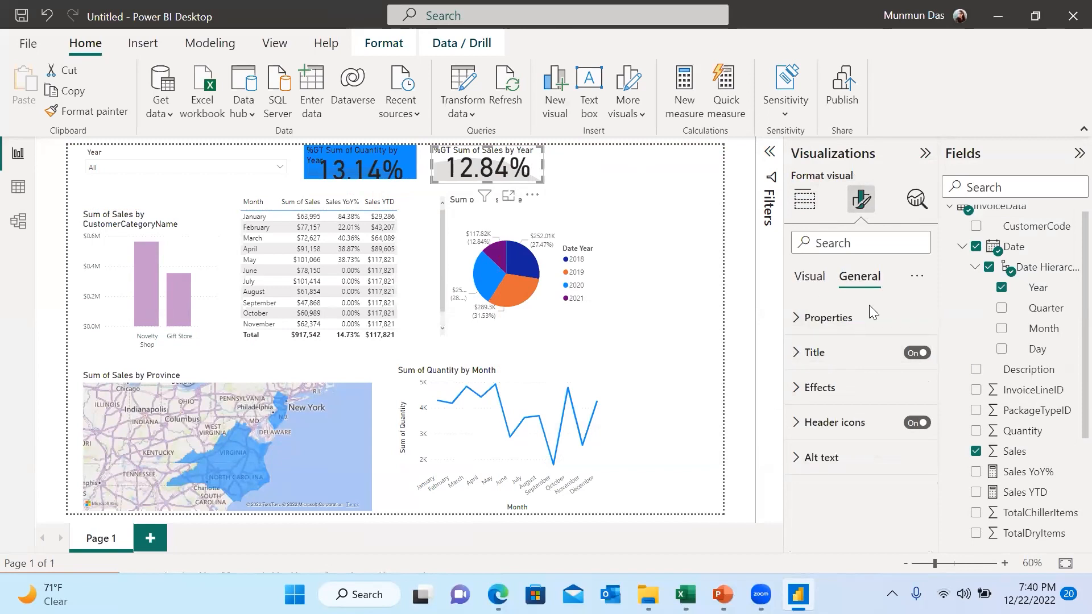
left_click(805, 390)
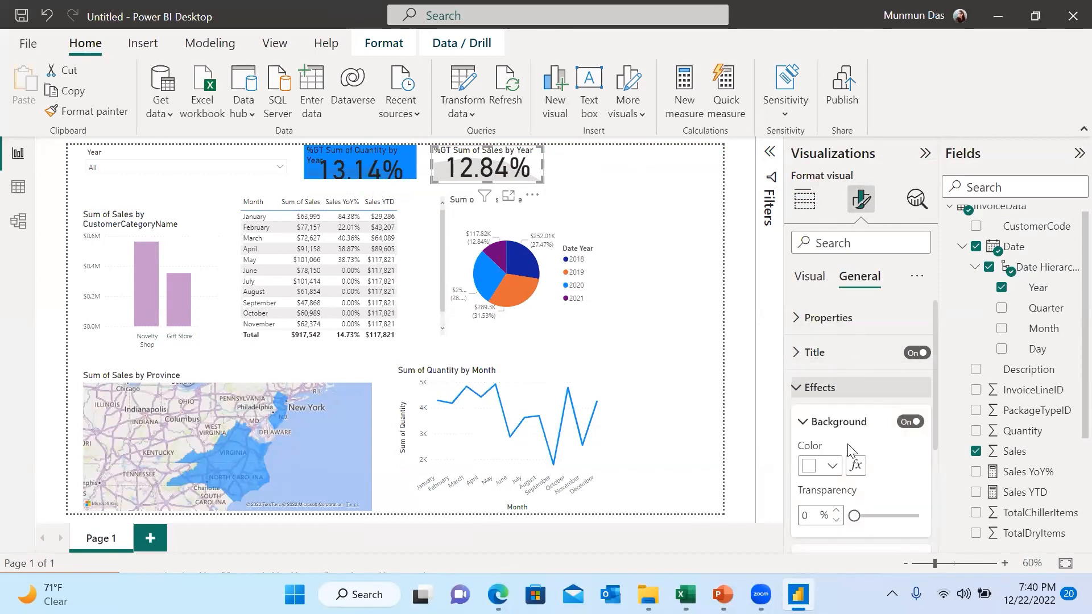
left_click(833, 466)
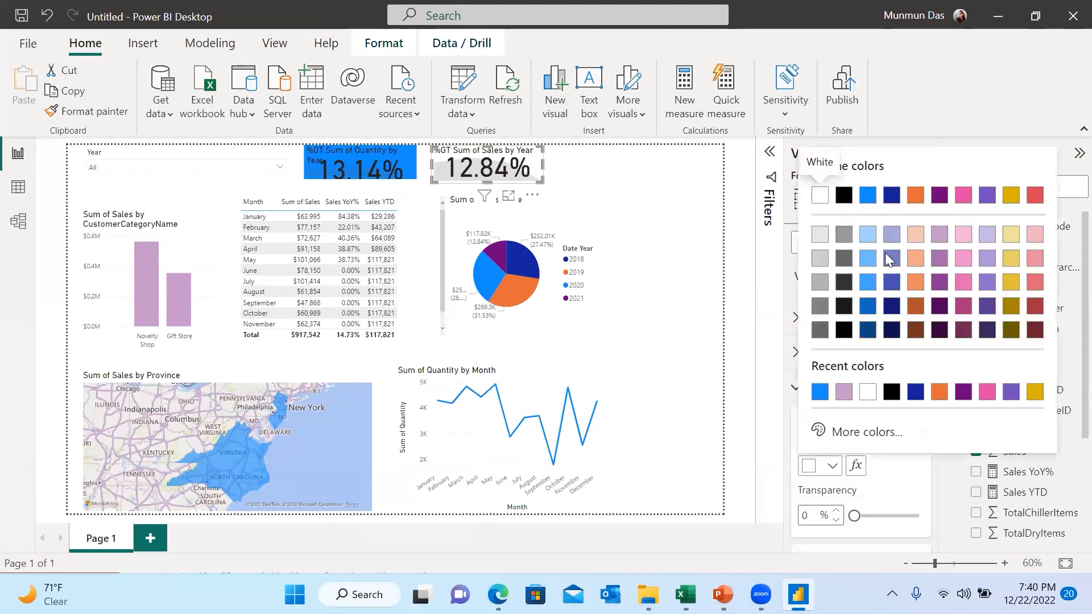
left_click(924, 243)
left_click(673, 236)
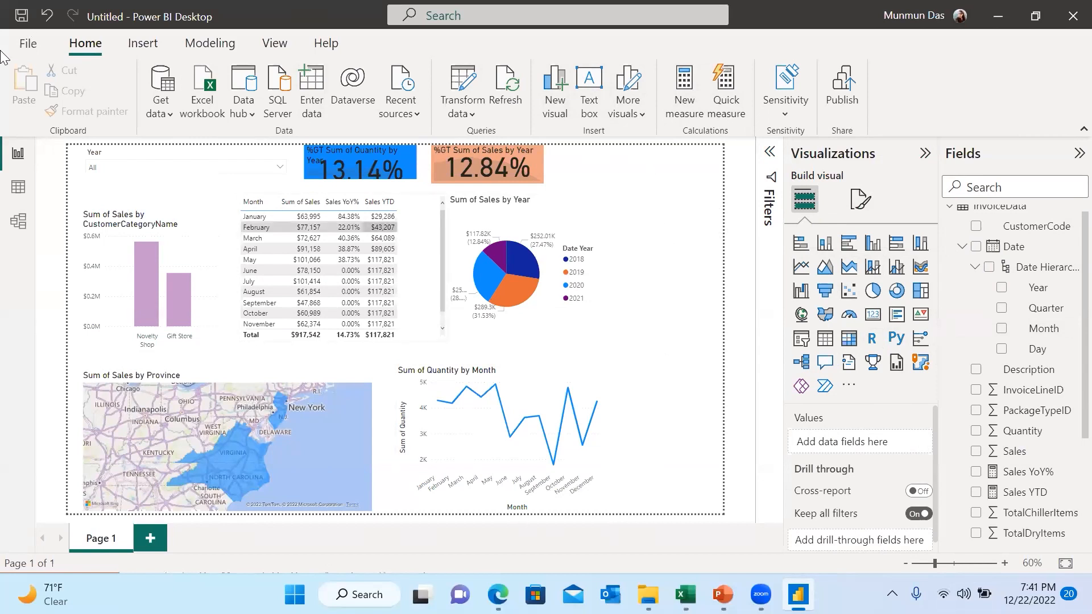
Save the report as a Power BI file named Dashboard in the PowerBI folder
left_click(25, 45)
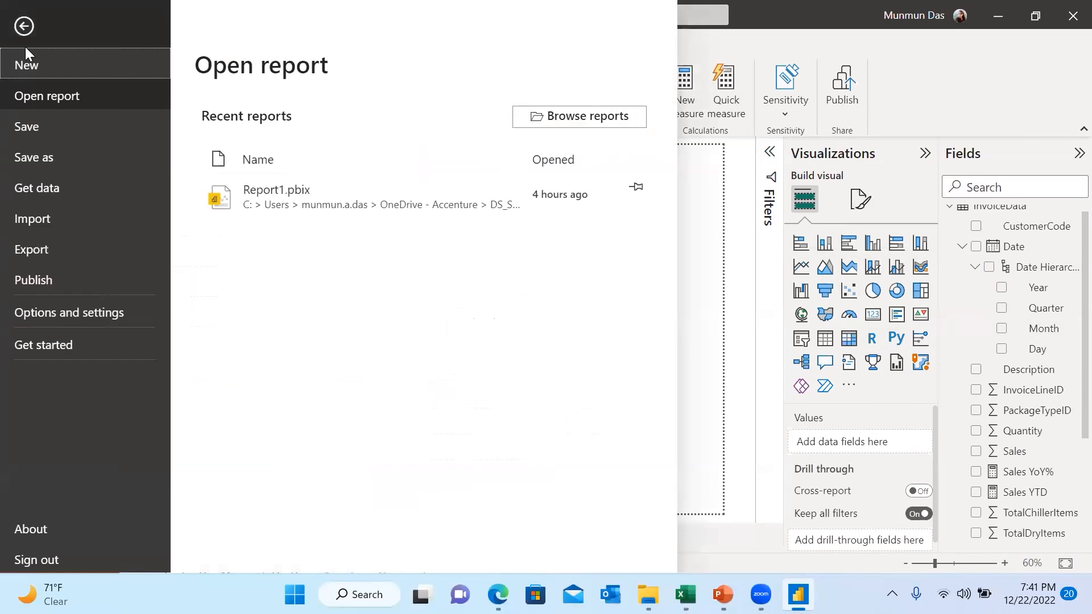
left_click(25, 158)
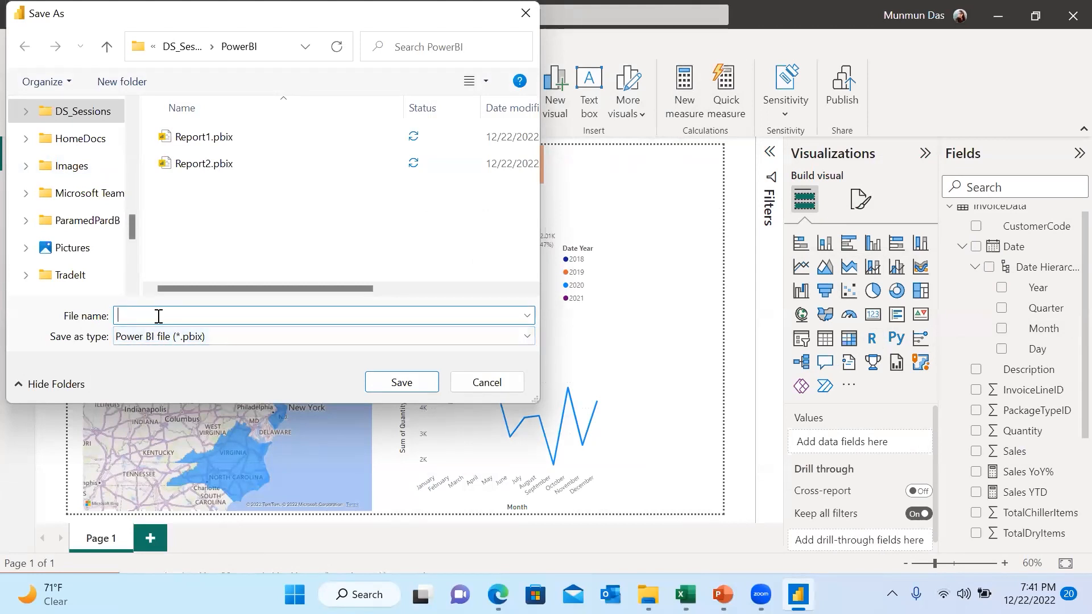
type("Dashboard")
left_click(401, 382)
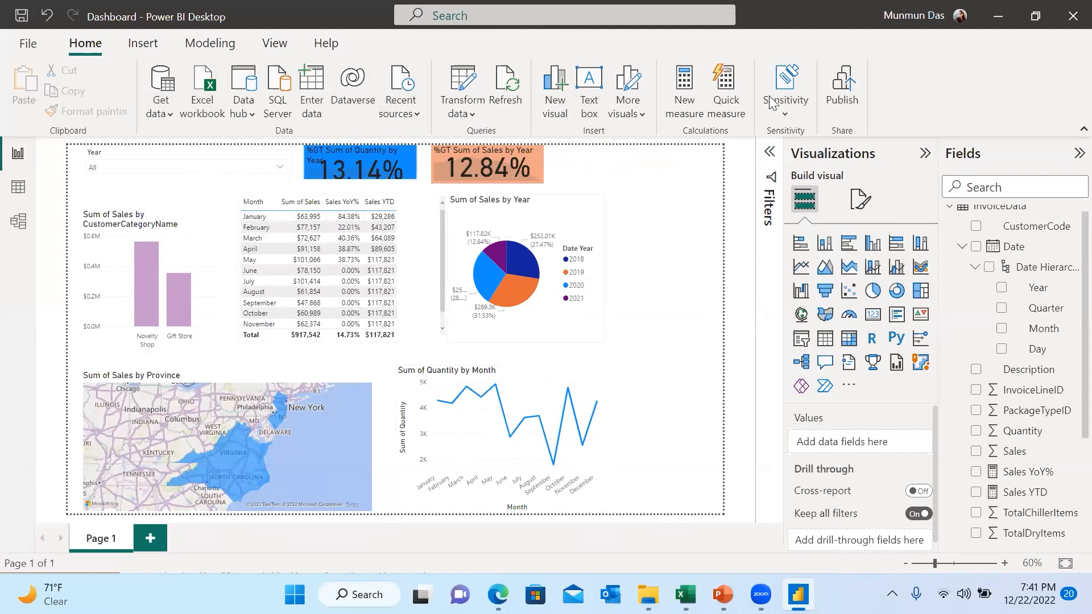
Publish the report to My workspace and open the published Dashboard report in the Power BI service
left_click(843, 101)
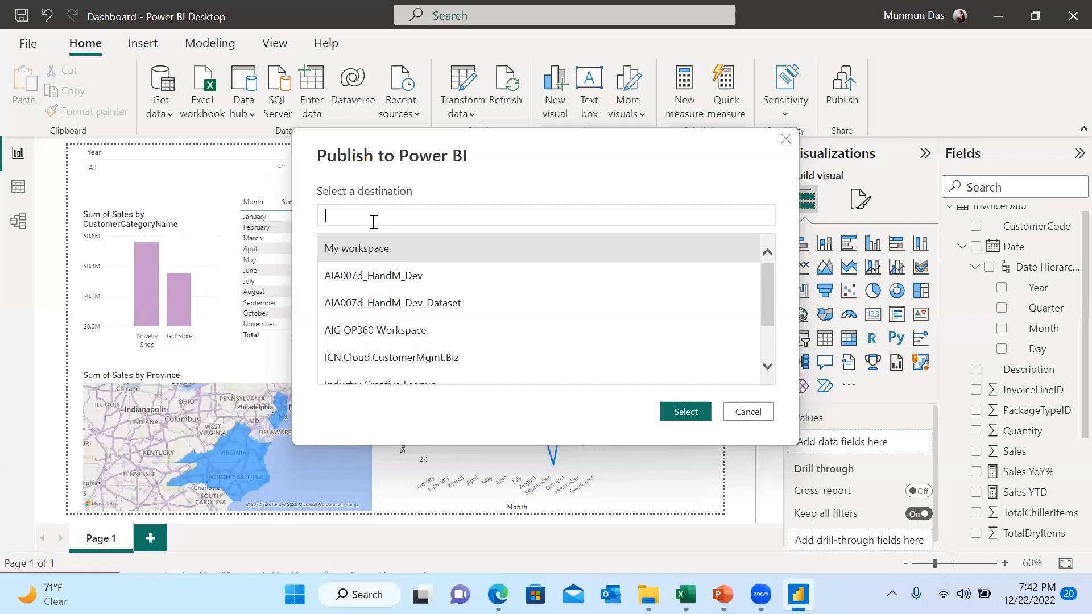
left_click(374, 242)
left_click(685, 410)
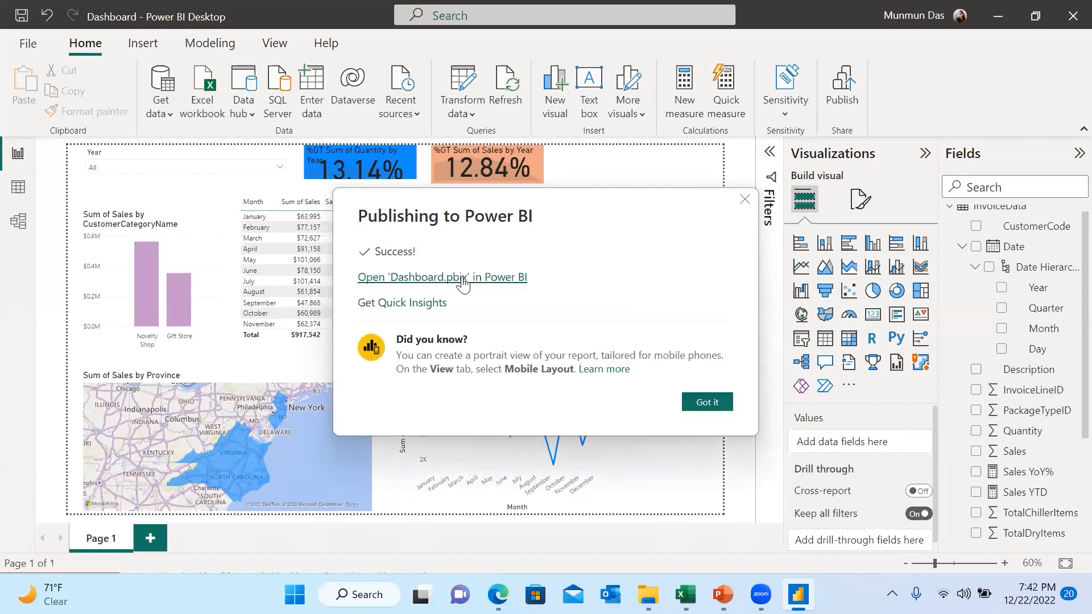
left_click(464, 279)
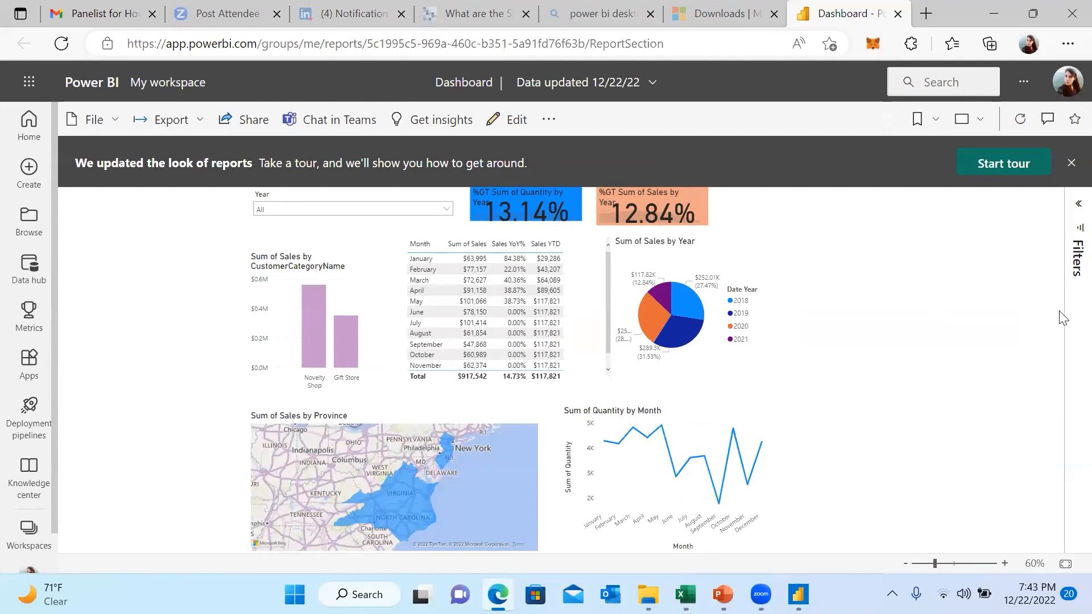
Add Aceitunas to the page's City filter and extend the selection to all cities
left_click(1074, 249)
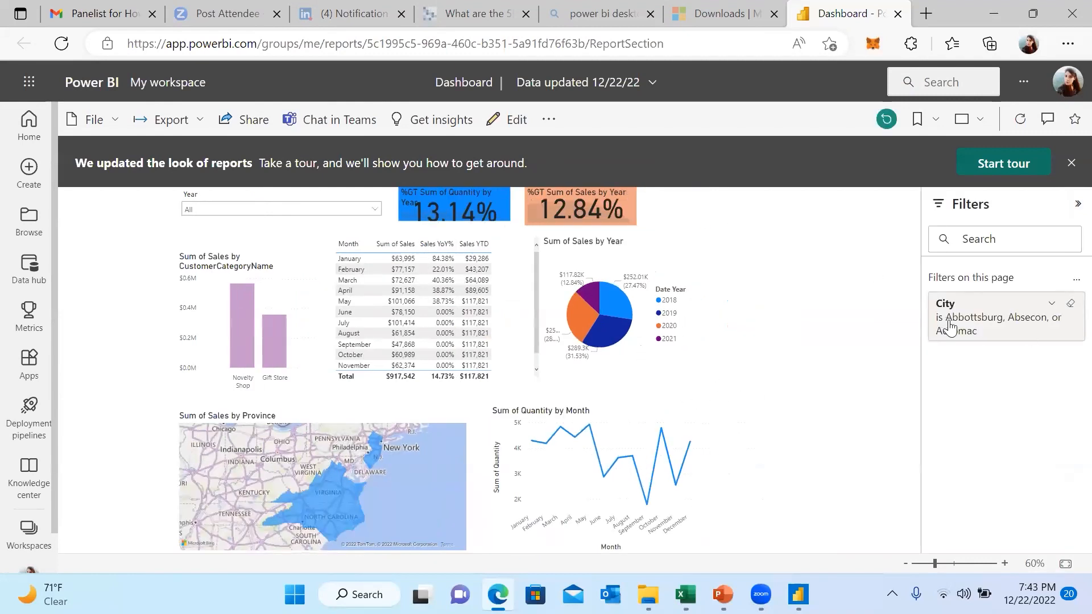
left_click(1051, 306)
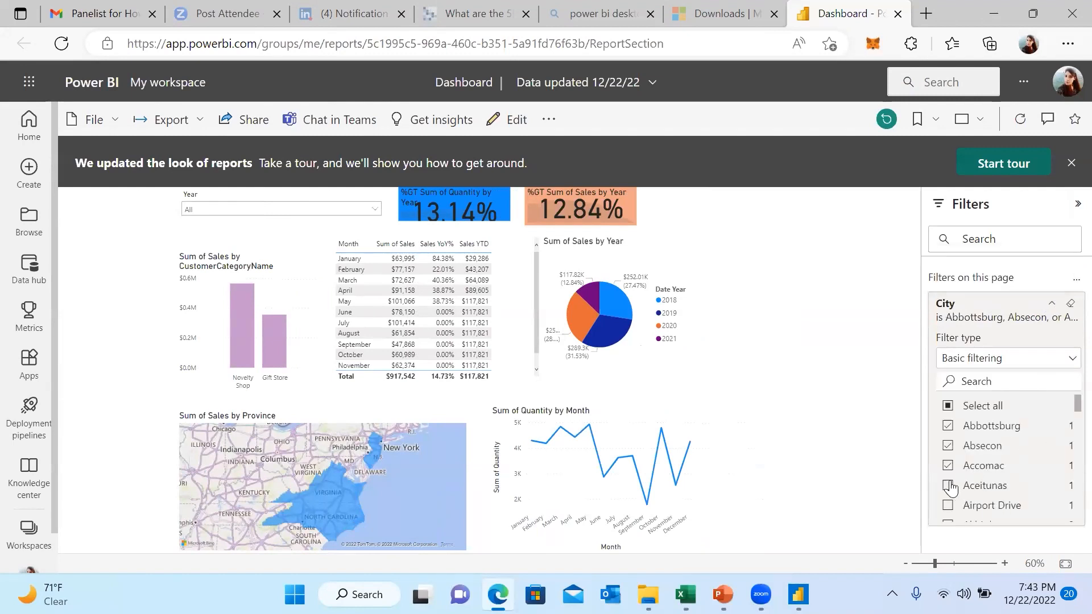
left_click(948, 486)
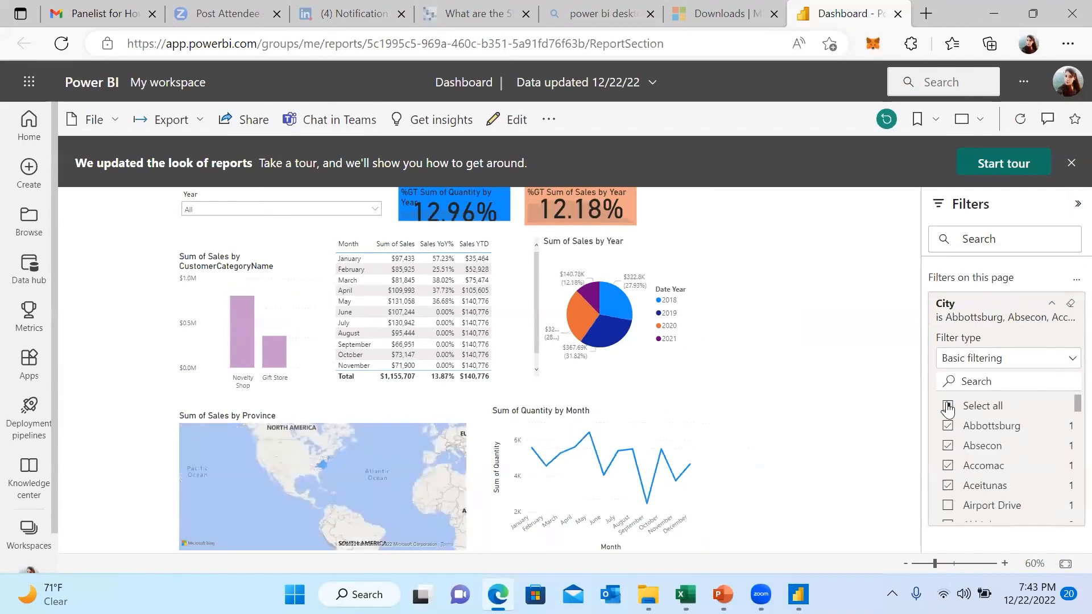
left_click(948, 406)
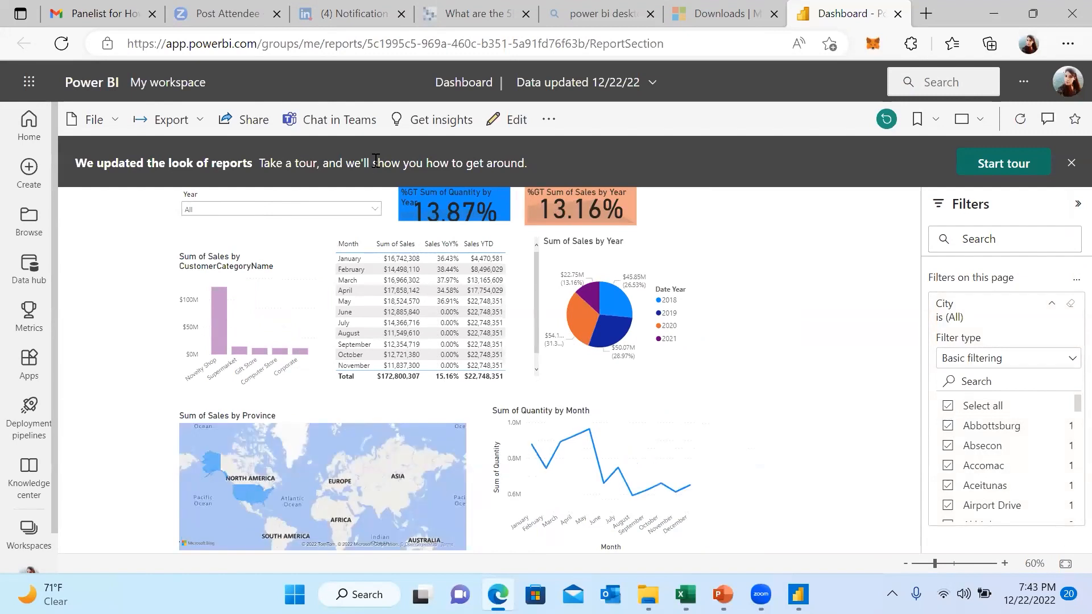
Limit the report's Year slicer to 2018 and 2019
left_click(374, 210)
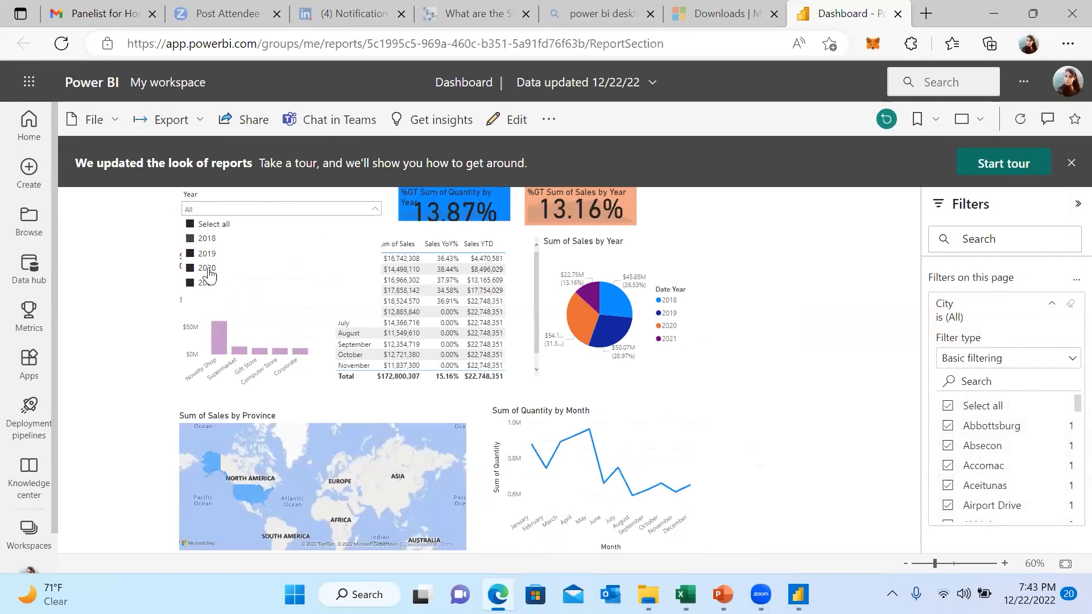
left_click(208, 270)
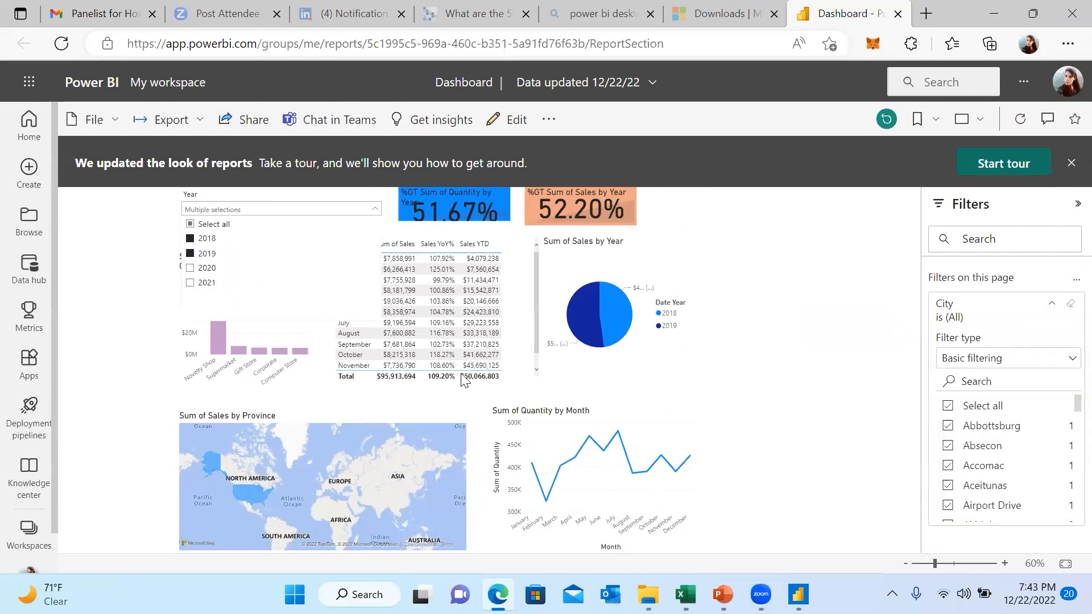
left_click(873, 323)
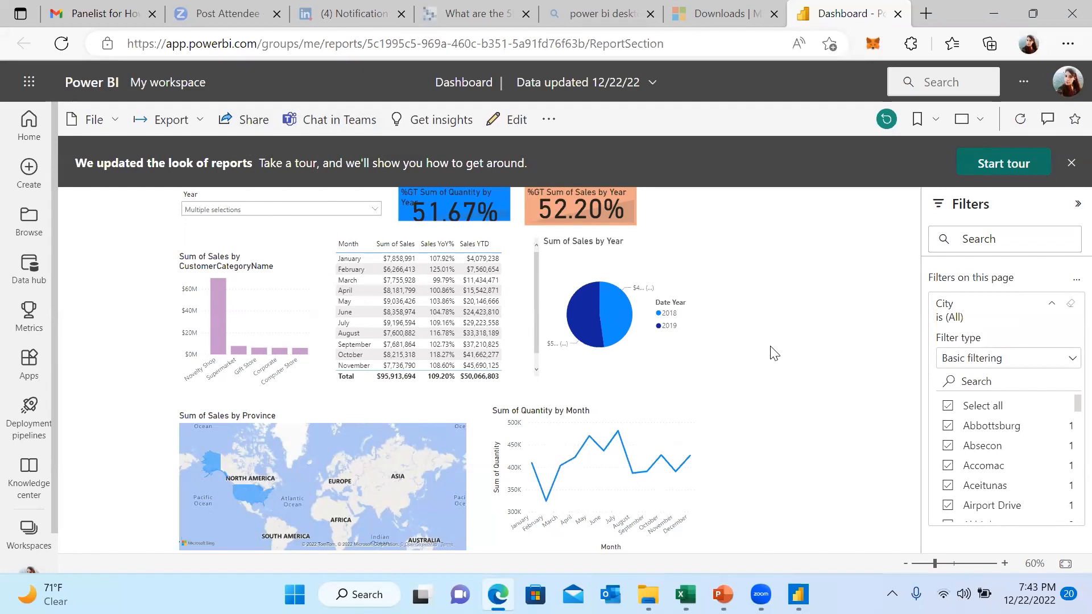
Review the Power BI Desktop download options on Microsoft's downloads page and return to the published Dashboard report
left_click(583, 15)
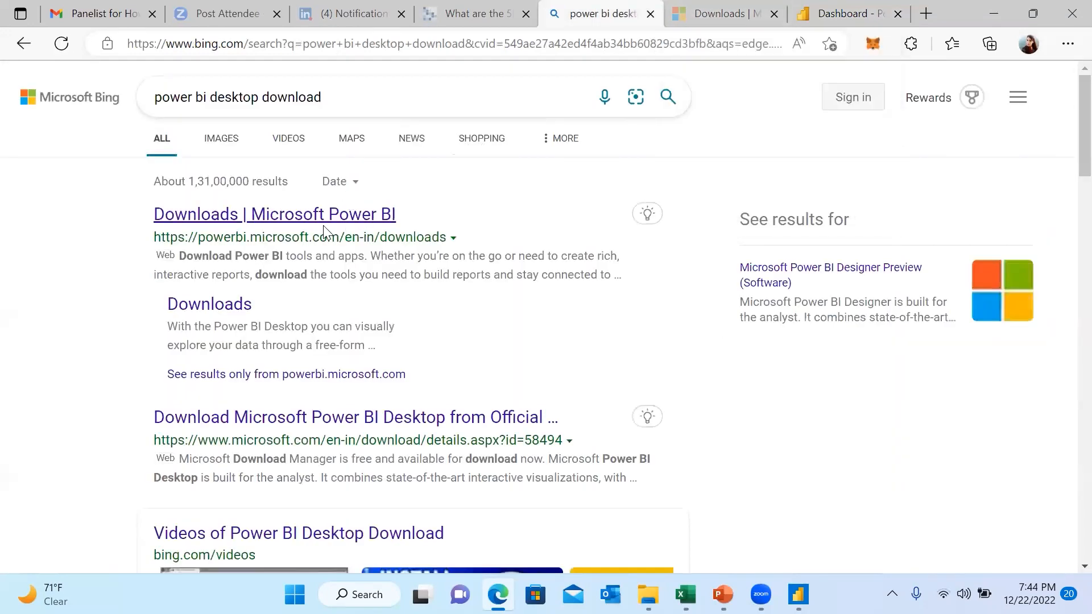
left_click(720, 17)
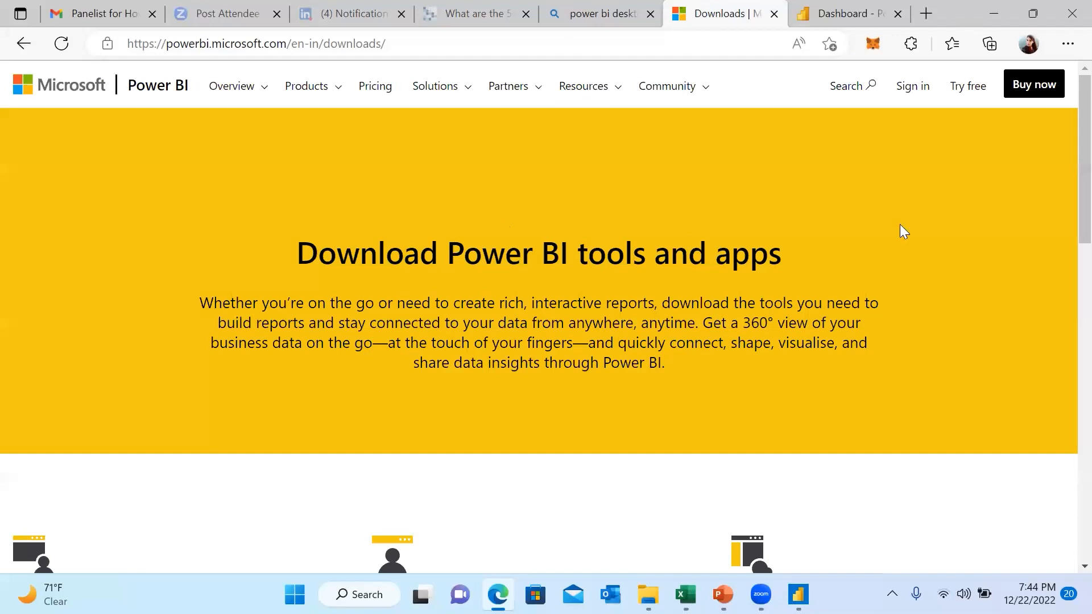
scroll(1065, 281, "down", 10)
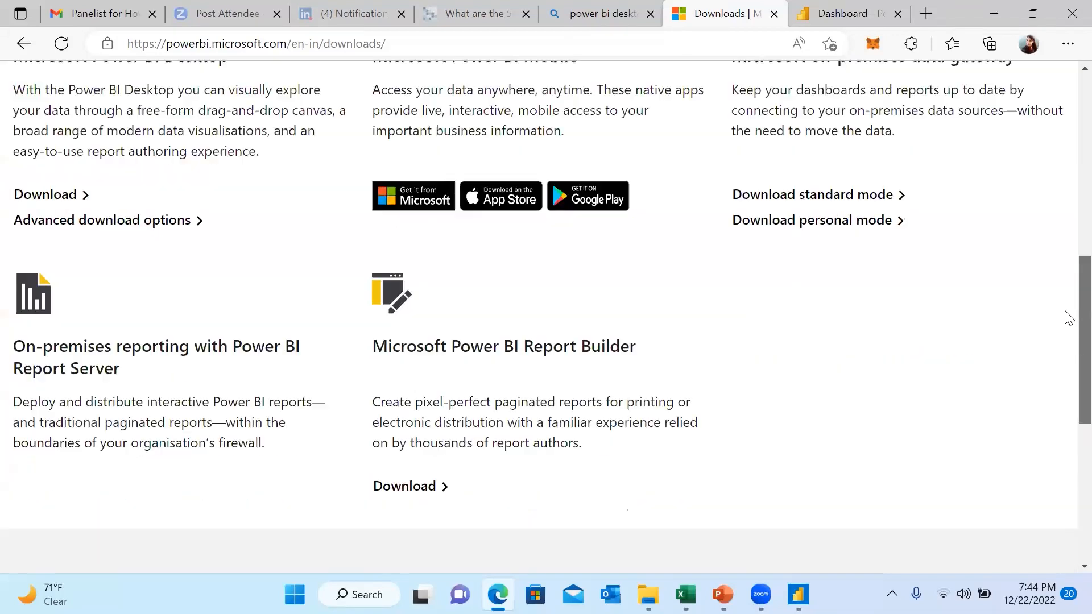
scroll(1065, 290, "up", 3)
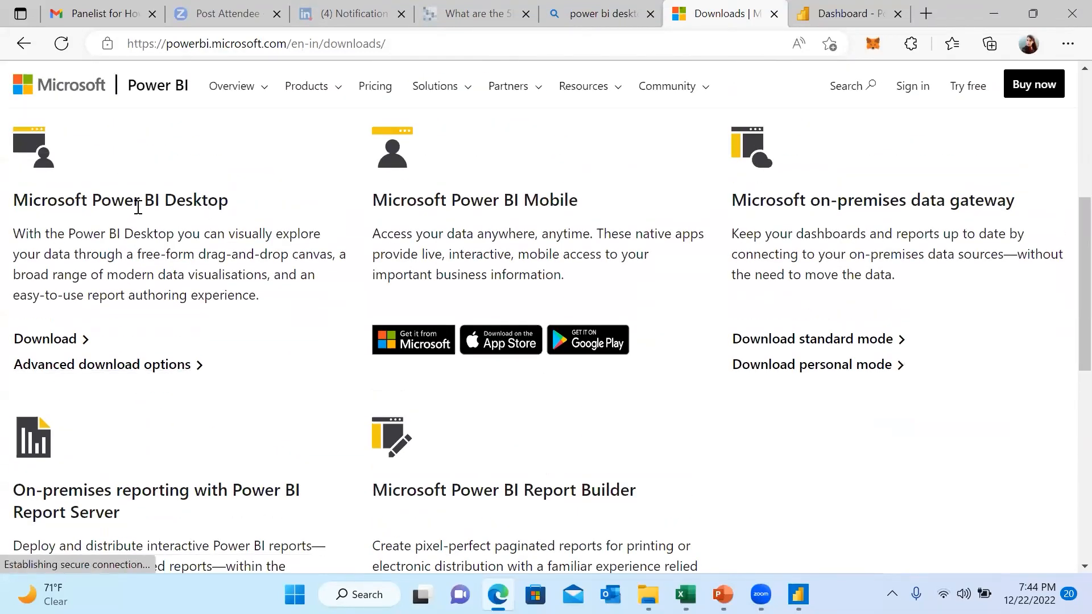
left_click(849, 13)
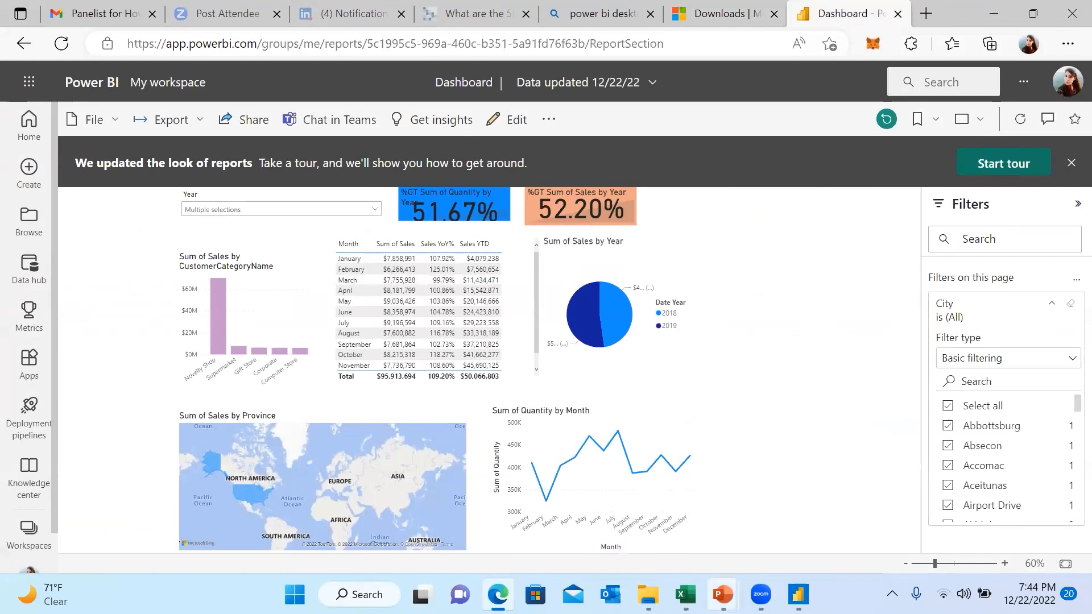
Switch to the Dashboard.xlsx workbook in Excel and look over the Dashboard sheet, including its yearly sales trend table
left_click(686, 595)
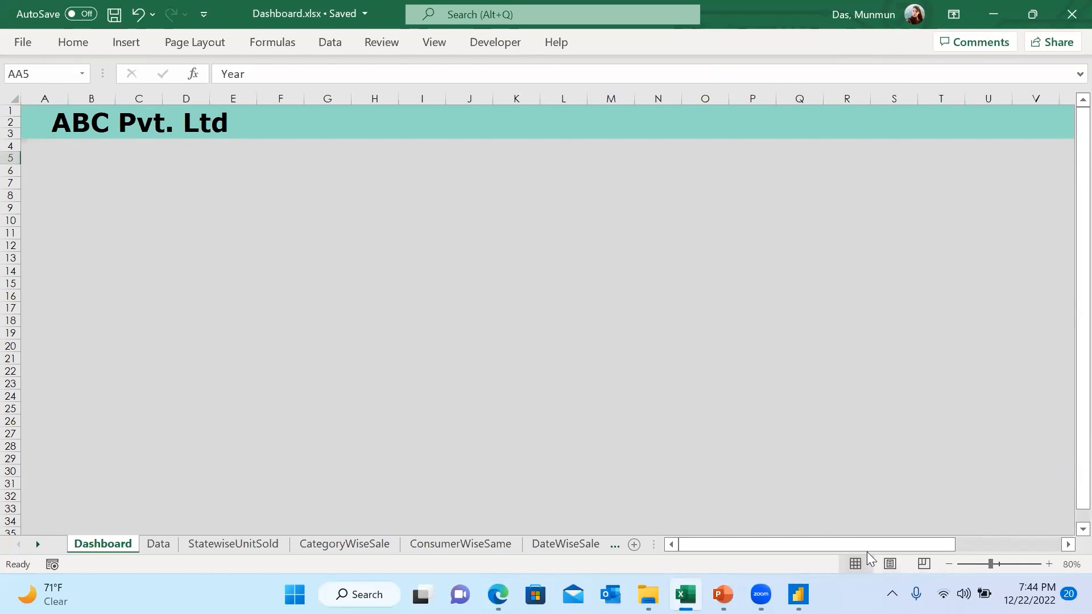
left_click_drag(951, 546, 1067, 551)
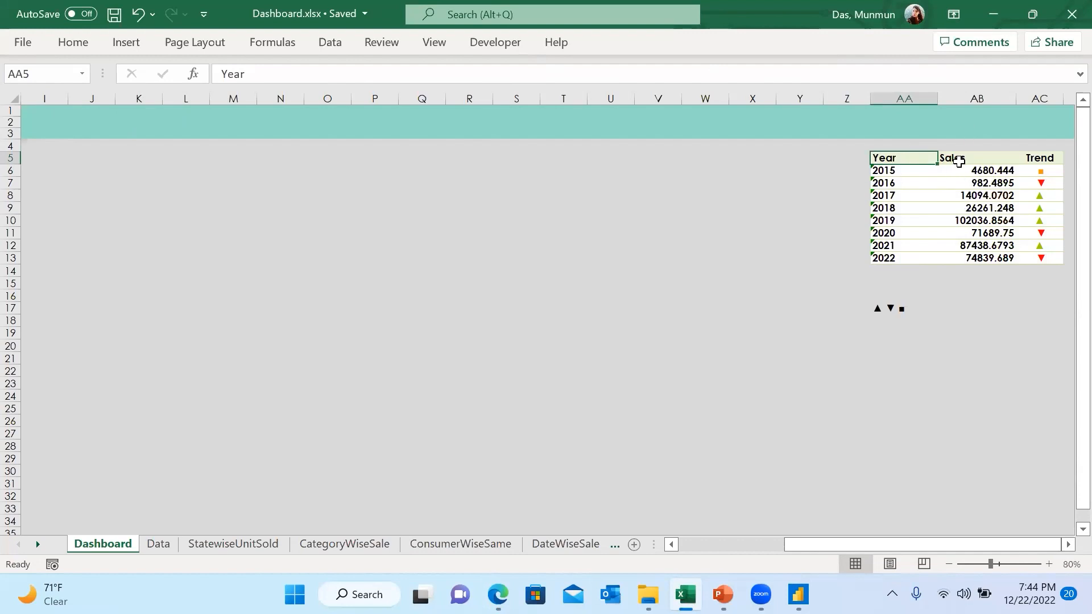
left_click_drag(821, 544, 649, 546)
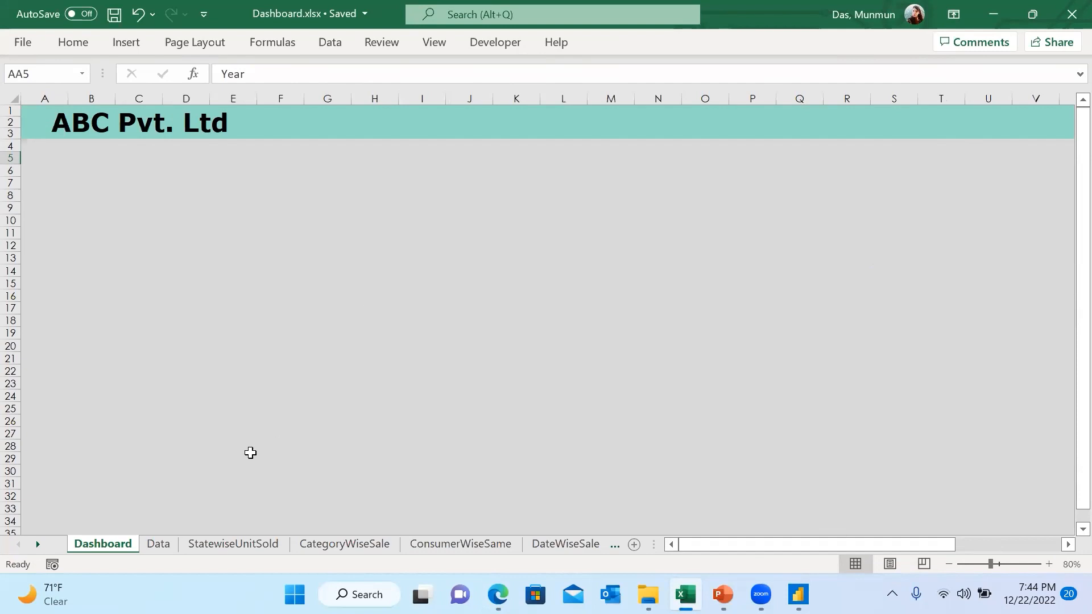
Examine the extent of the Data sheet's records from the first row to the last, and return to the start
left_click(160, 545)
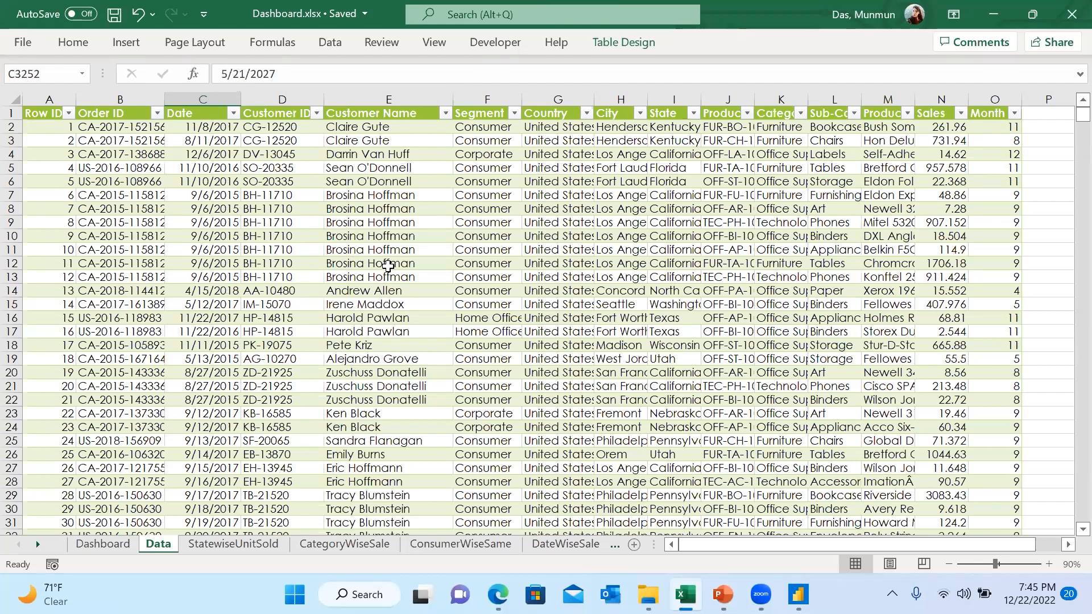
left_click(47, 130)
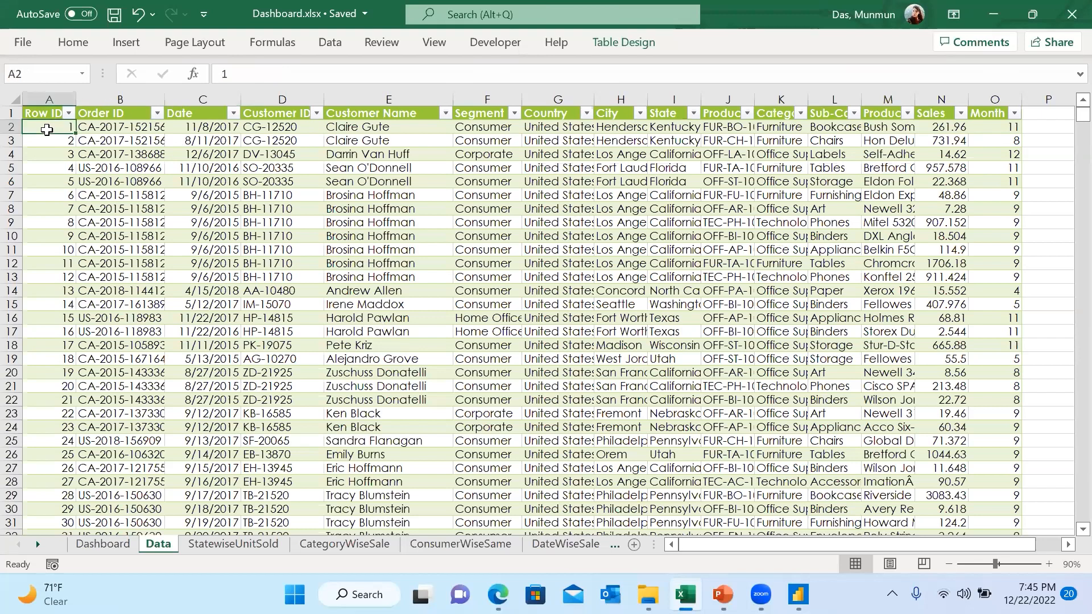
key("ctrl+shift+Down")
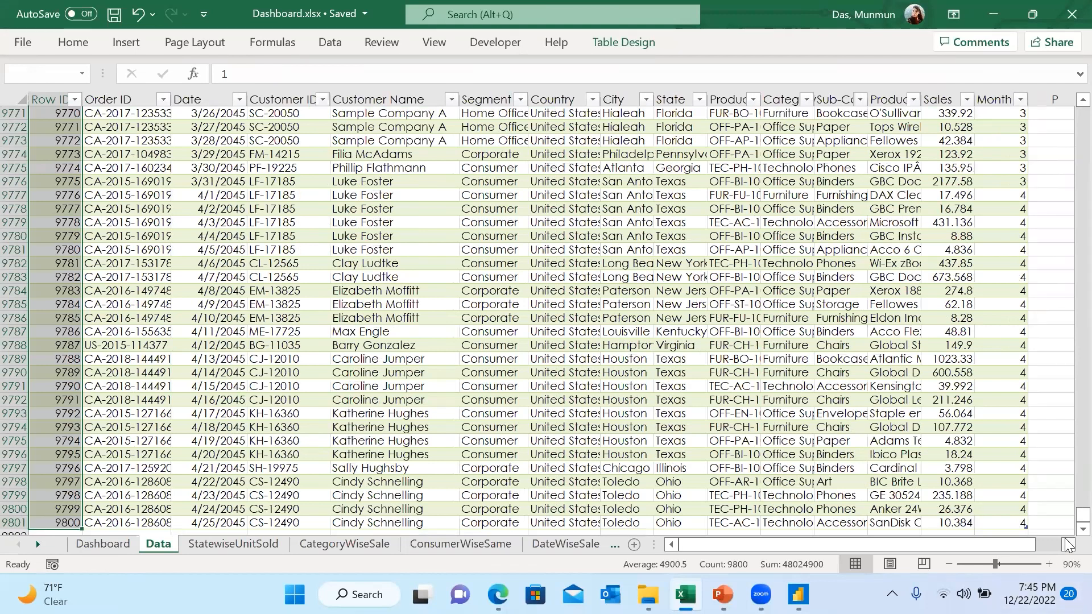
left_click_drag(1064, 516, 1065, 435)
left_click_drag(1065, 251, 1065, 75)
left_click(163, 164)
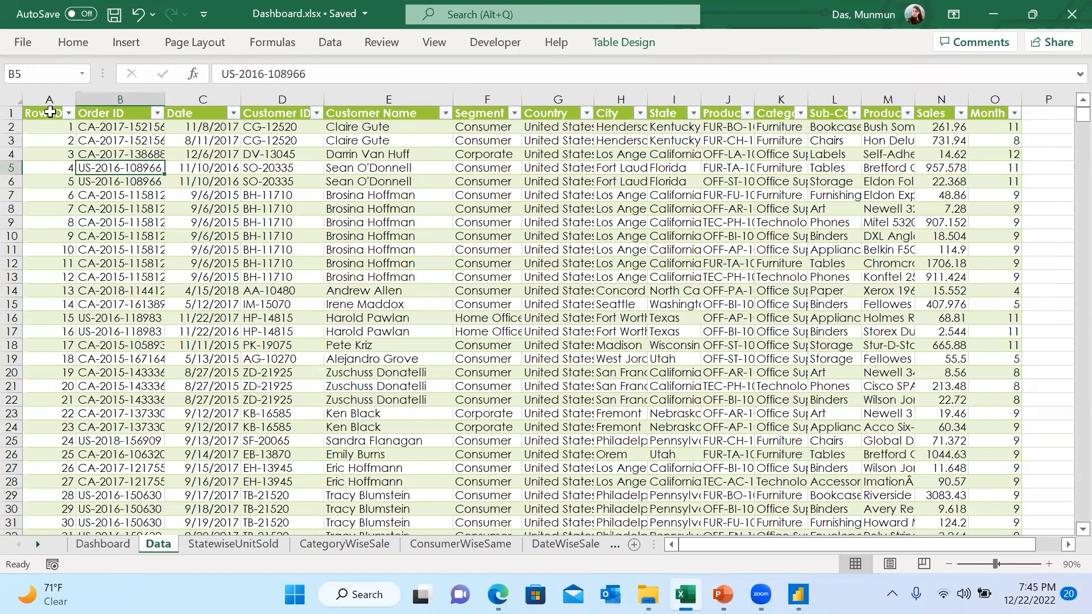
Insert a PivotTable on a new worksheet from columns A to O of the Data sheet
left_click(13, 100)
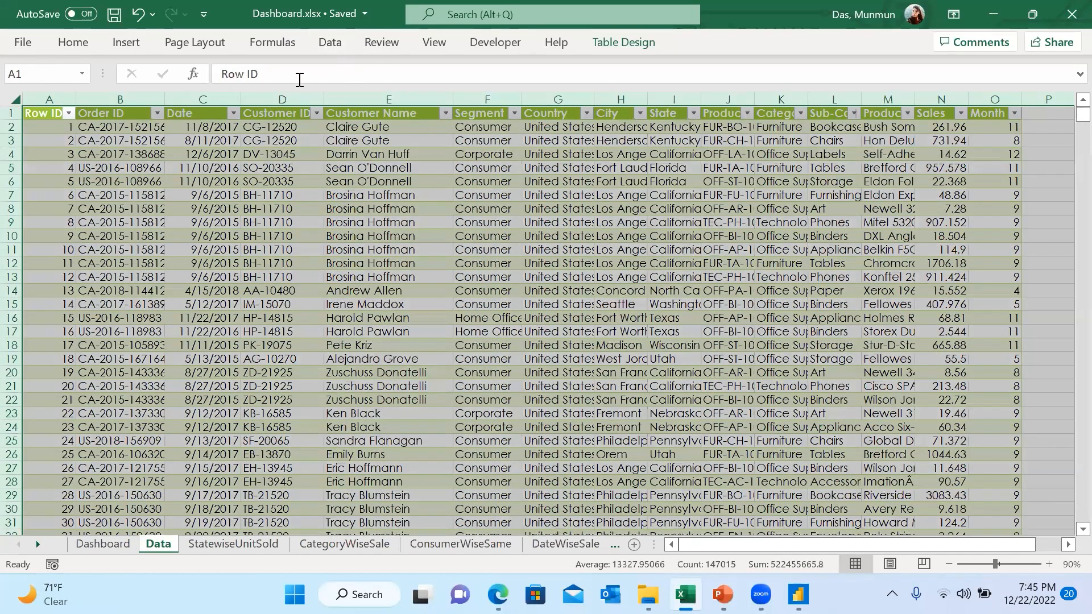
left_click(132, 43)
left_click(34, 75)
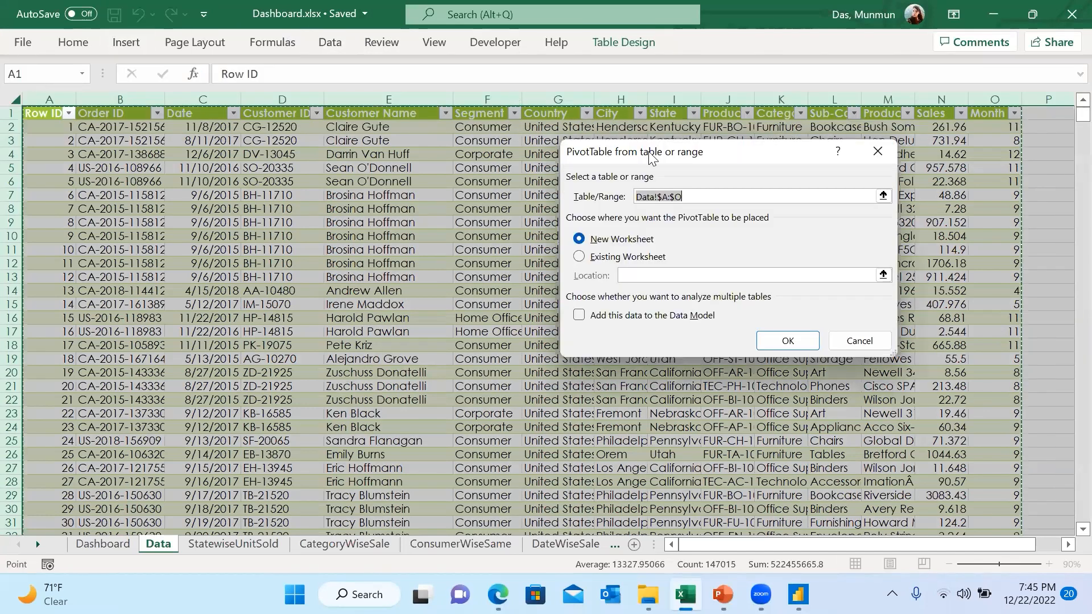
left_click(802, 339)
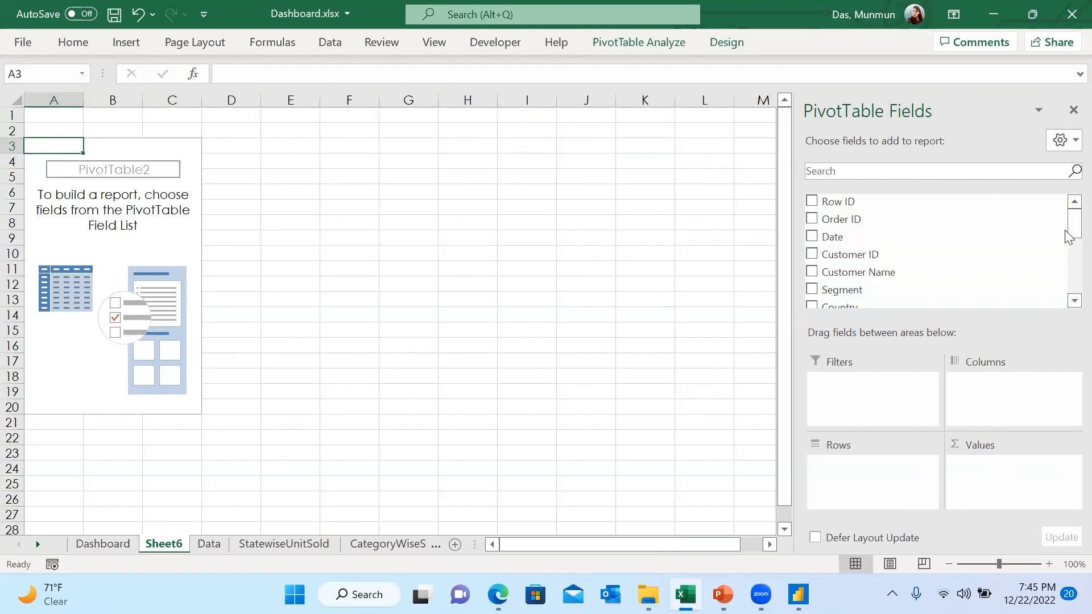
Lay out the new PivotTable with Segment as rows and the sum of Sales as values
left_click_drag(1068, 230, 1070, 238)
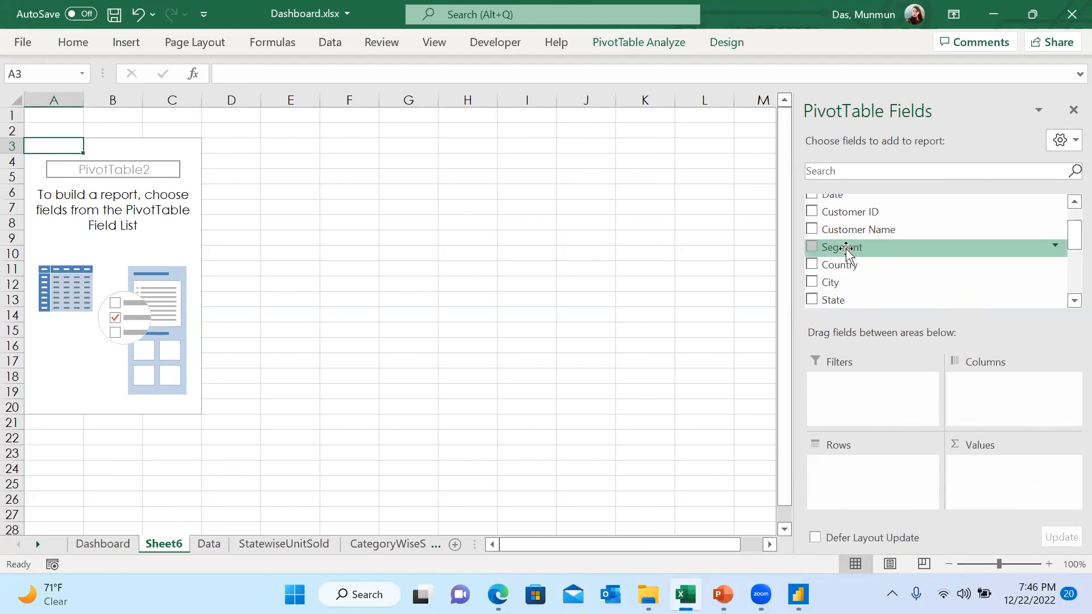
left_click_drag(846, 250, 839, 483)
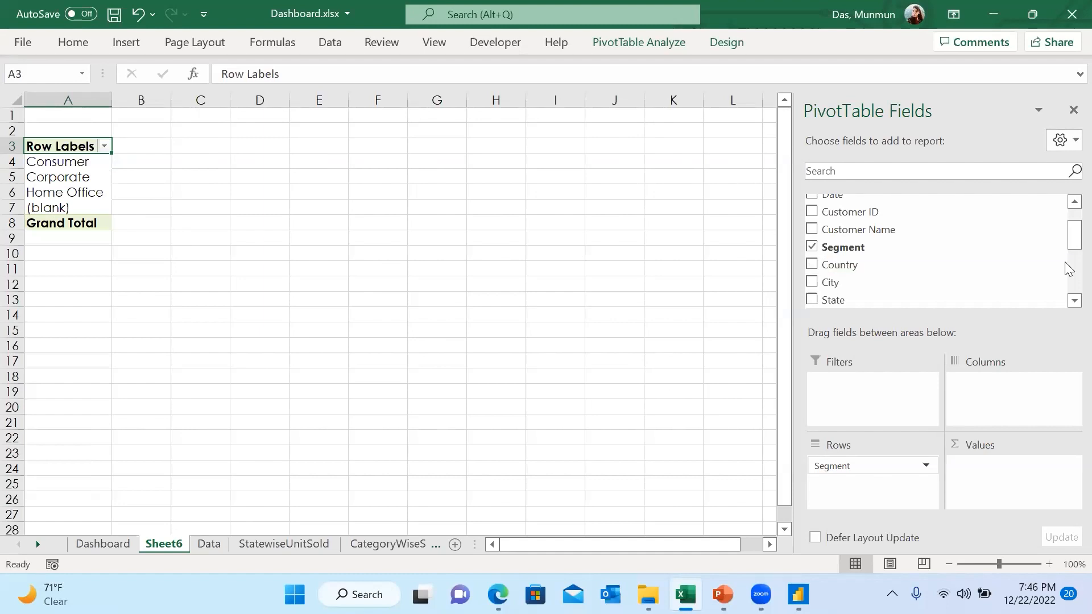
left_click_drag(1068, 243, 1068, 267)
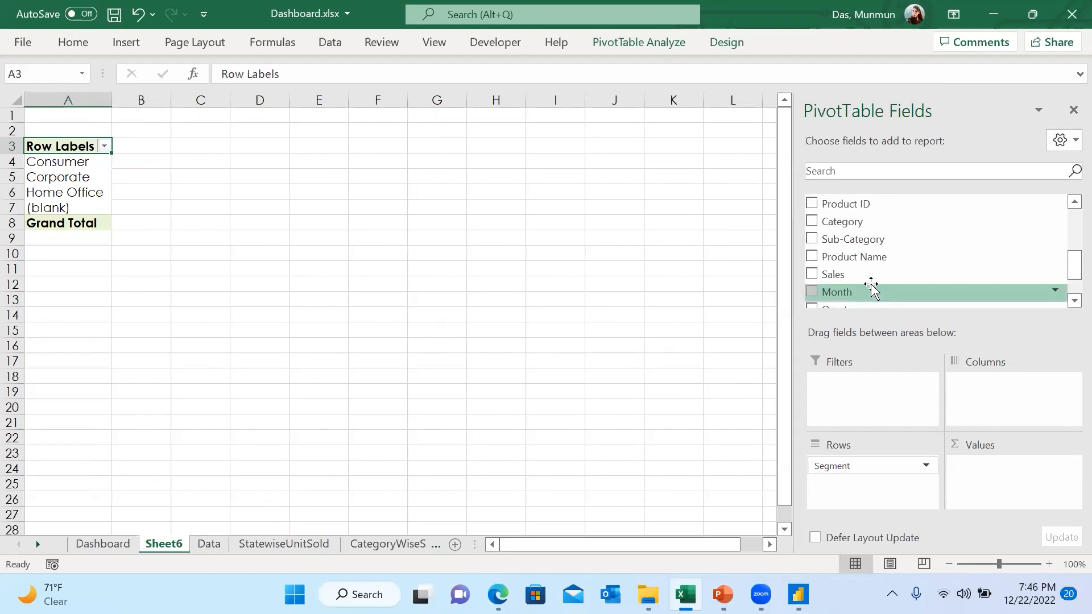
left_click_drag(861, 276, 988, 478)
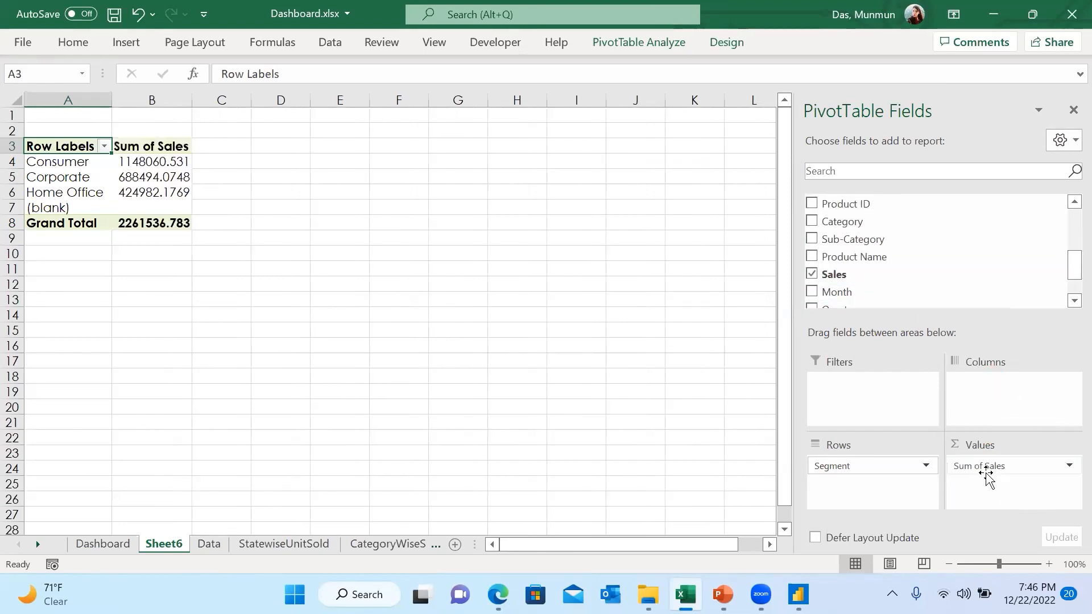
Look over the summary calculation types in the Sum of Sales value field settings and close them unchanged
left_click(1069, 467)
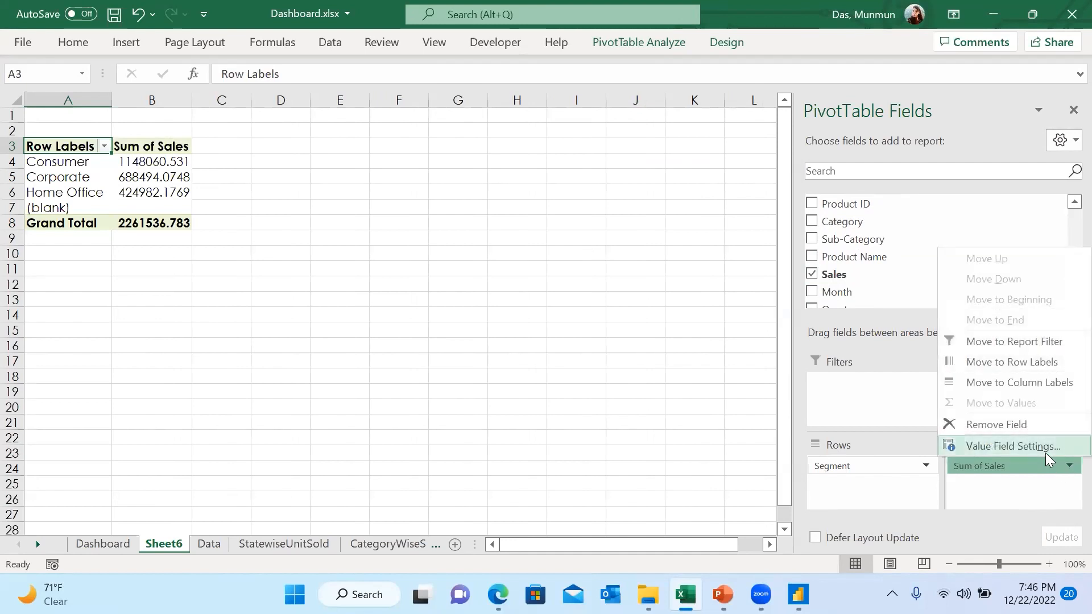
left_click(1048, 449)
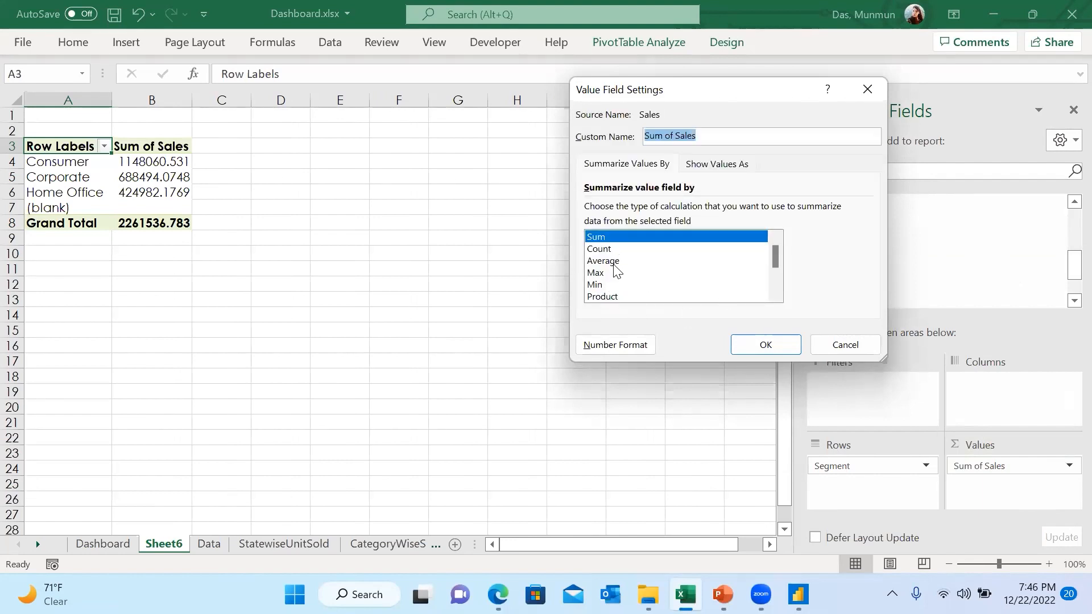
left_click(868, 89)
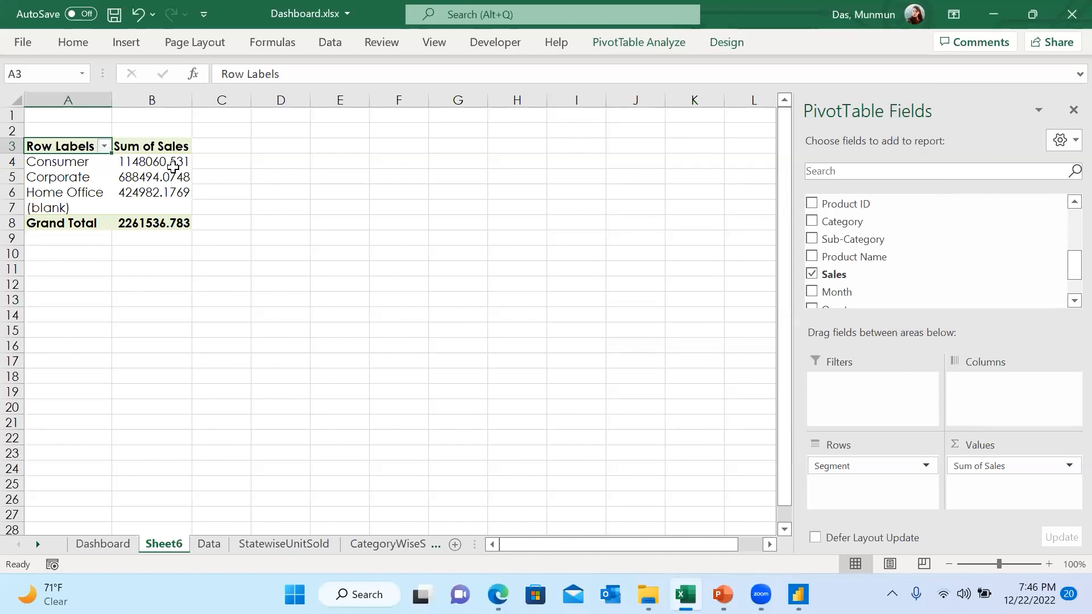
Delete the Sheet6 worksheet that holds the new segment PivotTable
left_click(103, 545)
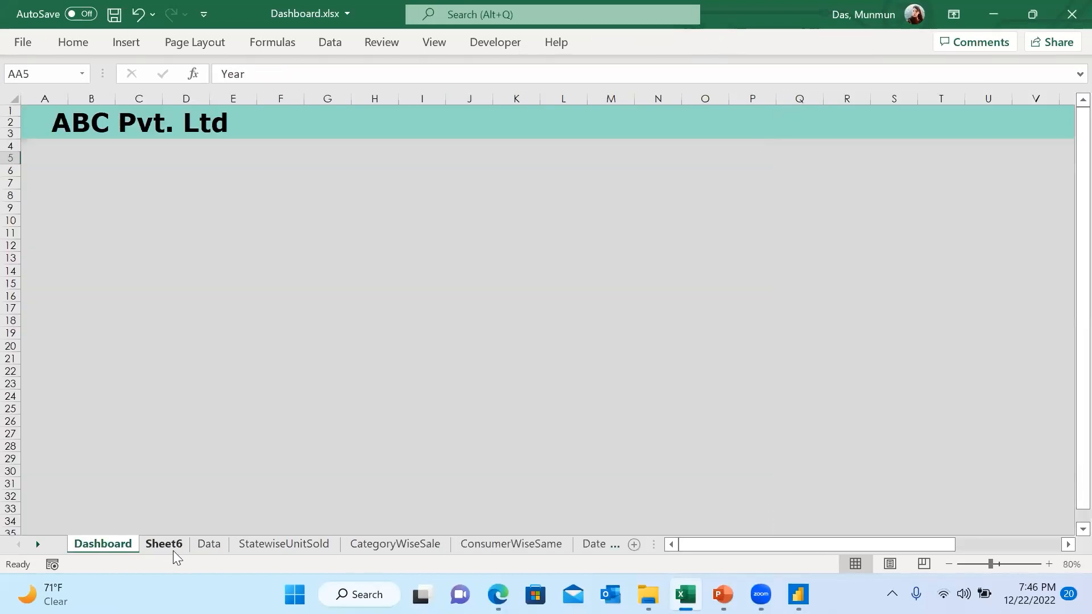
left_click(170, 546)
key("ctrl+Page_Down")
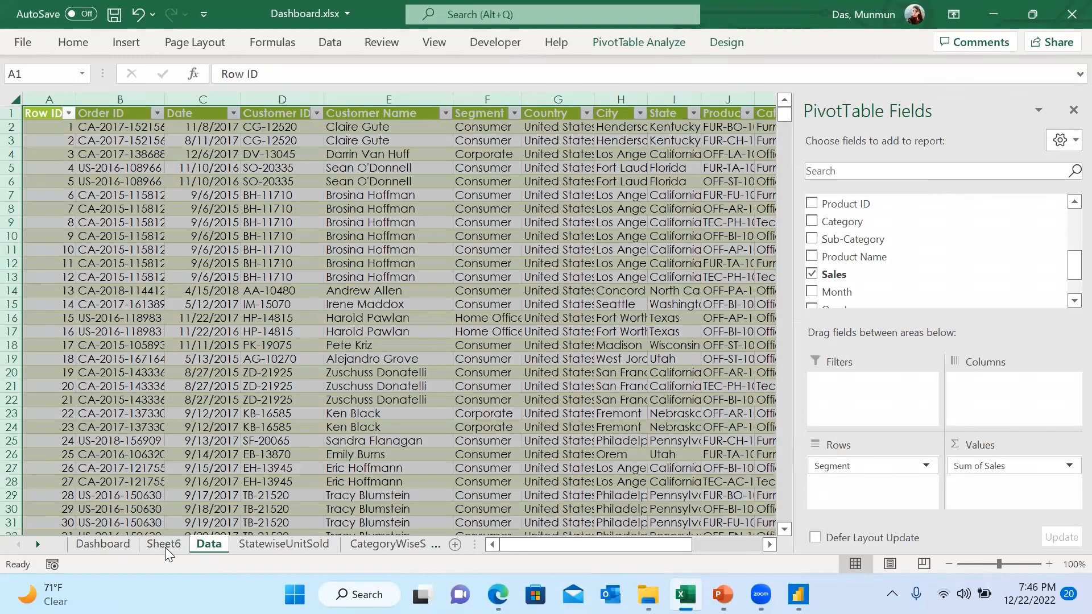
left_click(164, 548)
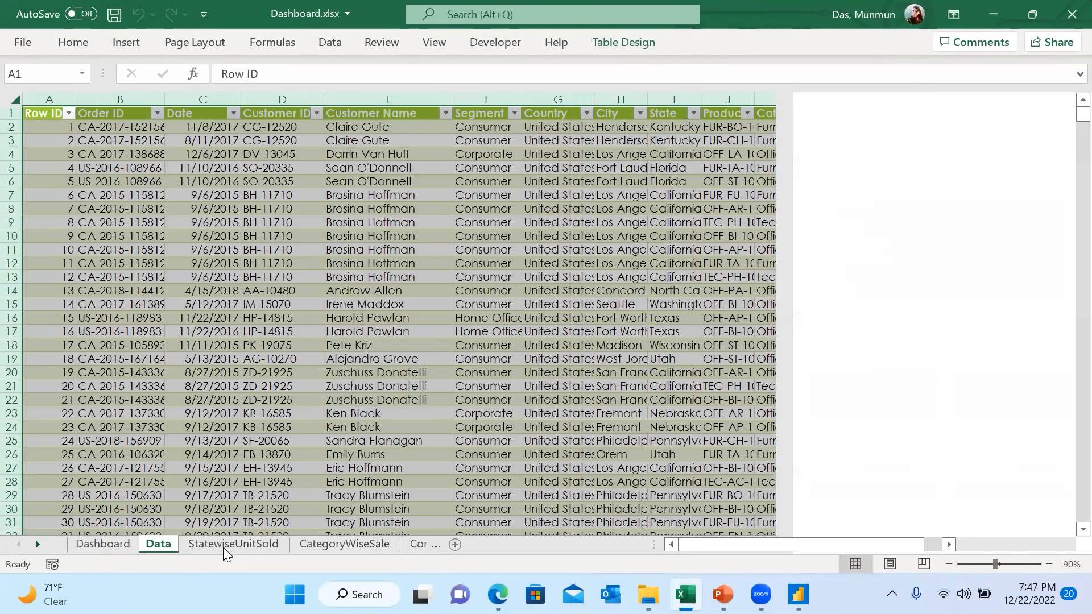
Review the PivotTables and charts on the StatewiseUnitSold and CategoryWiseSale sheets, dismissing the chat notifications
left_click(223, 548)
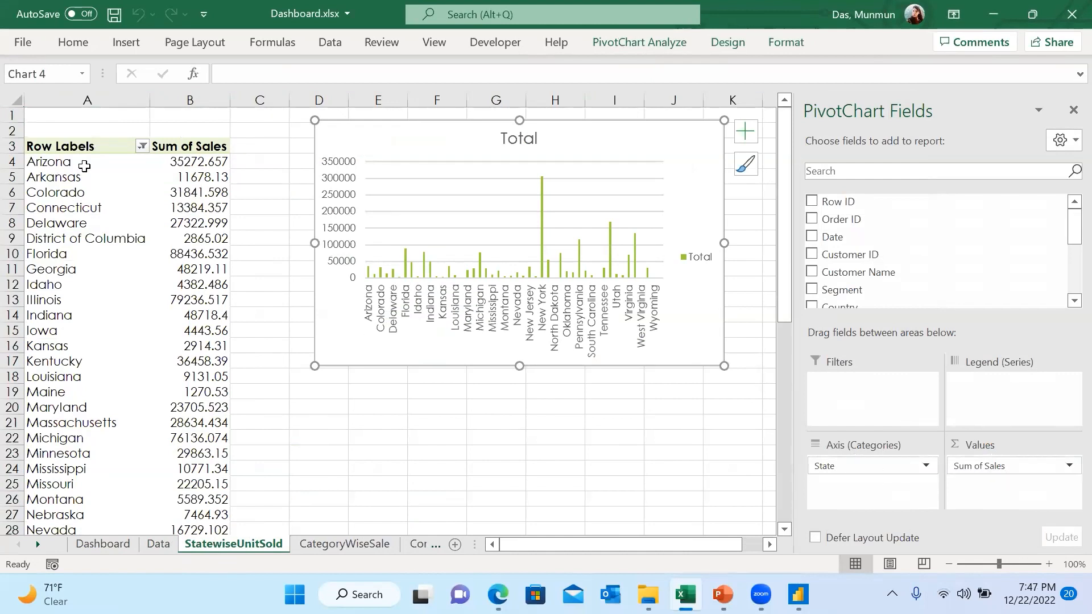
left_click(352, 544)
left_click_drag(786, 337, 785, 283)
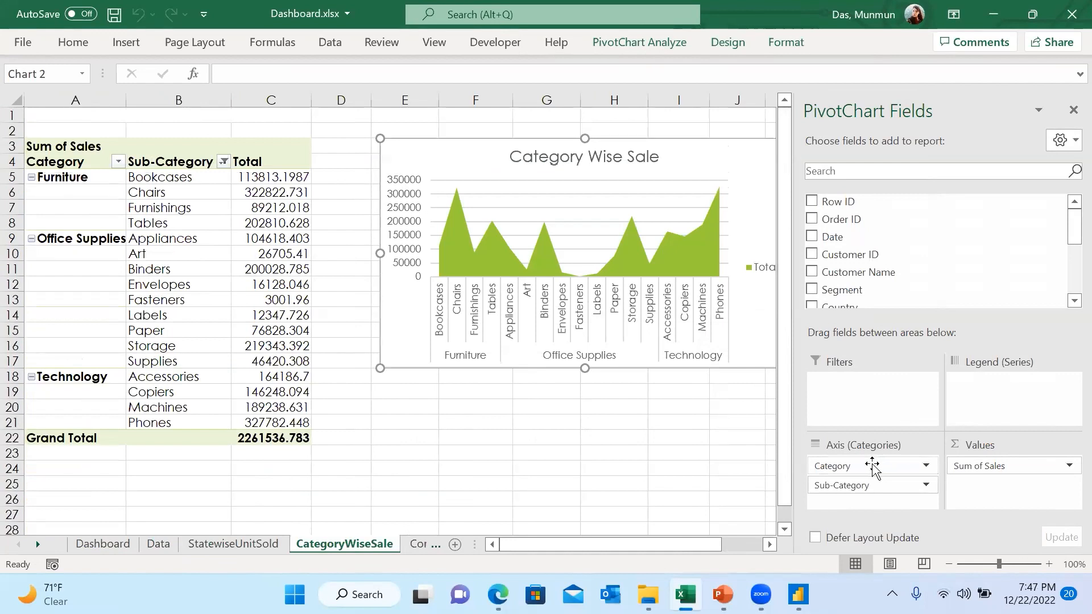
left_click(1065, 478)
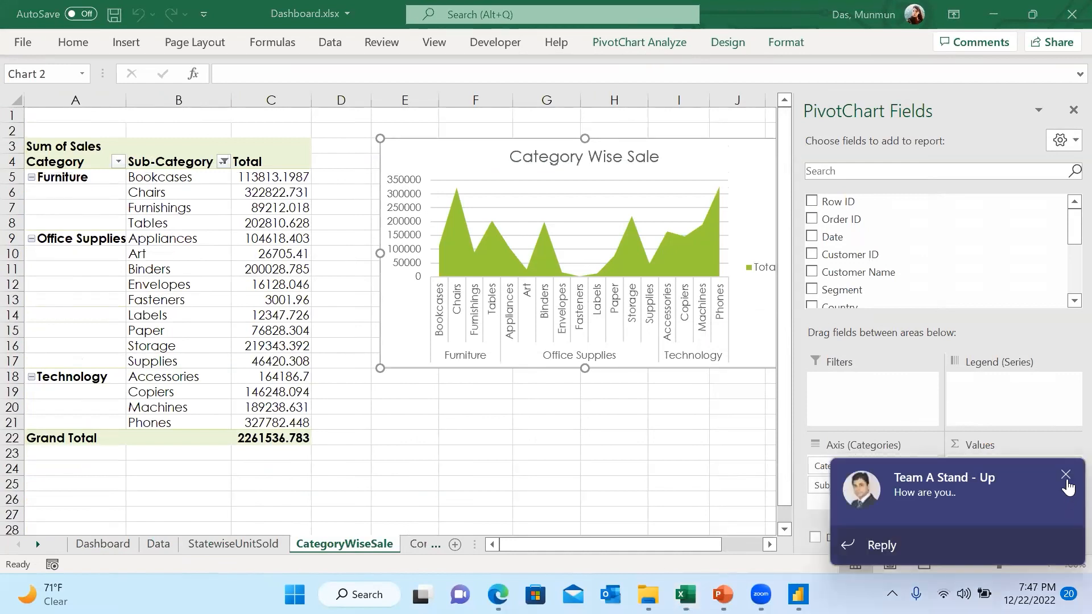
left_click(1065, 475)
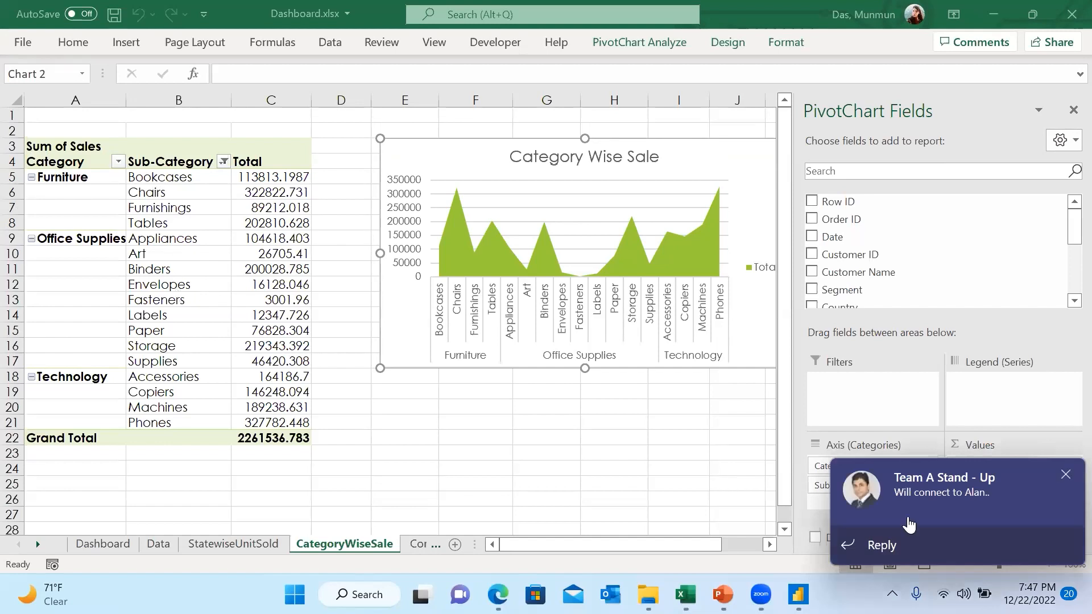
left_click(1065, 475)
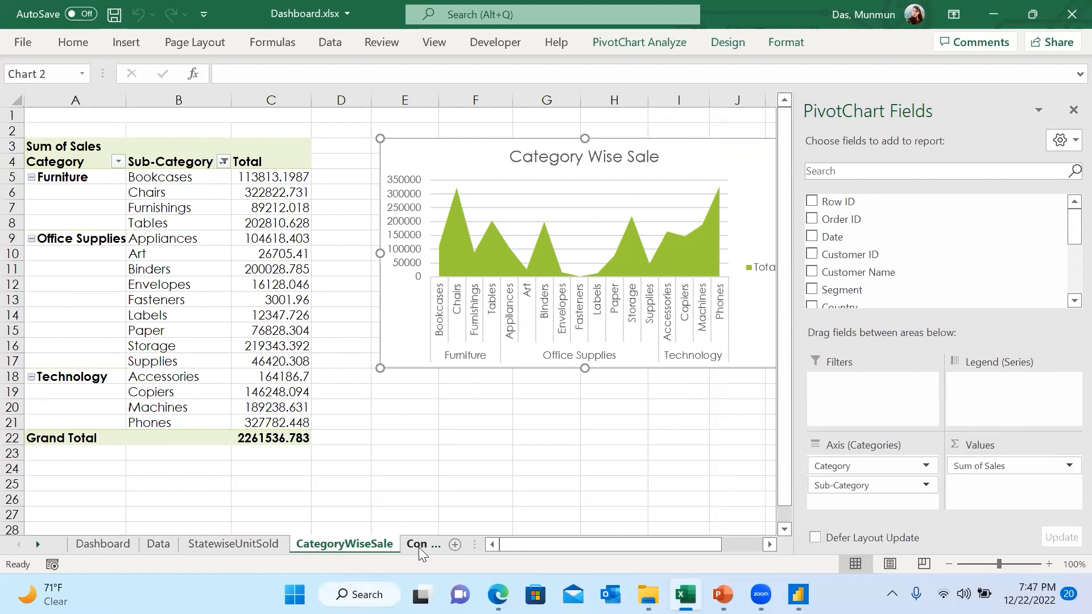
Review the segment pie chart on the ConsumerWiseSame sheet and the yearly PivotTable on the DateWiseSale sheet, dismissing the chat notification
left_click(418, 545)
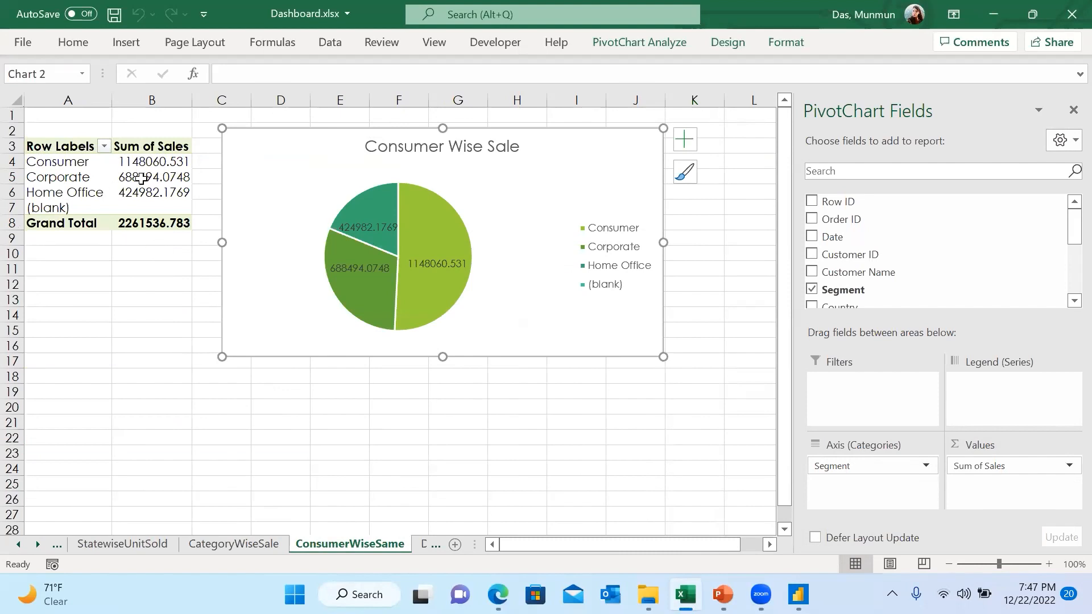
left_click(426, 546)
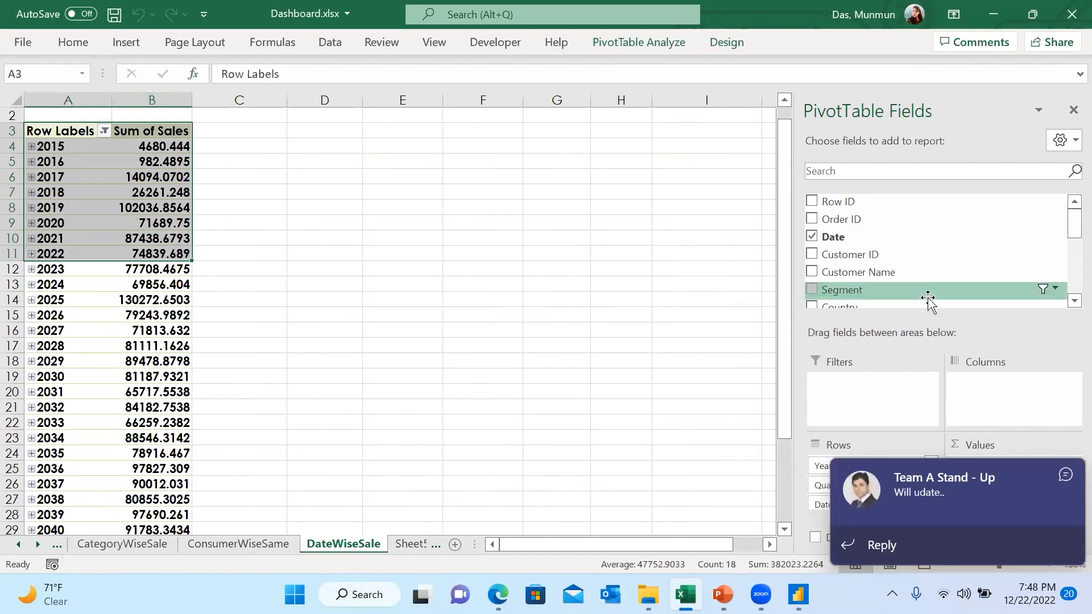
left_click(1066, 481)
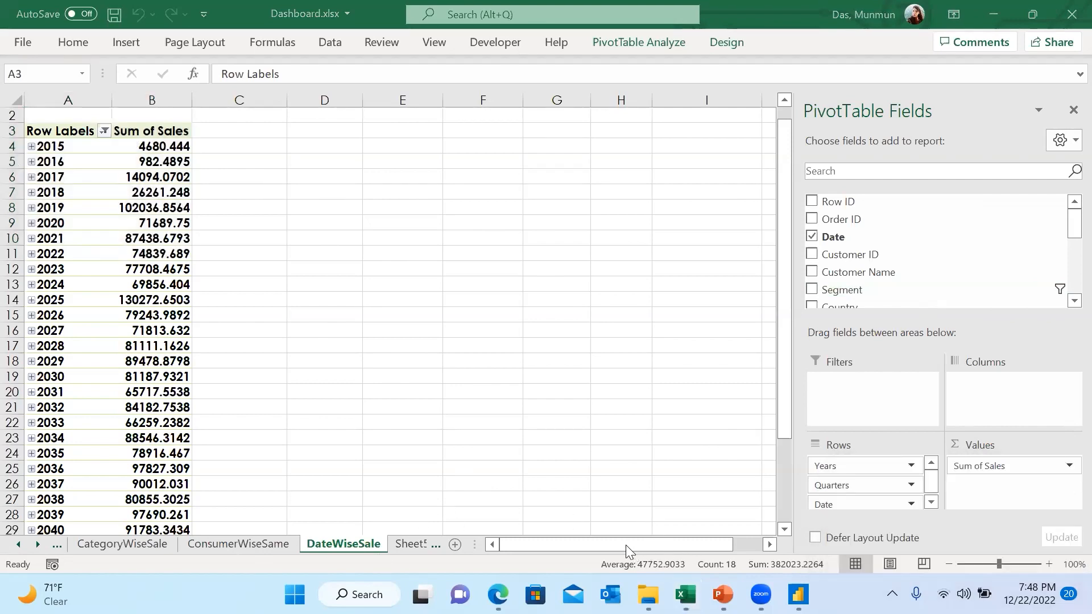
Insert a clustered bar chart from the entire PivotTable on the StatewiseUnitSold sheet and place it over the lower part of the existing column chart
left_click(129, 544)
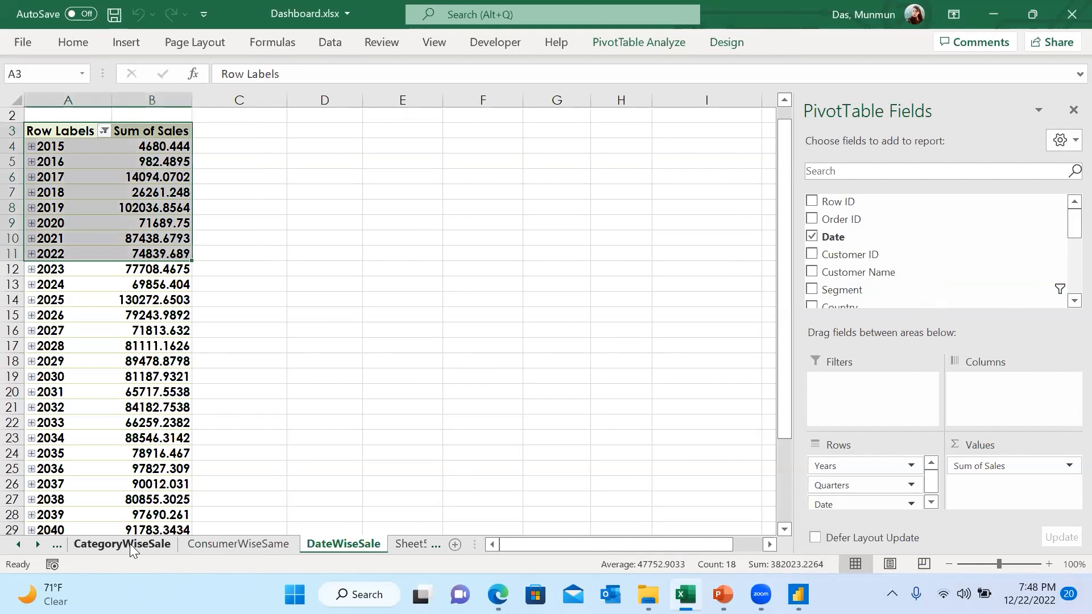
left_click(57, 544)
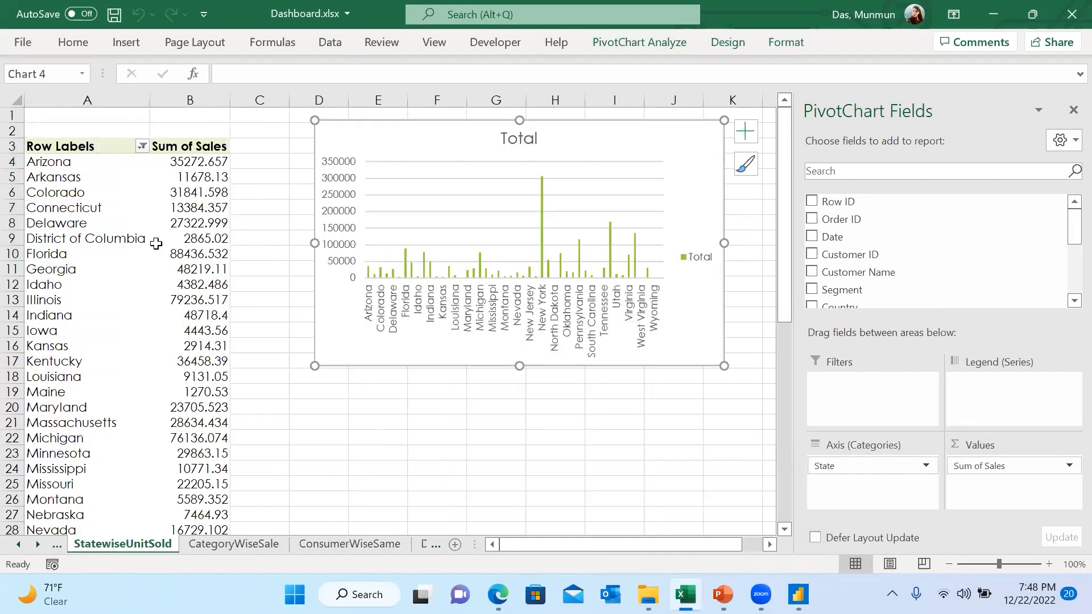
left_click(50, 144)
key("ctrl+shift+Right")
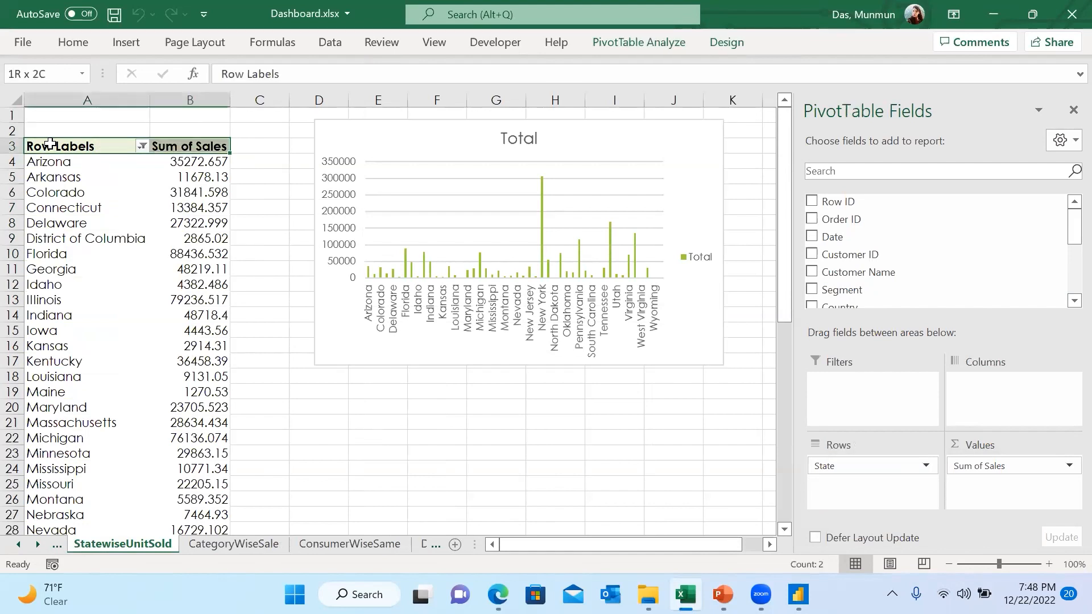
key("ctrl+shift+Down")
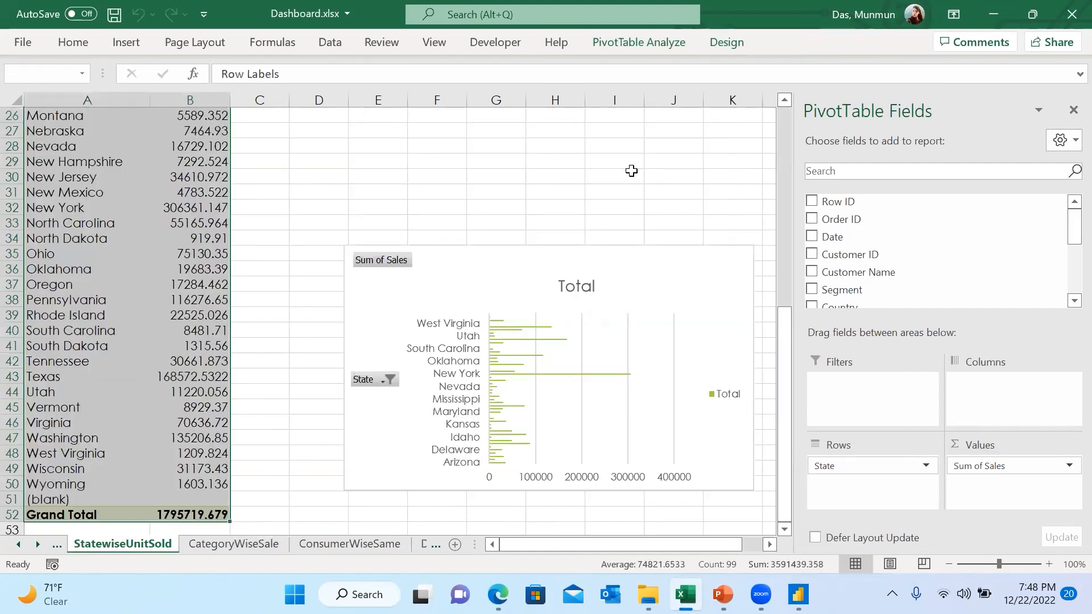
left_click_drag(794, 332, 780, 130)
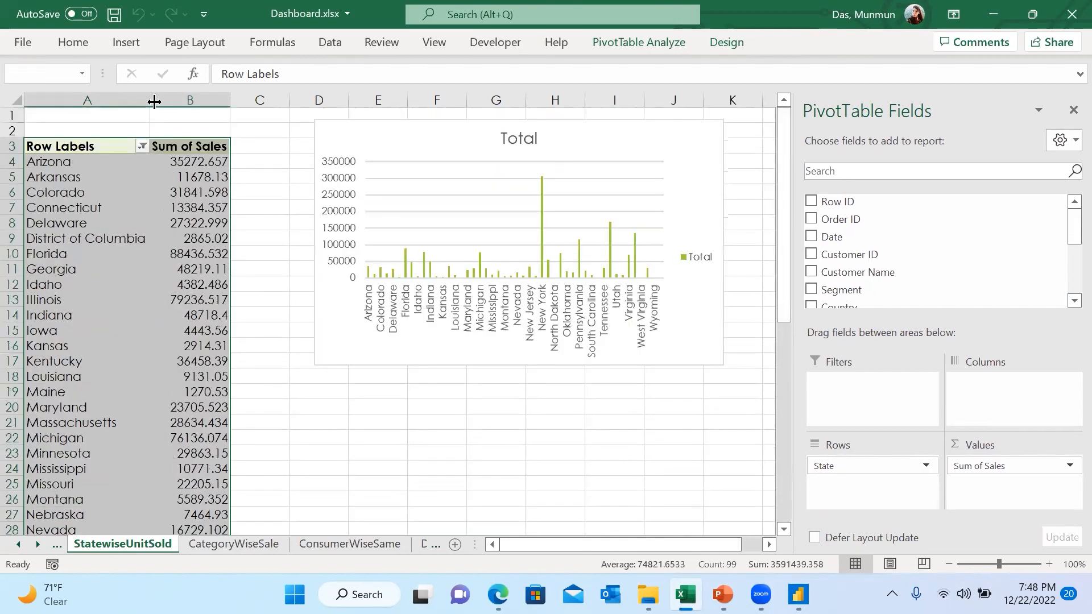
left_click(126, 42)
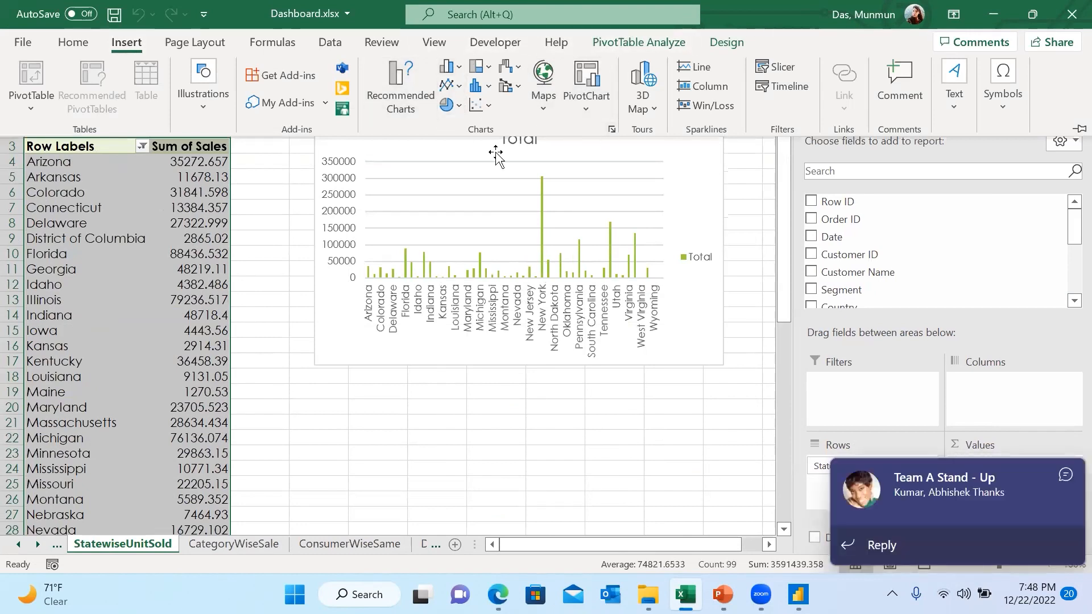
left_click(612, 130)
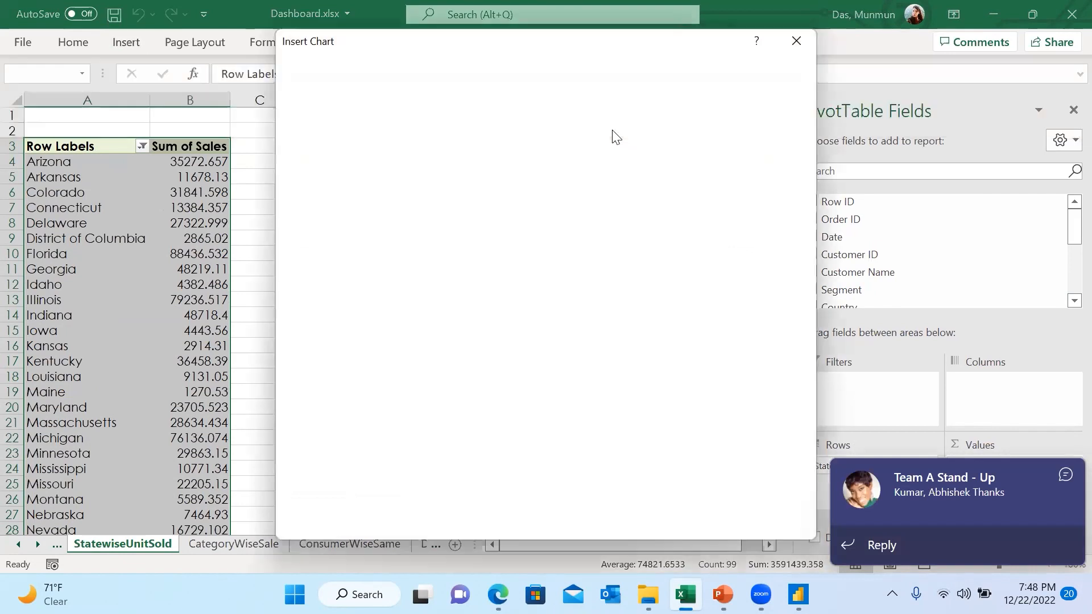
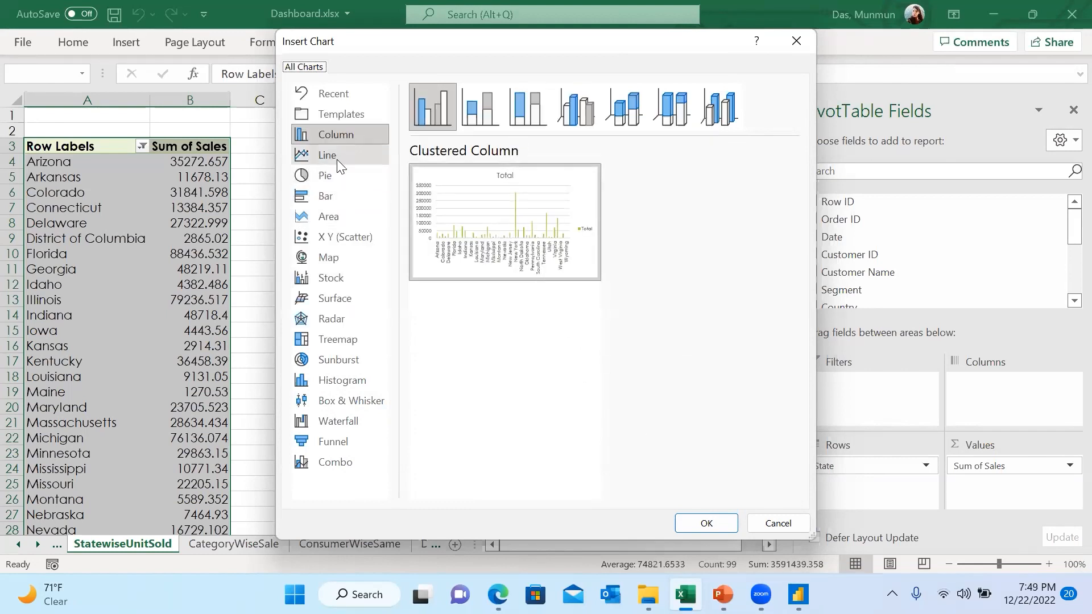
left_click(327, 200)
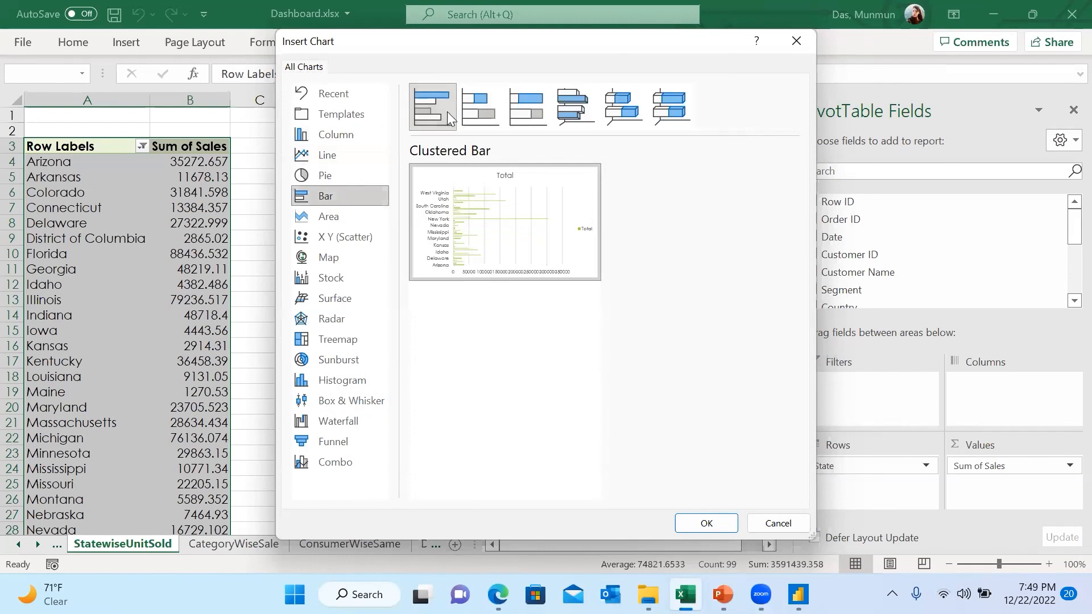
left_click(706, 524)
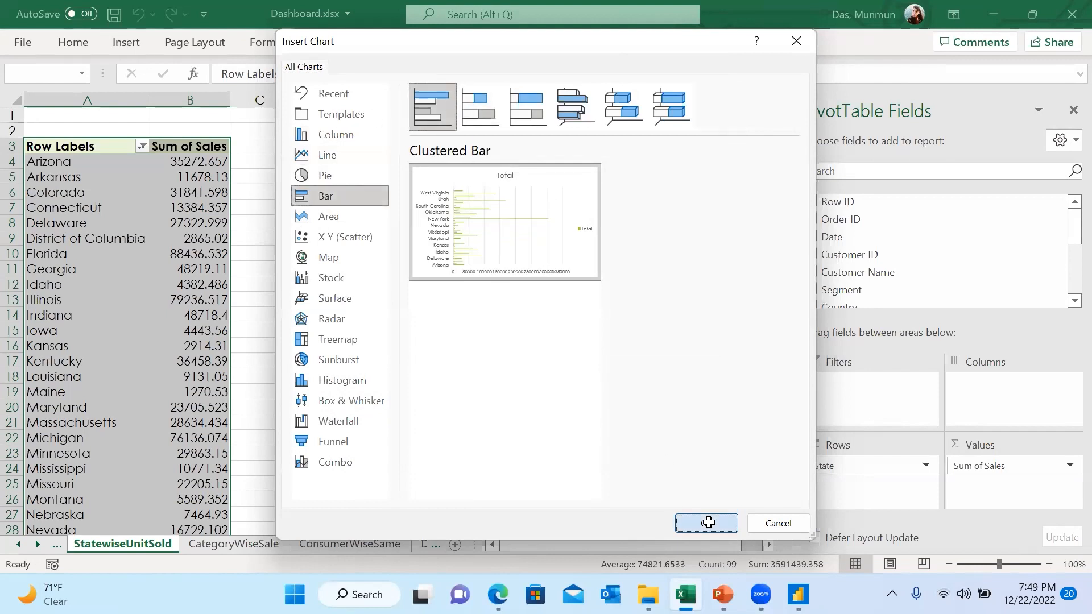
left_click_drag(542, 222, 659, 285)
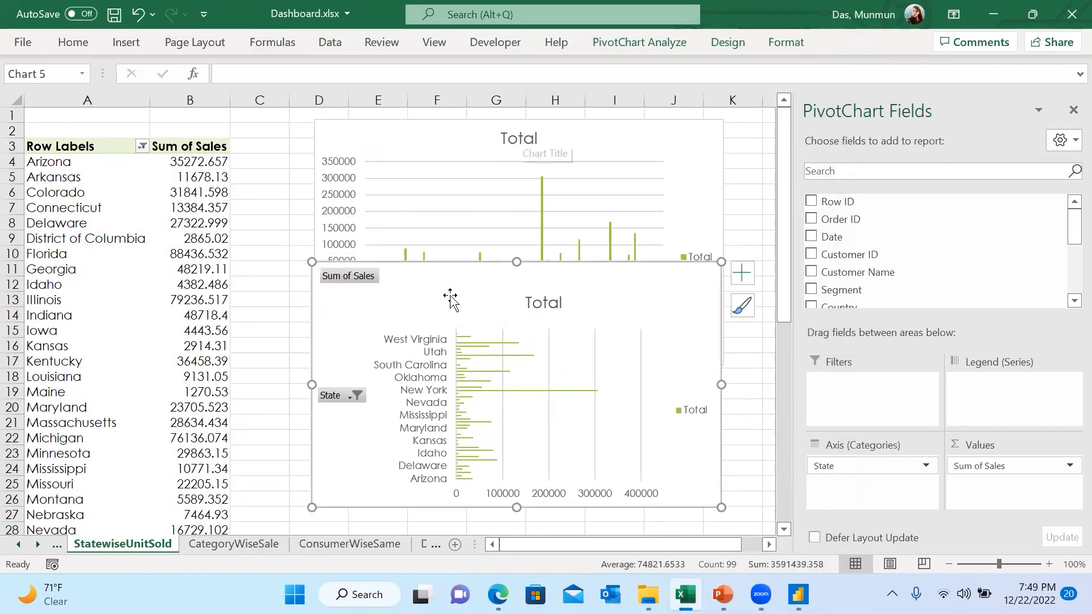
Hide all field buttons on the clustered bar chart and remove its gridlines
right_click(360, 278)
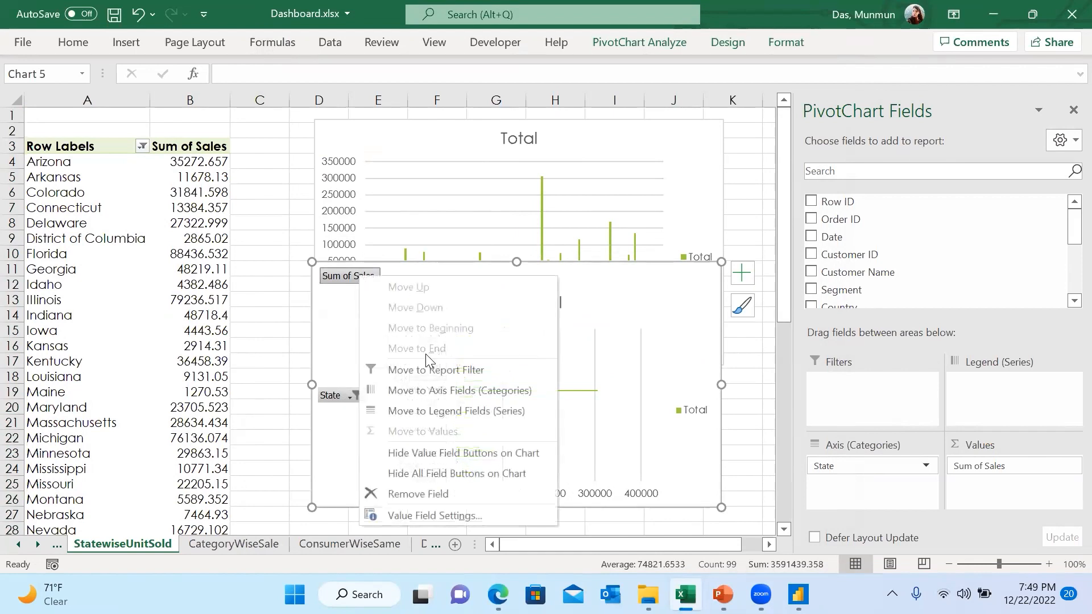
left_click(421, 475)
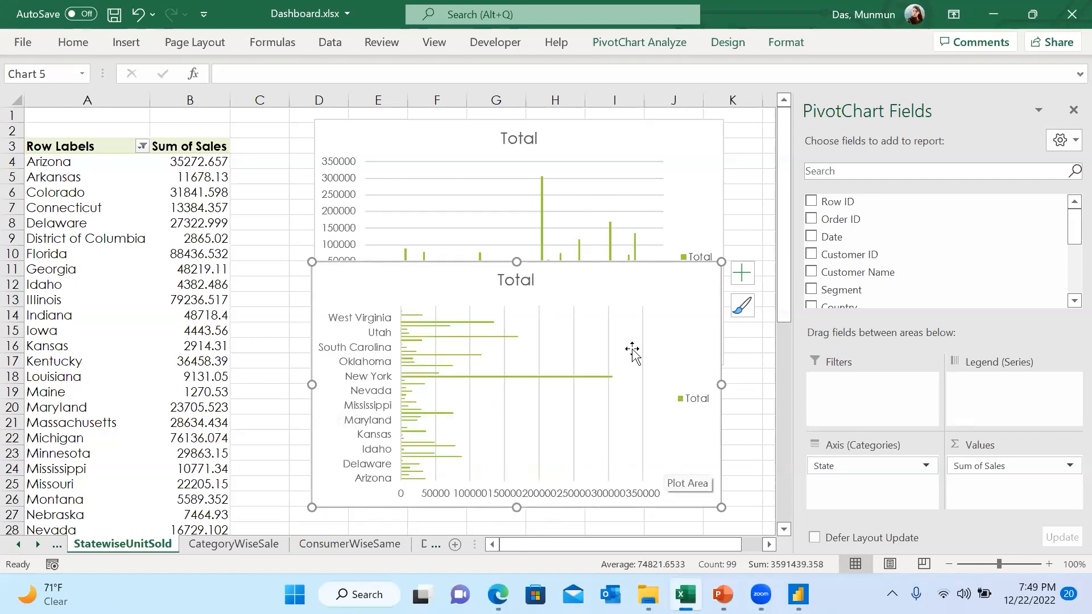
left_click(739, 277)
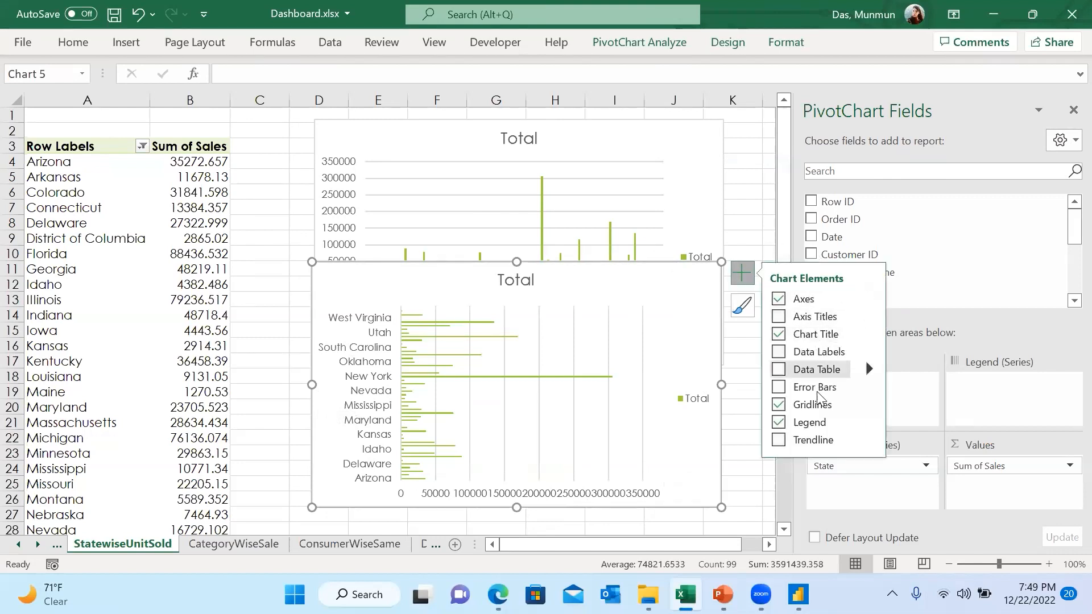
left_click(779, 407)
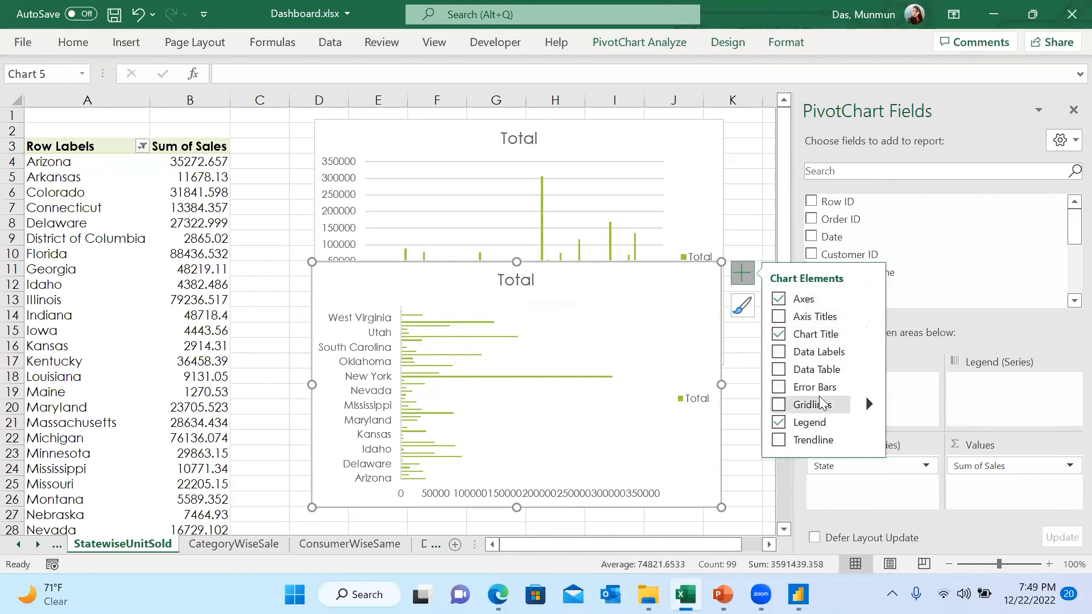
Delete the newly inserted clustered bar chart from the StatewiseUnitSold sheet
left_click(745, 401)
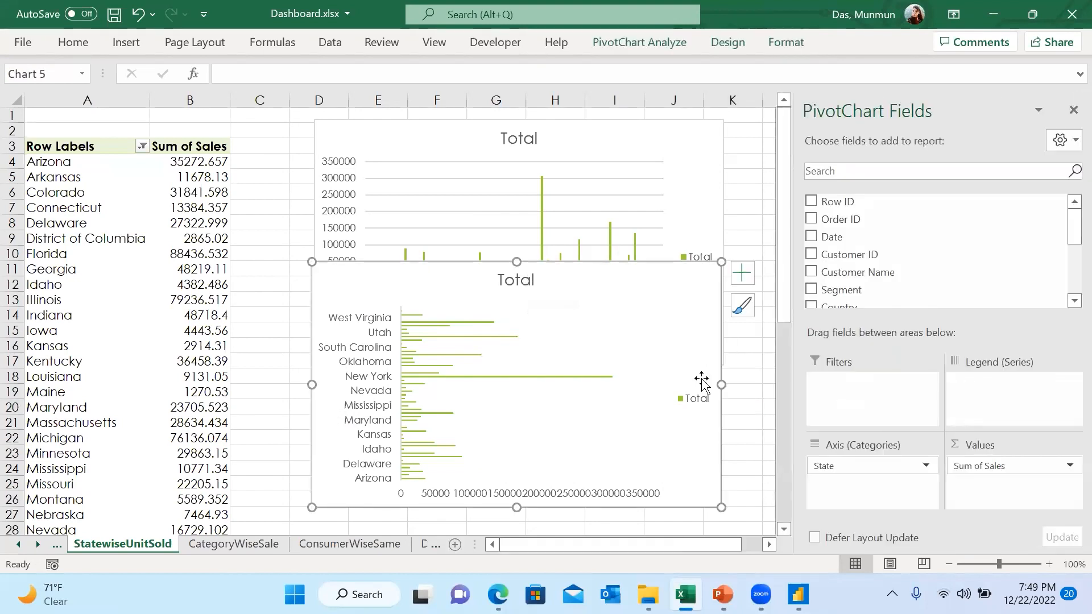
key("Delete")
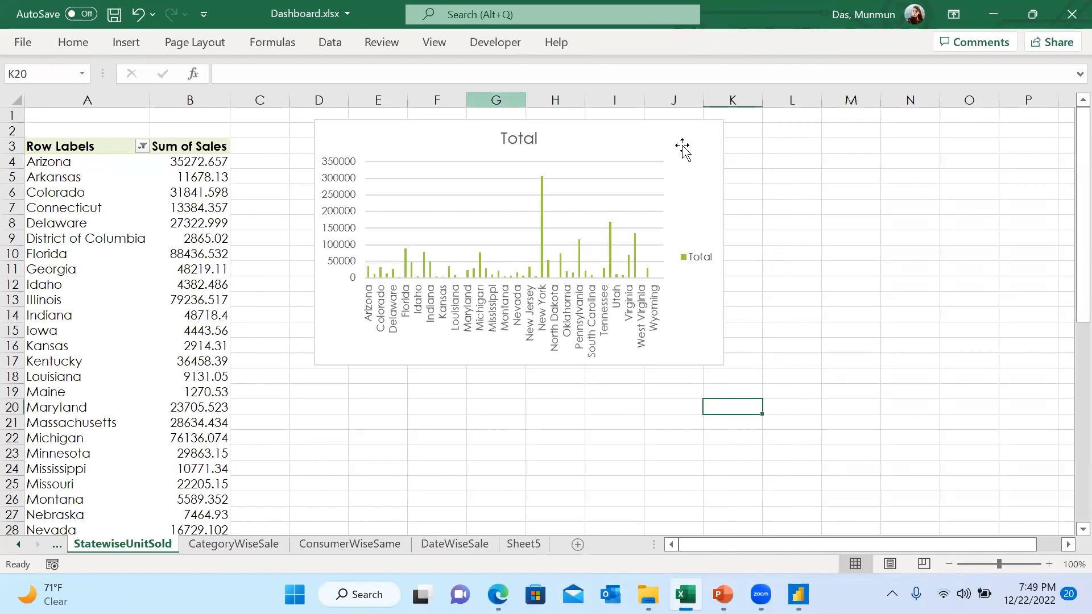
Review the charts on the CategoryWiseSale, ConsumerWiseSame and StatewiseUnitSold sheets, and the Dashboard sheet's empty layout
left_click(244, 547)
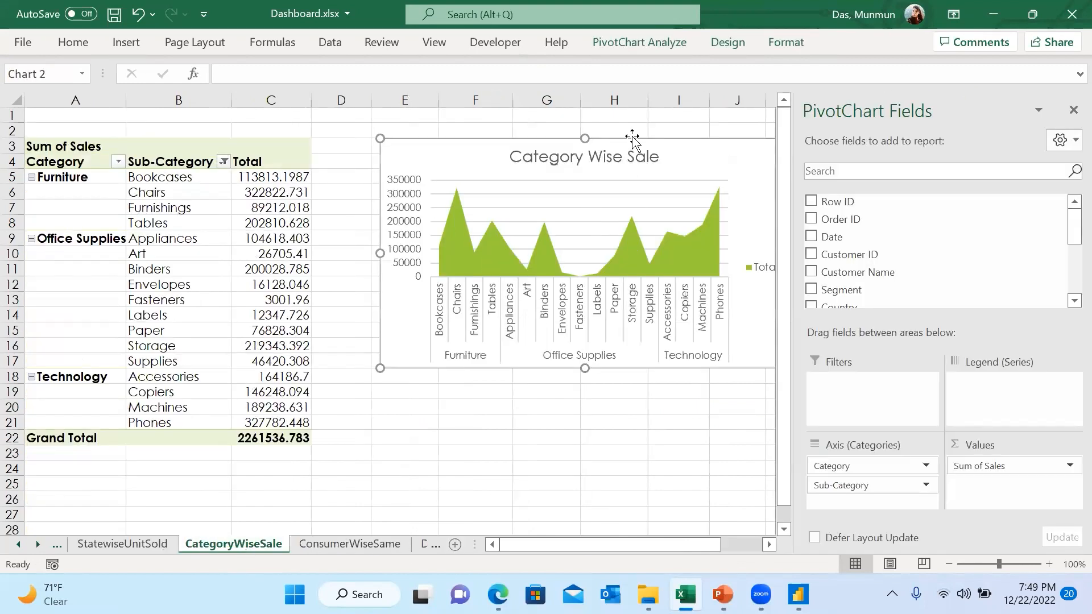
left_click(355, 544)
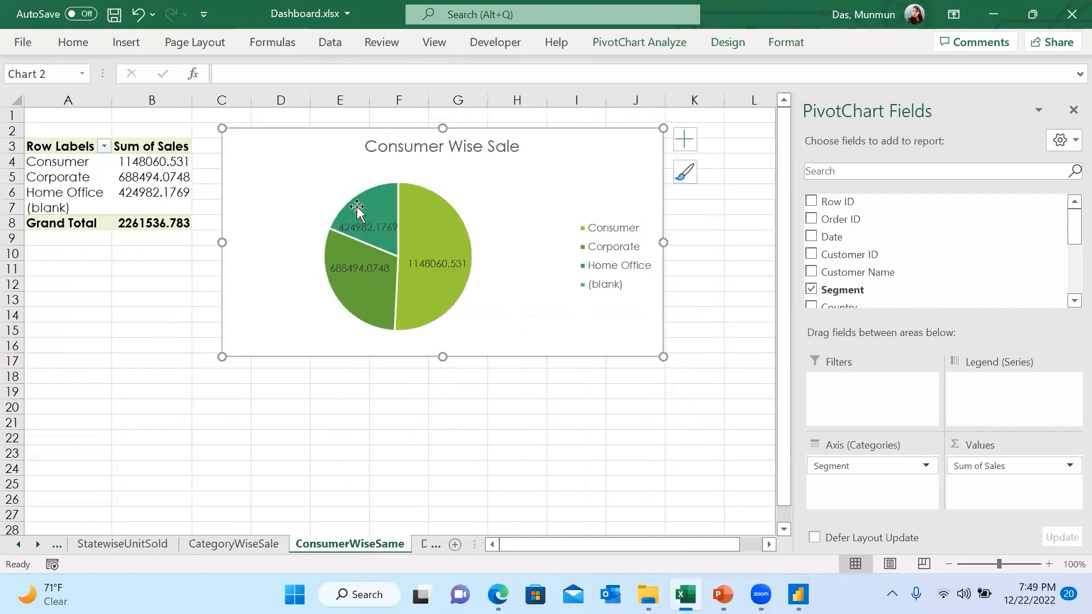
left_click(215, 547)
left_click(135, 541)
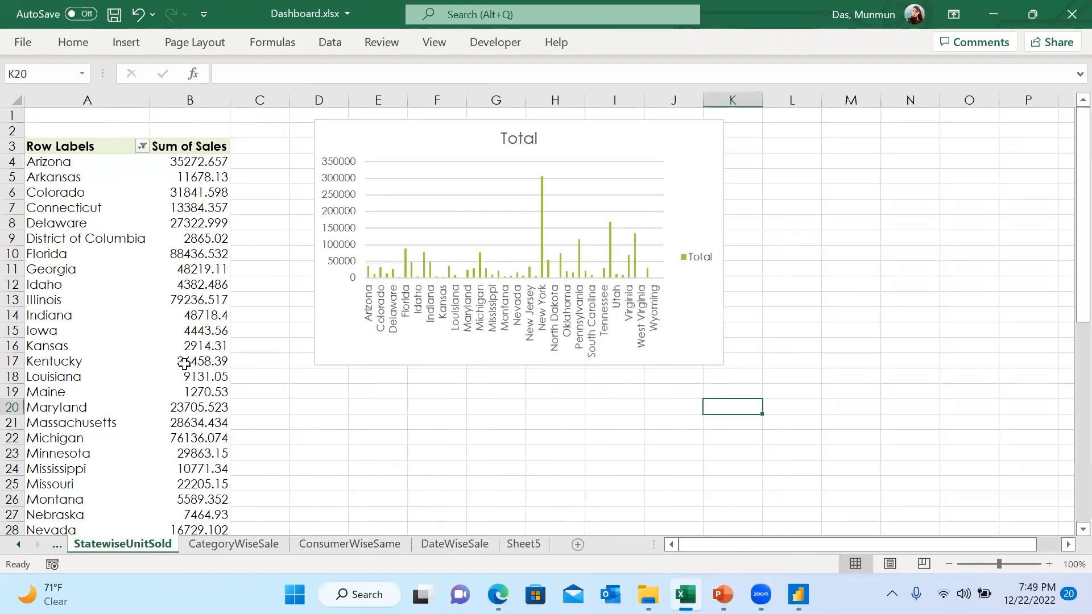
left_click(53, 546)
left_click(53, 547)
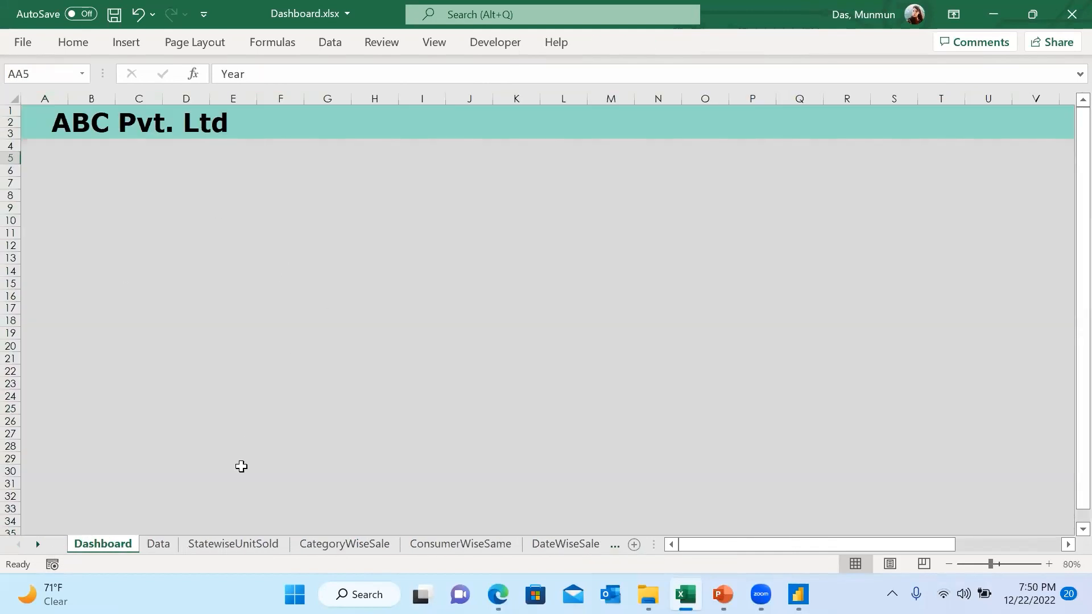
Hide all field buttons on the StatewiseUnitSold bar chart and copy the chart to the Dashboard sheet, just below the header band
left_click(216, 544)
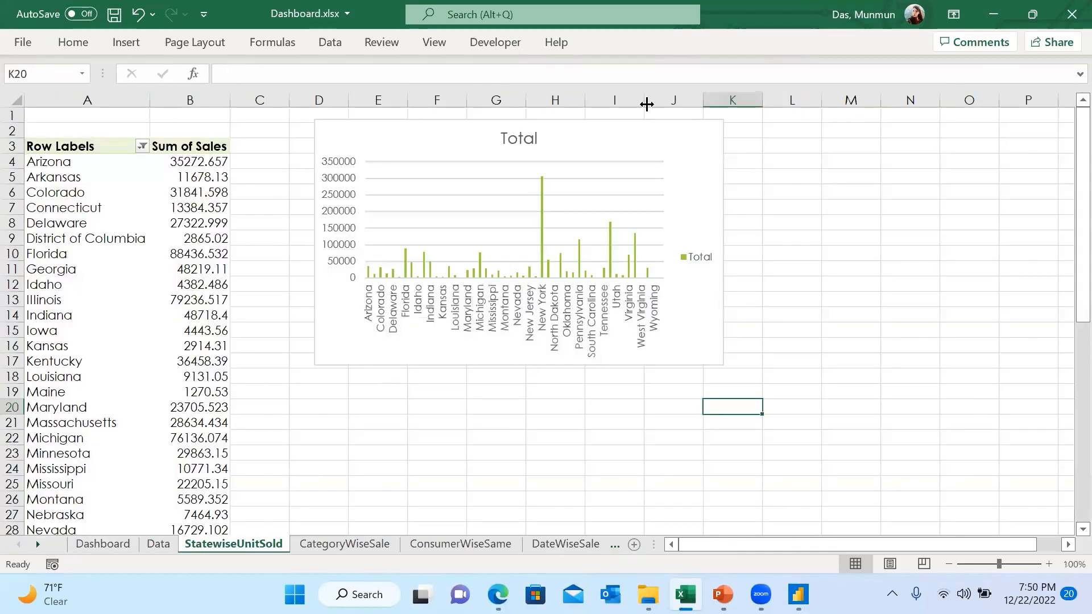
left_click(620, 138)
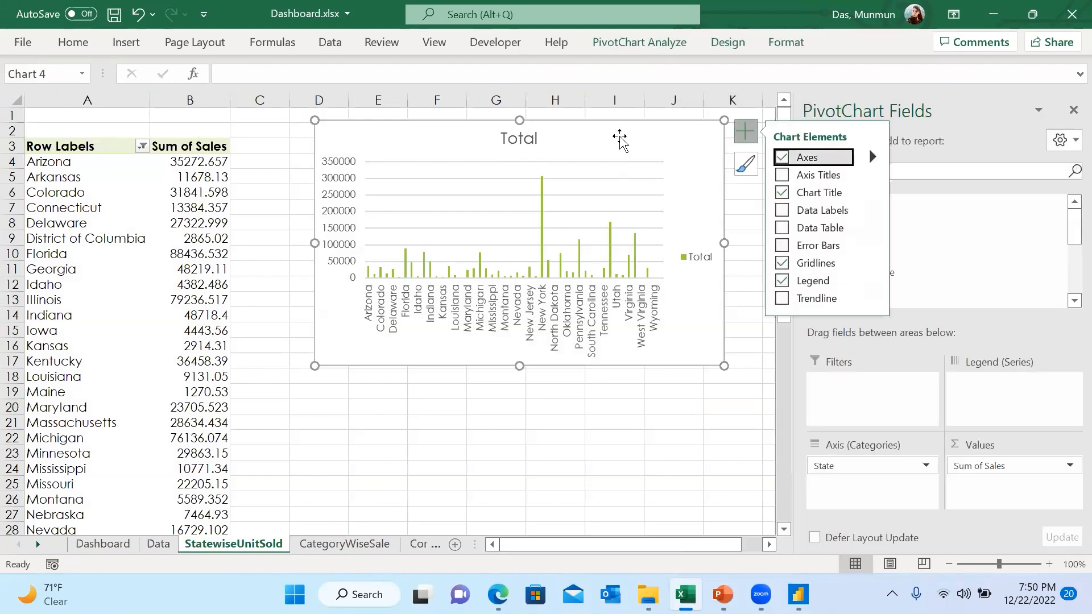
left_click(606, 436)
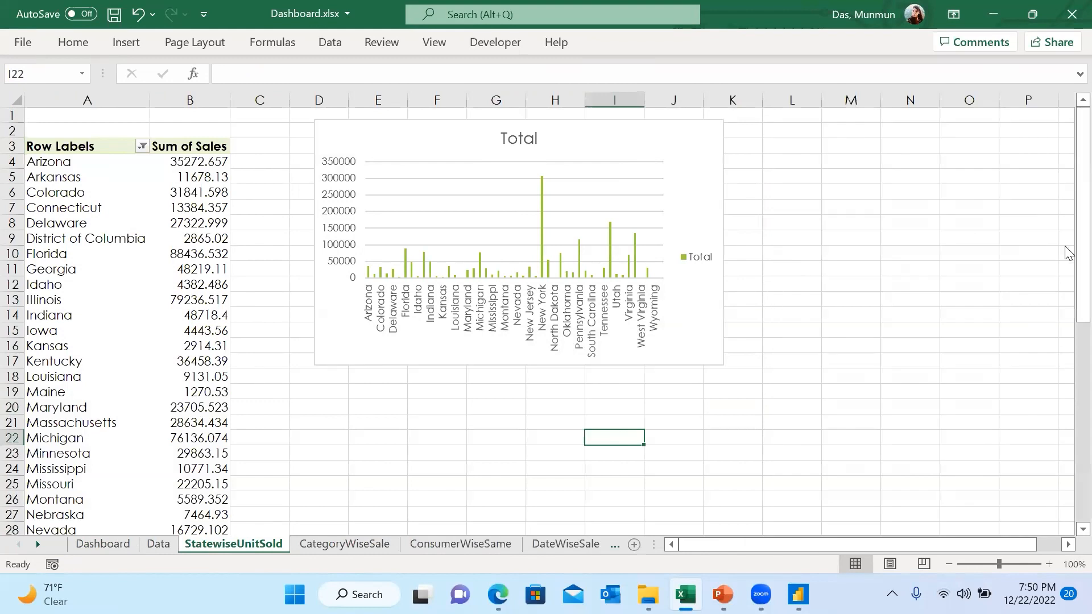
left_click_drag(1070, 253, 1069, 452)
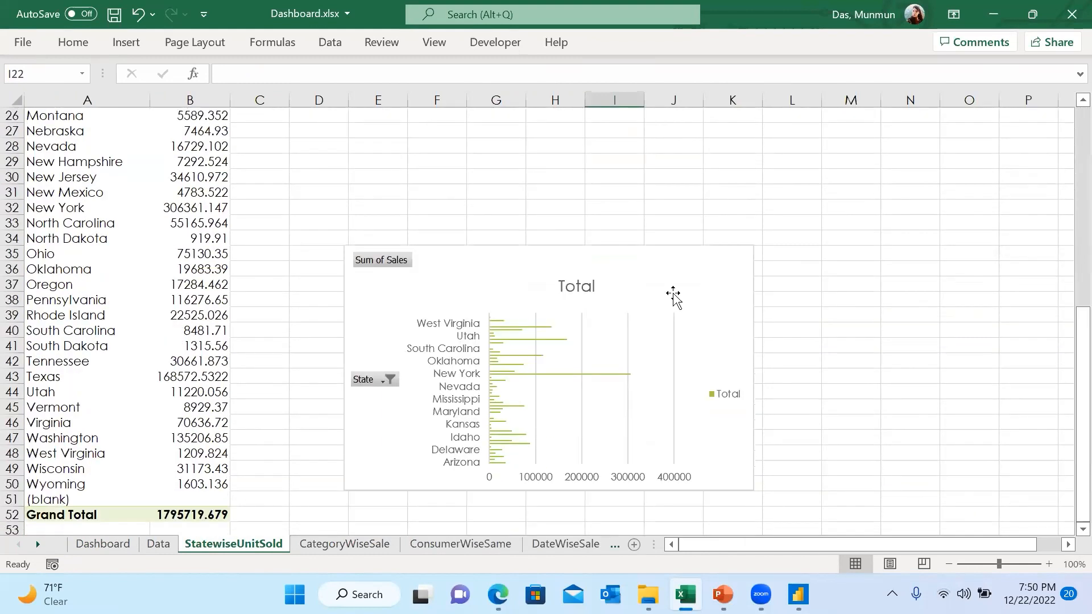
left_click(392, 261)
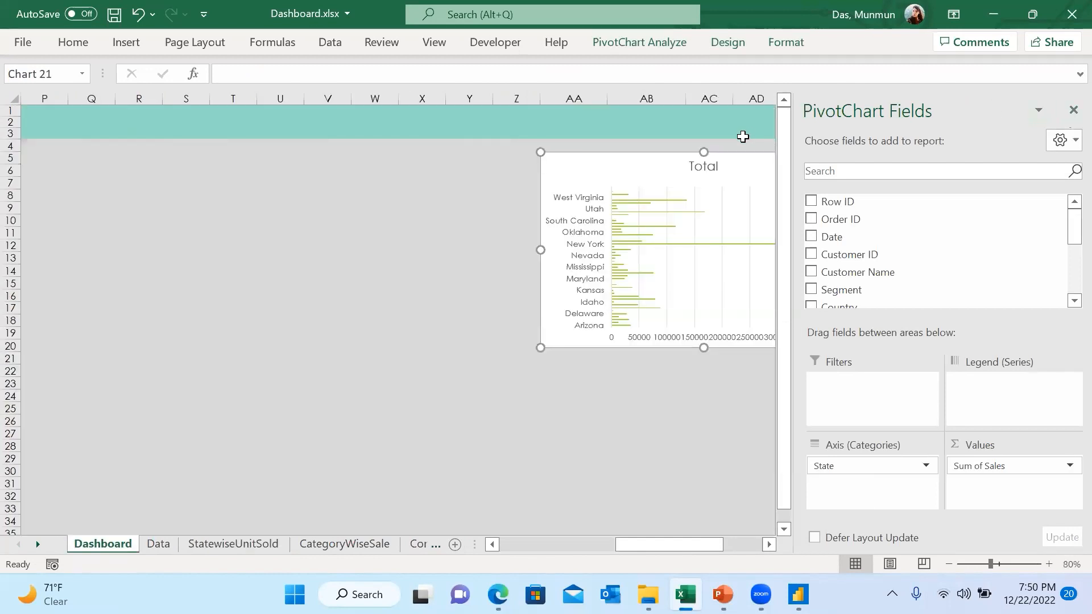
left_click_drag(732, 182, 543, 155)
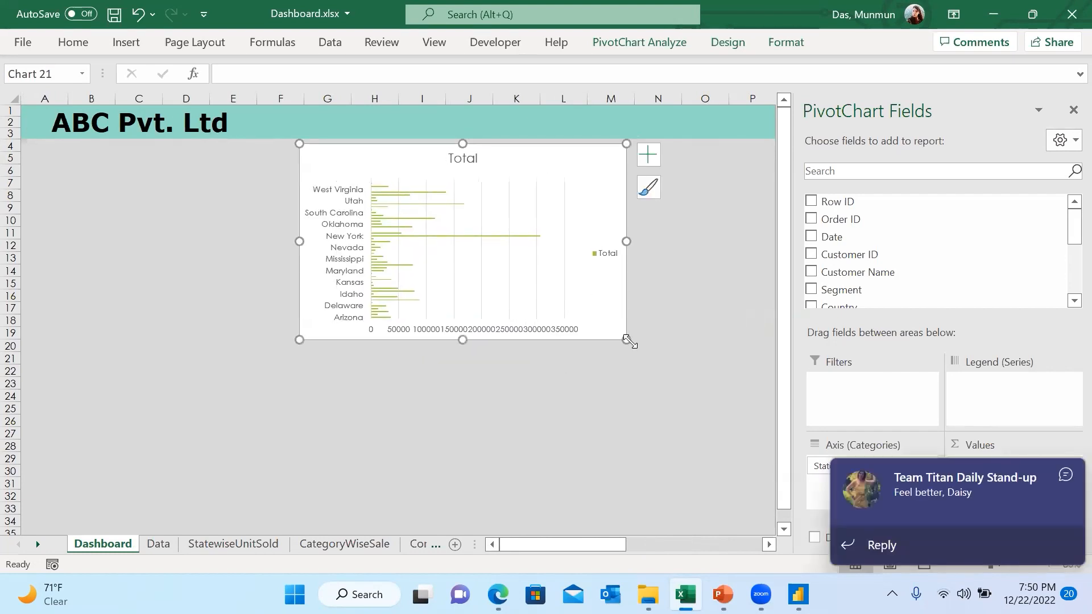
Enlarge the state bar chart on the Dashboard to span columns G to R down to row 35, and close the PivotChart Fields pane
left_click_drag(627, 340, 758, 400)
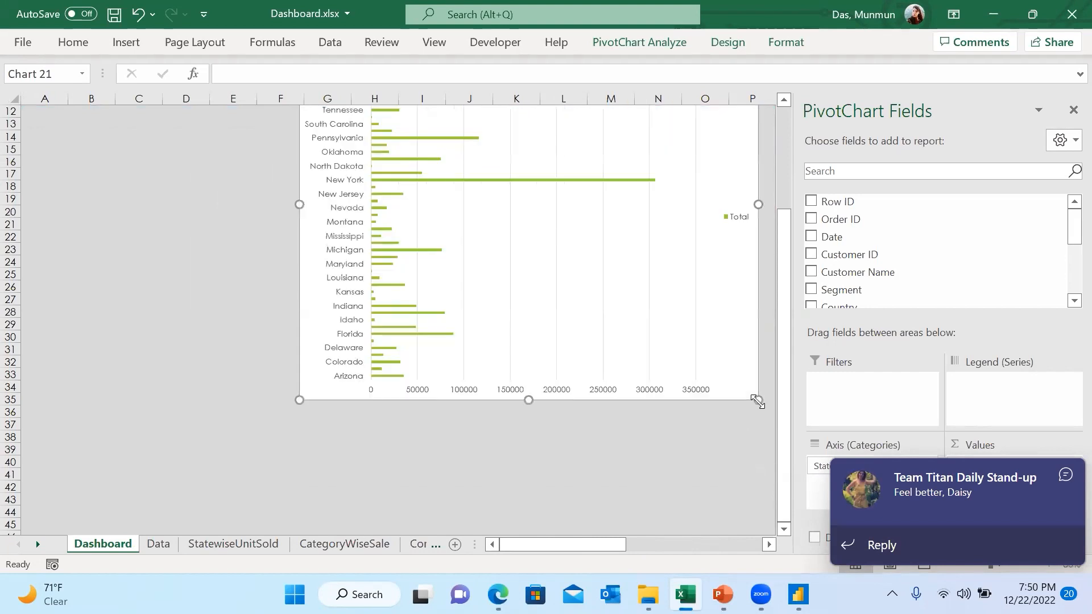
left_click_drag(621, 542, 652, 544)
left_click_drag(617, 204, 728, 214)
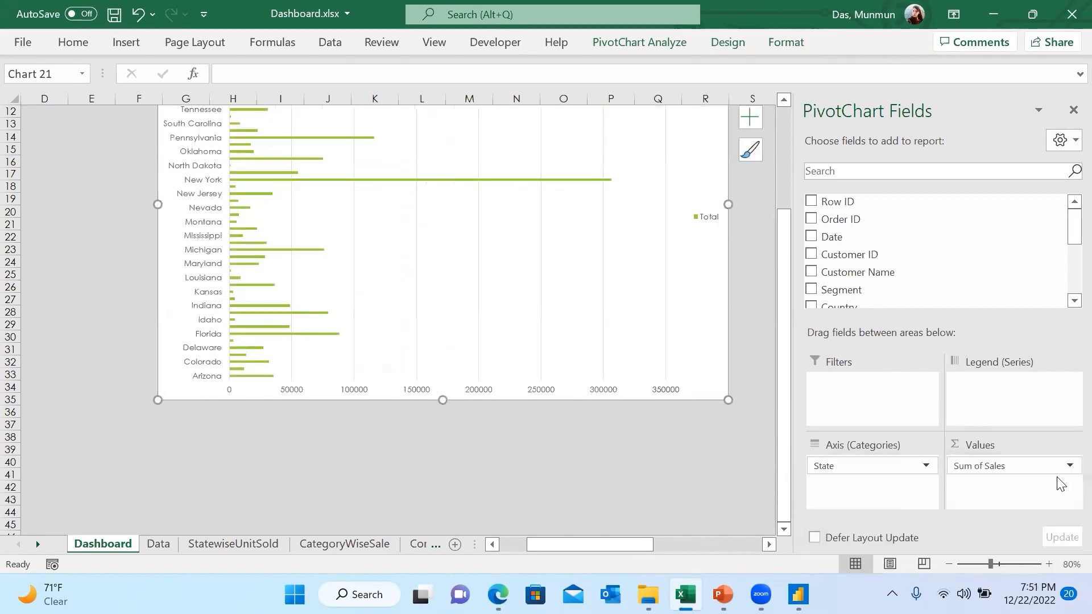
left_click(1074, 110)
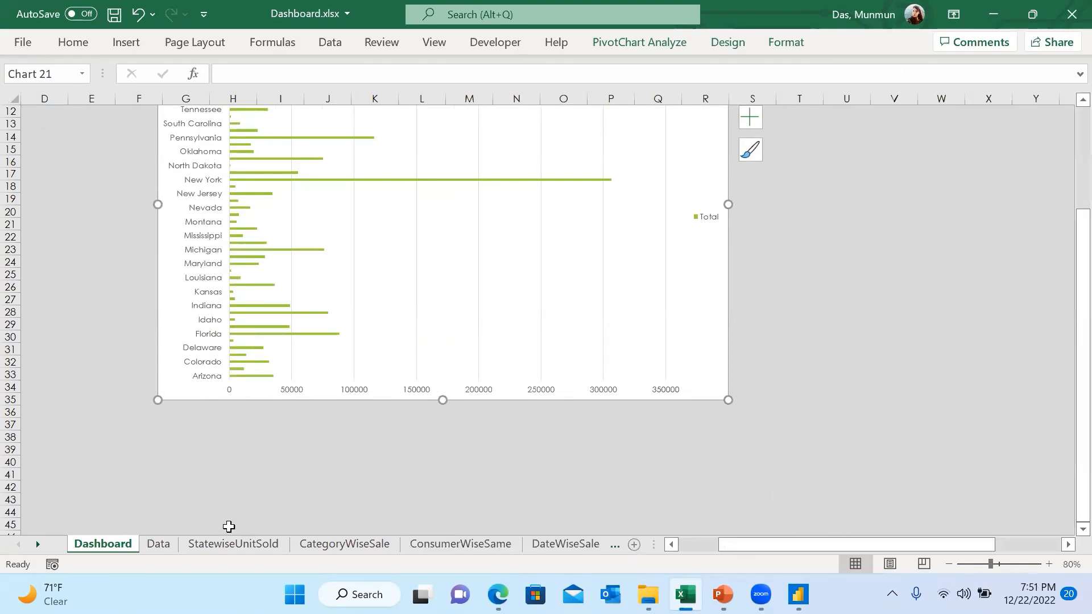
Copy the Category Wise Sale area chart to the Dashboard sheet and place it beside the state bar chart
left_click(309, 547)
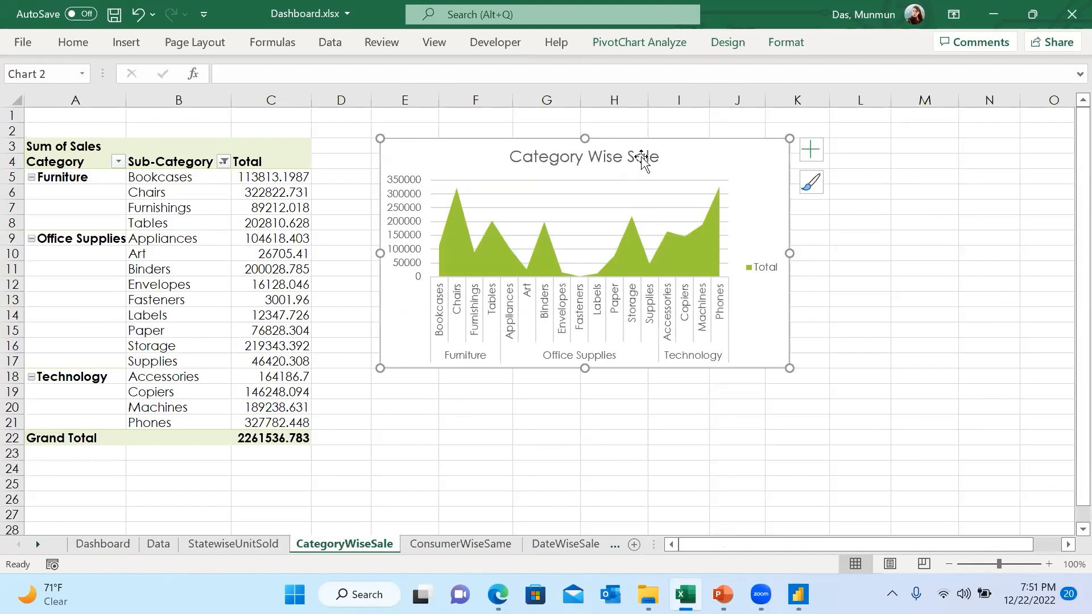
left_click(660, 154)
left_click(741, 150)
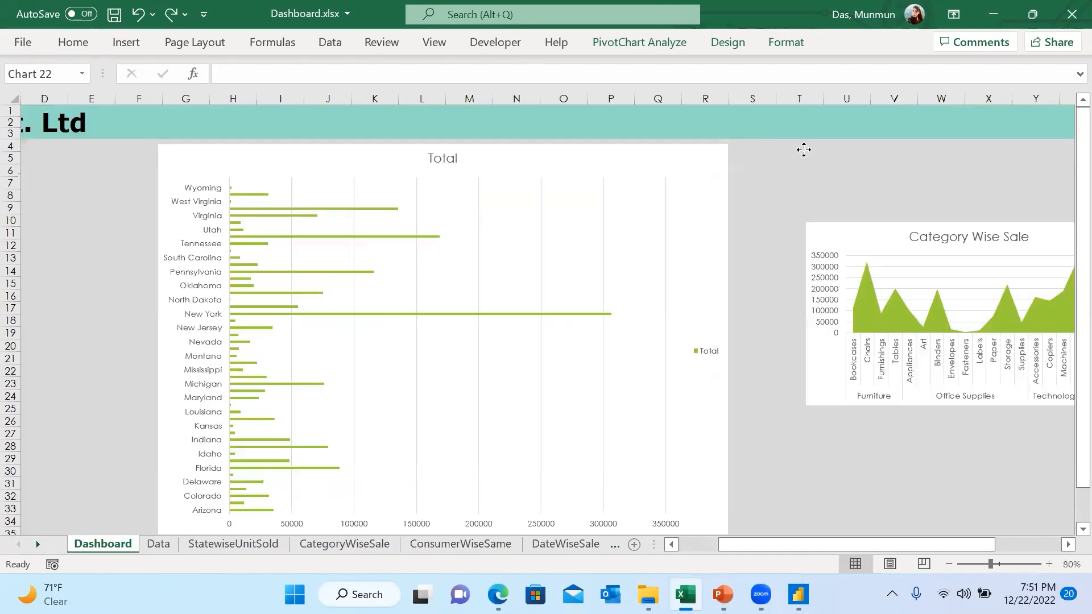
left_click_drag(804, 146, 797, 171)
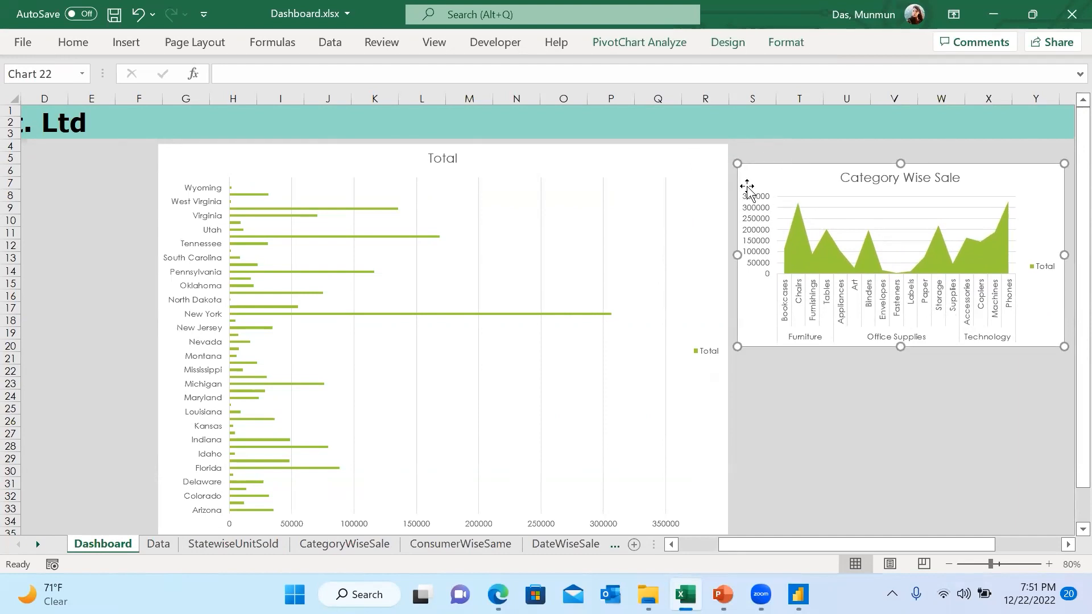
Align the tops of the state bar chart and the Category Wise Sale chart, and collapse the ribbon
left_click(692, 158, "ctrl")
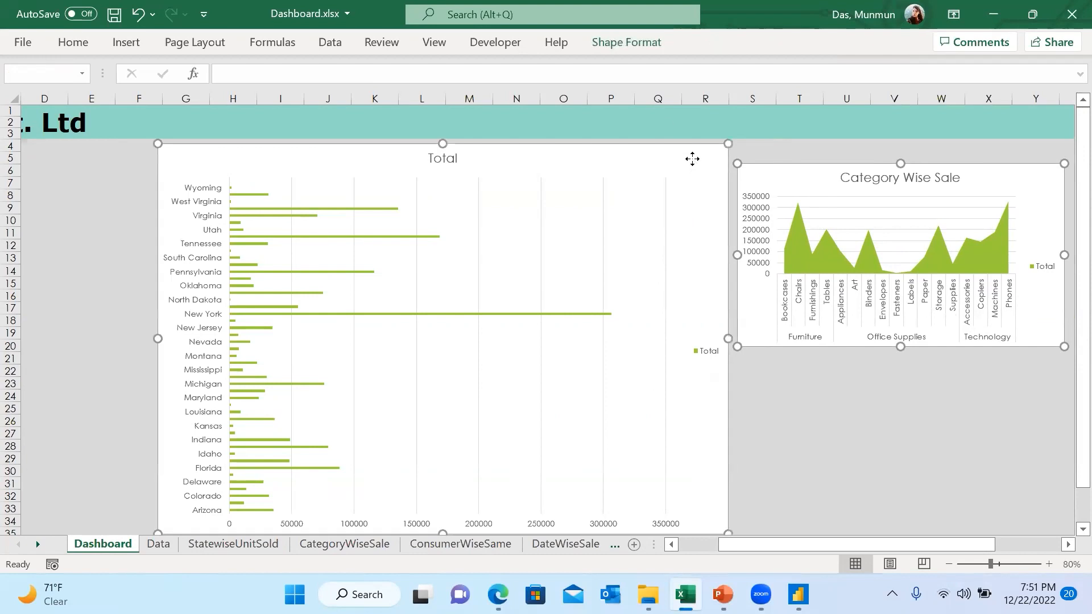
left_click(634, 45)
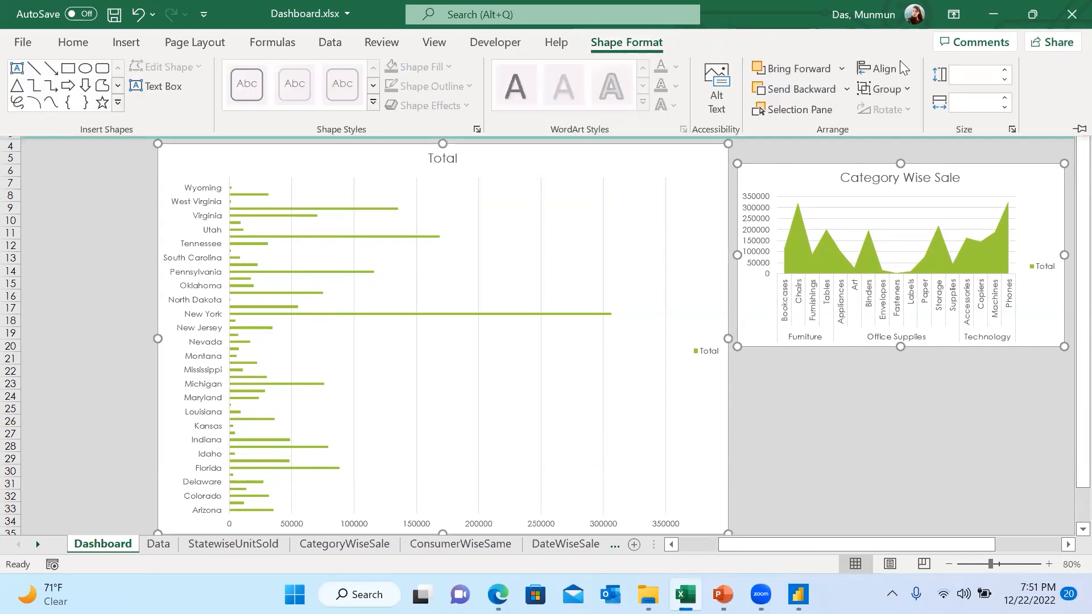
left_click(903, 69)
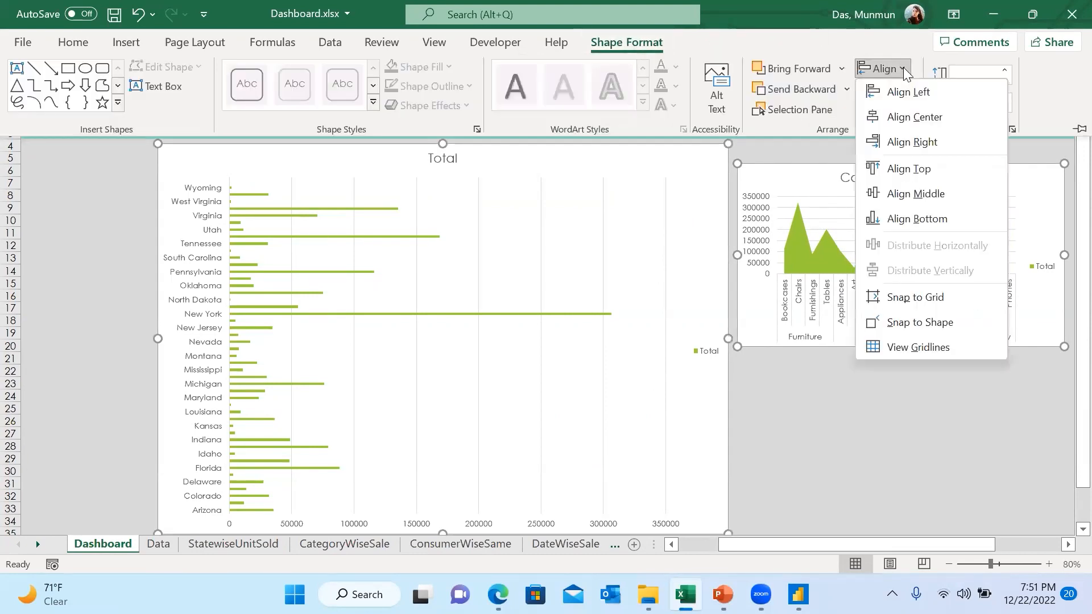
left_click(932, 171)
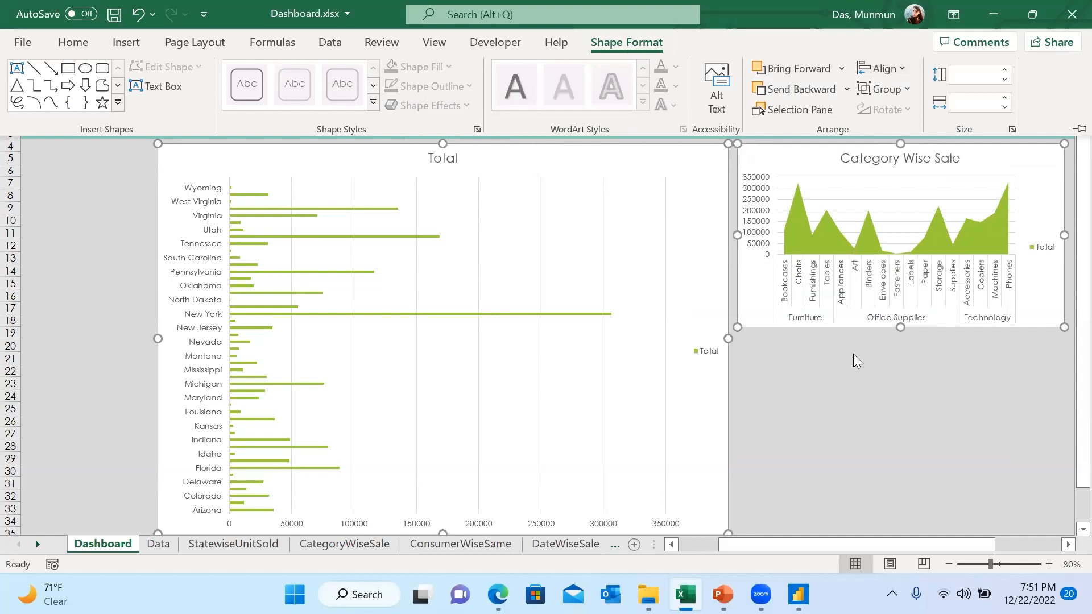
key("ctrl+F1")
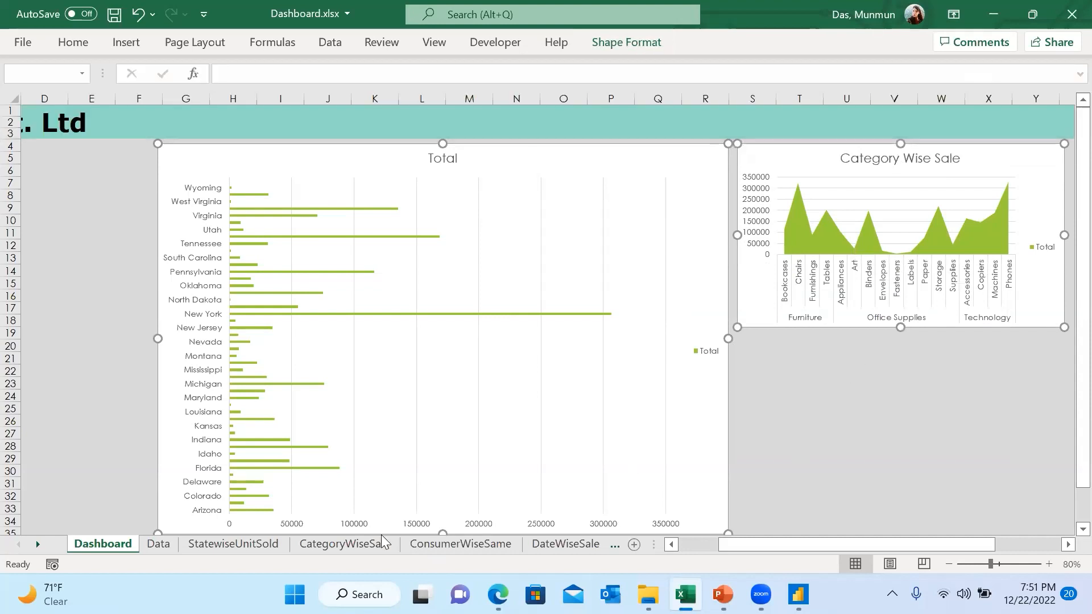
Make both Dashboard charts taller and copy the Consumer Wise Sale pie chart from ConsumerWiseSame to below the Category Wise Sale chart
left_click(444, 548)
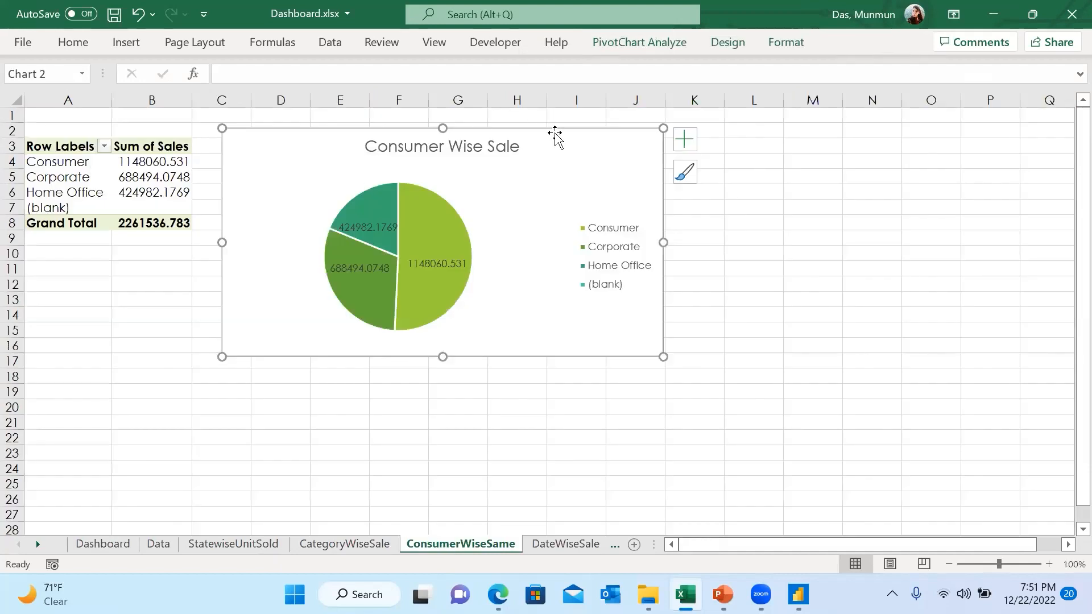
left_click(105, 545)
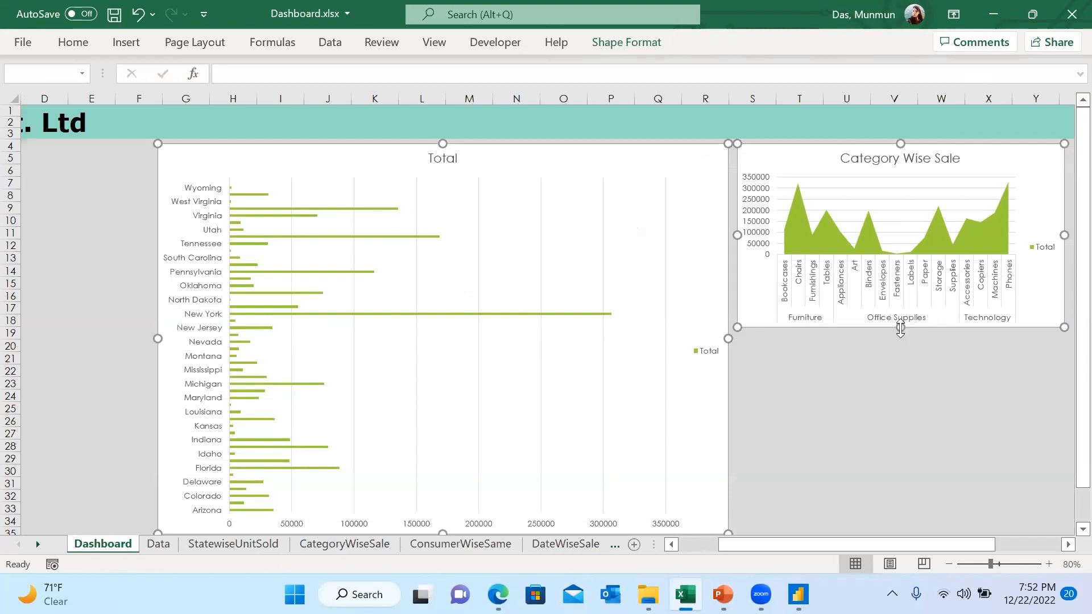
left_click_drag(901, 338, 902, 364)
key("ctrl+v")
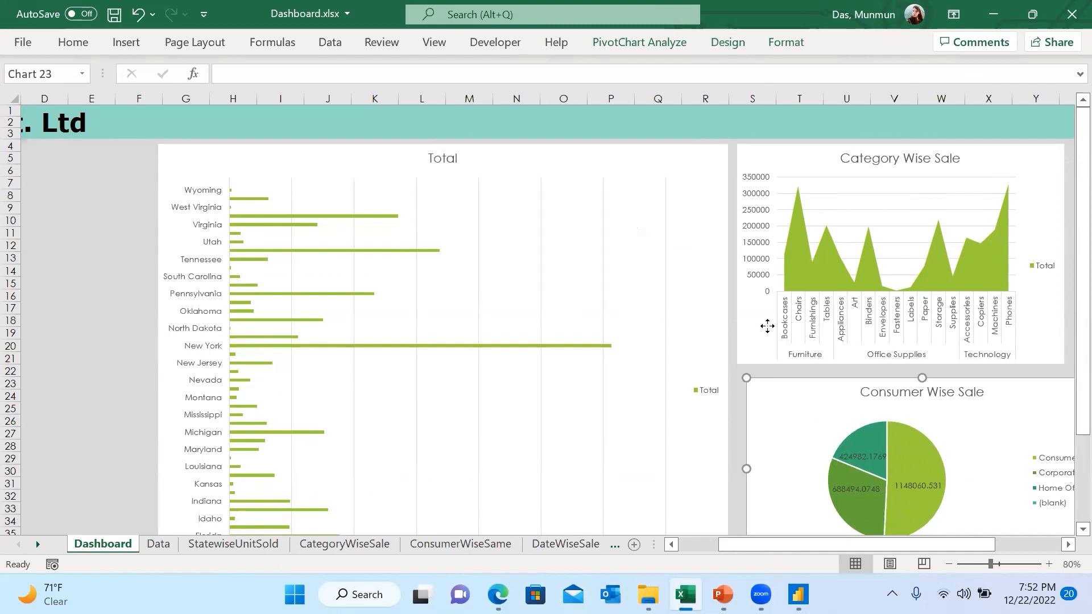
Align the left edges of the Category Wise Sale and Consumer Wise Sale charts
left_click(768, 326, "ctrl")
left_click(622, 44)
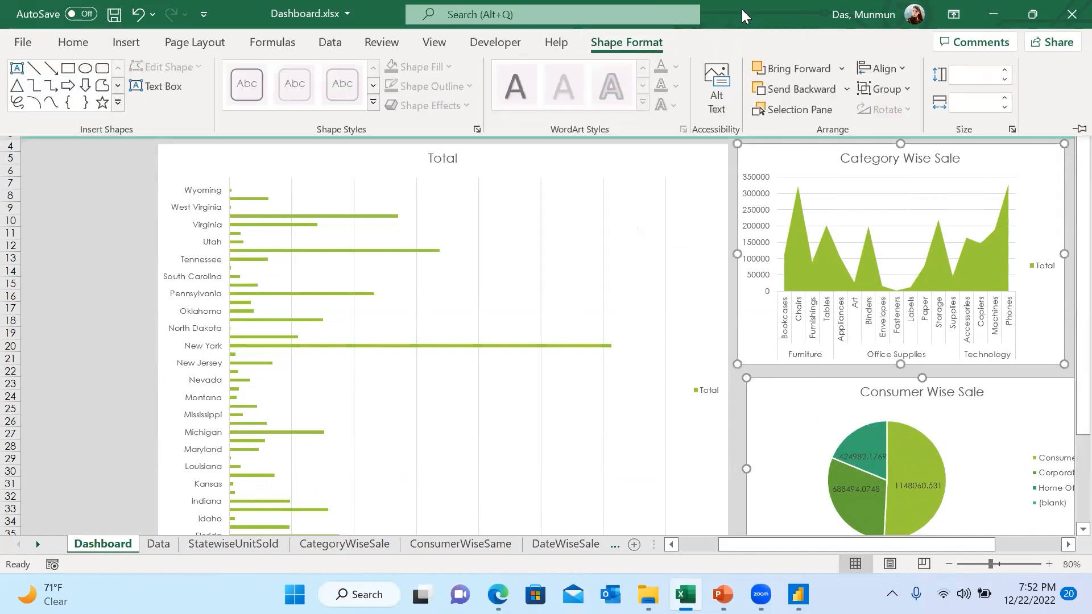
left_click(904, 70)
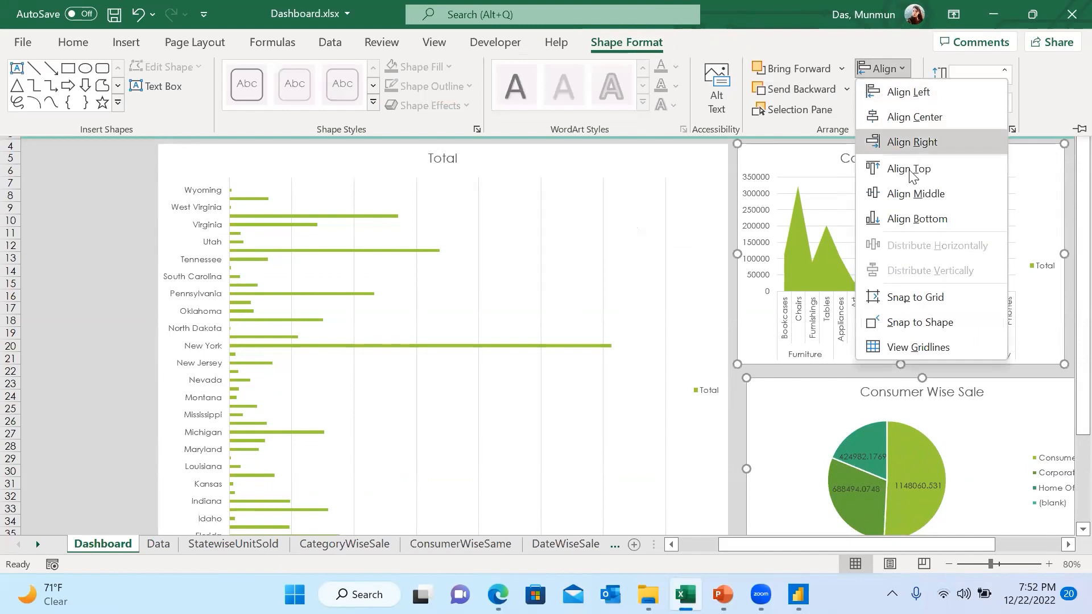
left_click(909, 92)
Shorten the state bar chart so its lower edge lines up with that of the Consumer Wise Sale chart
scroll(930, 471, "down", 3)
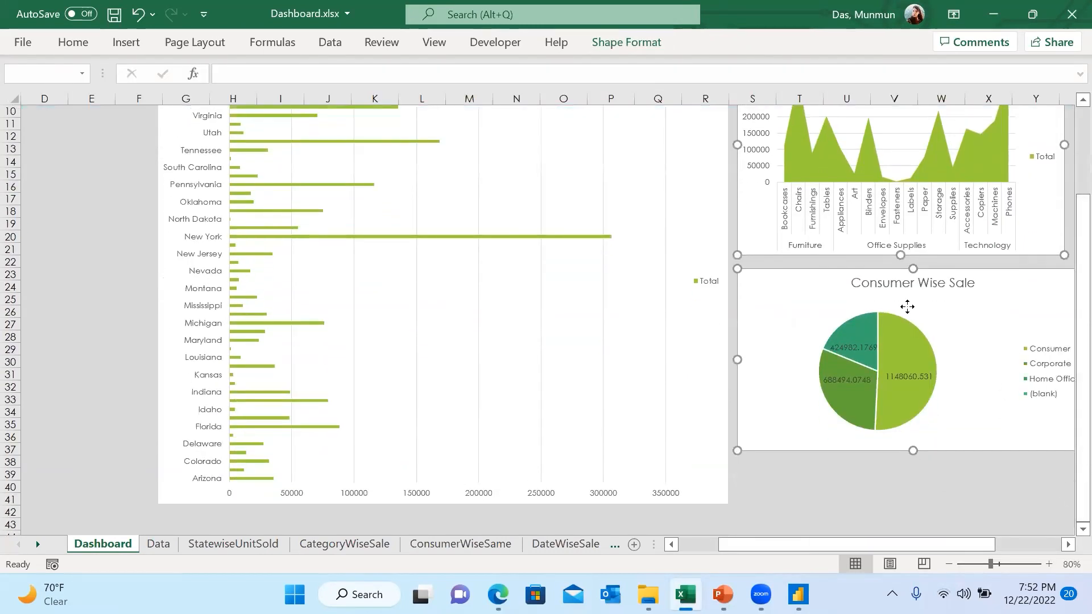
left_click(585, 446)
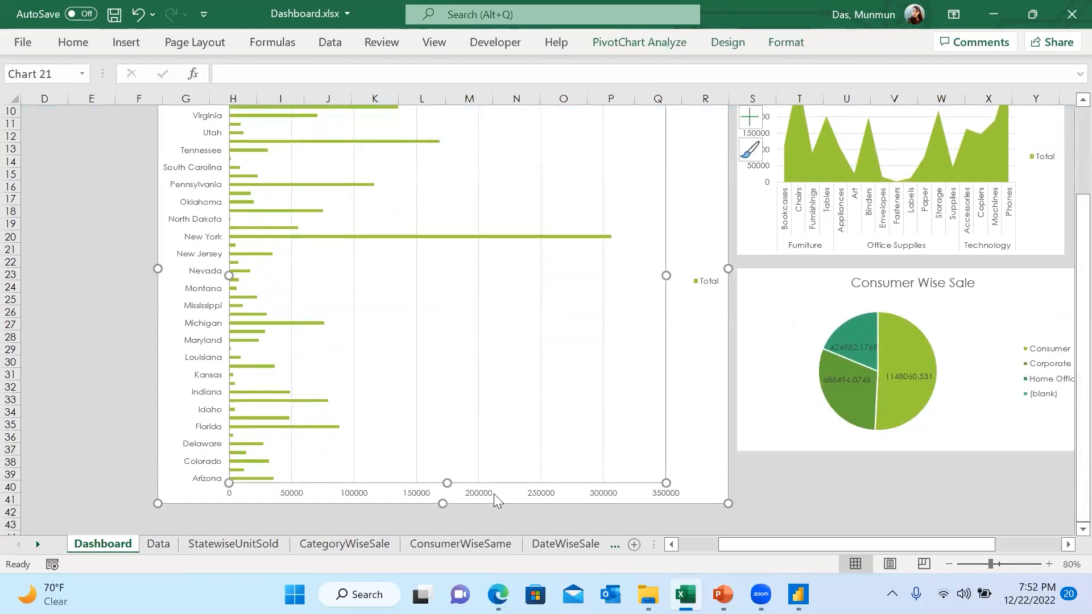
left_click_drag(442, 504, 442, 449)
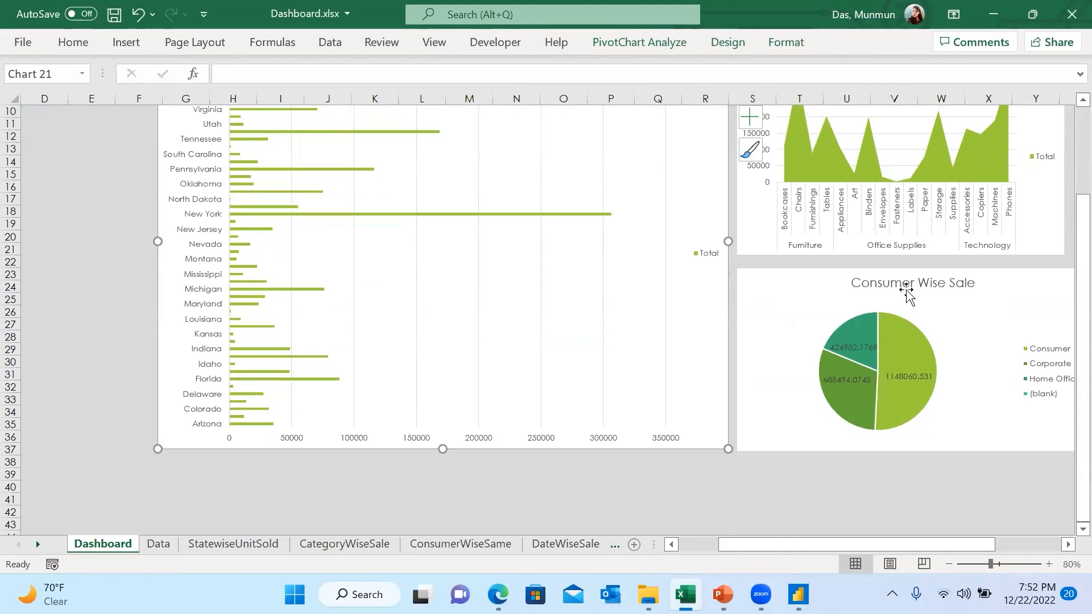
Extend the Consumer Wise Sale chart slightly upward and narrow it to the width of the Category Wise Sale chart
left_click(906, 289)
left_click(801, 296)
left_click_drag(913, 269, 913, 263)
scroll(853, 358, "right", 5)
left_click_drag(846, 357, 831, 357)
left_click_drag(831, 544, 711, 545)
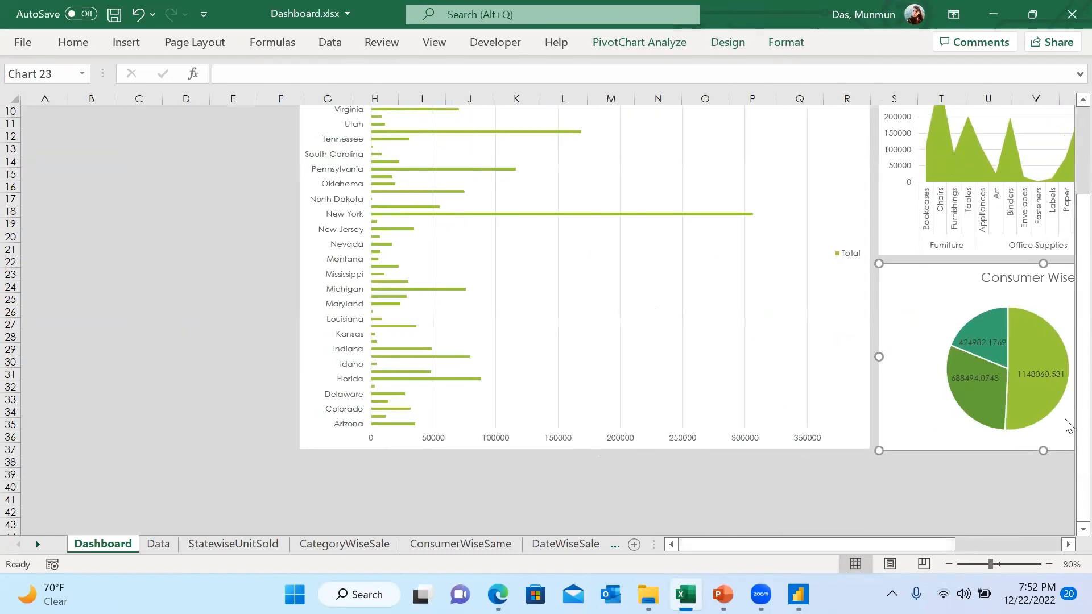
scroll(1011, 438, "up", 3)
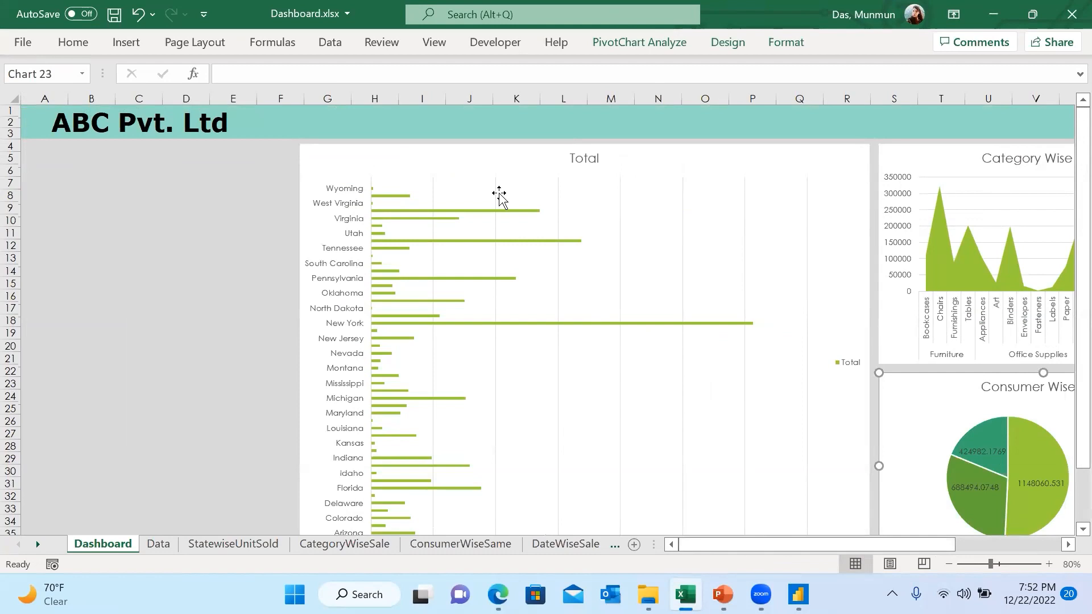
left_click(447, 163)
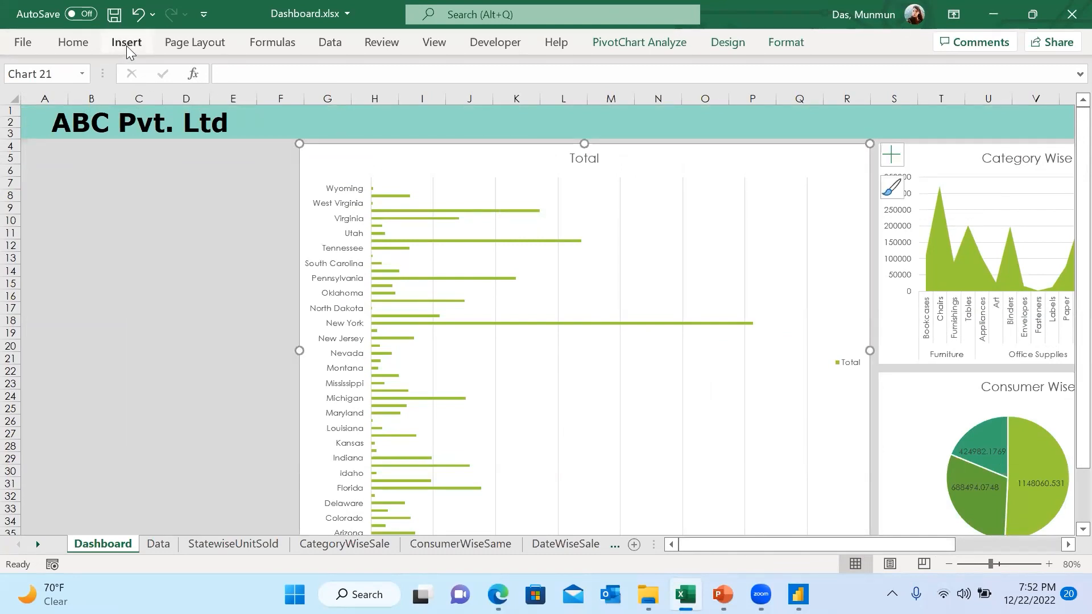
left_click(127, 45)
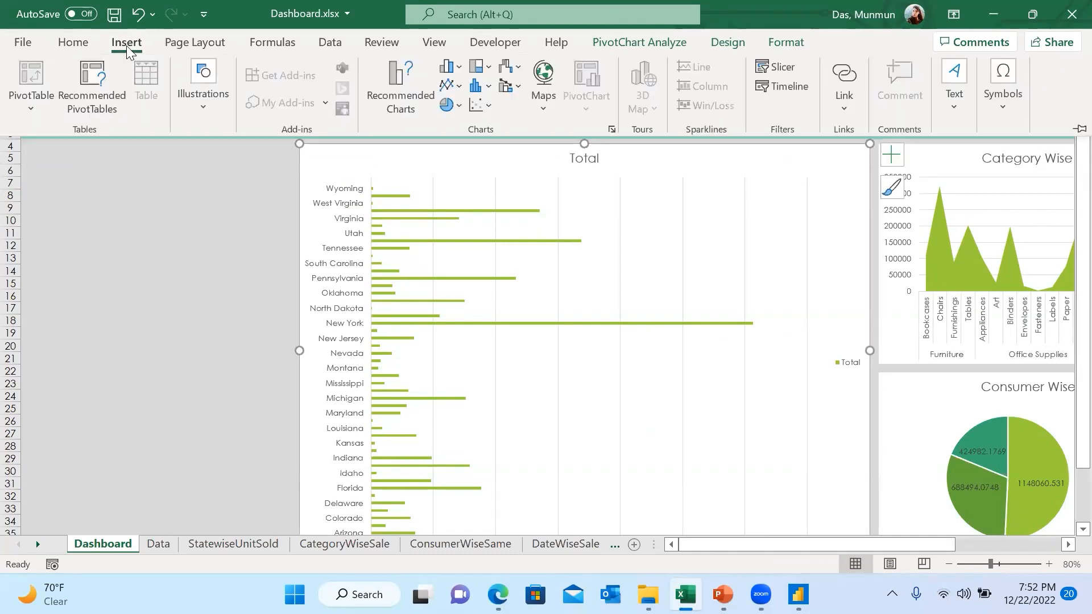
left_click(778, 67)
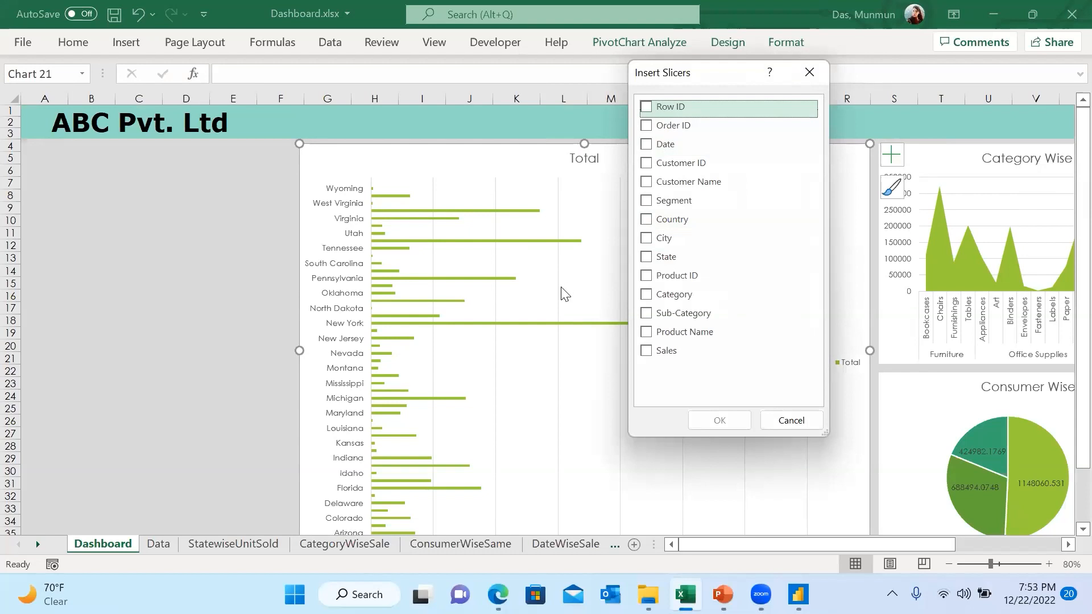
left_click(818, 74)
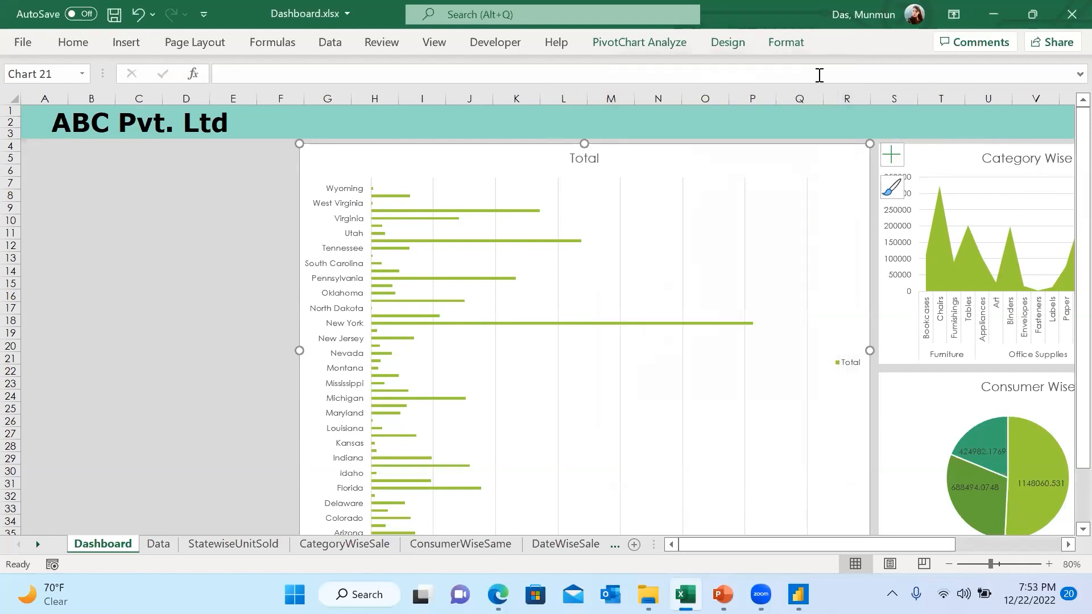
Insert a Date timeline for the state bar chart and place it in the empty area beneath the ABC Pvt. Ltd title
left_click(127, 42)
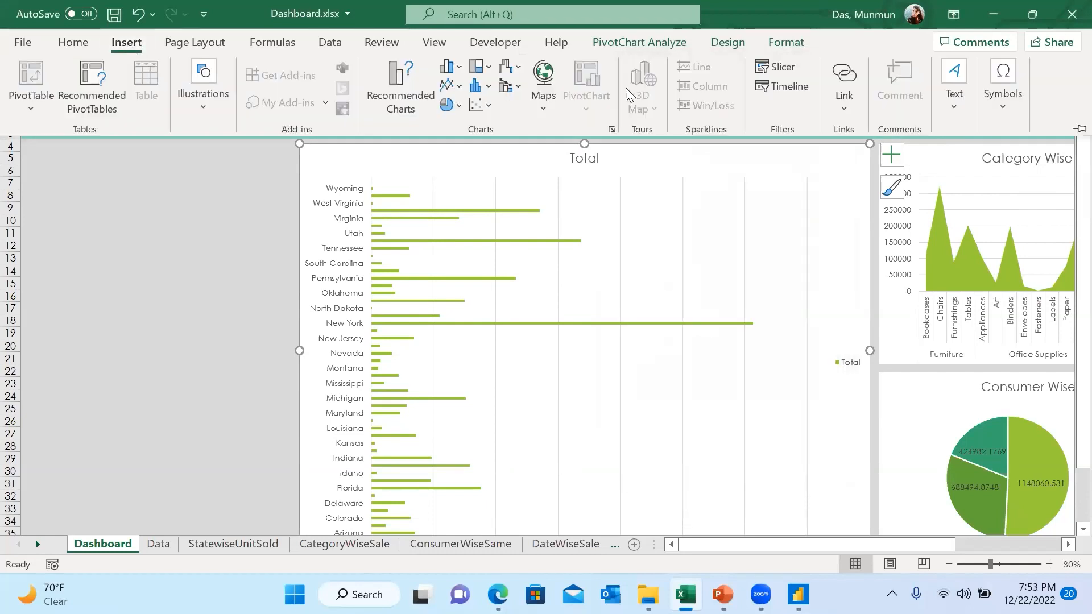
left_click(787, 87)
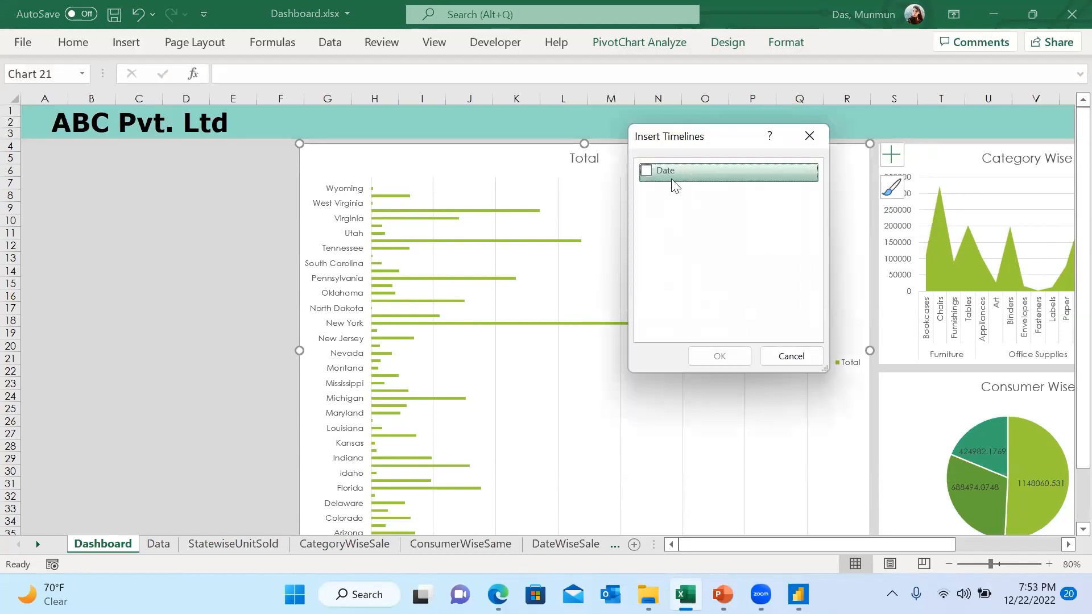
left_click(646, 171)
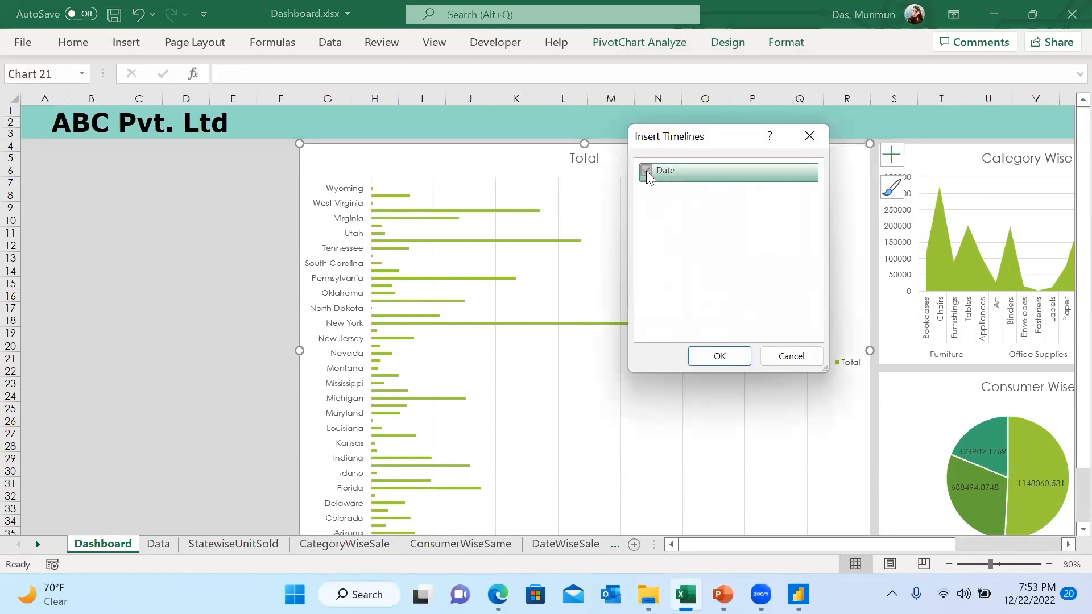
left_click(720, 356)
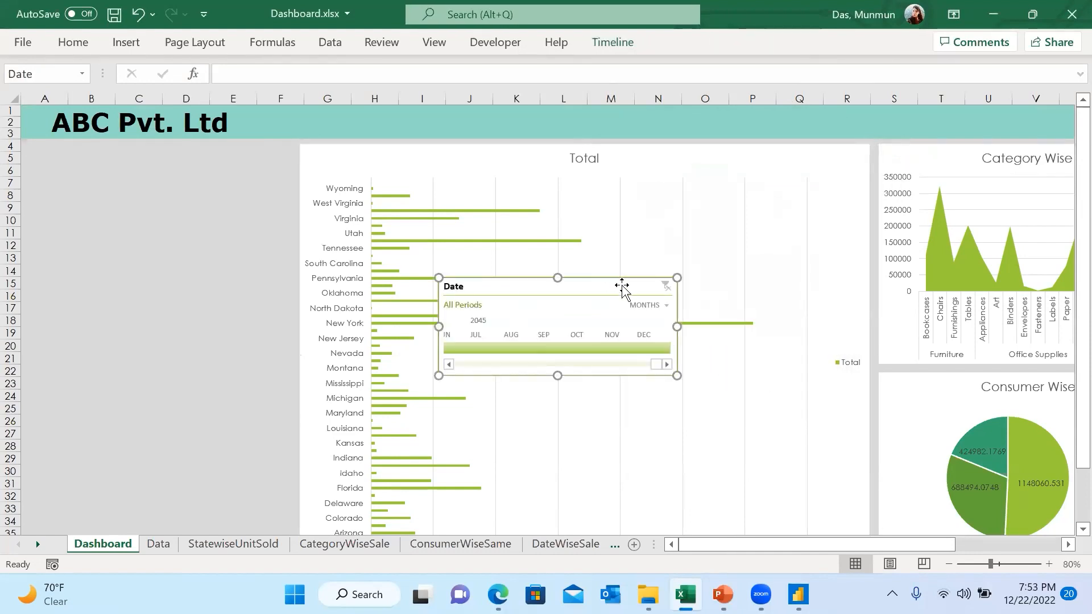
left_click_drag(622, 286, 207, 151)
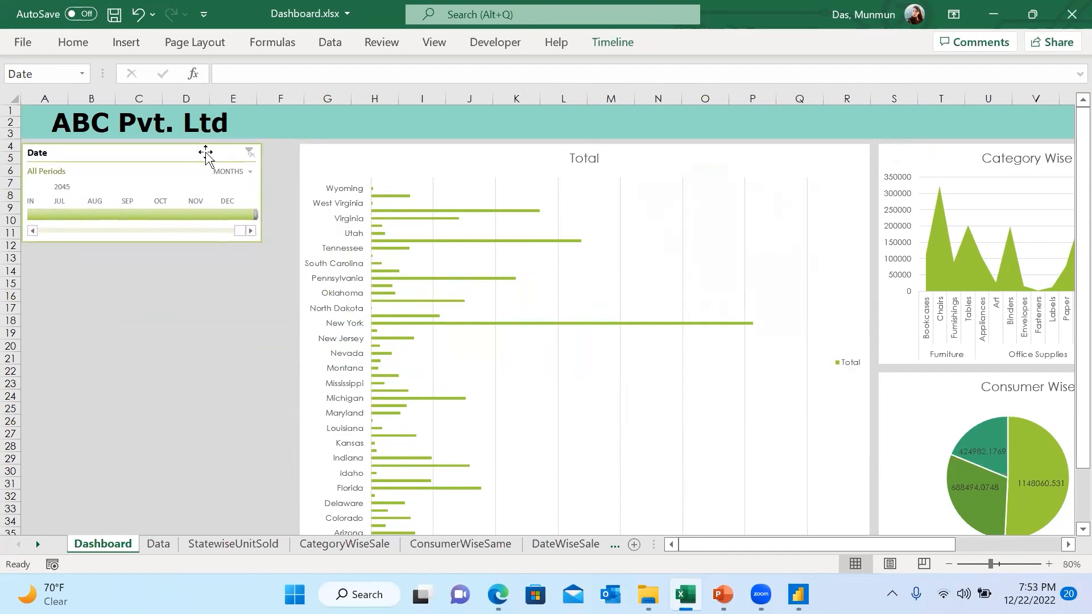
Move the state bar chart closer to the timeline, and shift the Category Wise and Consumer Wise Sale charts together to close the gap beside it
left_click_drag(470, 152, 437, 154)
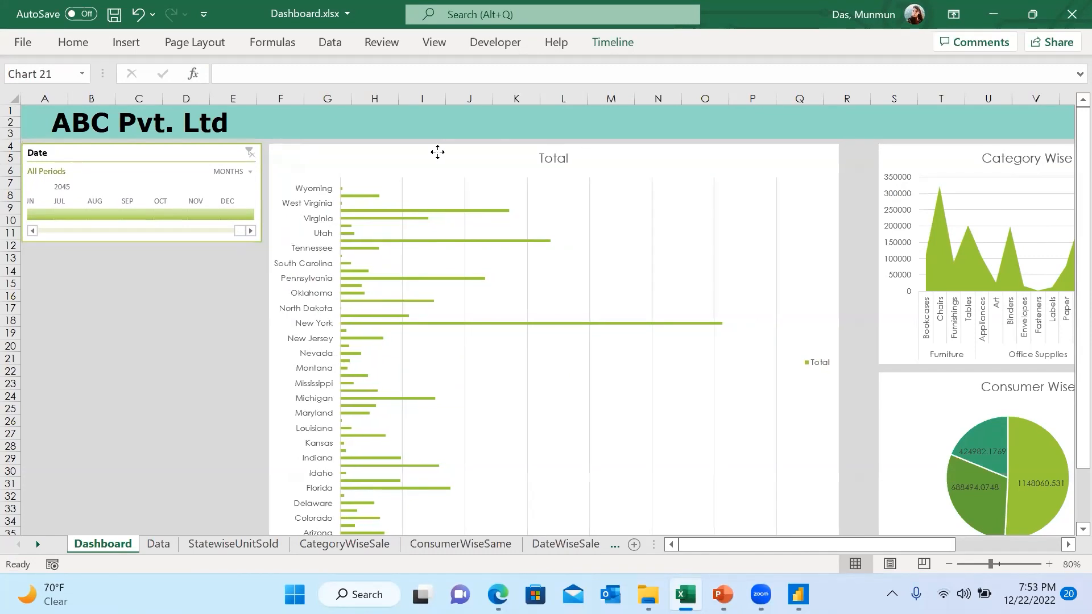
left_click(931, 152)
double_click(931, 153)
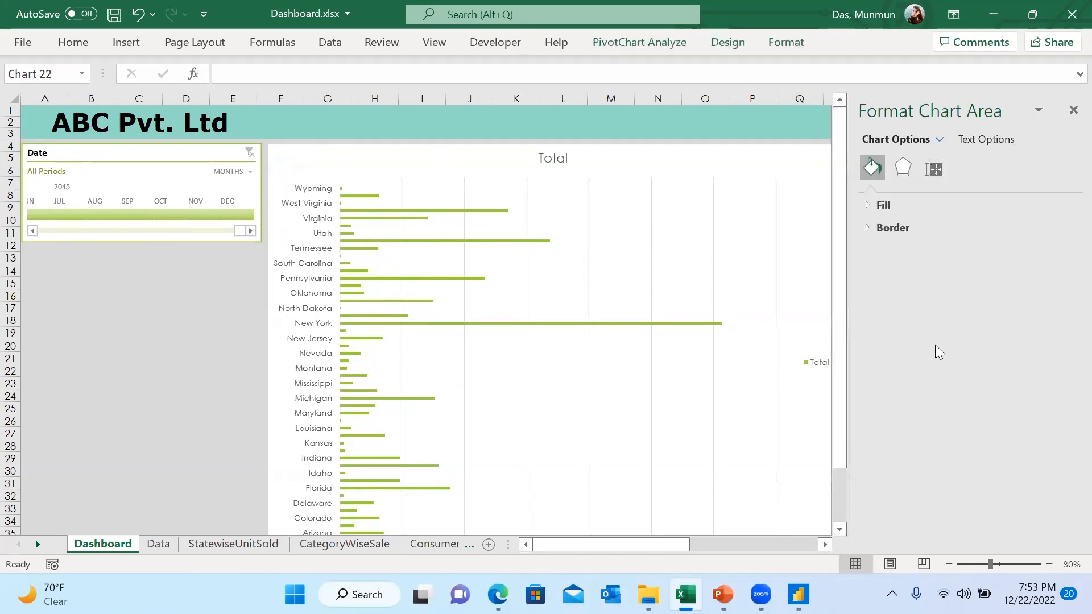
left_click(1069, 114)
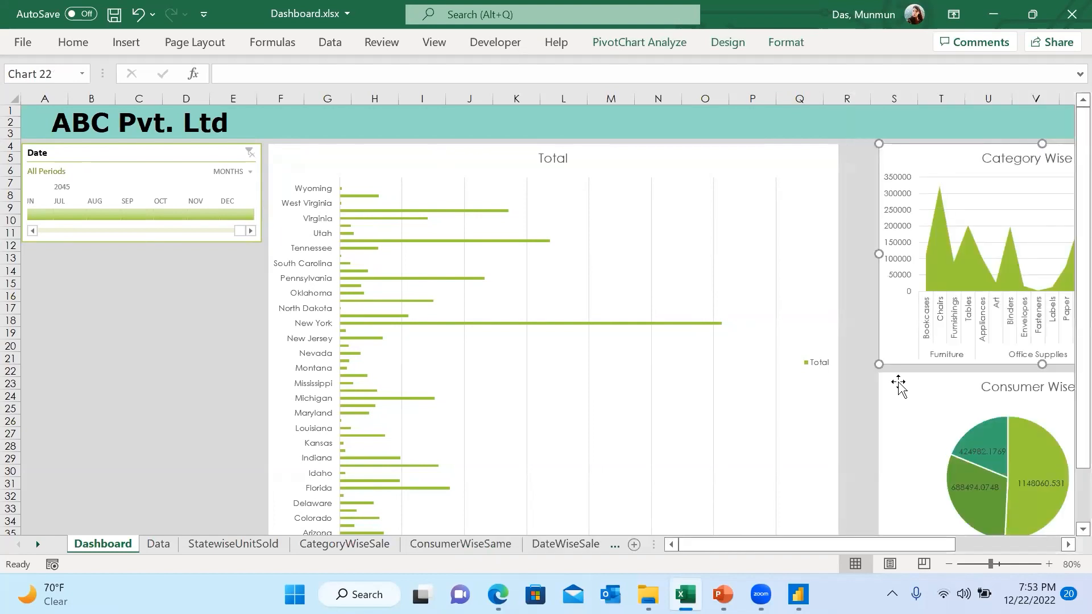
left_click(899, 387, "ctrl")
key("Left")
key("Left")
key("Left")
key("Left")
key("Left")
key("Left")
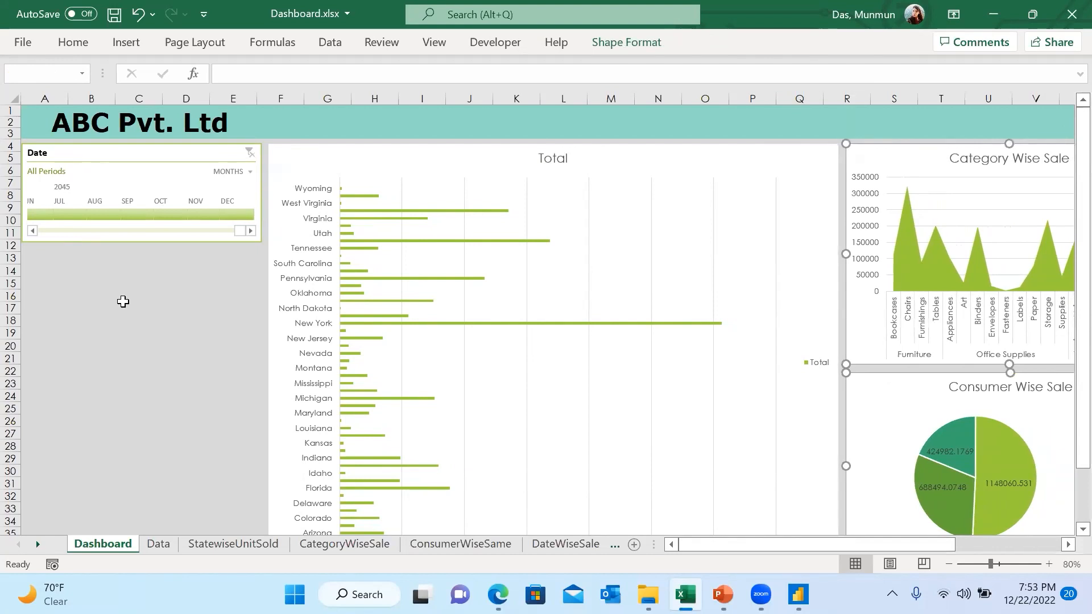
left_click(123, 301)
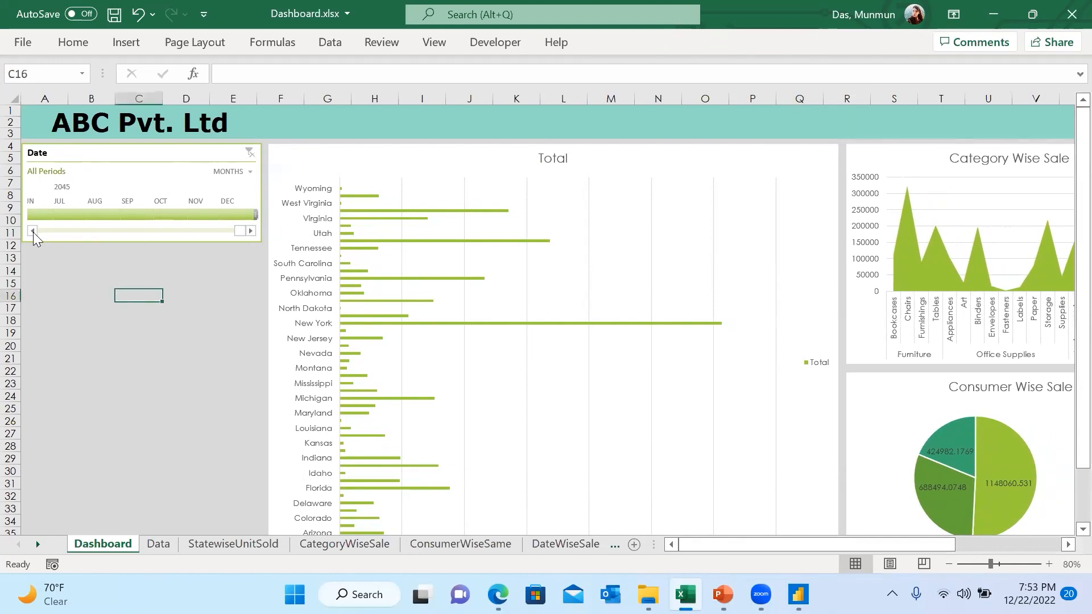
Test the Date timeline on 2022 months, filtering by July–August, May, April and March, and return to April
left_click_drag(239, 231, 91, 232)
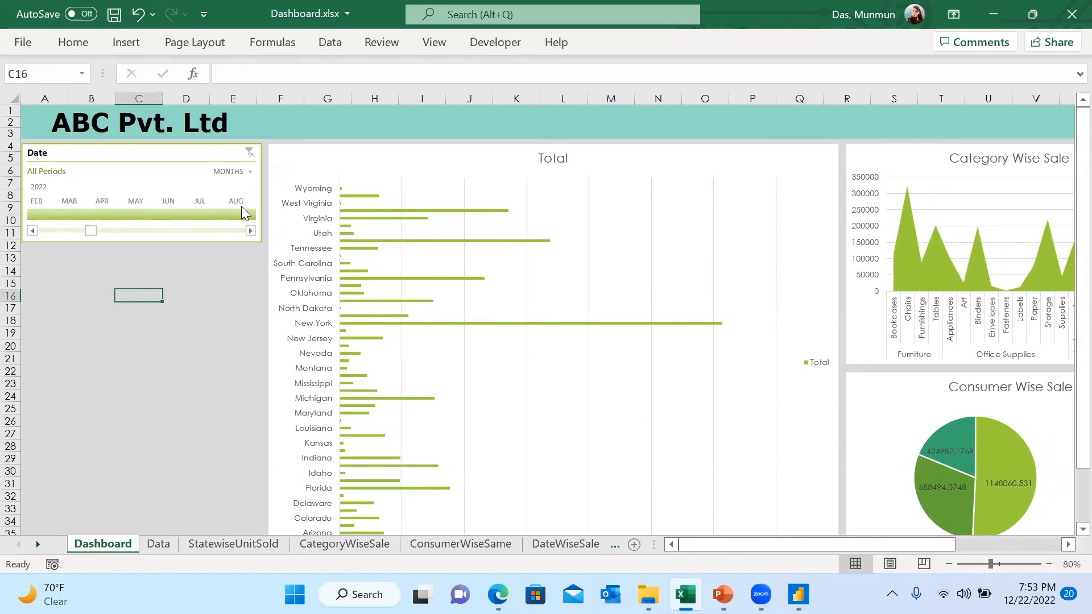
left_click_drag(249, 213, 209, 214)
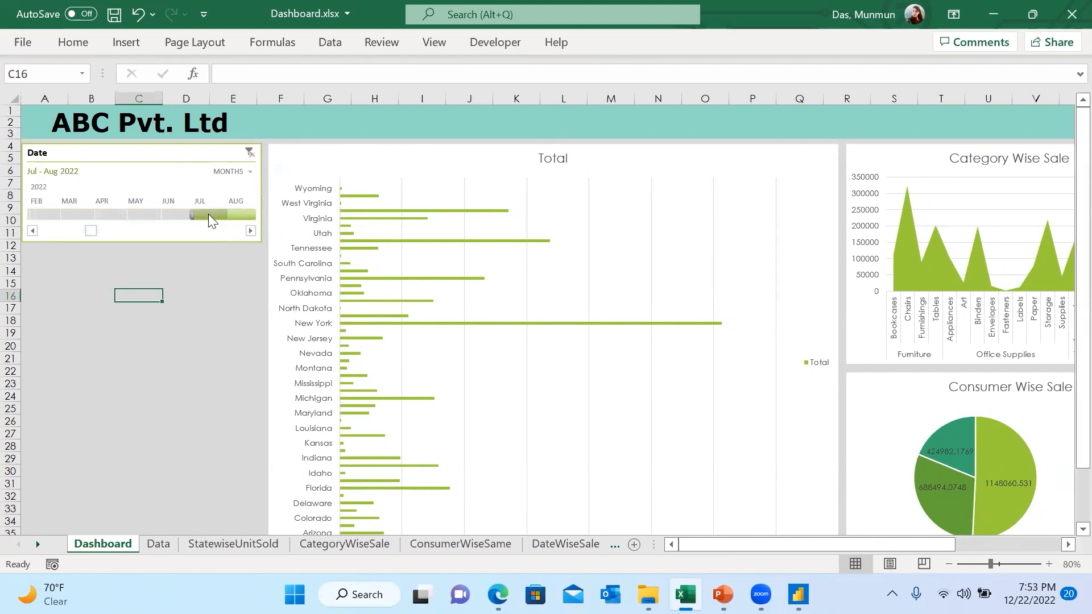
left_click(133, 214)
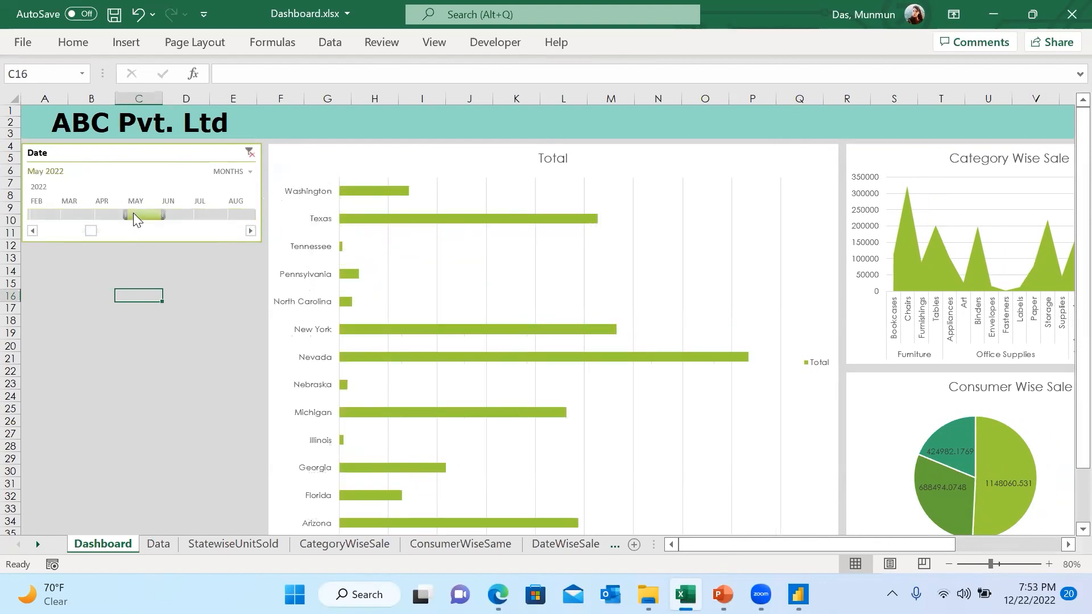
left_click(113, 213)
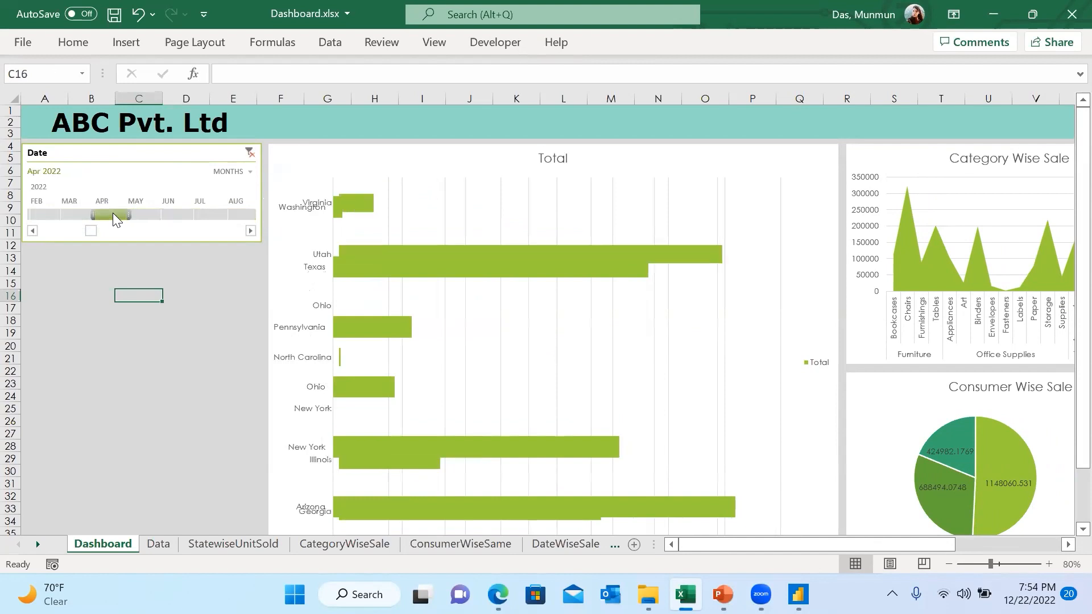
left_click(72, 217)
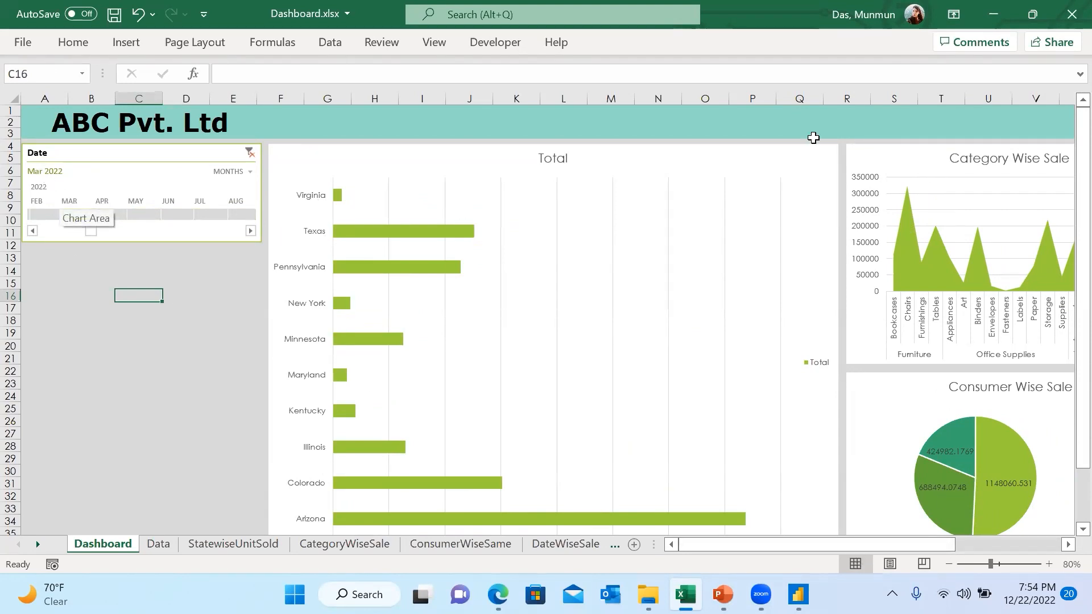
left_click_drag(84, 214, 113, 213)
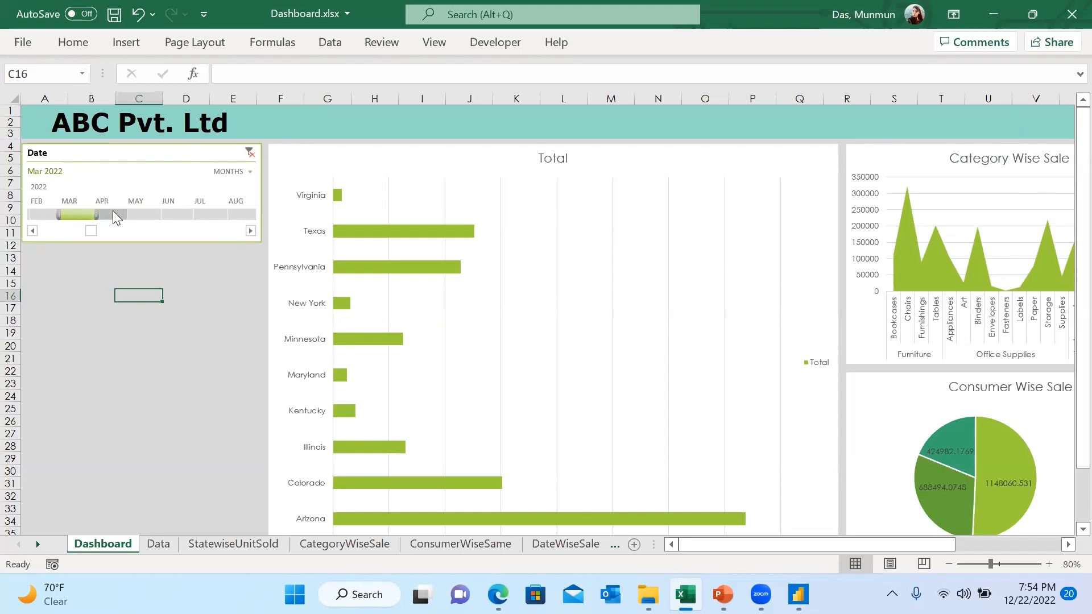
Connect the Date timeline to the PivotTables on CategoryWiseSale and ConsumerWiseSame in addition to StatewiseUnitSold
left_click(115, 170)
right_click(115, 170)
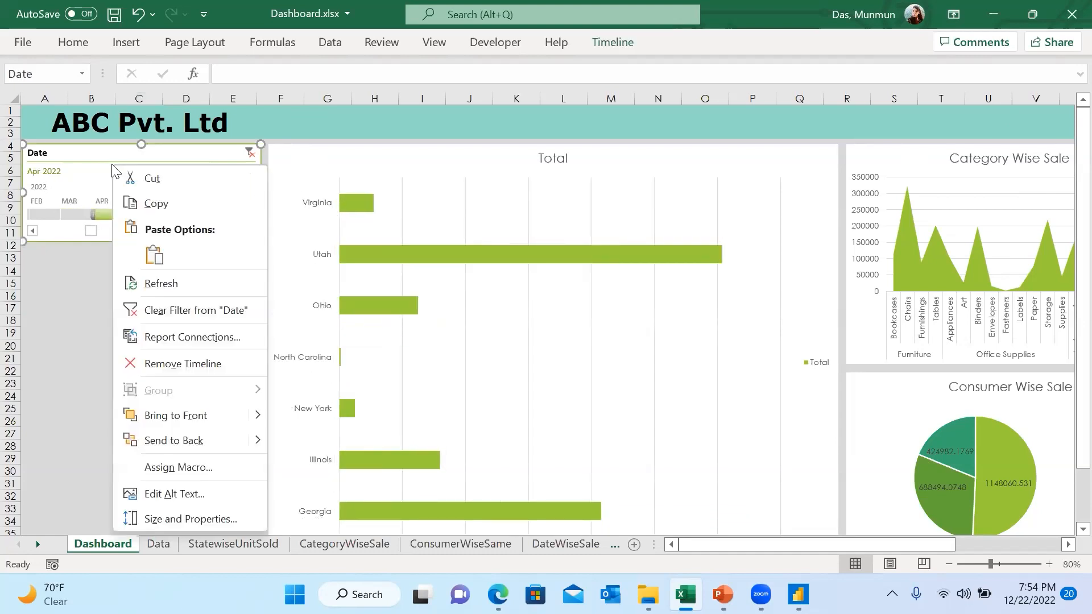
left_click(207, 329)
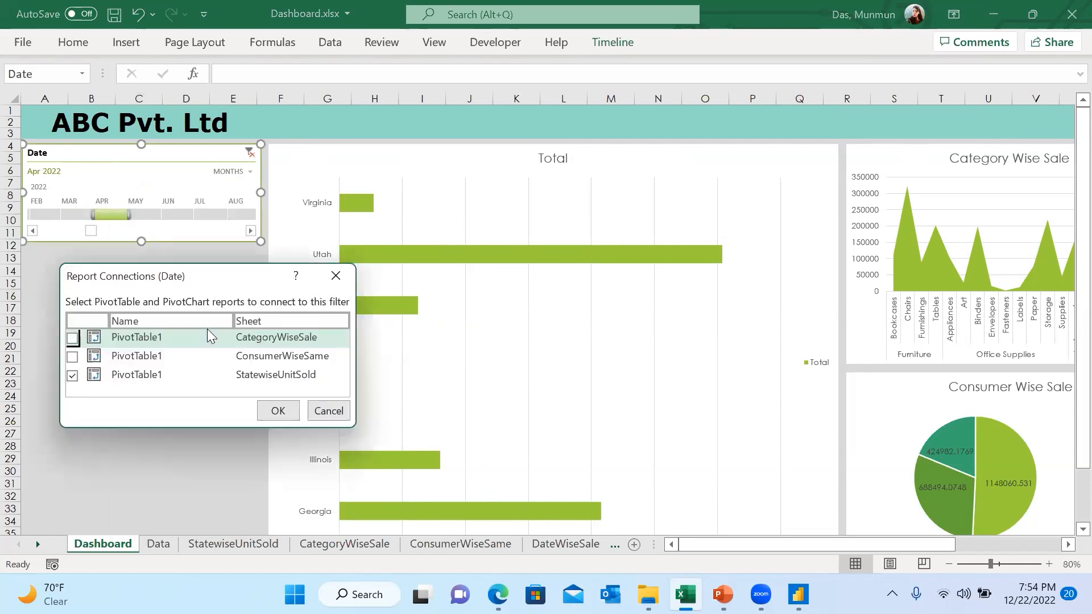
left_click(72, 357)
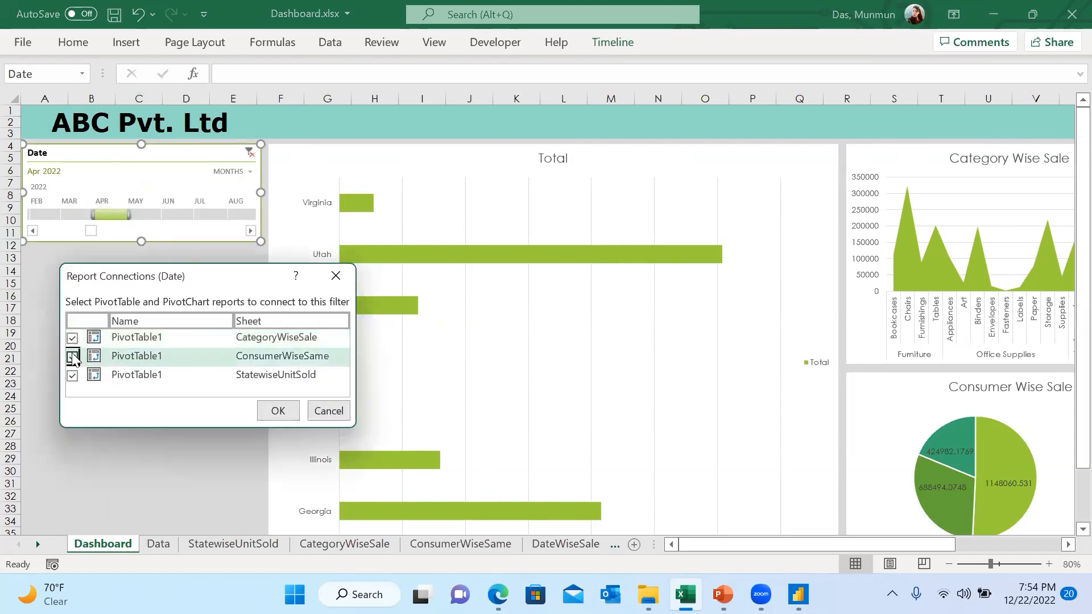
left_click(279, 410)
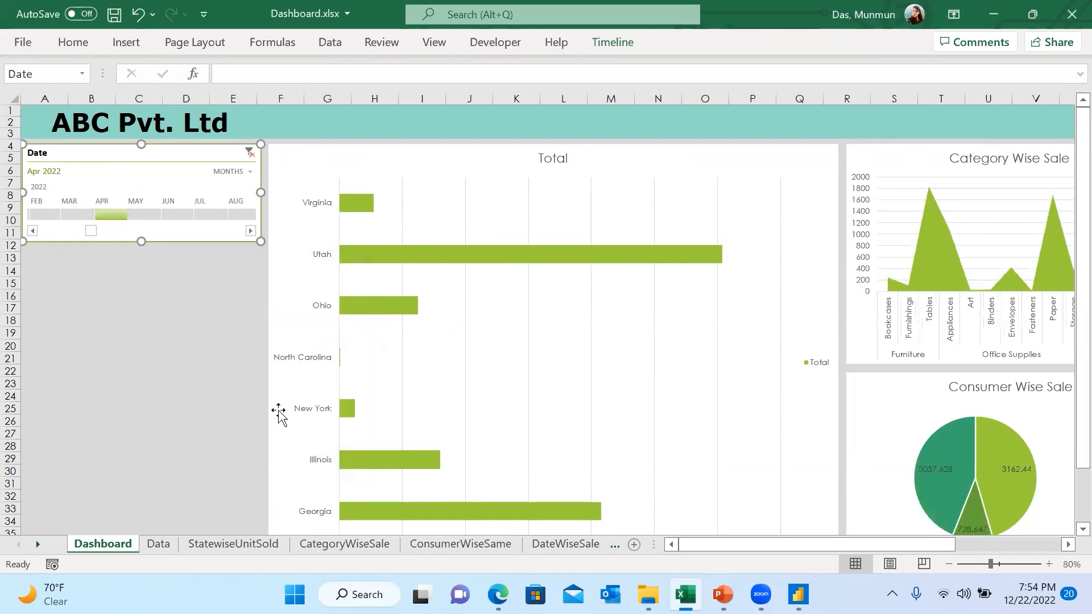
Try the connected timeline on May and June 2022, and leave the charts filtered to July 2022
left_click(141, 215)
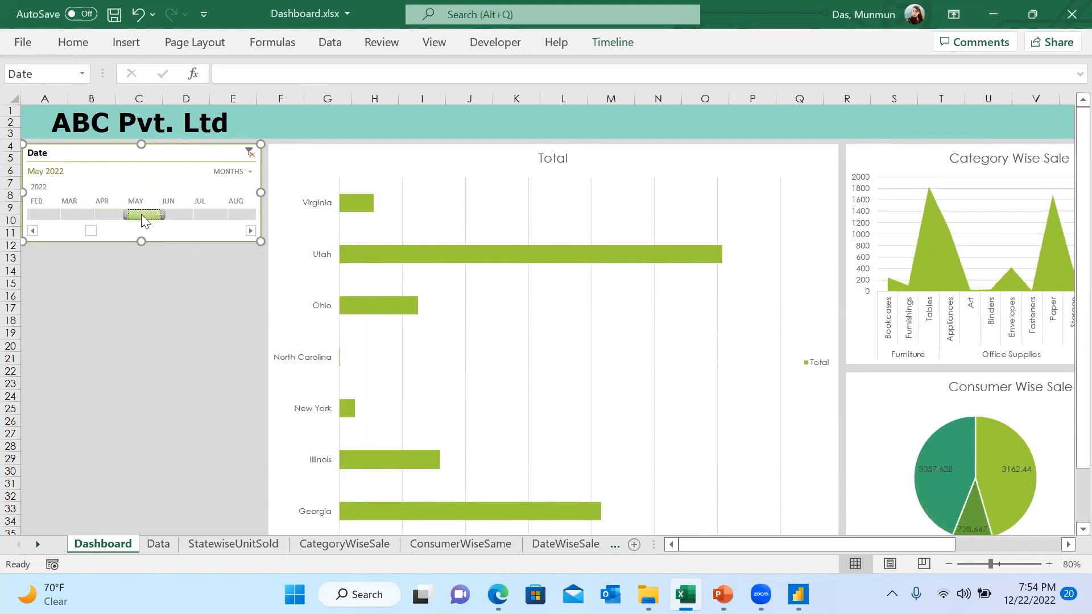
left_click(186, 214)
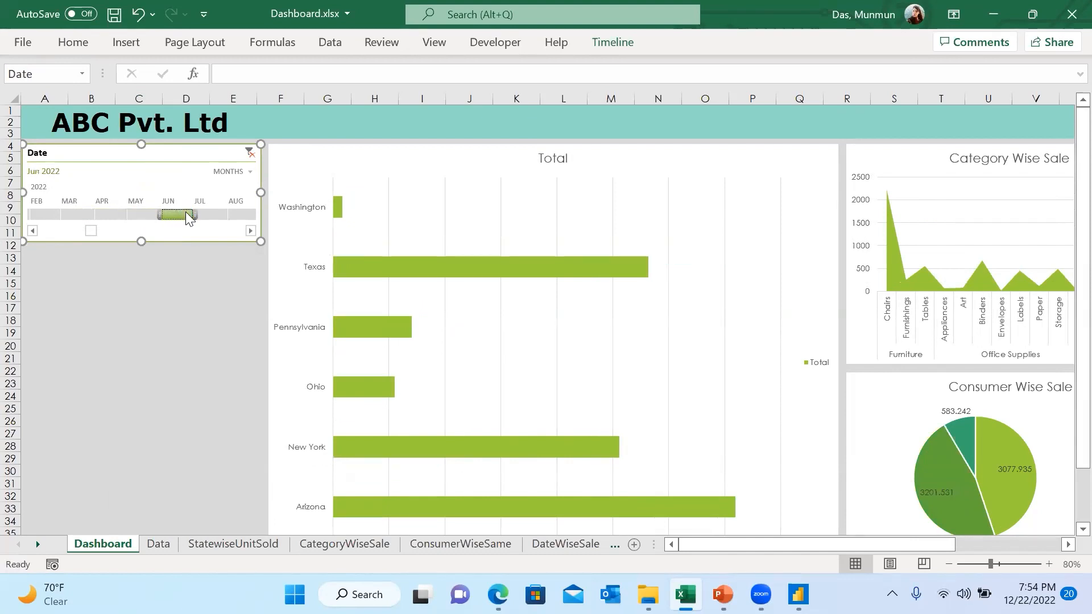
left_click(211, 215)
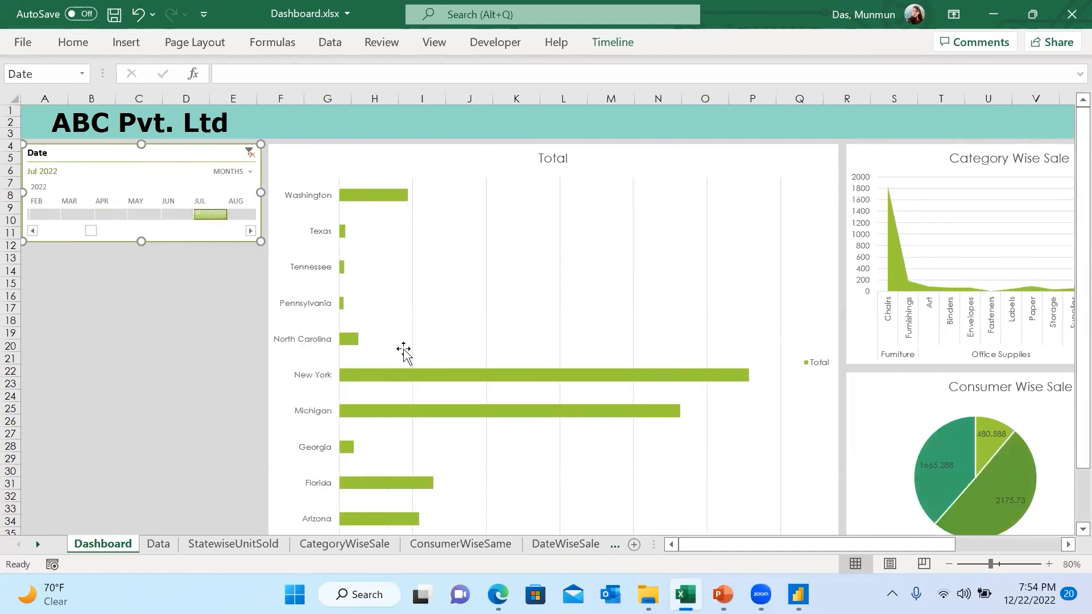
Insert a City slicer from the Category Wise Sale chart, place it directly below the Date timeline and widen it to match
left_click(928, 237)
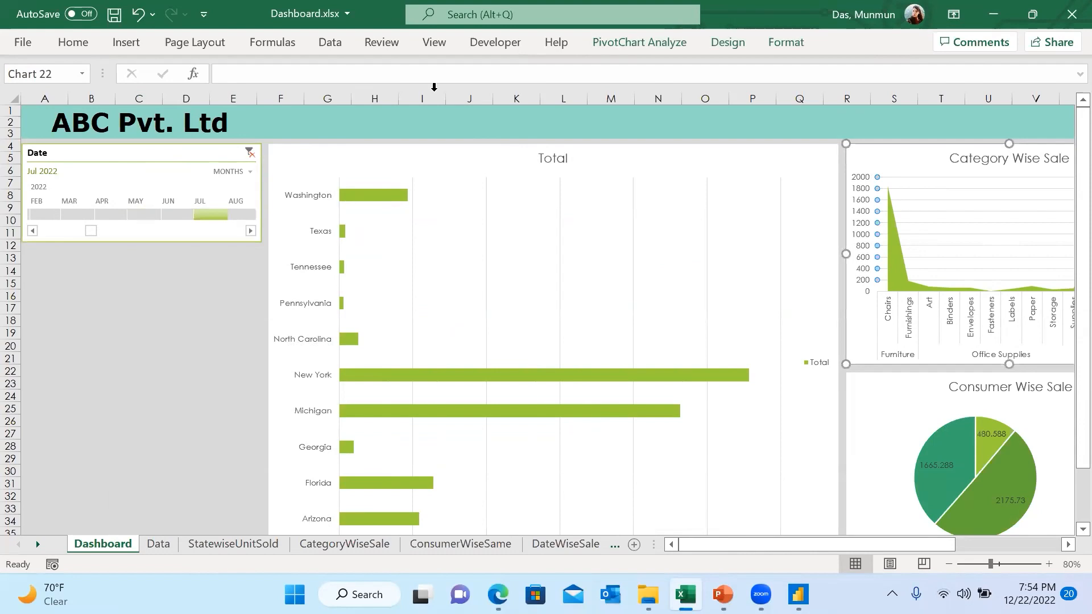
left_click(126, 42)
left_click(781, 88)
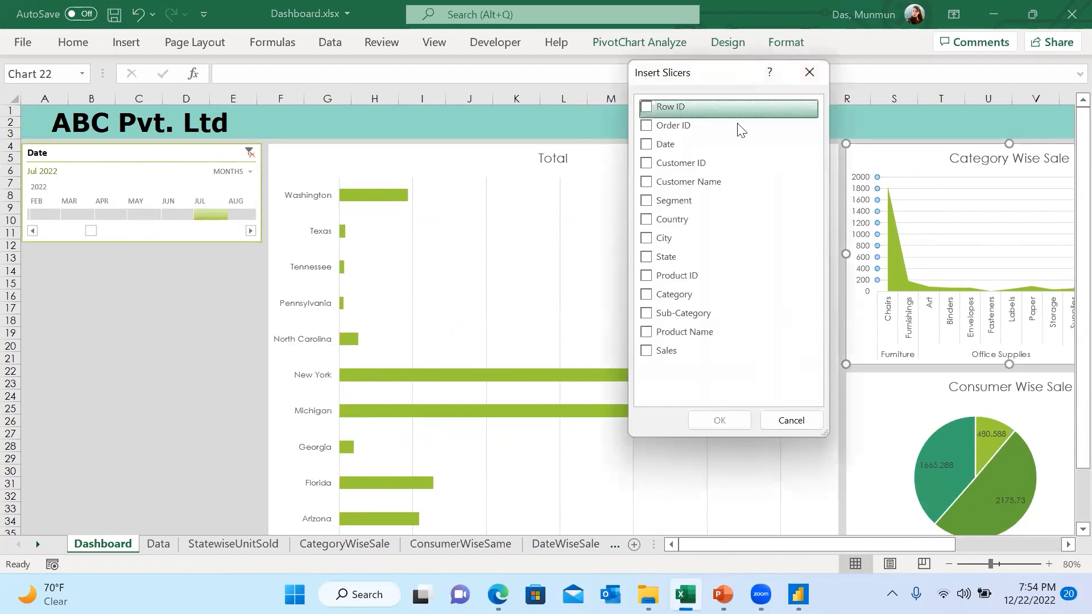
left_click(647, 239)
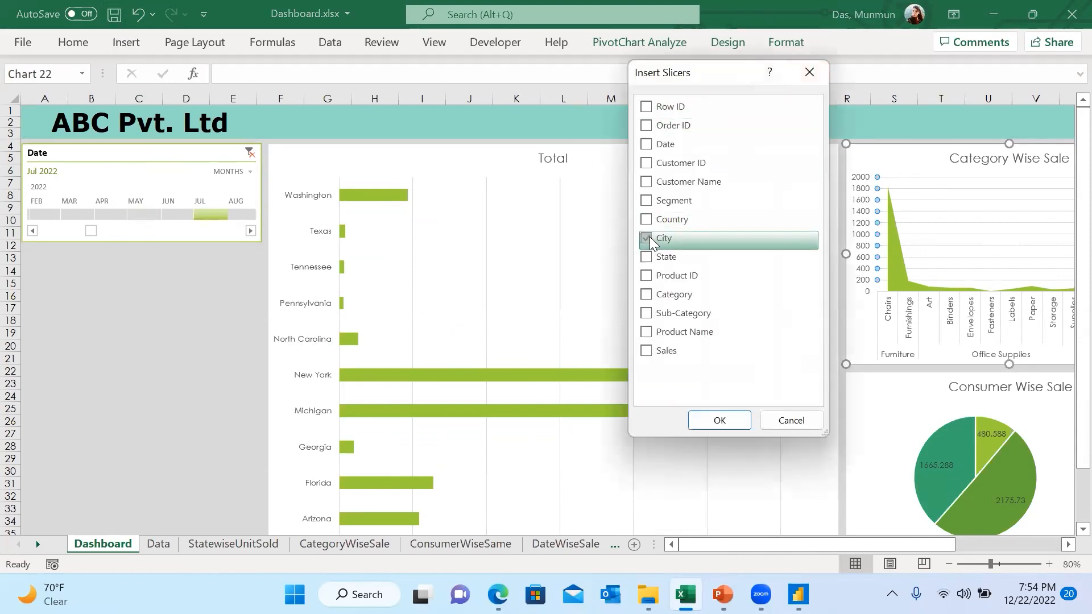
left_click(739, 420)
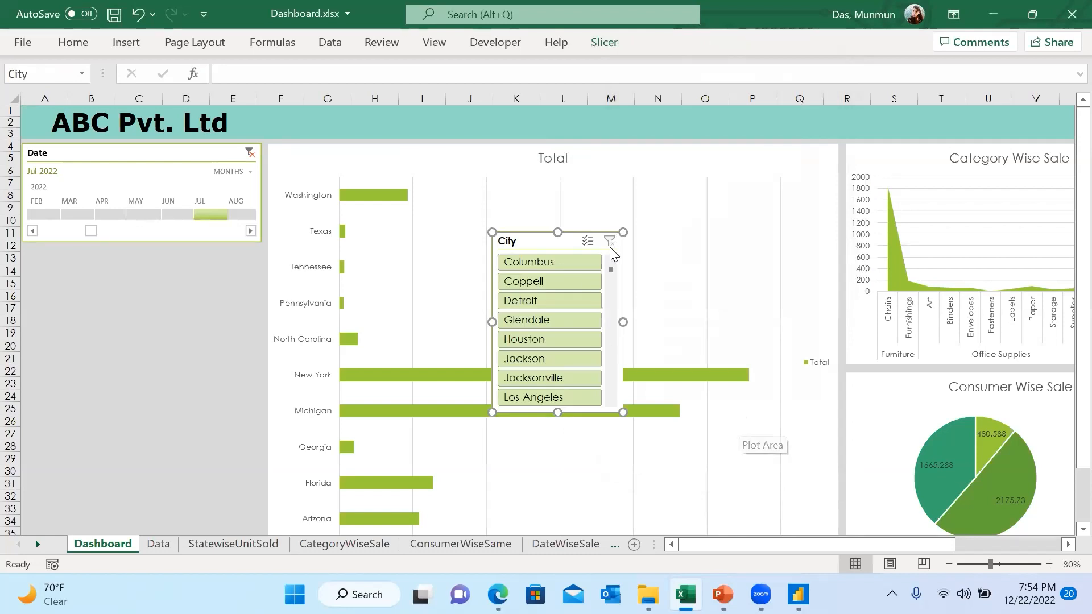
left_click_drag(516, 248, 91, 261)
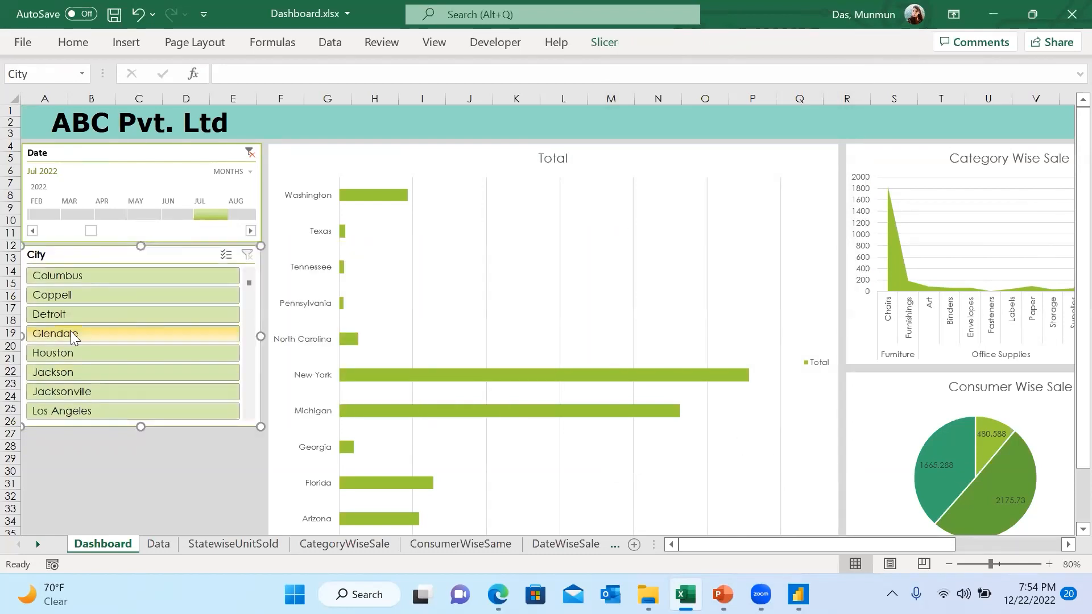
Enable multi-select on the City slicer, try excluding Columbus, Coppell, Detroit and Jackson with Coppell added back, and clear the filter
left_click(227, 255)
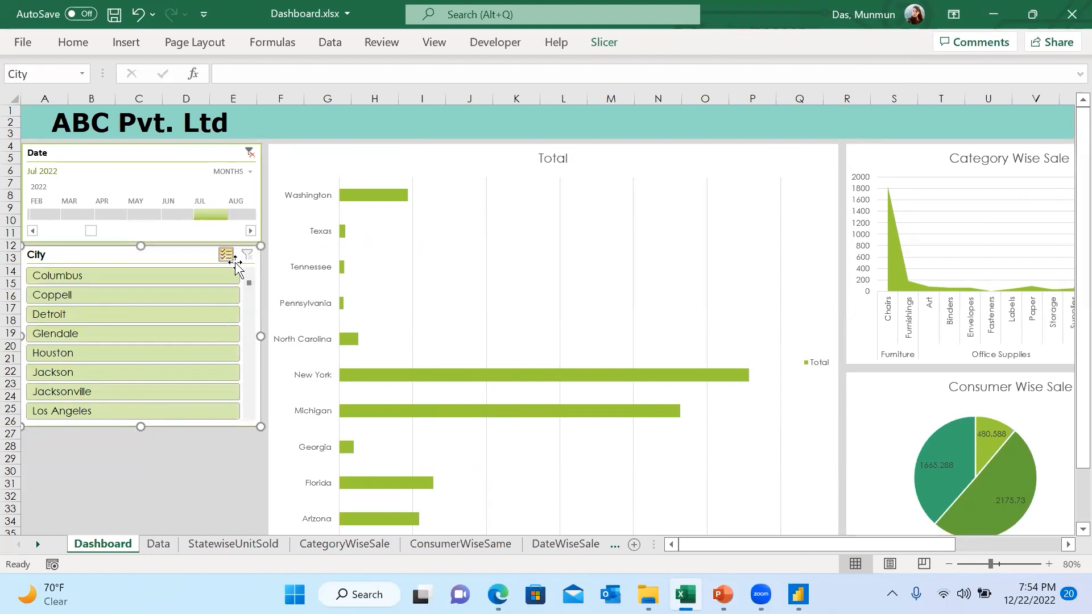
left_click(98, 276)
left_click(74, 294)
left_click(74, 310)
left_click(80, 378)
left_click(92, 291)
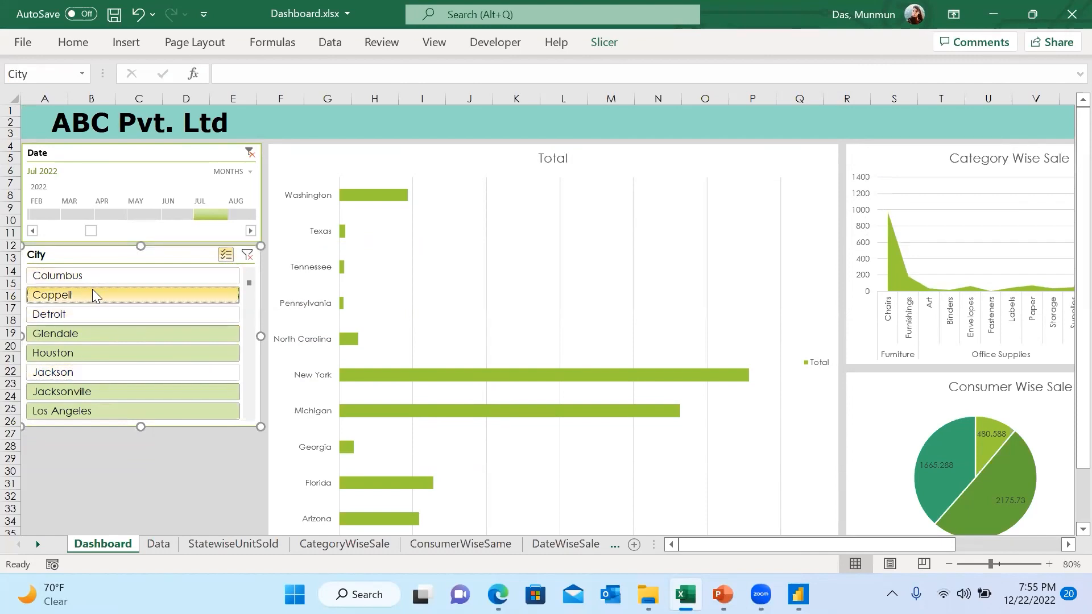
left_click(248, 255)
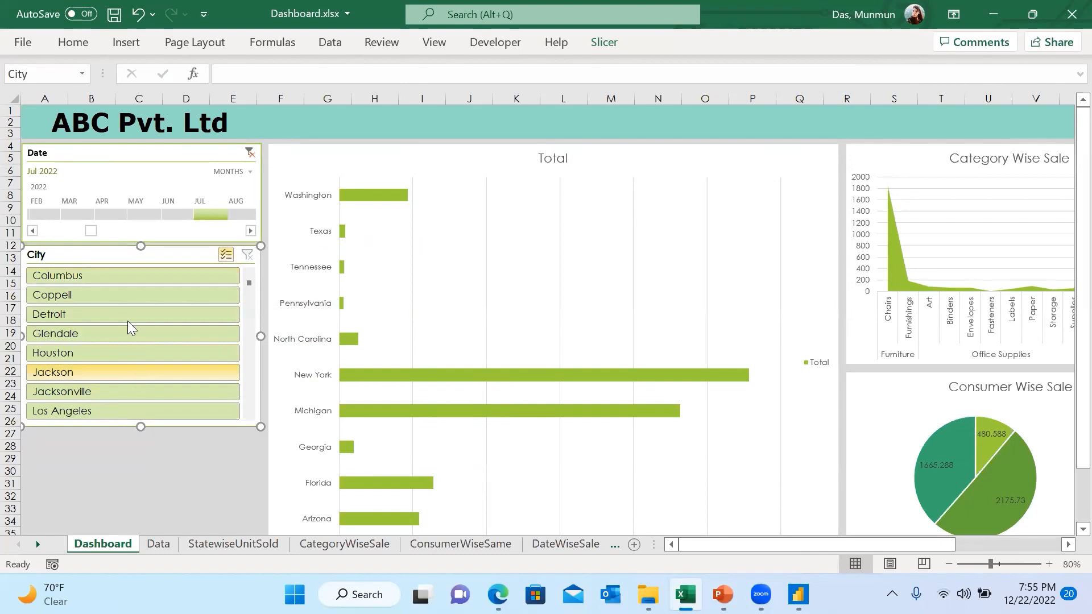
Connect the City slicer to the ConsumerWiseSame PivotTable as well, and exclude Houston from its selection
right_click(141, 260)
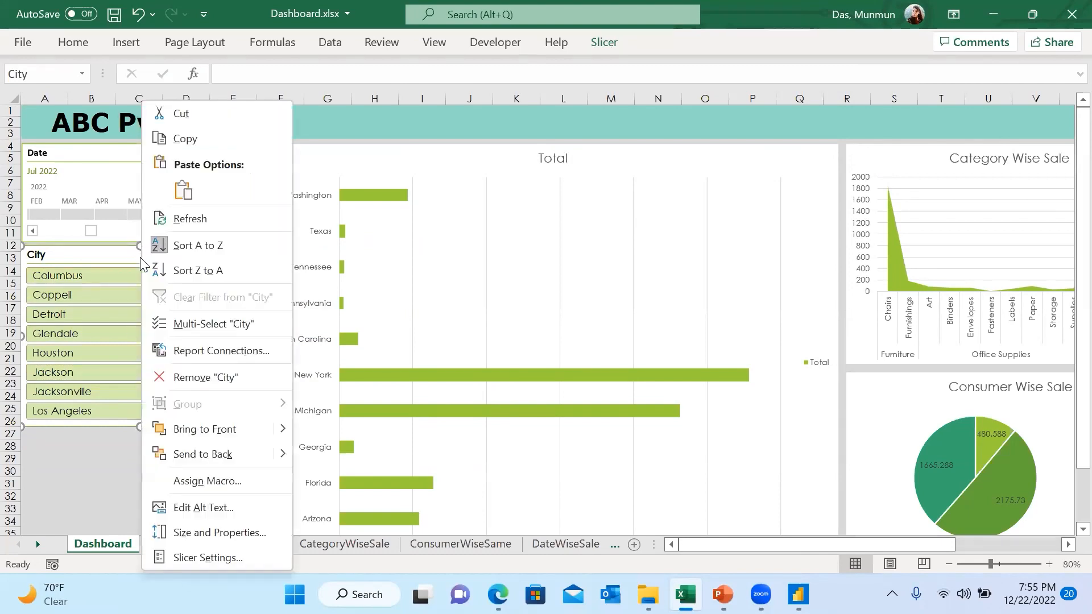
left_click(214, 352)
left_click(78, 380)
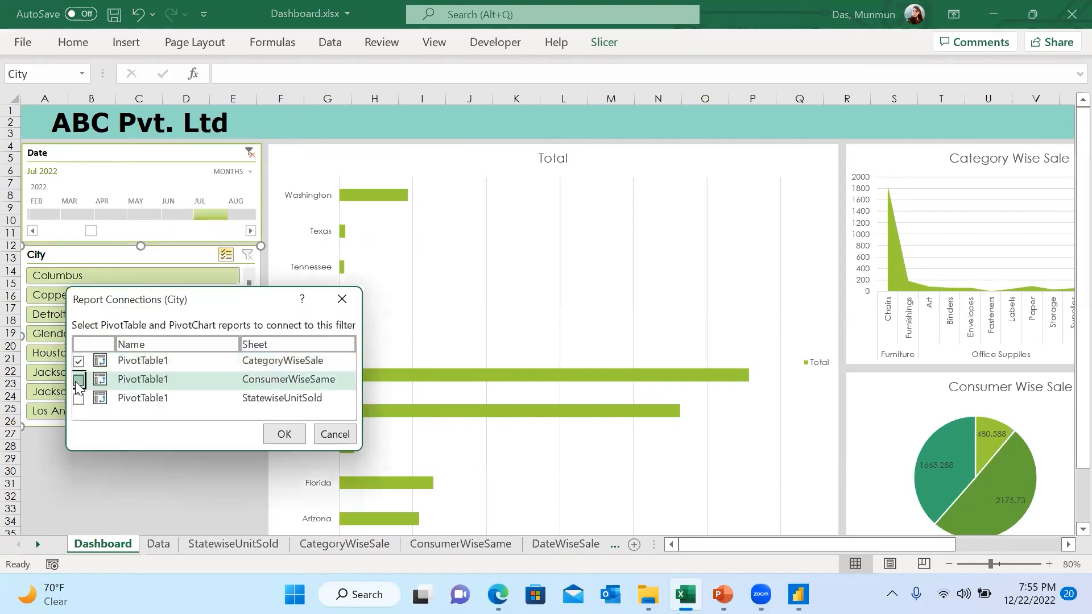
left_click(284, 435)
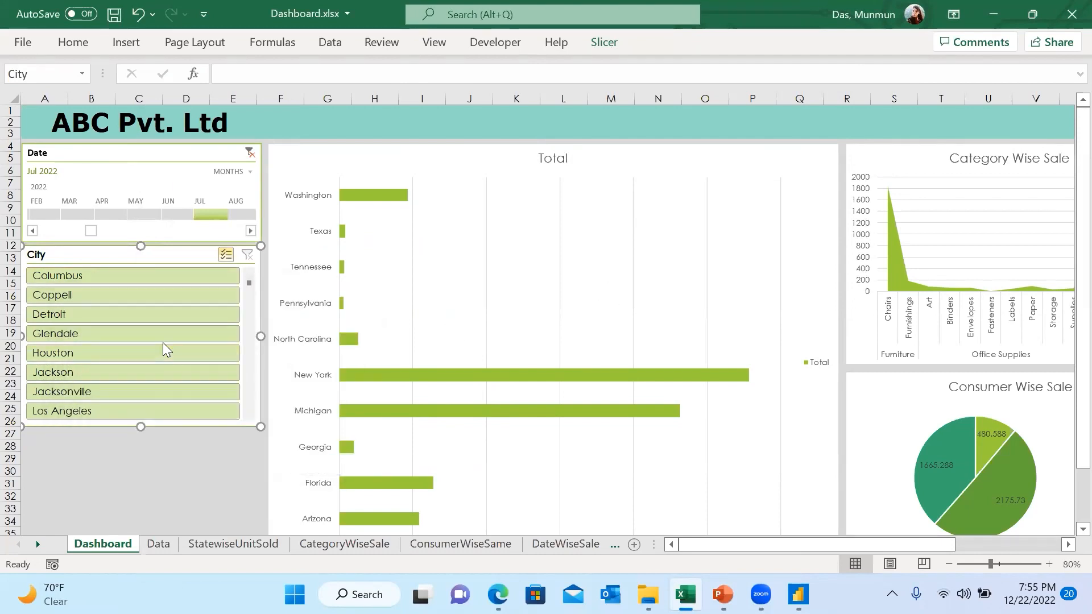
left_click(155, 355)
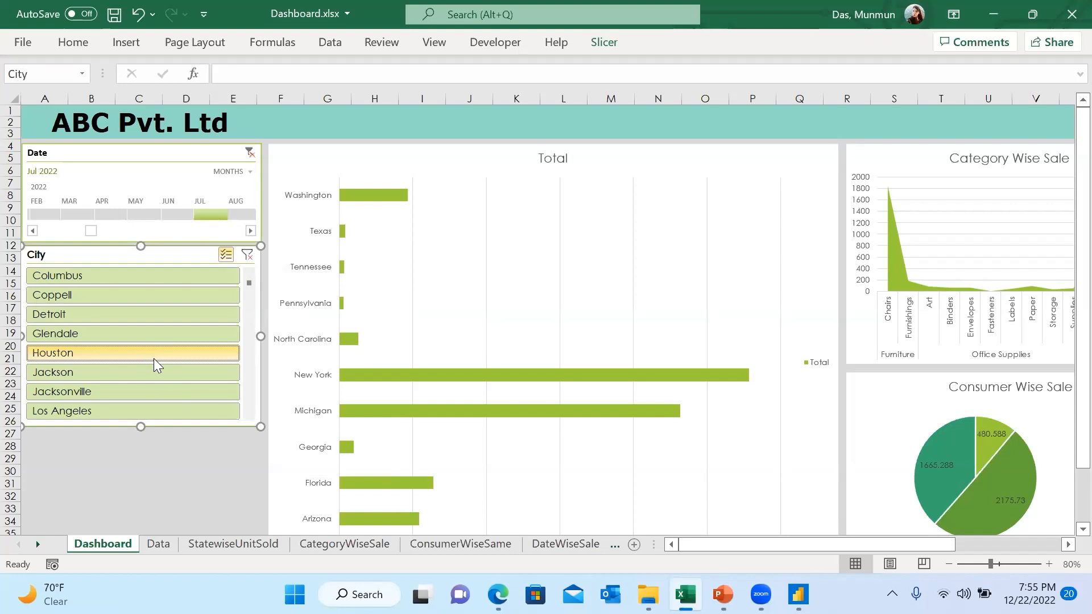
Exclude Coppell, Glendale and Los Angeles from the City slicer's selection
left_click(160, 330)
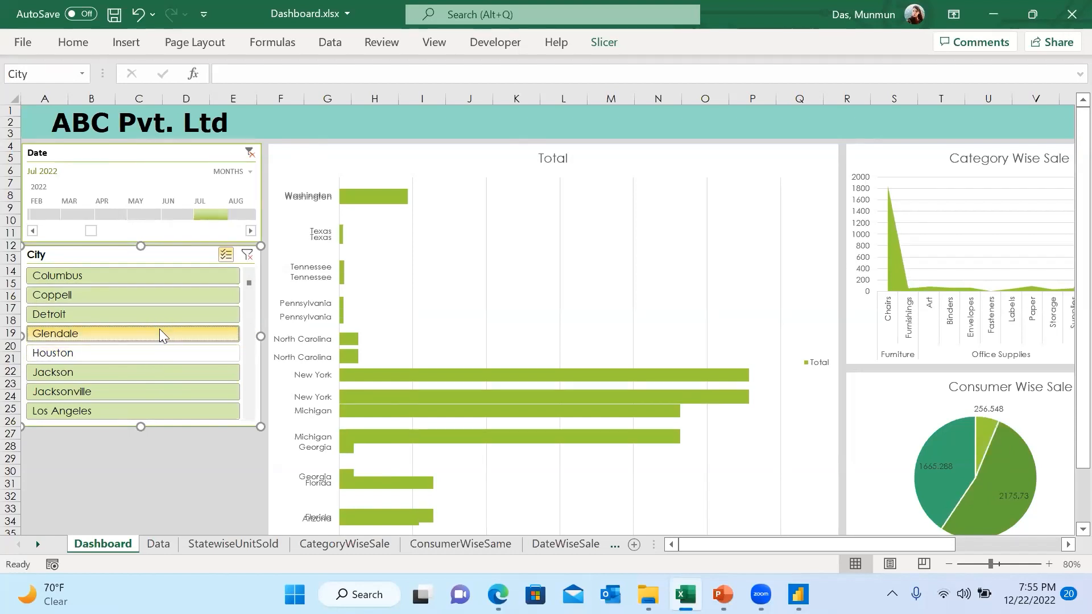
left_click(156, 410)
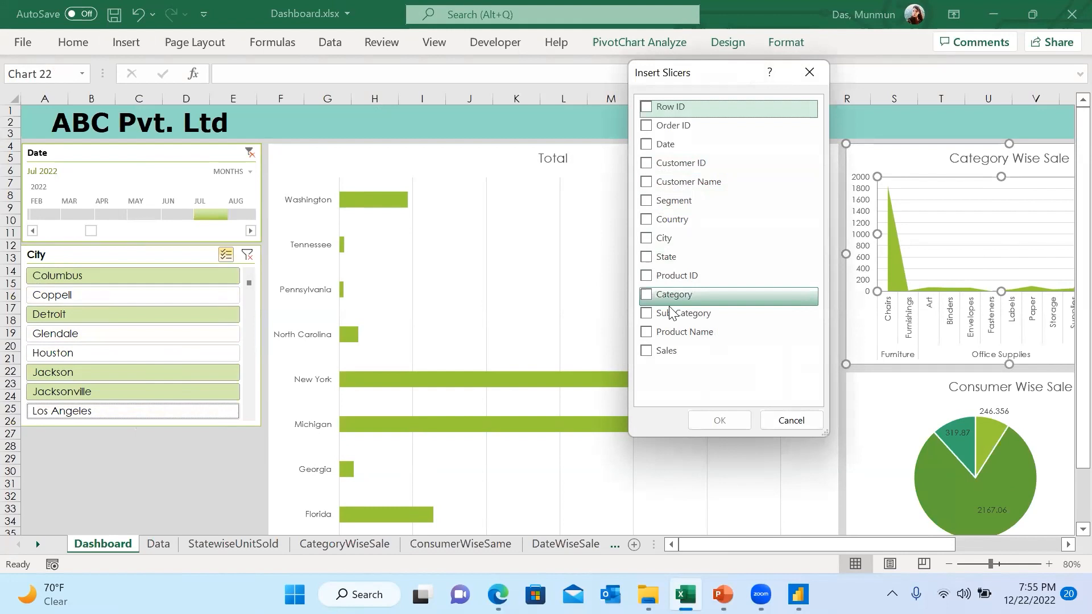
Insert a Category slicer from the Category Wise Sale chart, shorten it and place it directly below the City slicer
left_click(646, 294)
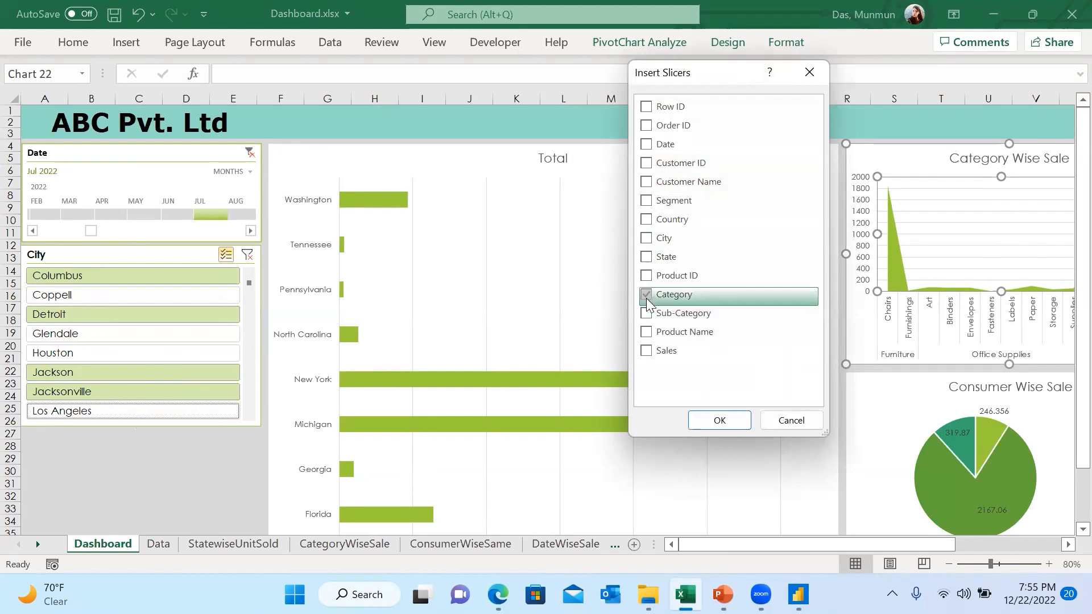
left_click(719, 421)
left_click_drag(556, 412, 557, 332)
left_click_drag(559, 250, 80, 442)
scroll(103, 398, "down", 2)
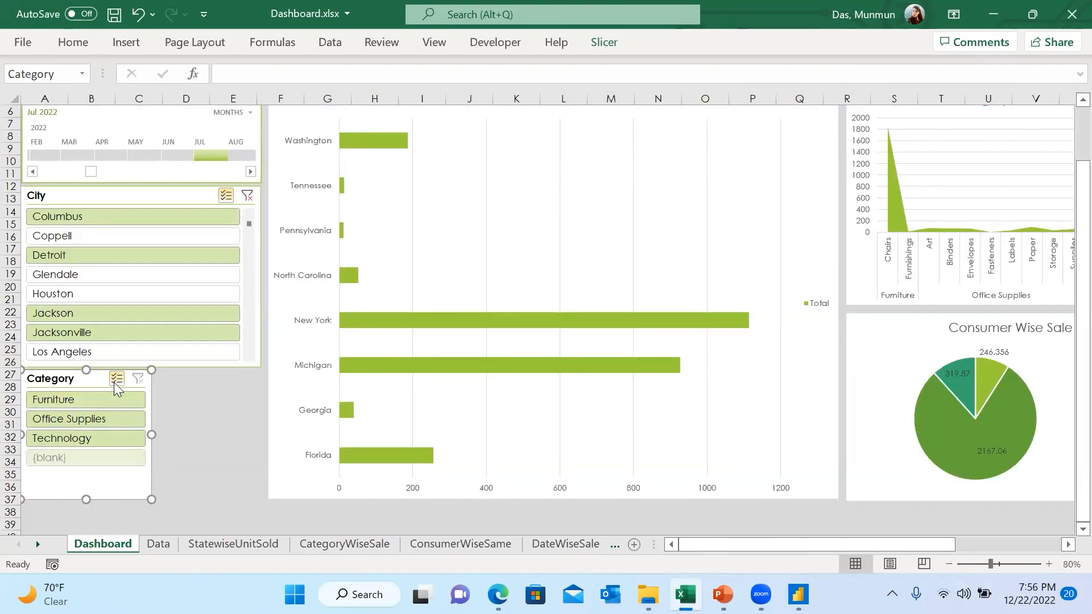
Enable multi-select on the Category slicer and exclude Furniture and Office Supplies, leaving Technology selected
left_click(116, 379)
left_click(74, 400)
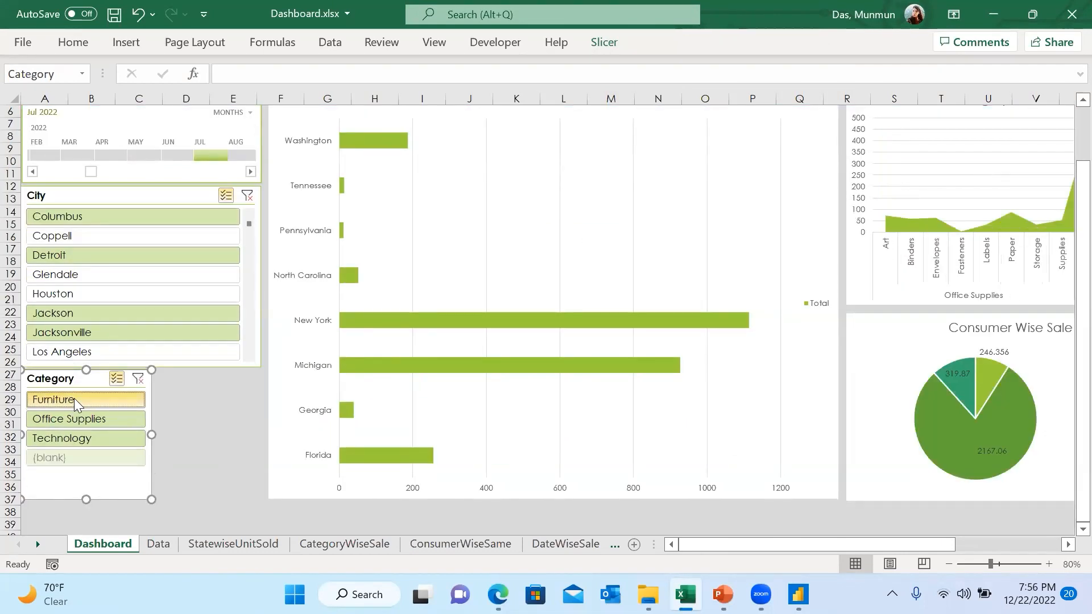
left_click(74, 419)
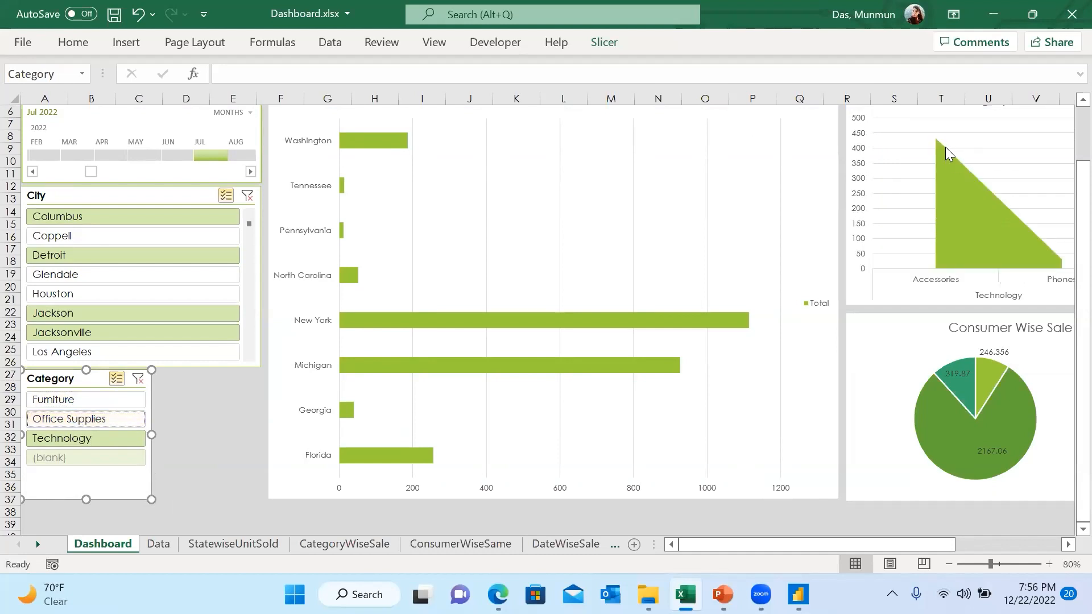
Connect the Category slicer to the ConsumerWiseSame and StatewiseUnitSold PivotTables as well
right_click(89, 389)
left_click(135, 361)
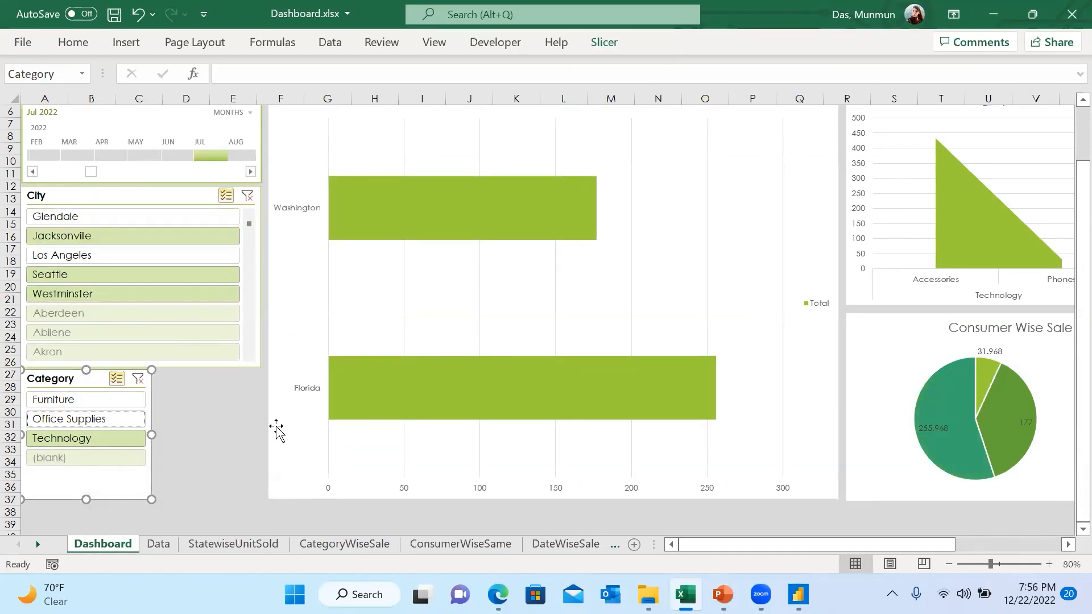
left_click_drag(1082, 368, 1068, 254)
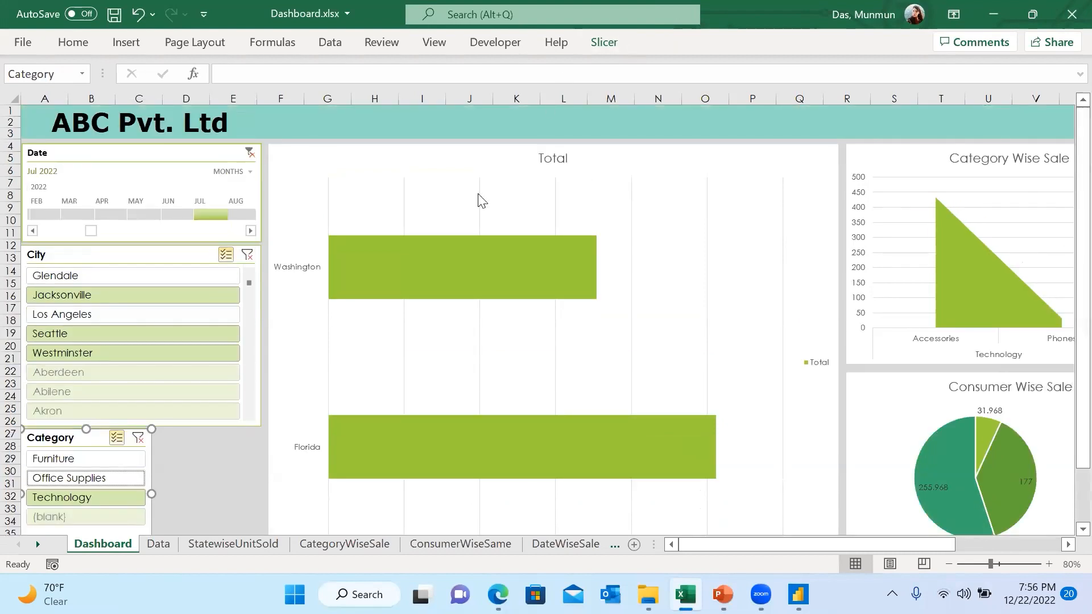
Insert a Segment slicer from the Category Wise Sale chart, place it beside the Category slicer and widen the Category slicer towards it
left_click(943, 171)
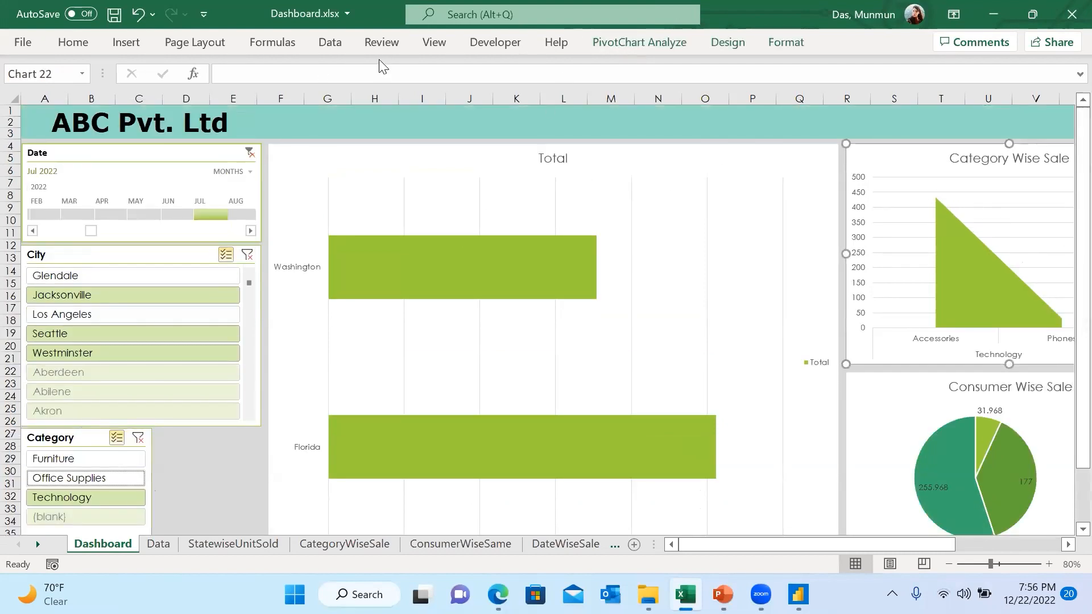
left_click(127, 42)
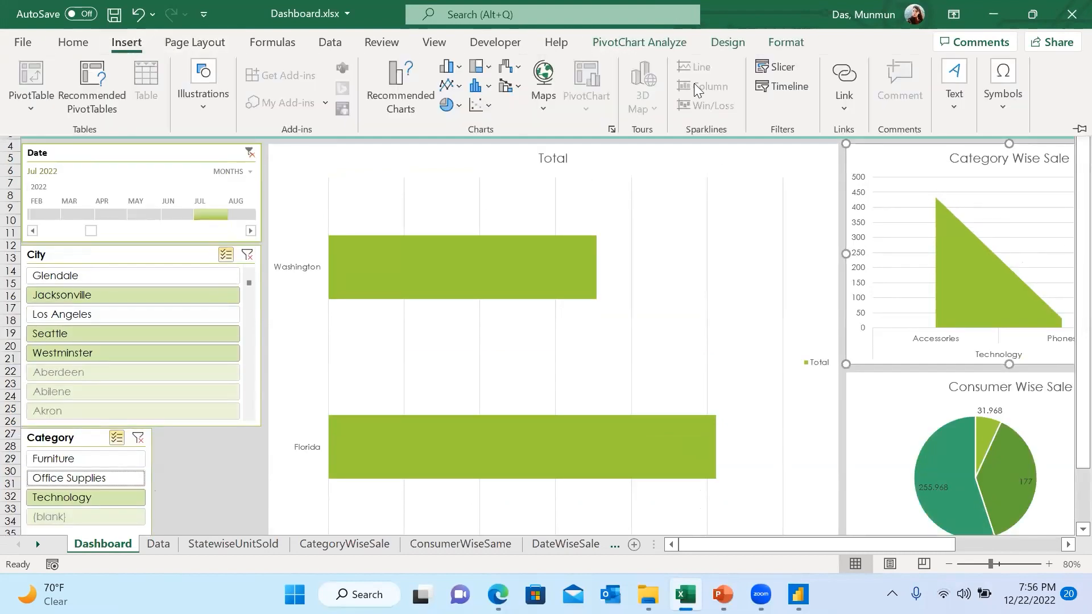
left_click(792, 60)
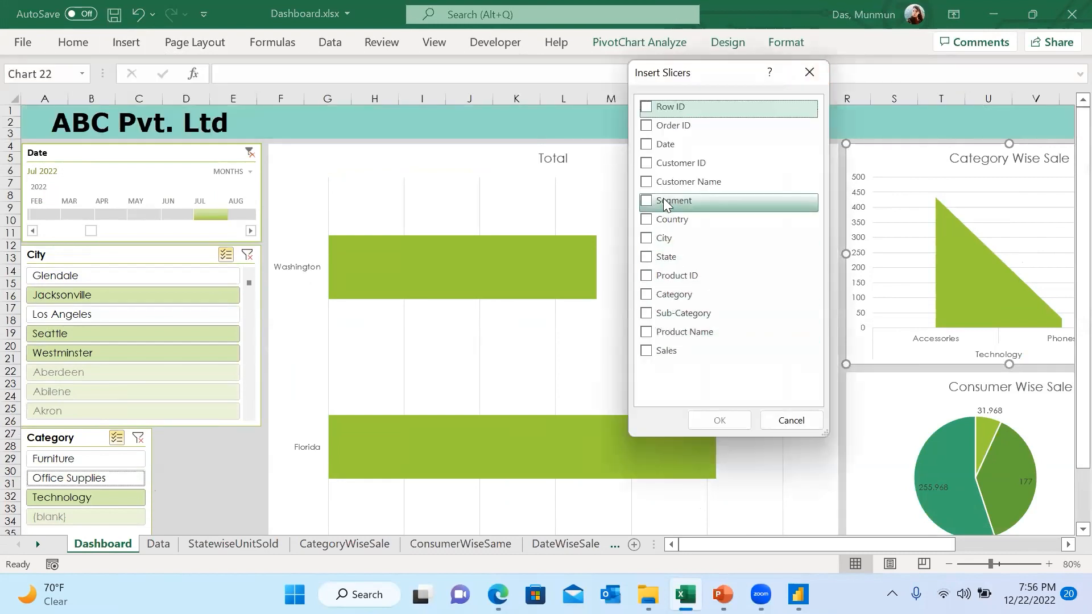
left_click(646, 201)
left_click(720, 420)
left_click_drag(548, 251, 234, 434)
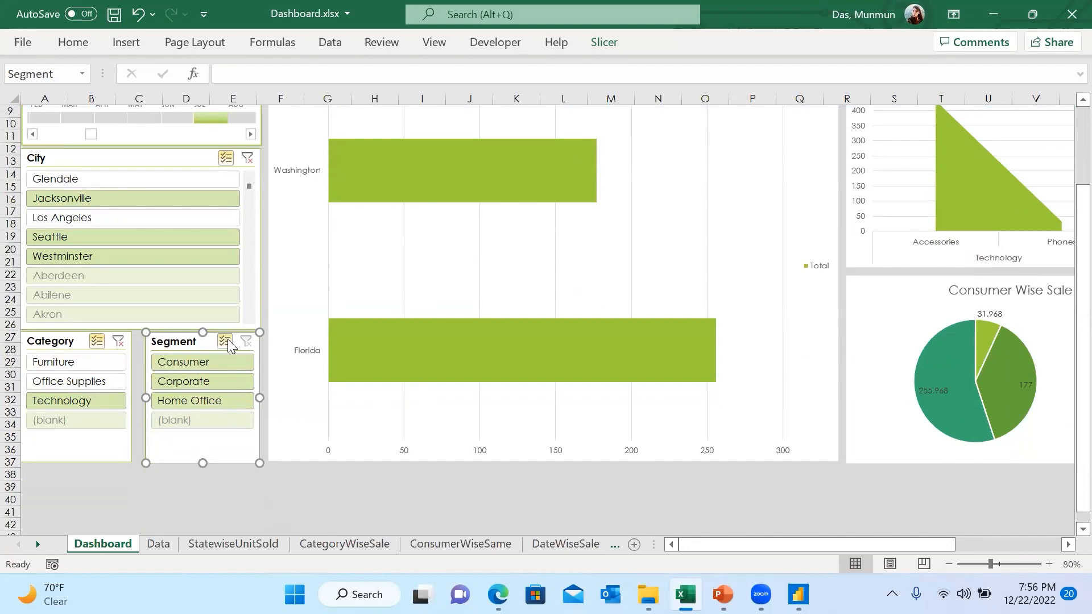
left_click(77, 341)
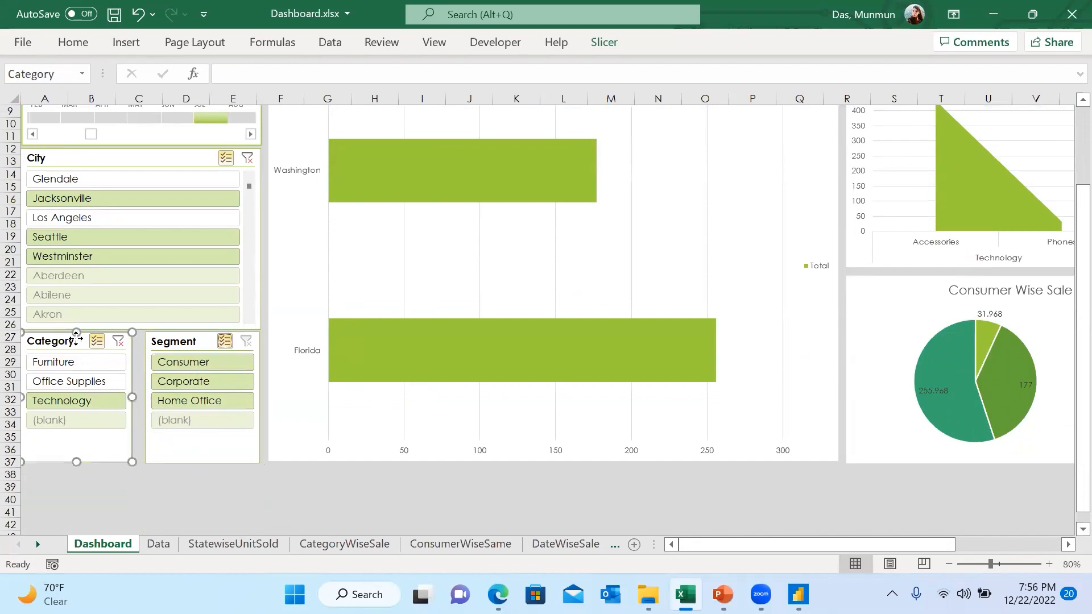
left_click_drag(135, 397, 143, 397)
Examine the Segment slicer's report connections to the CategoryWiseSale, ConsumerWiseSame and StatewiseUnitSold PivotTables
left_click(205, 340)
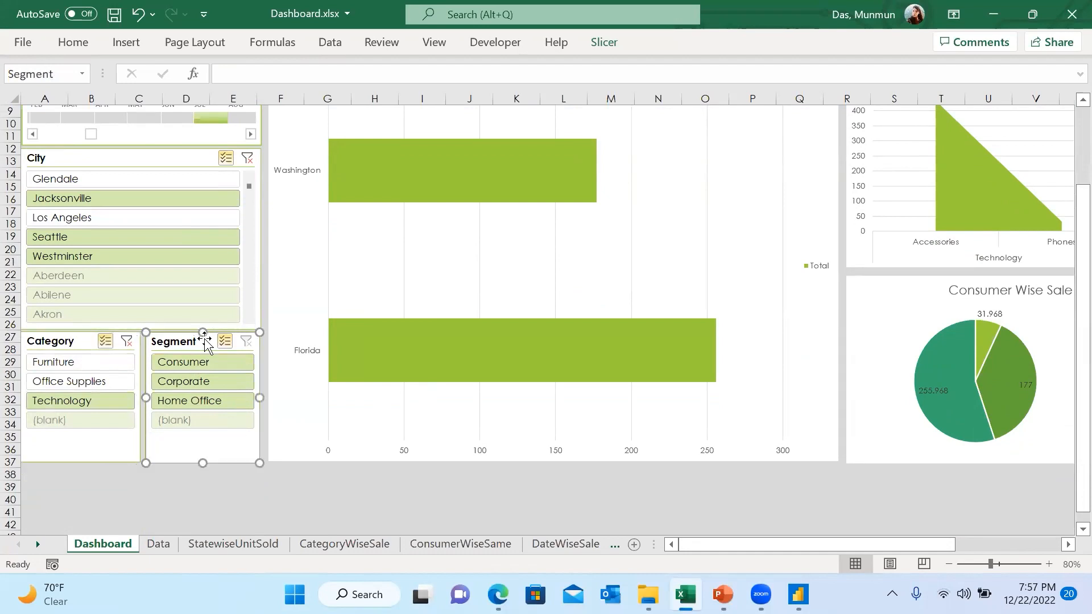
right_click(206, 343)
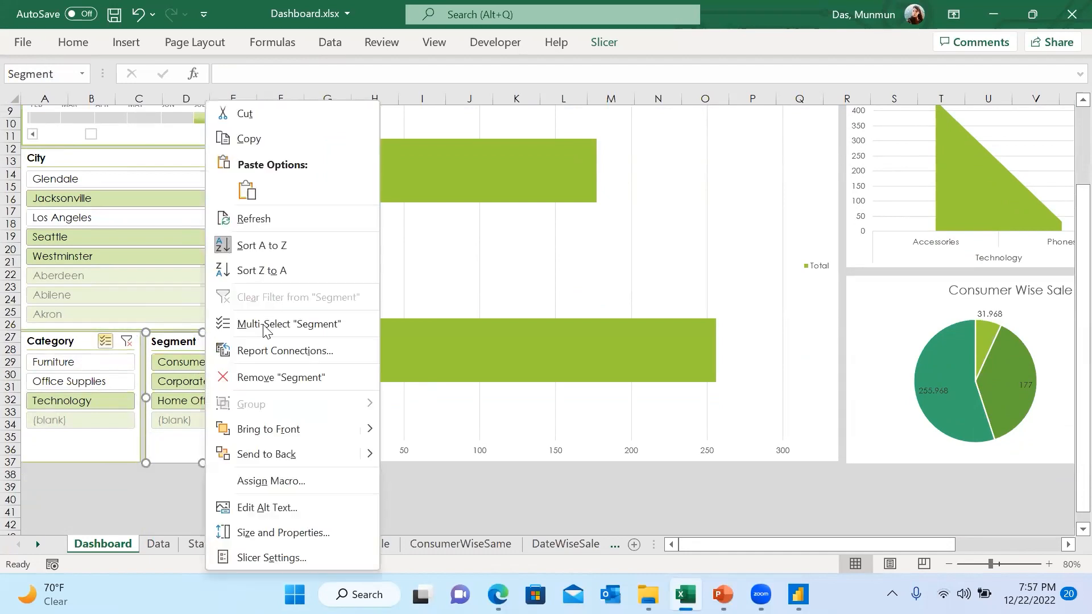
left_click(256, 351)
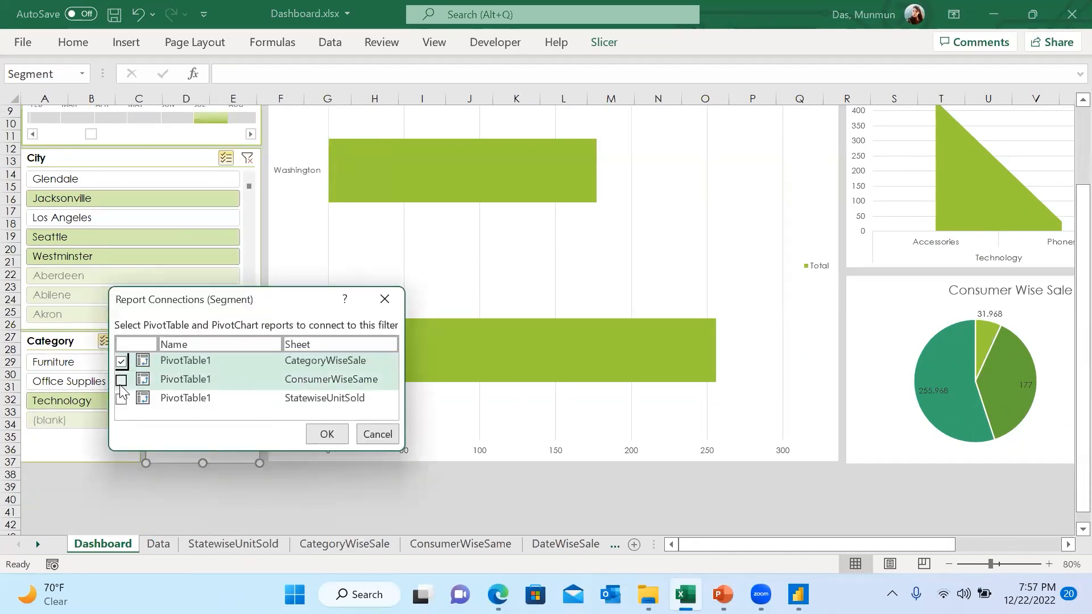
key("Escape")
scroll(1067, 450, "up", 3)
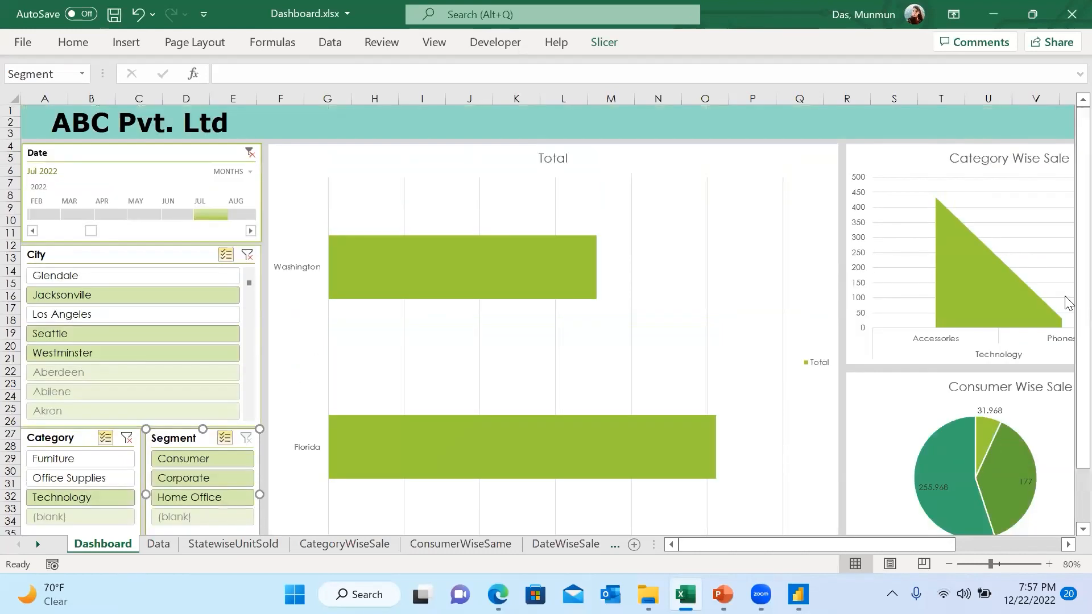
Compare the dashboard's yearly Sales and Trend table with its source PivotTable on the DateWiseSale sheet
left_click_drag(839, 542, 1053, 519)
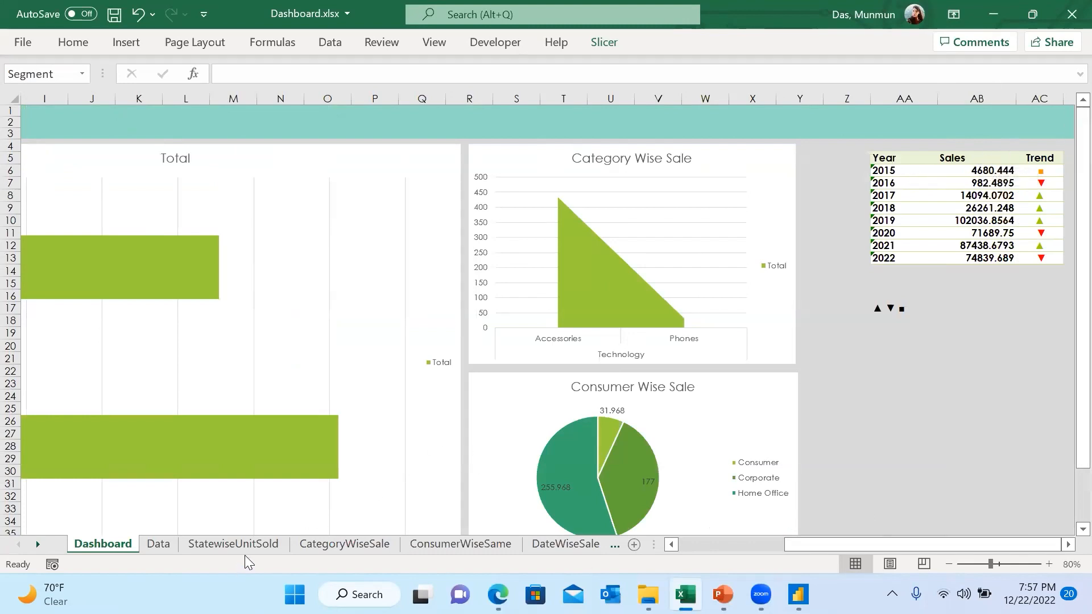
left_click(565, 543)
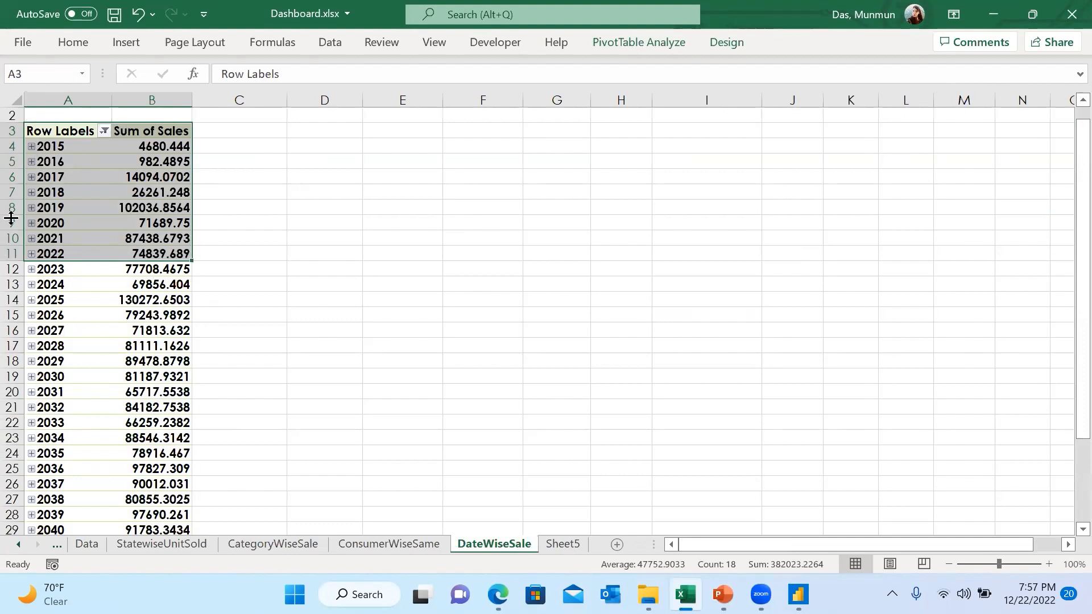
left_click(56, 545)
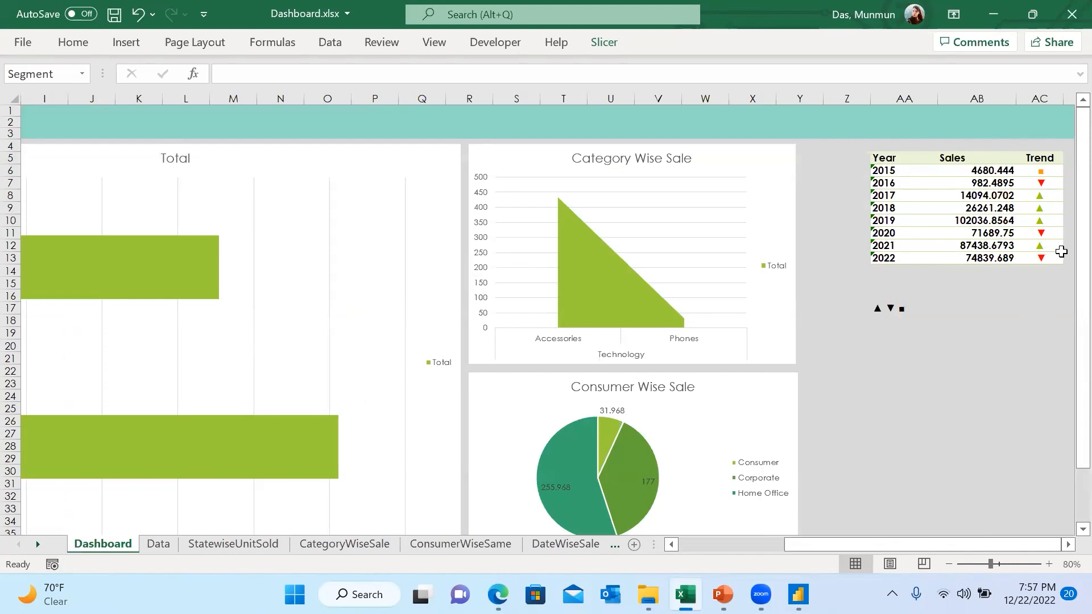
Examine the triangle and square symbols in cell AA17 and their source in the Geometric Shapes symbol set
left_click(881, 310)
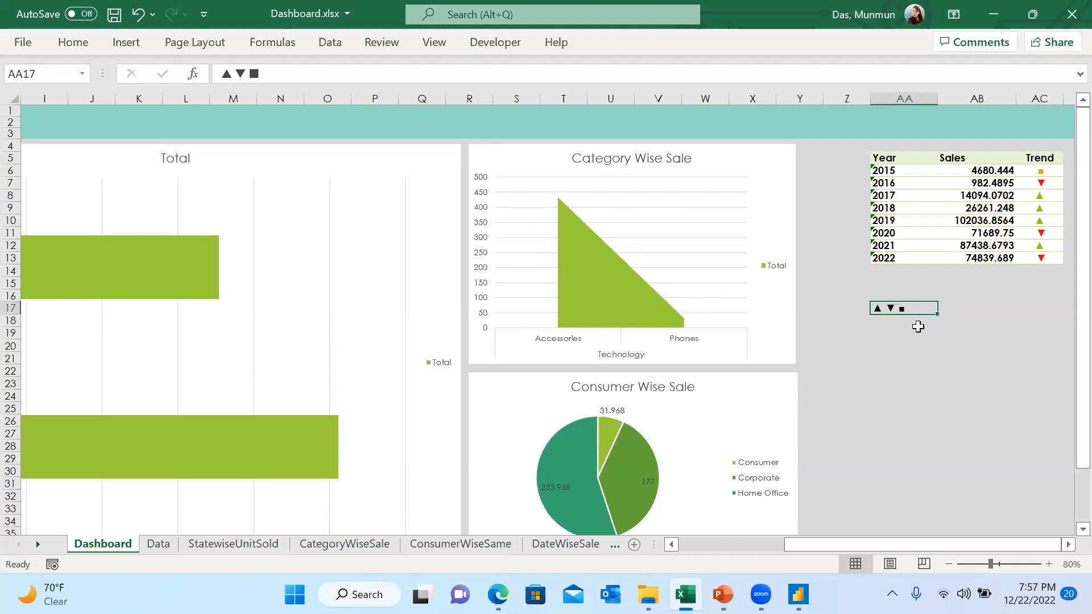
left_click(128, 42)
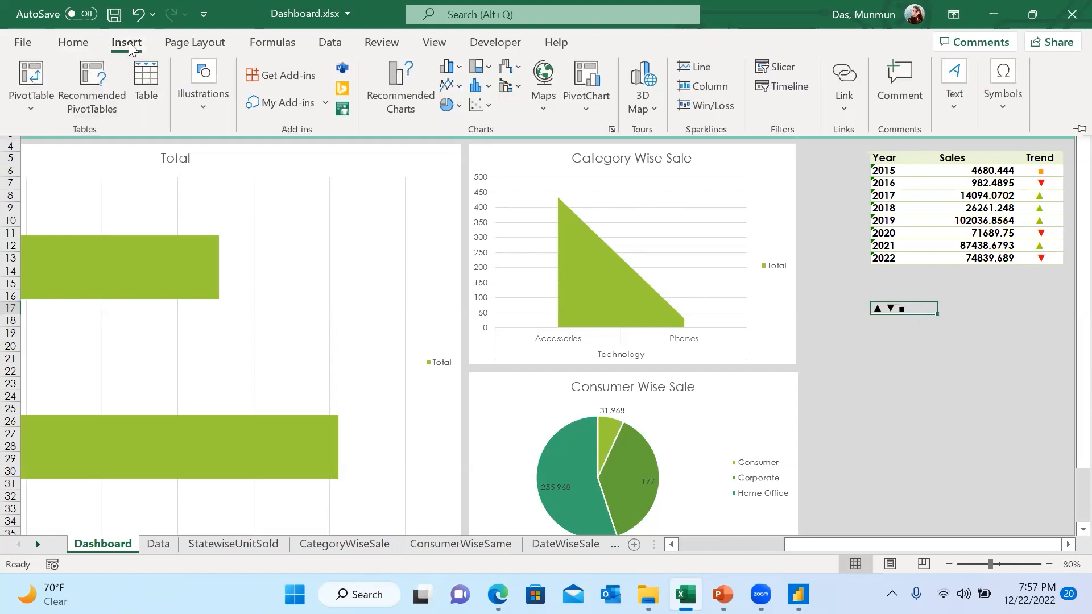
left_click(1014, 106)
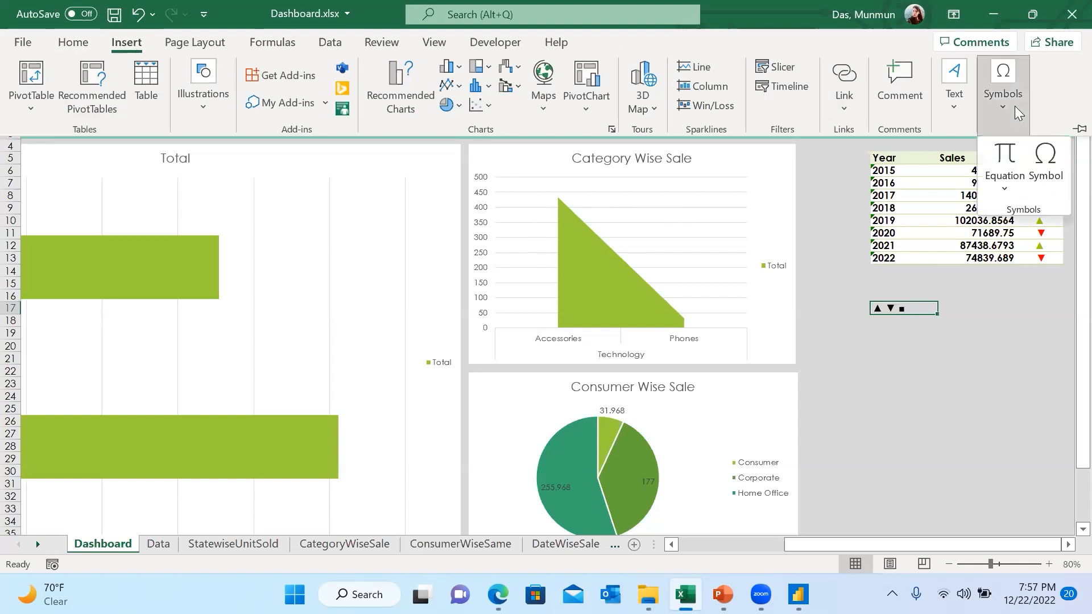
left_click(1047, 165)
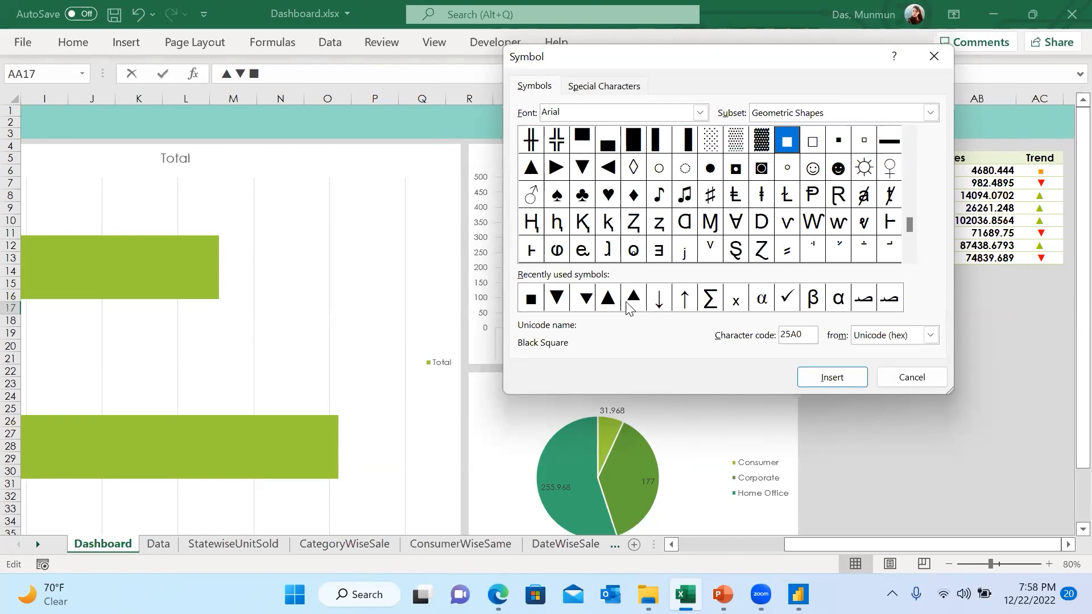
left_click(922, 380)
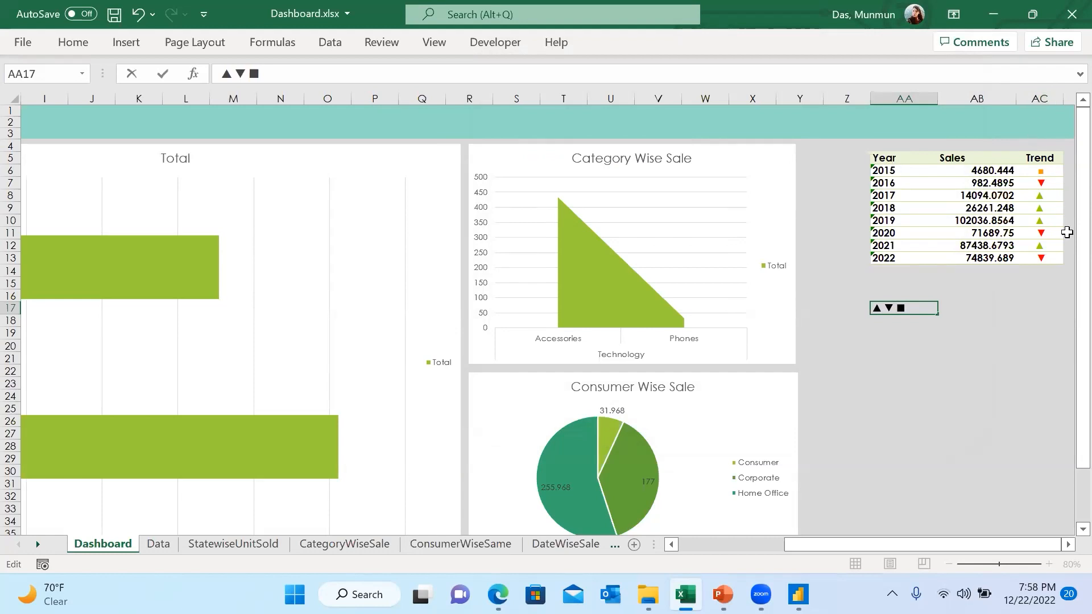
Examine the formula in cell AC7 and the custom number formats with coloured arrows available for the Trend column
left_click(1053, 184)
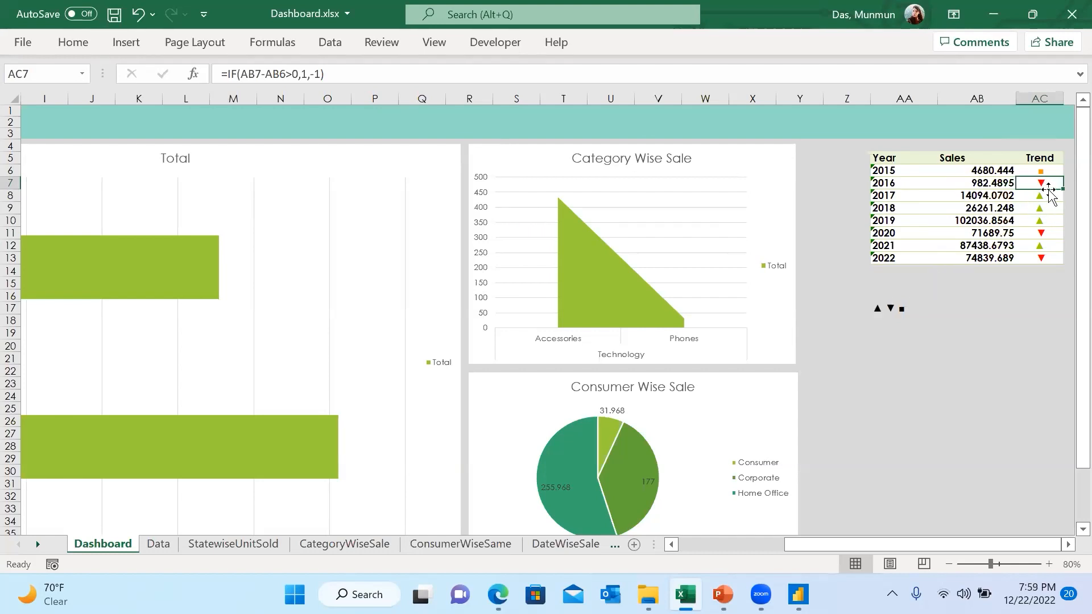
left_click(1040, 92)
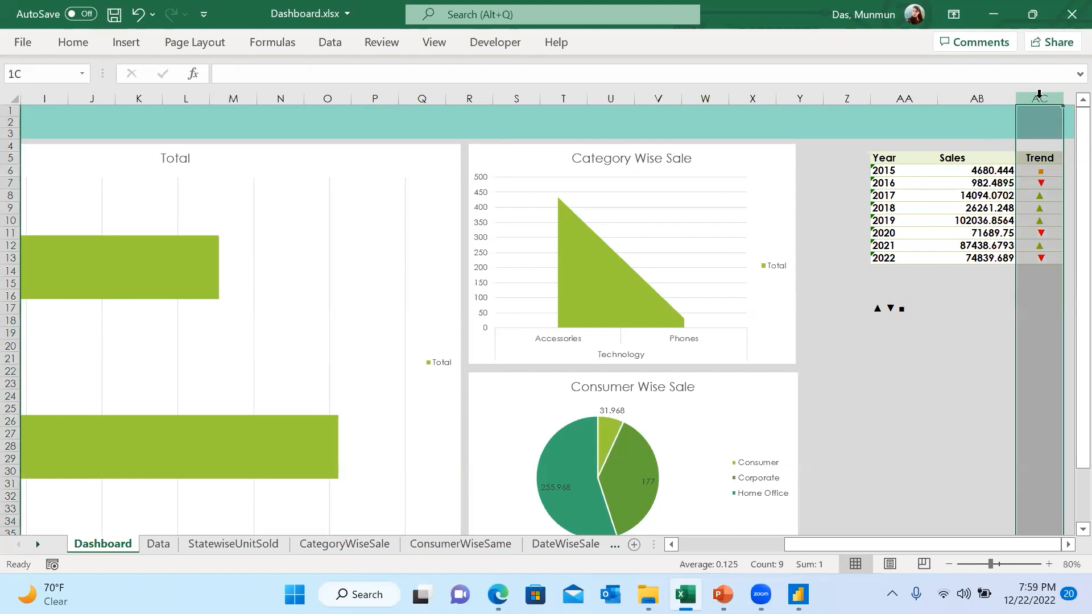
left_click(69, 42)
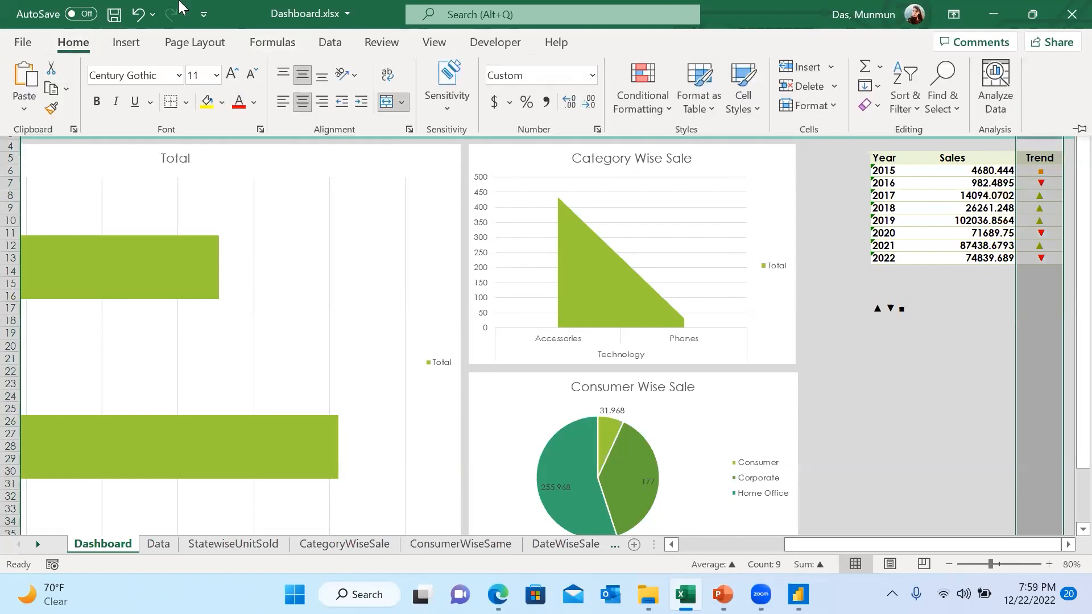
left_click(593, 74)
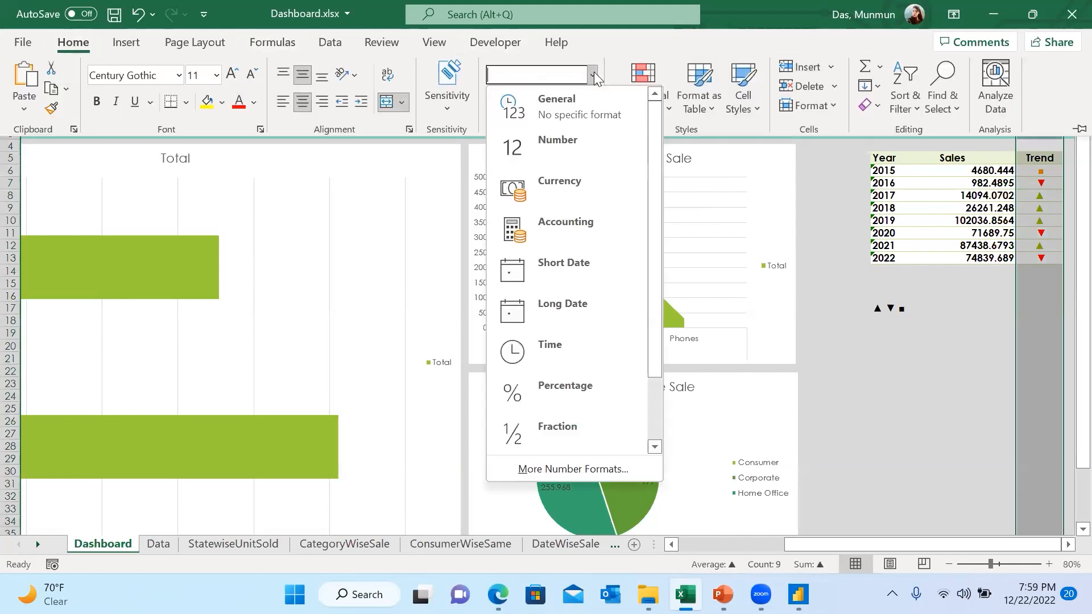
left_click(600, 464)
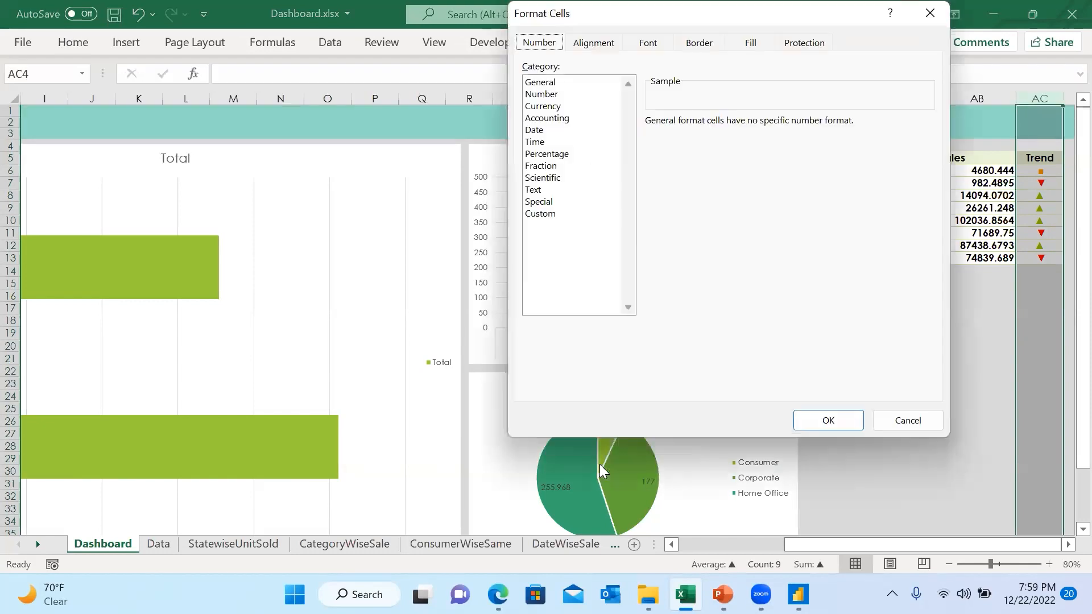
left_click(542, 216)
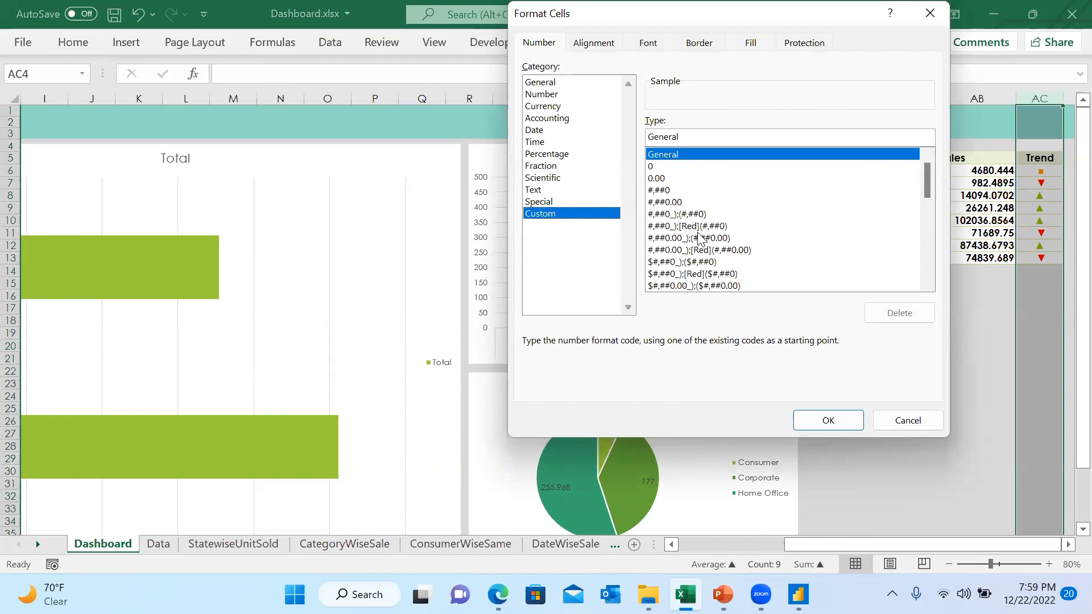
left_click_drag(928, 191, 930, 274)
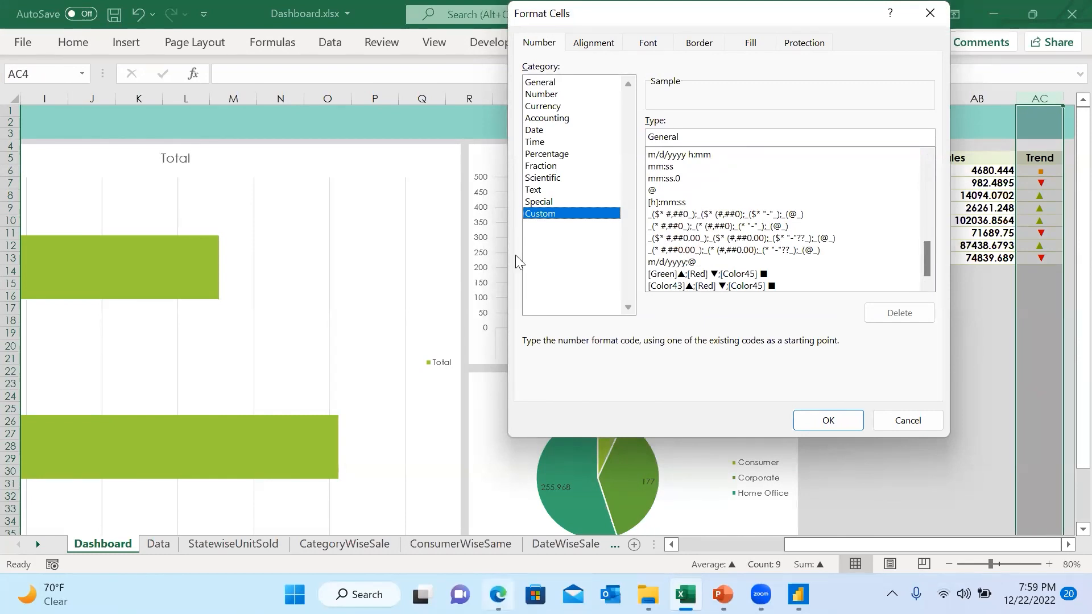
Switch to the browser to check colour numbers 43 and 45 on the ExcelSuperSite ColorIndex page, and return to Excel
left_click(498, 594)
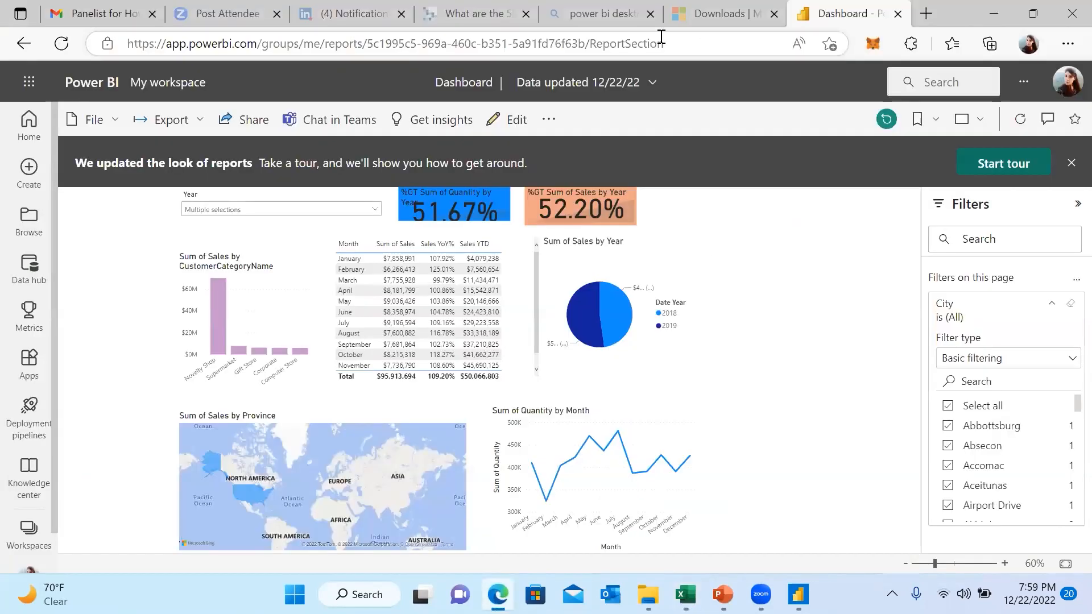
left_click(499, 17)
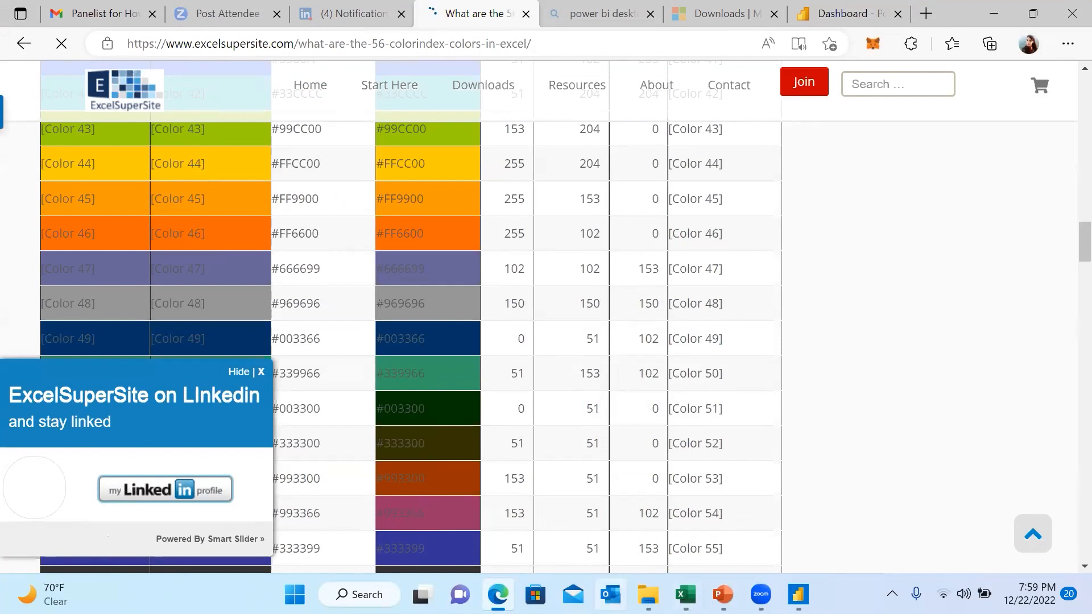
left_click(685, 594)
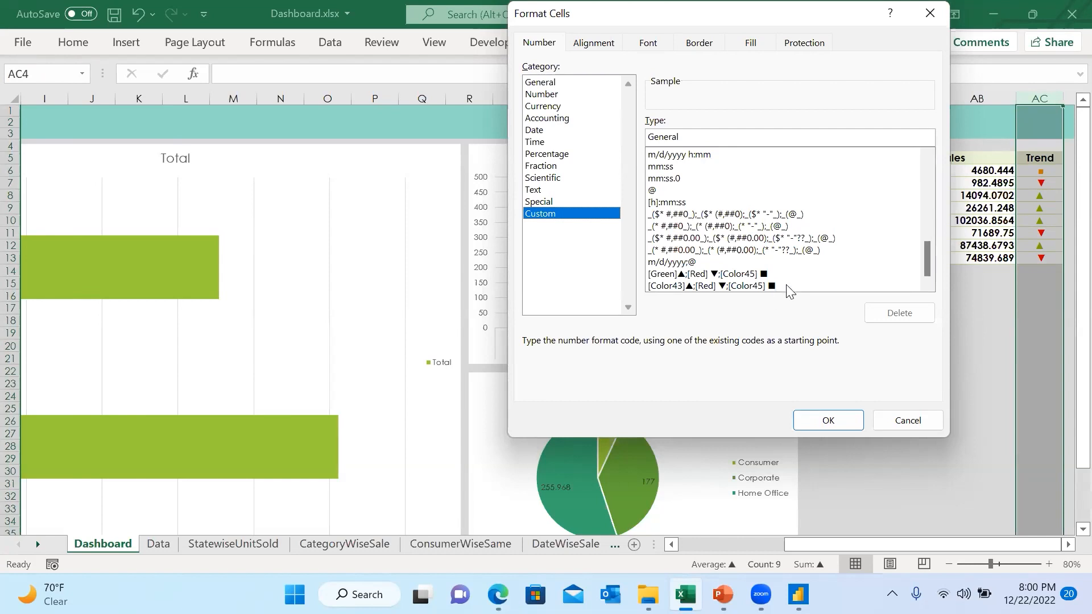
Apply the custom number format [Color 43] "UP";[Red] "Down"; [Color 45] "Neutral" to the Trend column
left_click(716, 137)
key("BackSpace")
key("BackSpace")
key("BackSpace")
key("BackSpace")
key("BackSpace")
key("BackSpace")
key("BackSpace")
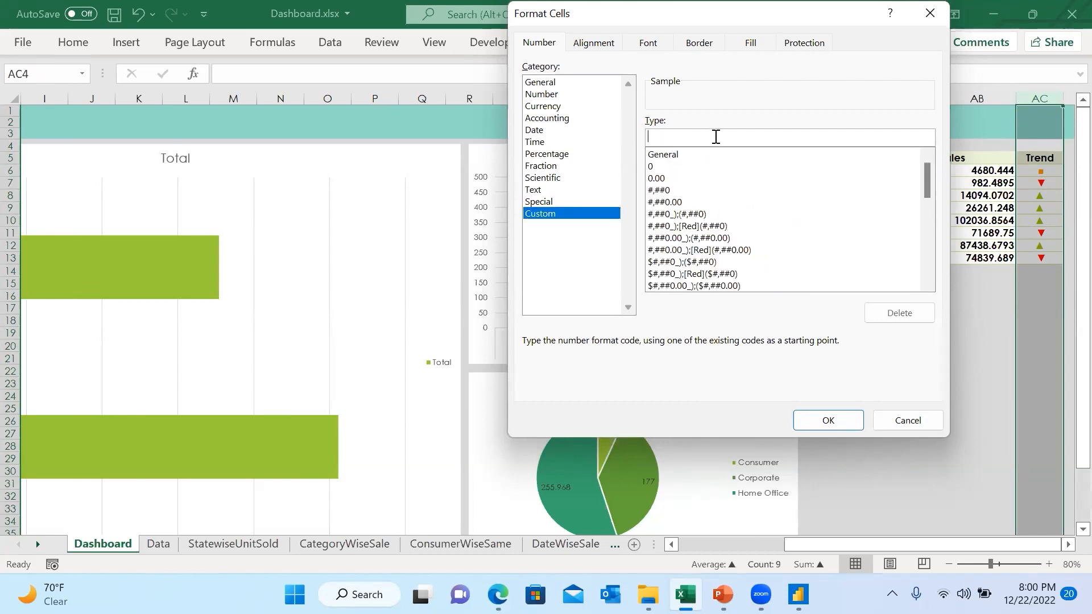
type("[")
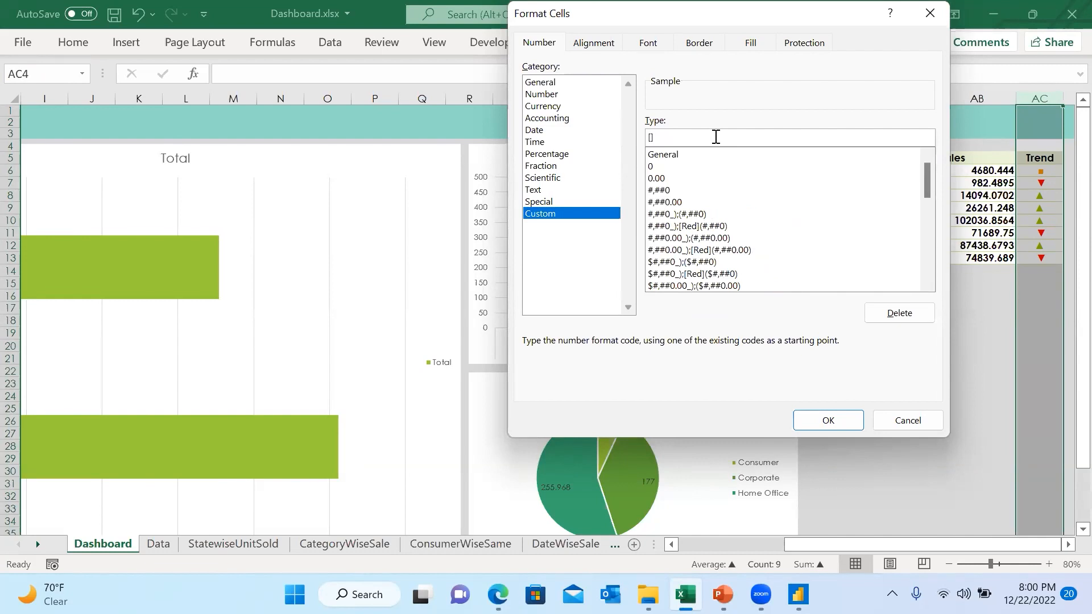
type("Color] 43")
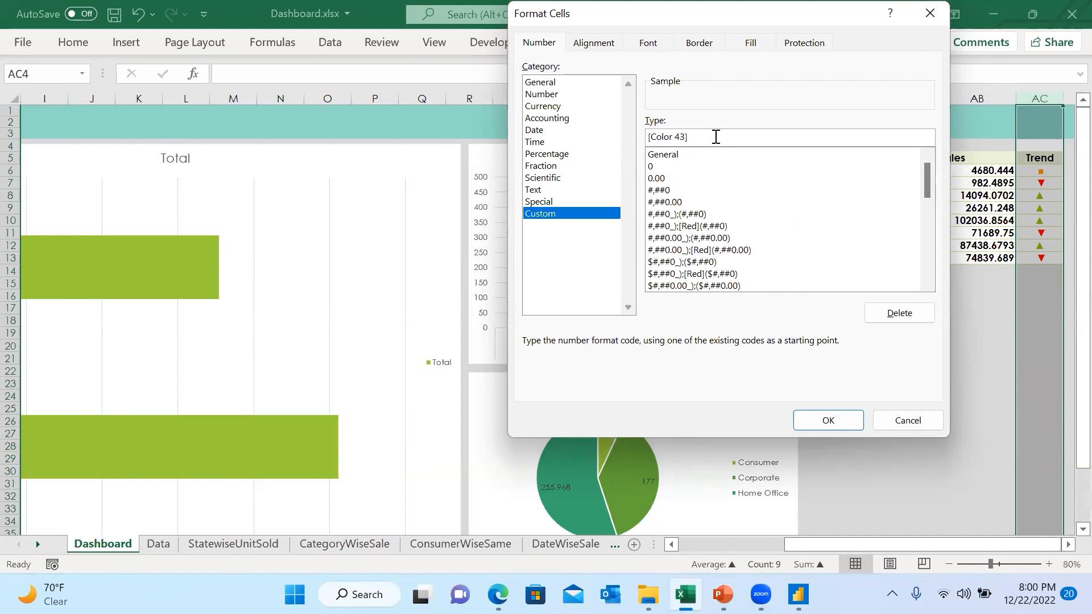
type(" \"UP")
type("\";[Red] \"Down\"; [Color 45]")
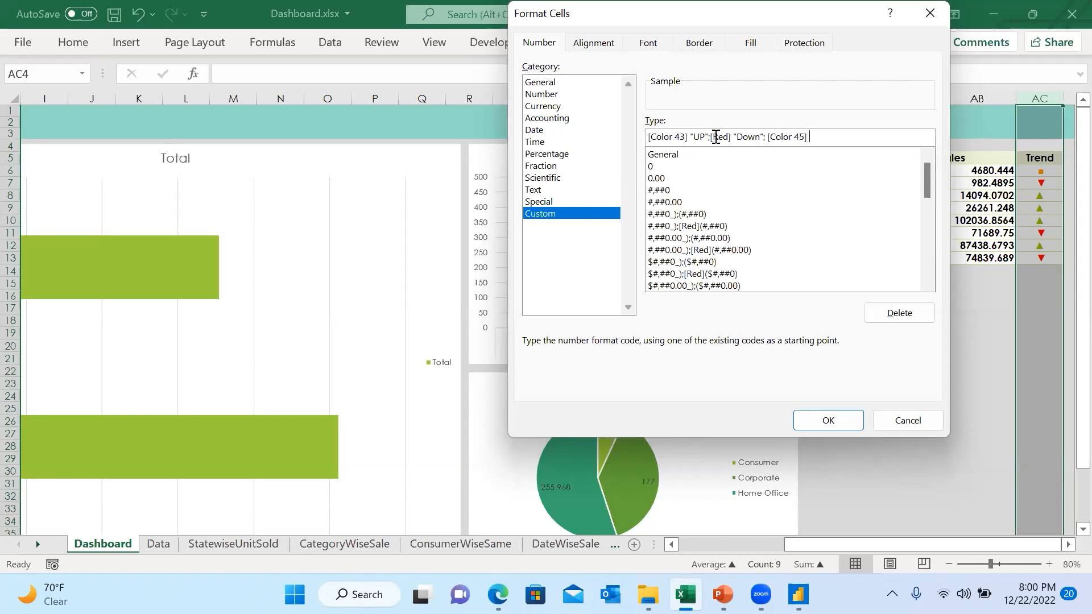
type(" \"")
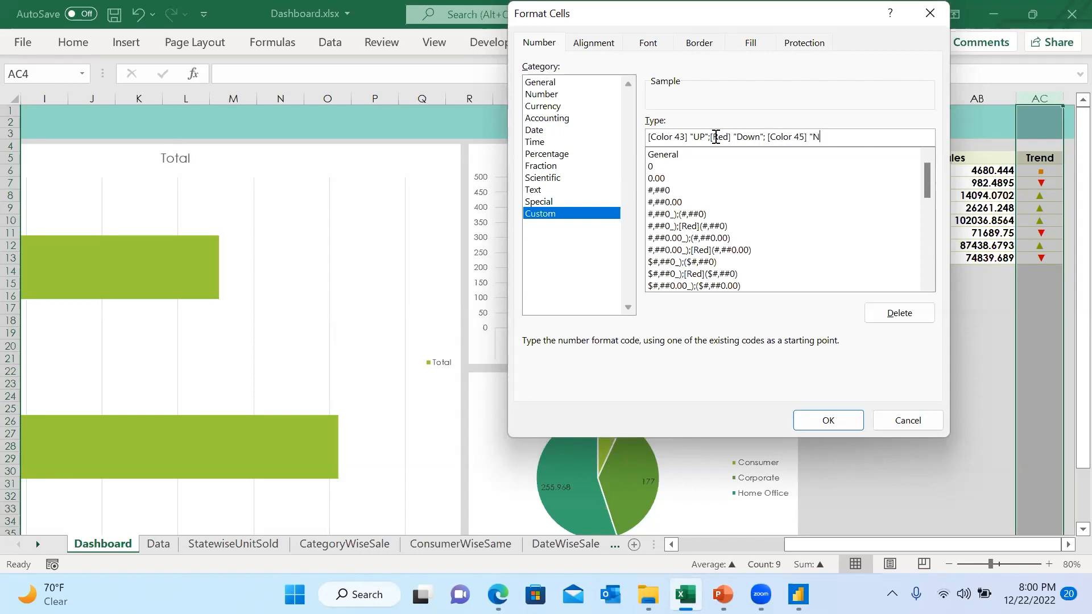
type("Neutral")
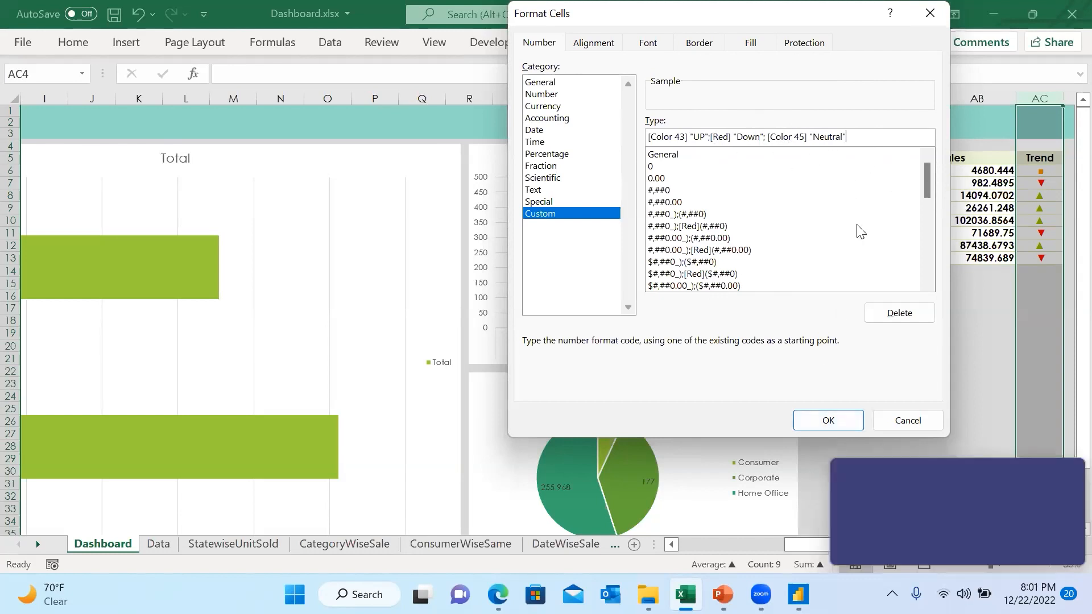
left_click(823, 422)
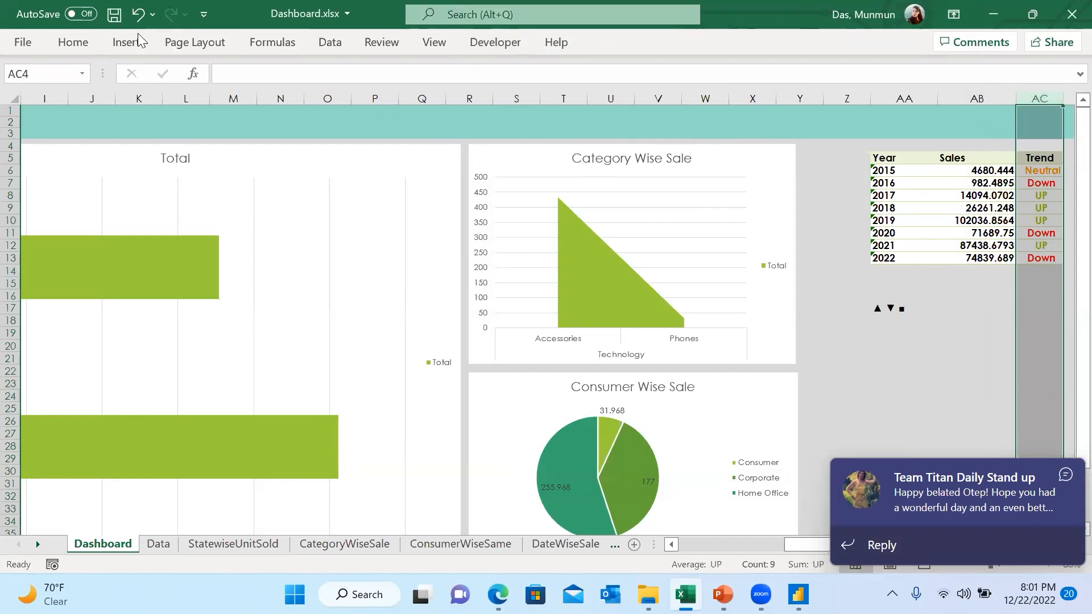
Set the Trend column's custom number format to the existing symbol code [Color43]▲;[Red] ▼;[Color45] ■
left_click(75, 42)
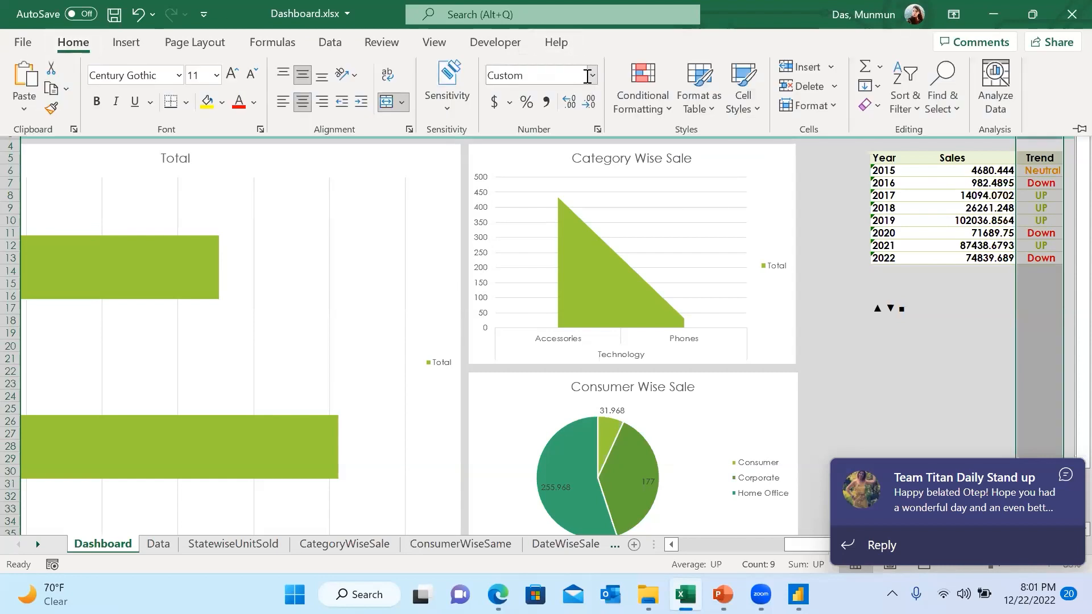
left_click(592, 76)
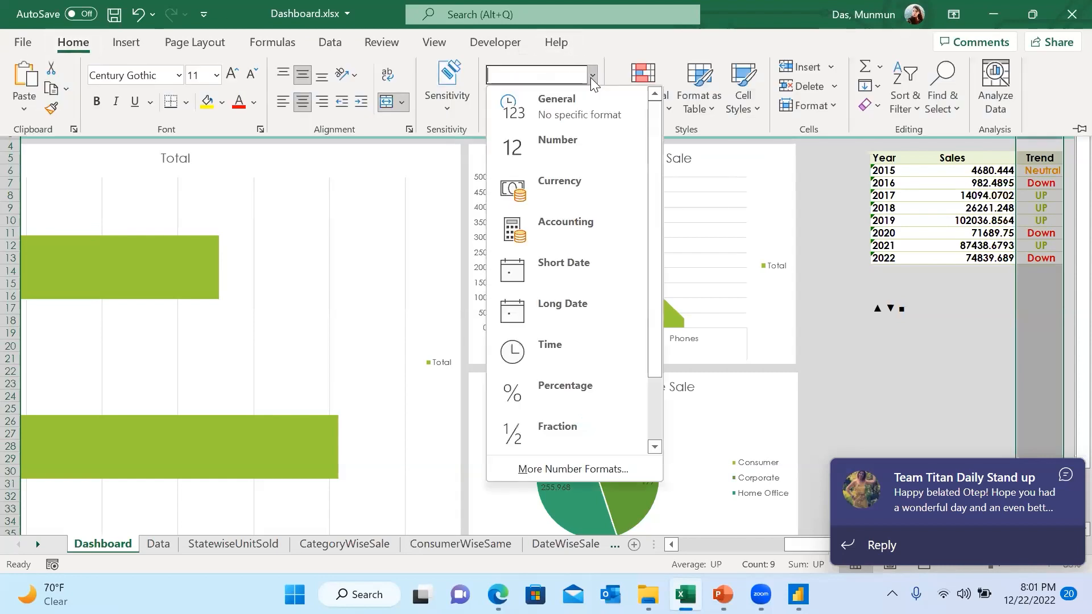
left_click(582, 469)
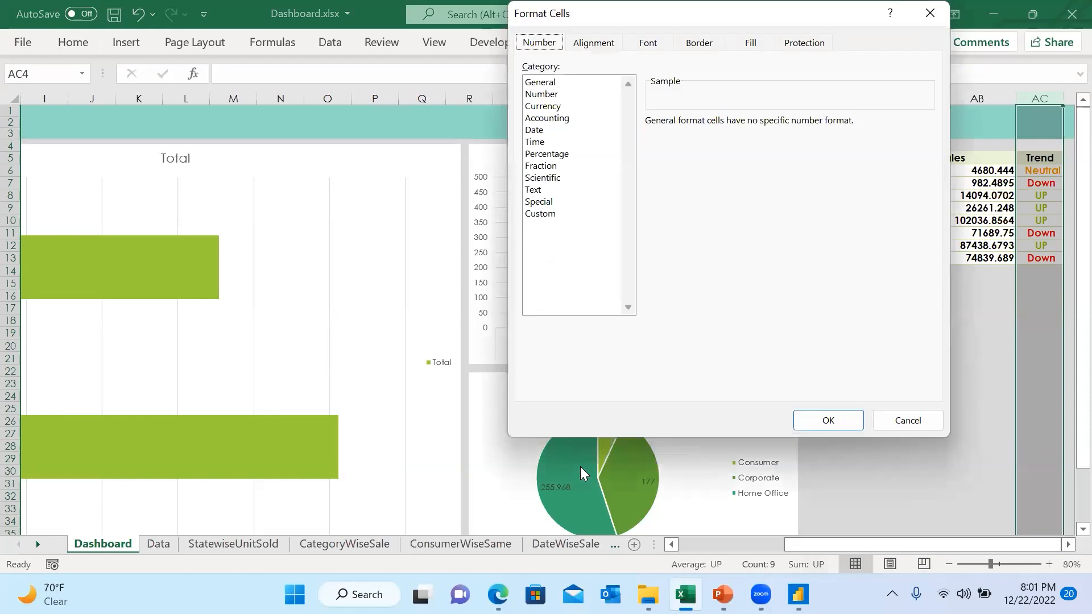
left_click(541, 215)
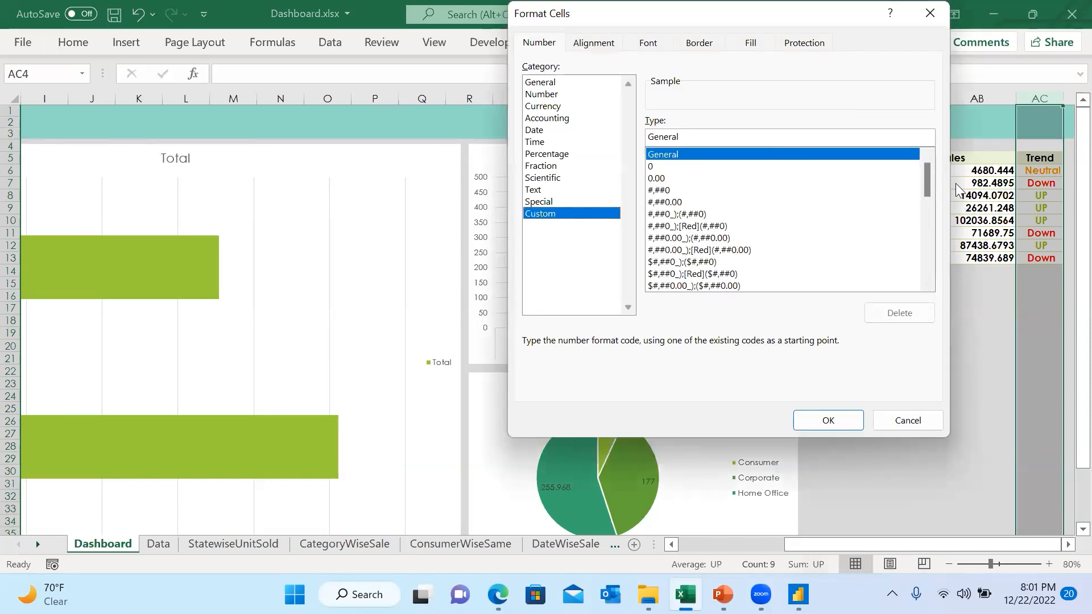
left_click_drag(927, 179, 925, 276)
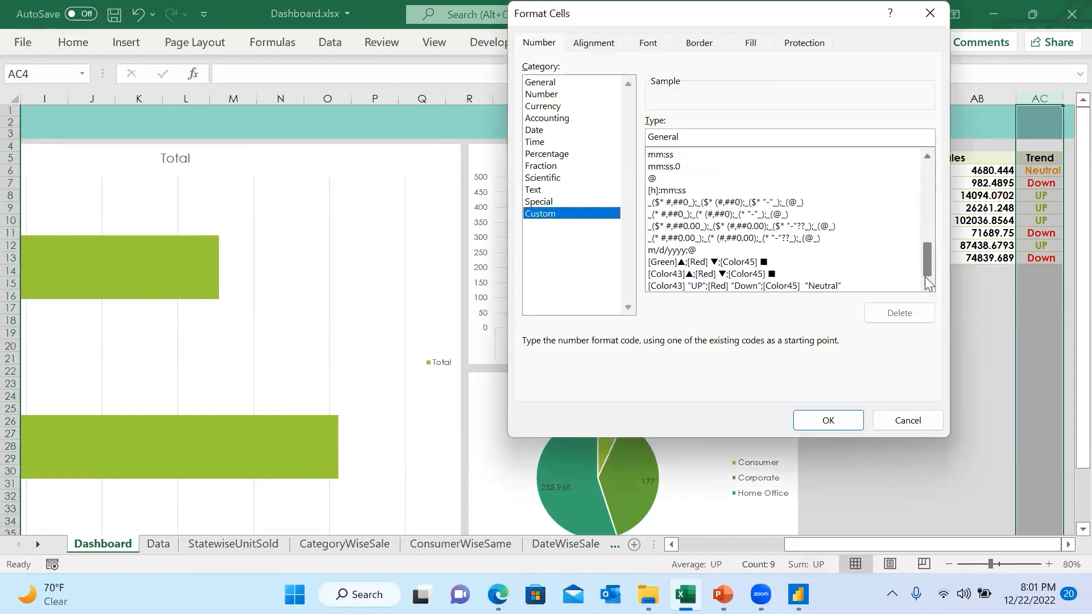
left_click(690, 274)
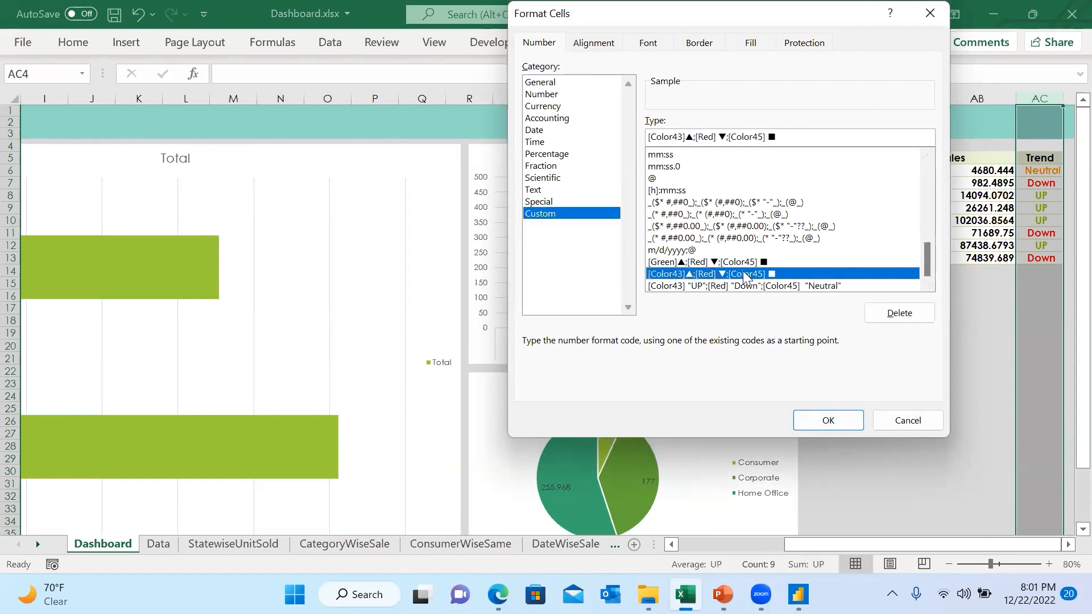
left_click(810, 419)
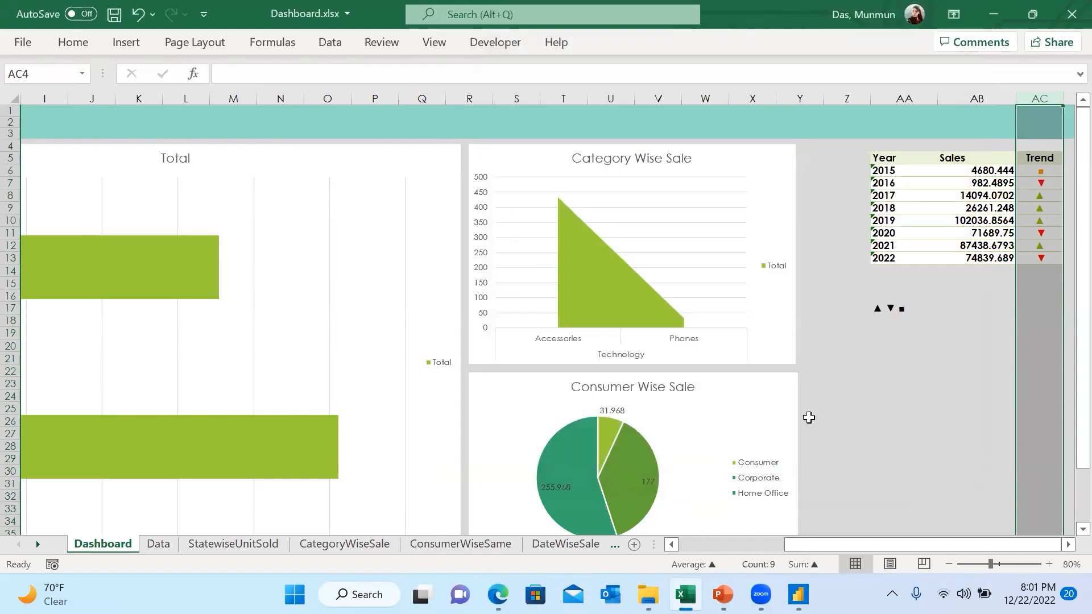
left_click(988, 332)
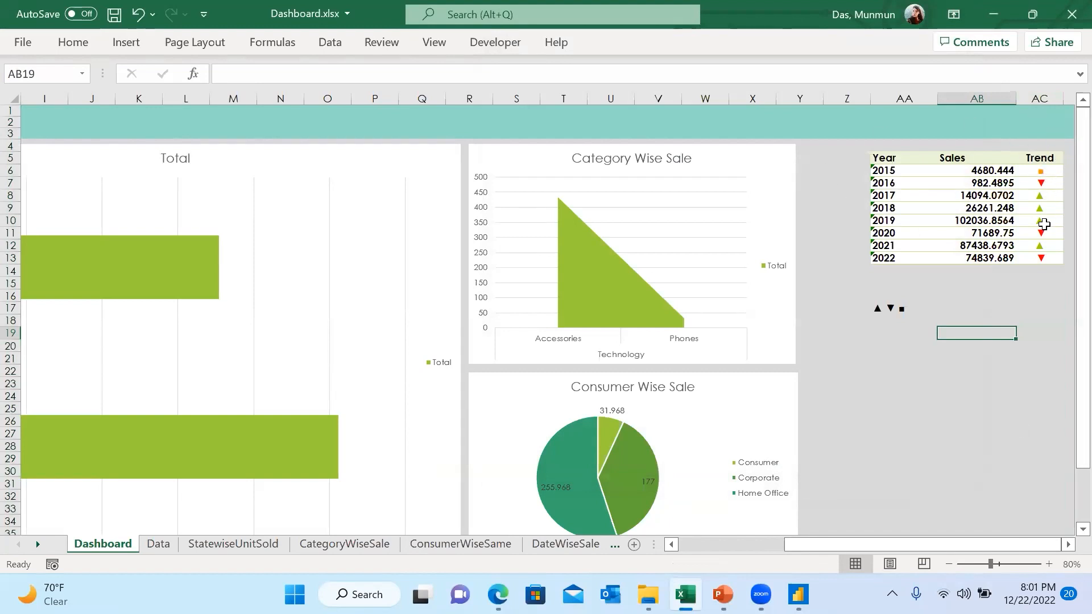
Review the whole dashboard with its slicers, charts and yearly table, zoomed to 70%
left_click_drag(802, 544, 649, 557)
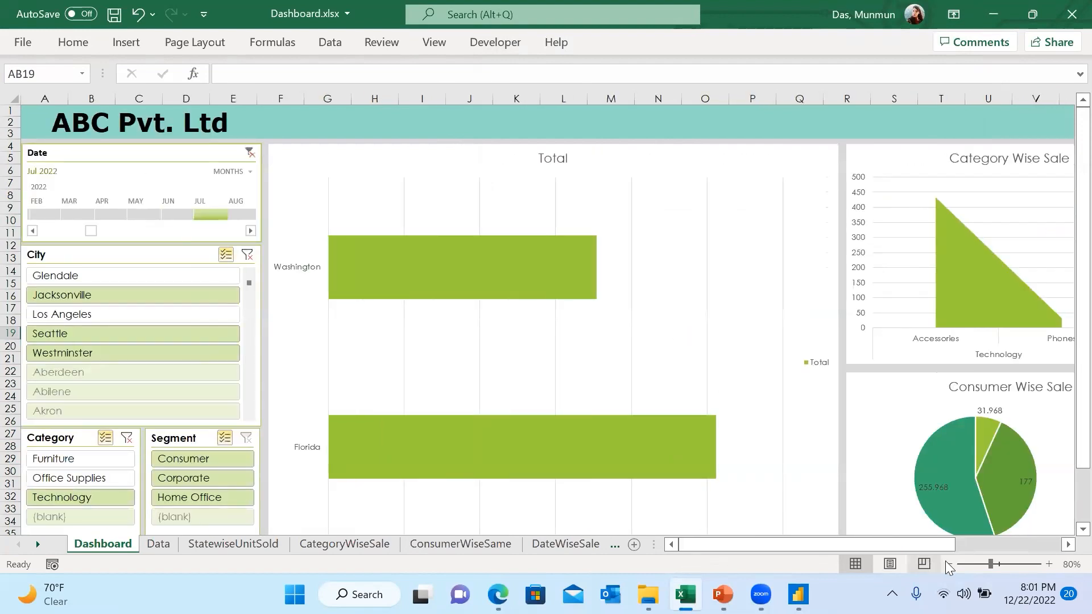
left_click(949, 564)
left_click(948, 563)
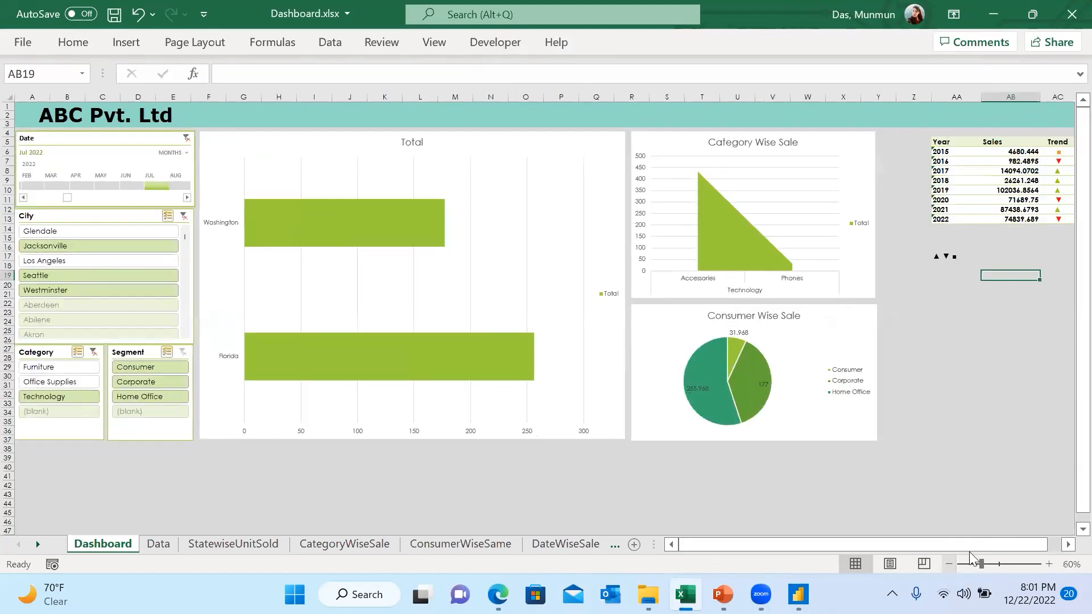
left_click(1050, 564)
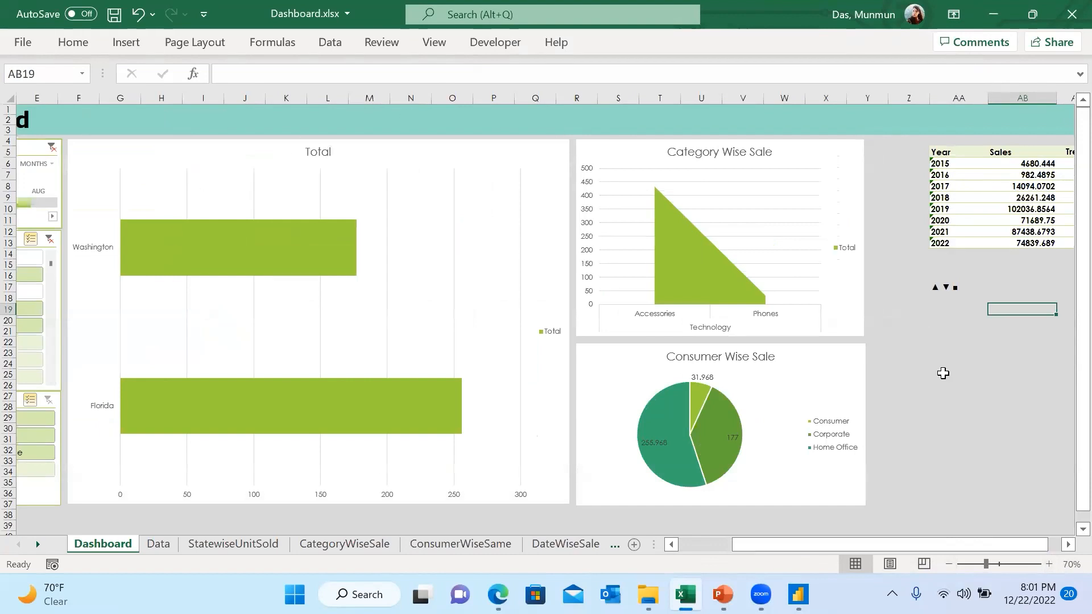
left_click_drag(742, 548, 677, 550)
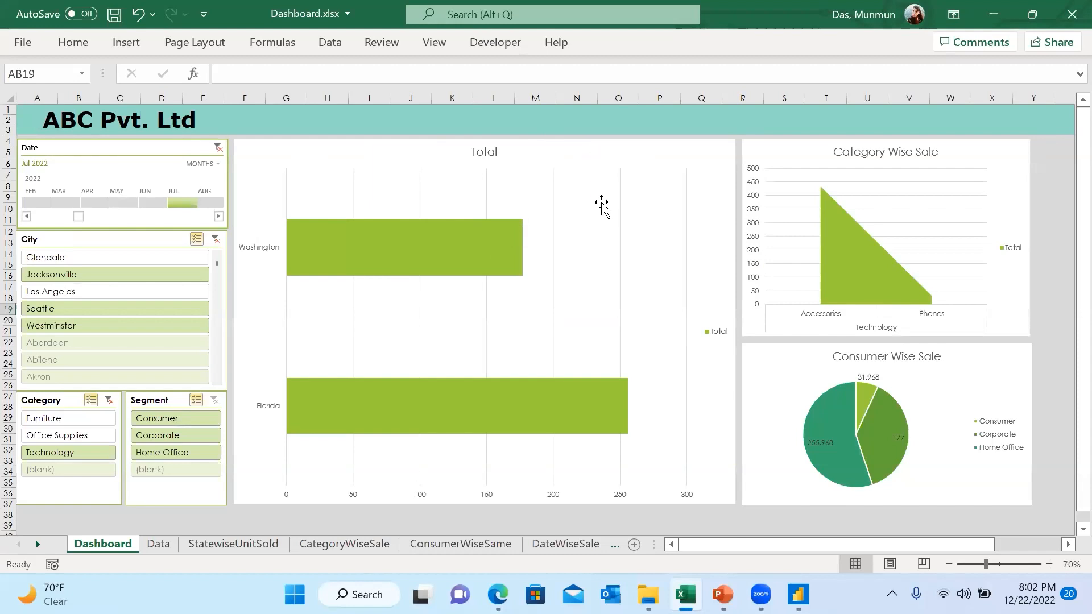
Look over the source sales table on the Data sheet
left_click(163, 547)
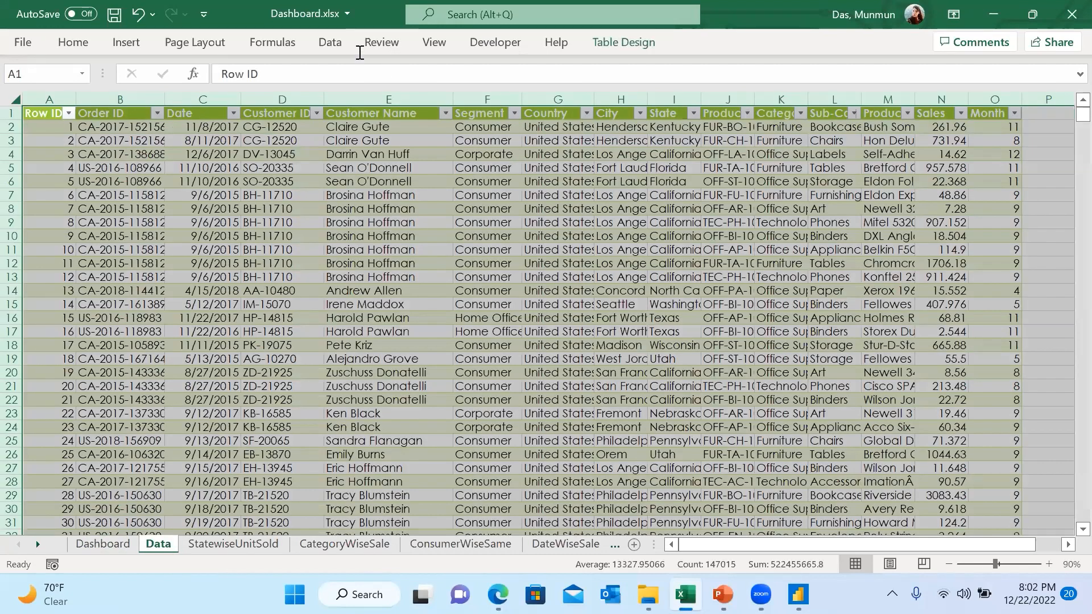
left_click(341, 36)
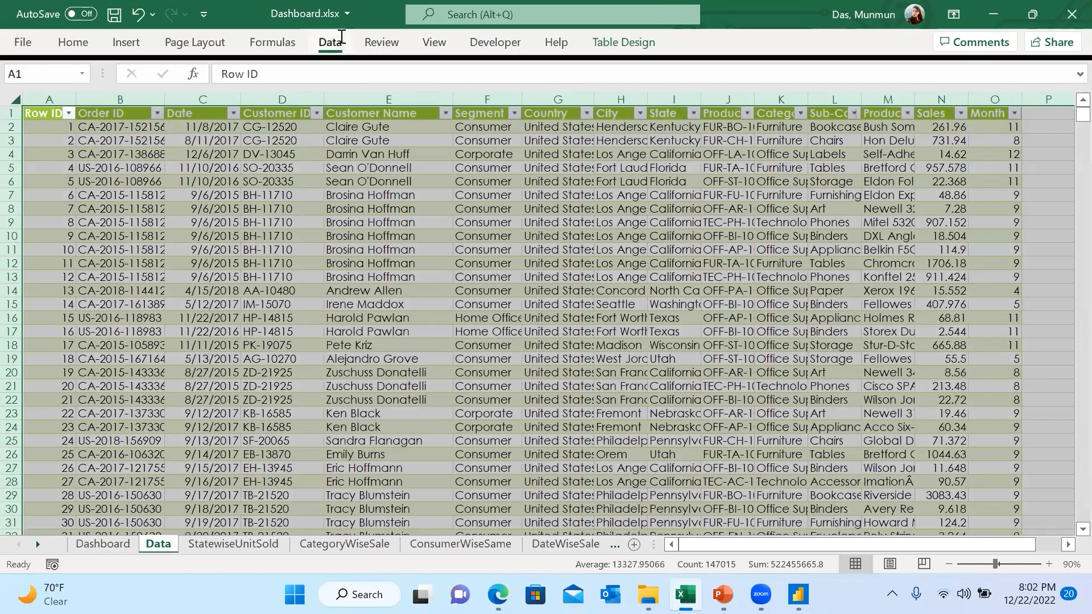
left_click(114, 539)
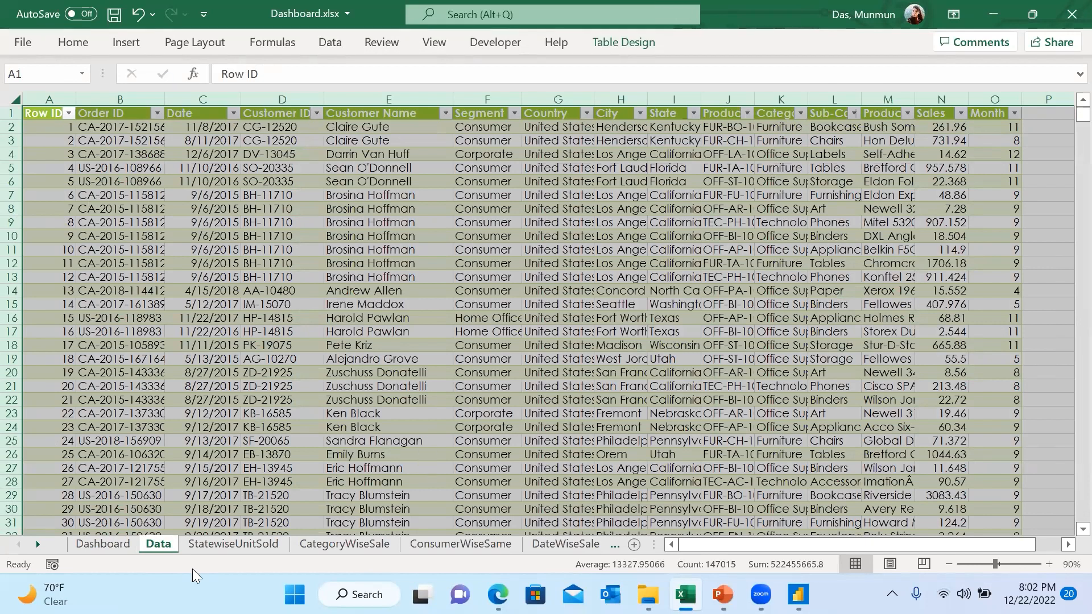
Return to the Dashboard sheet and clear the City and Category slicer filters
left_click(90, 542)
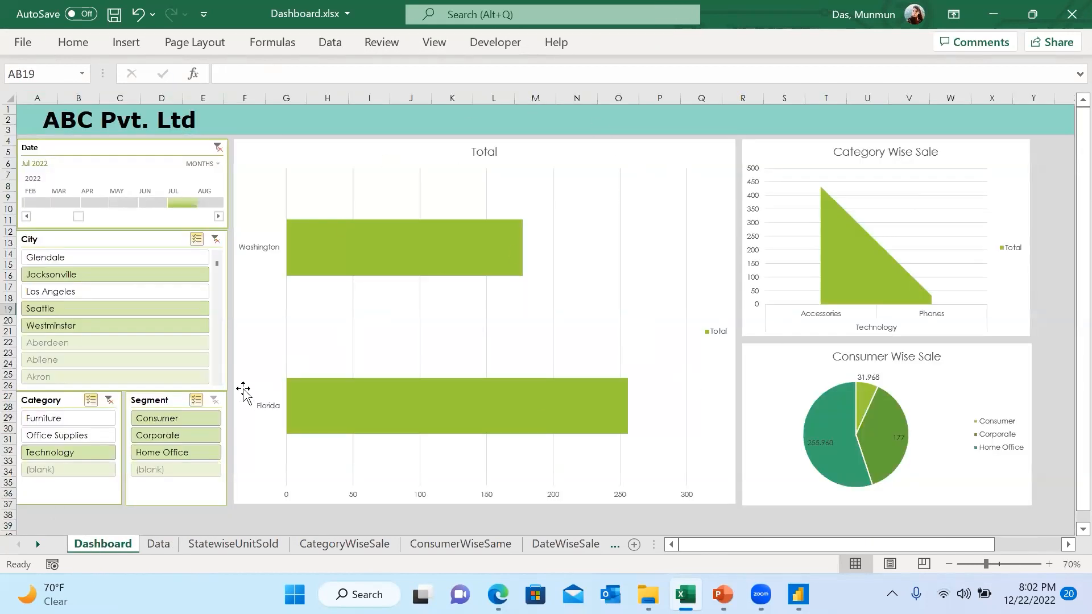
left_click(218, 237)
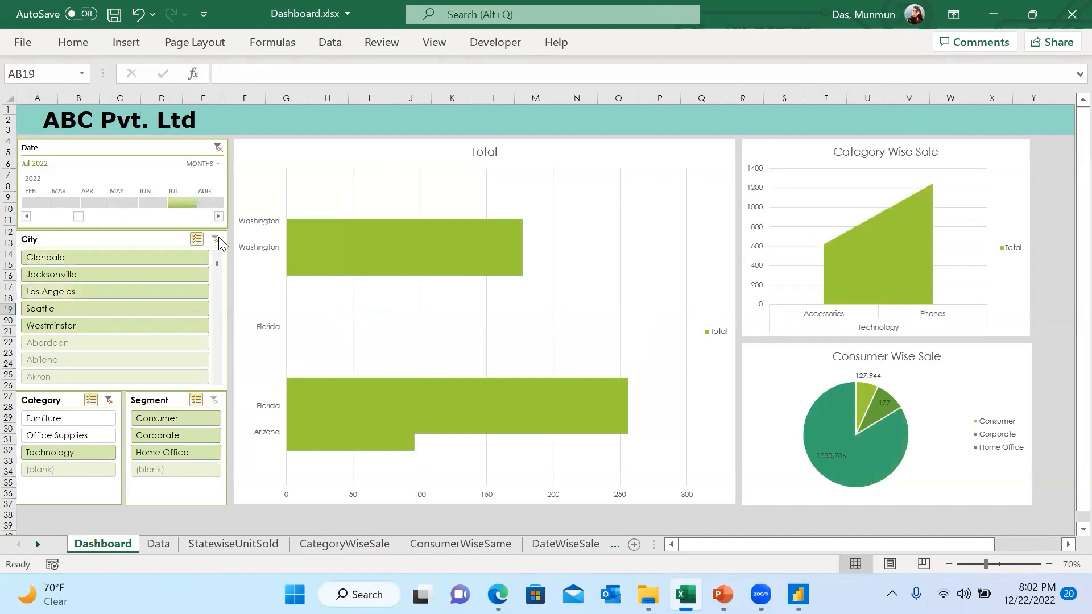
left_click(108, 401)
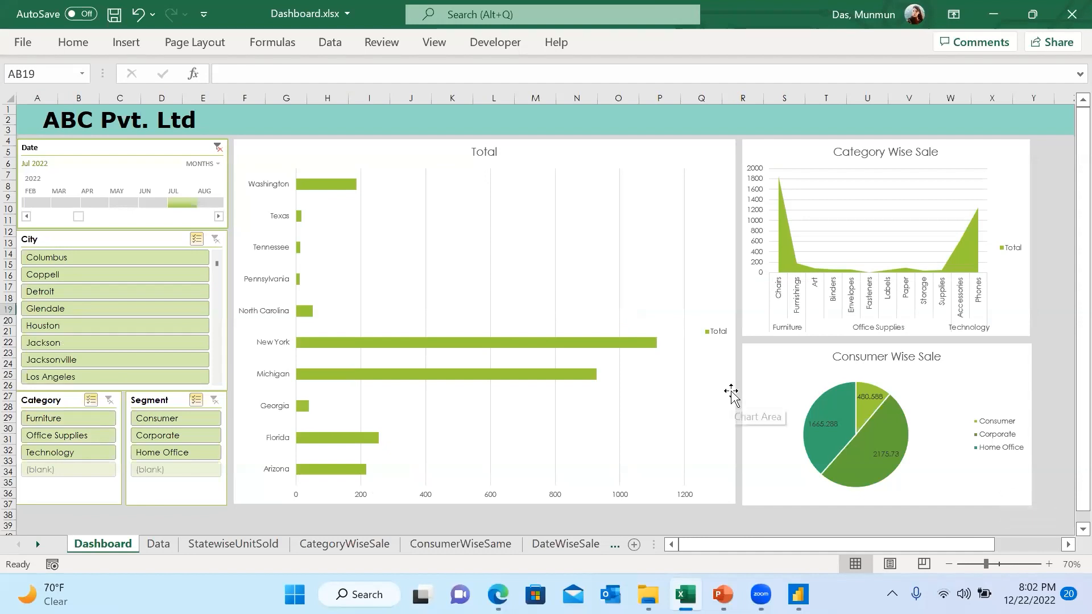
Switch to the Power BI Dashboard report in the browser and open its link-sharing options
mouse_move(761, 594)
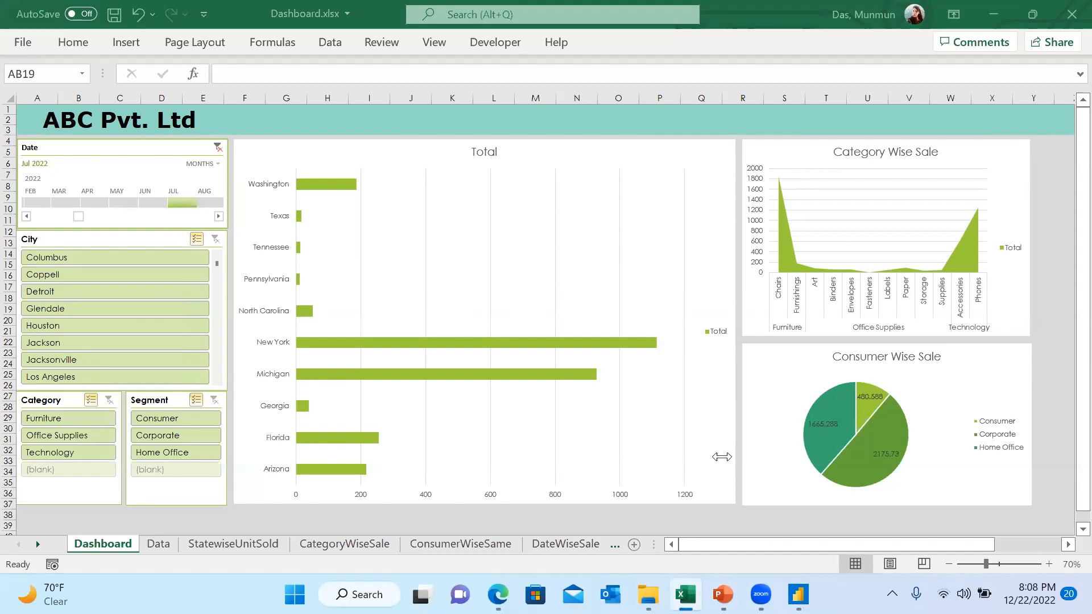
left_click(498, 595)
left_click(847, 17)
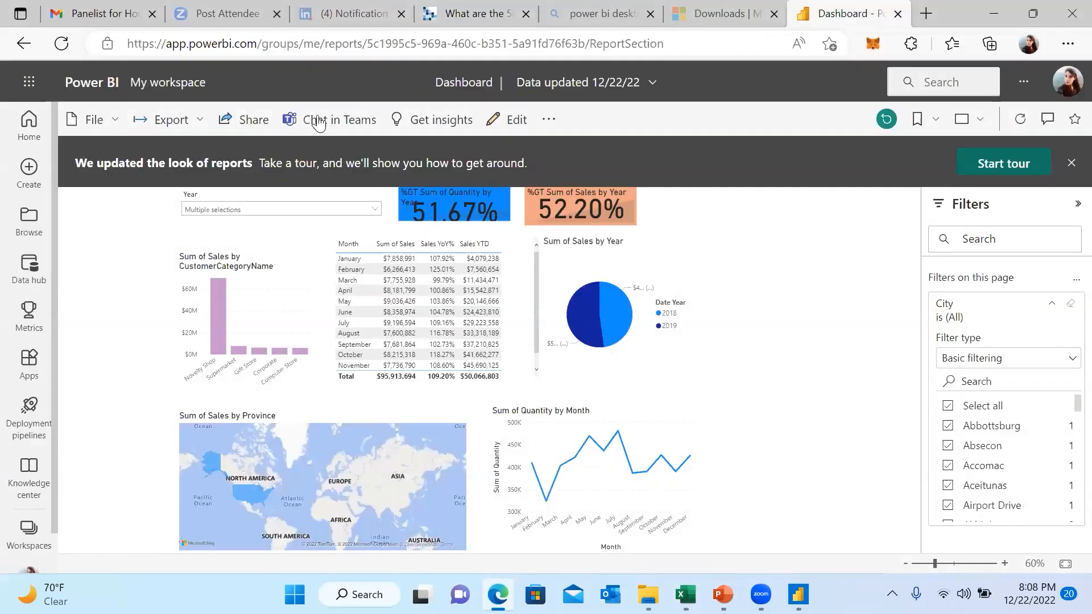
left_click(251, 121)
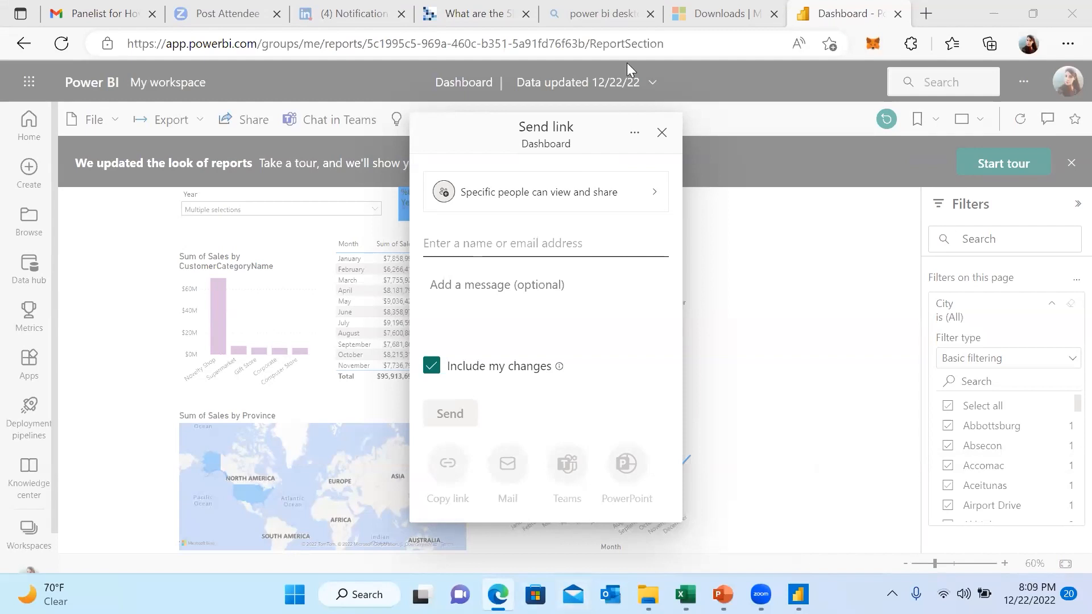
Switch to Power BI Desktop and examine the relationship between the InvoiceData and MasterCustomer tables in the model
left_click(799, 595)
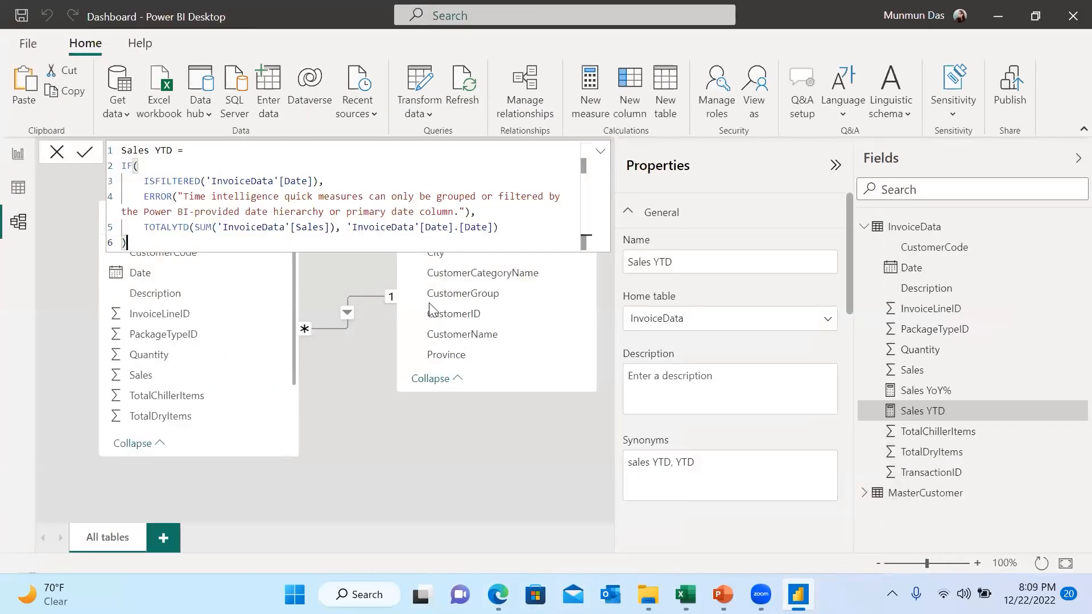
left_click(439, 296)
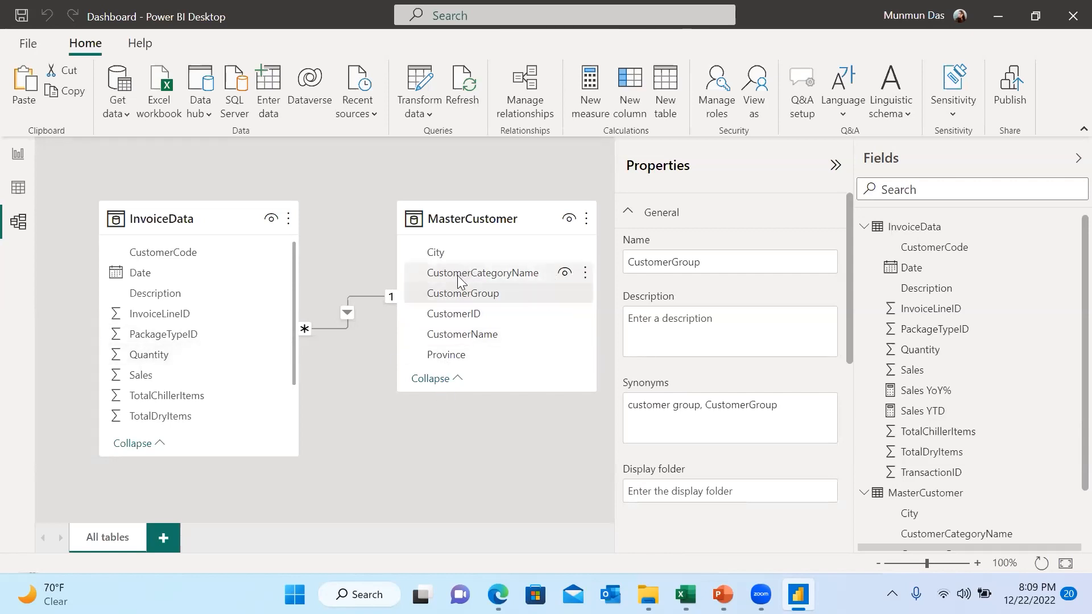
left_click_drag(442, 277, 176, 319)
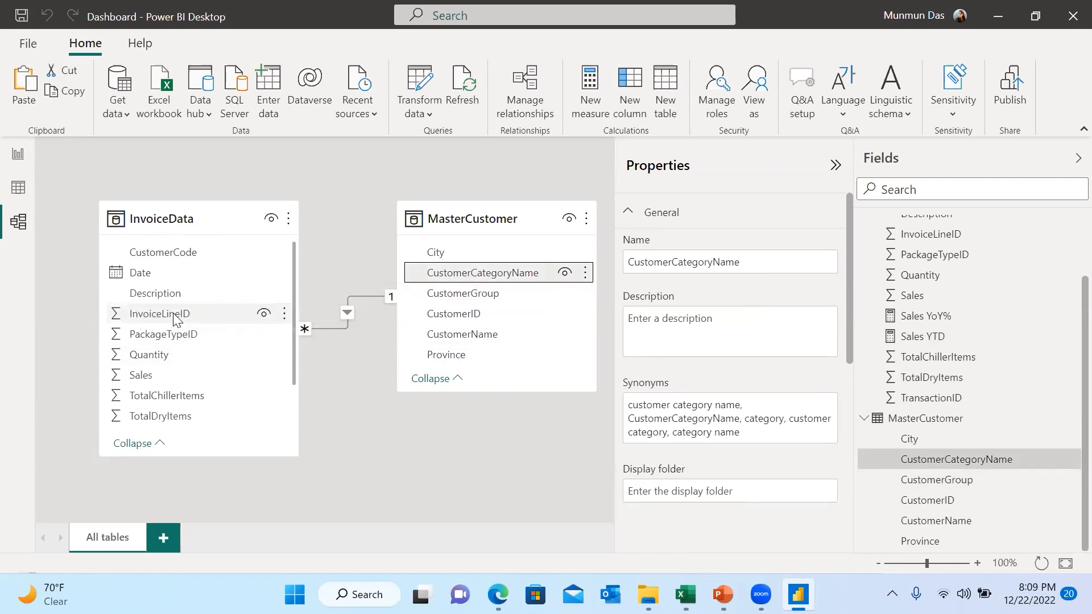